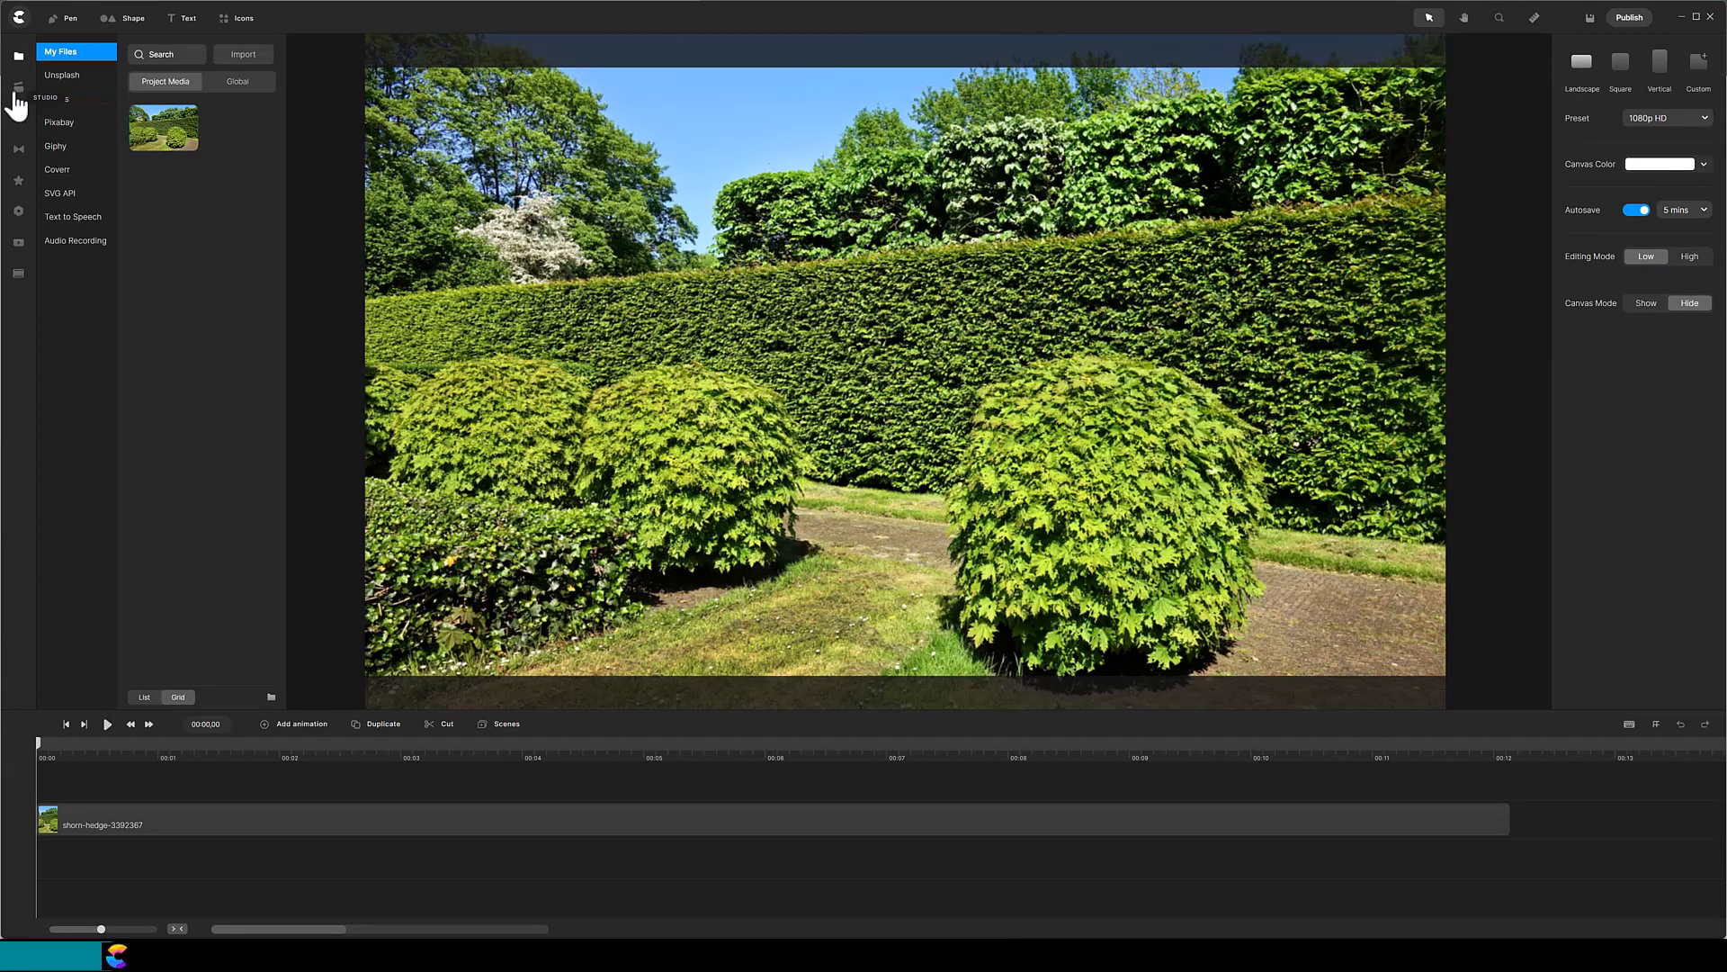
# Add the 3D Gardener character to the canvas and change its first action to Walking
pyautogui.click(18, 86)
pyautogui.moveTo(158, 101); pyautogui.dragTo(663, 274)
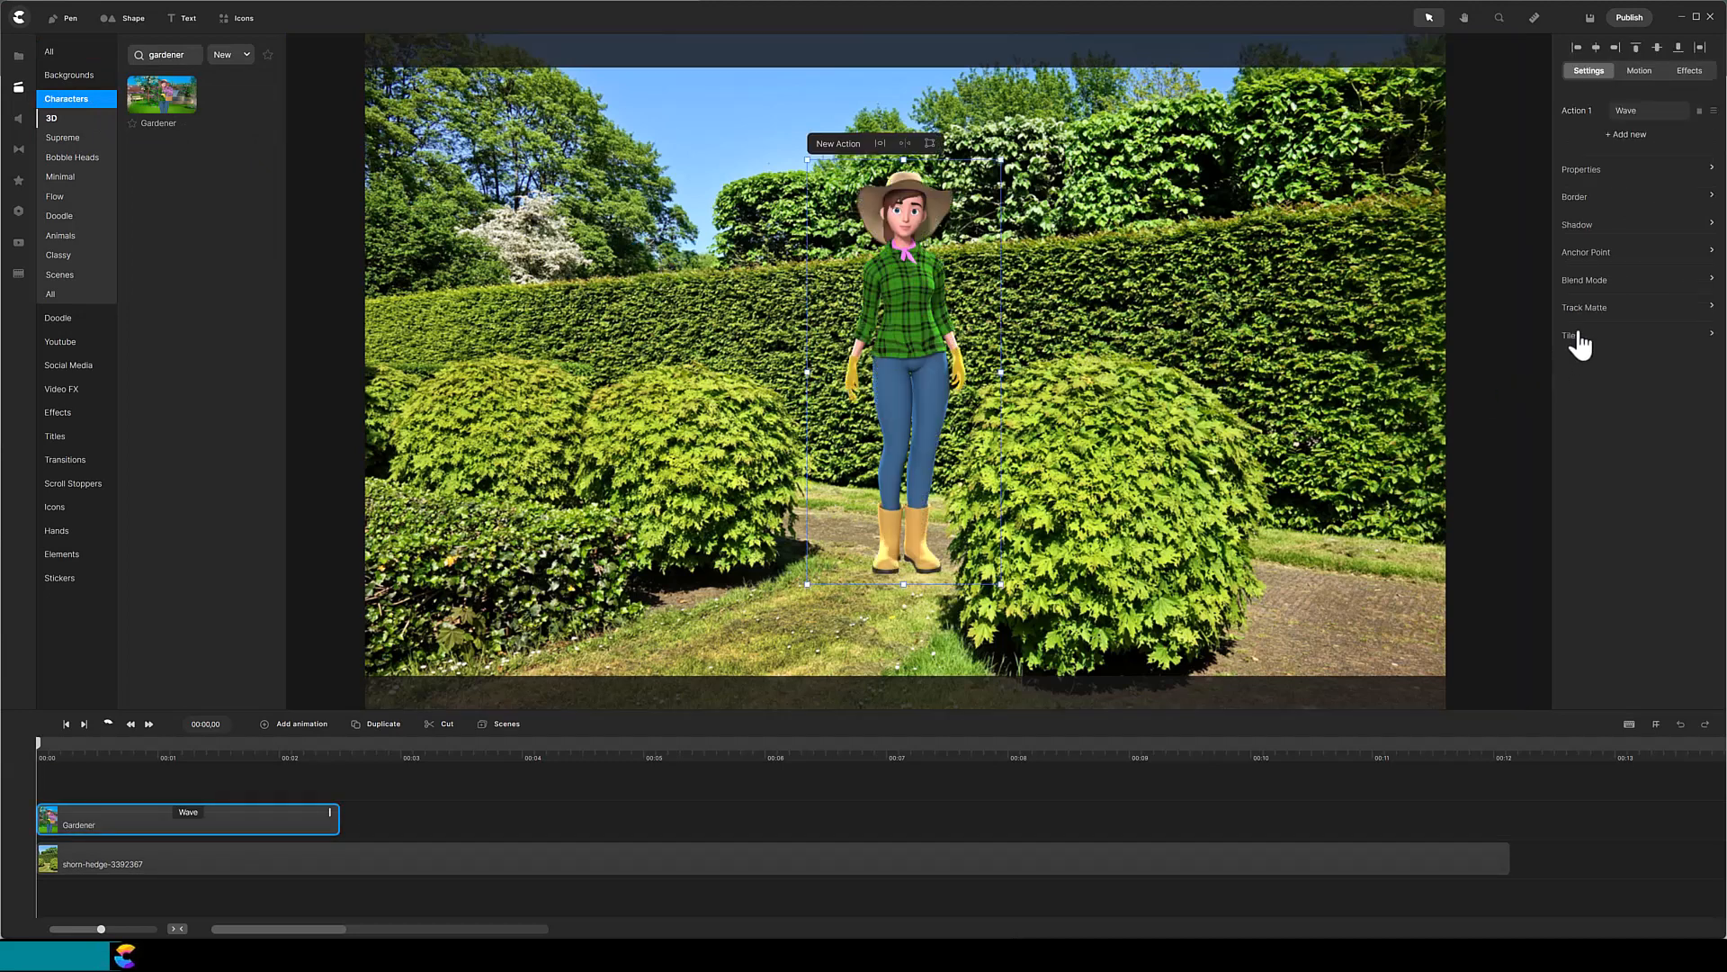
pyautogui.click(1630, 112)
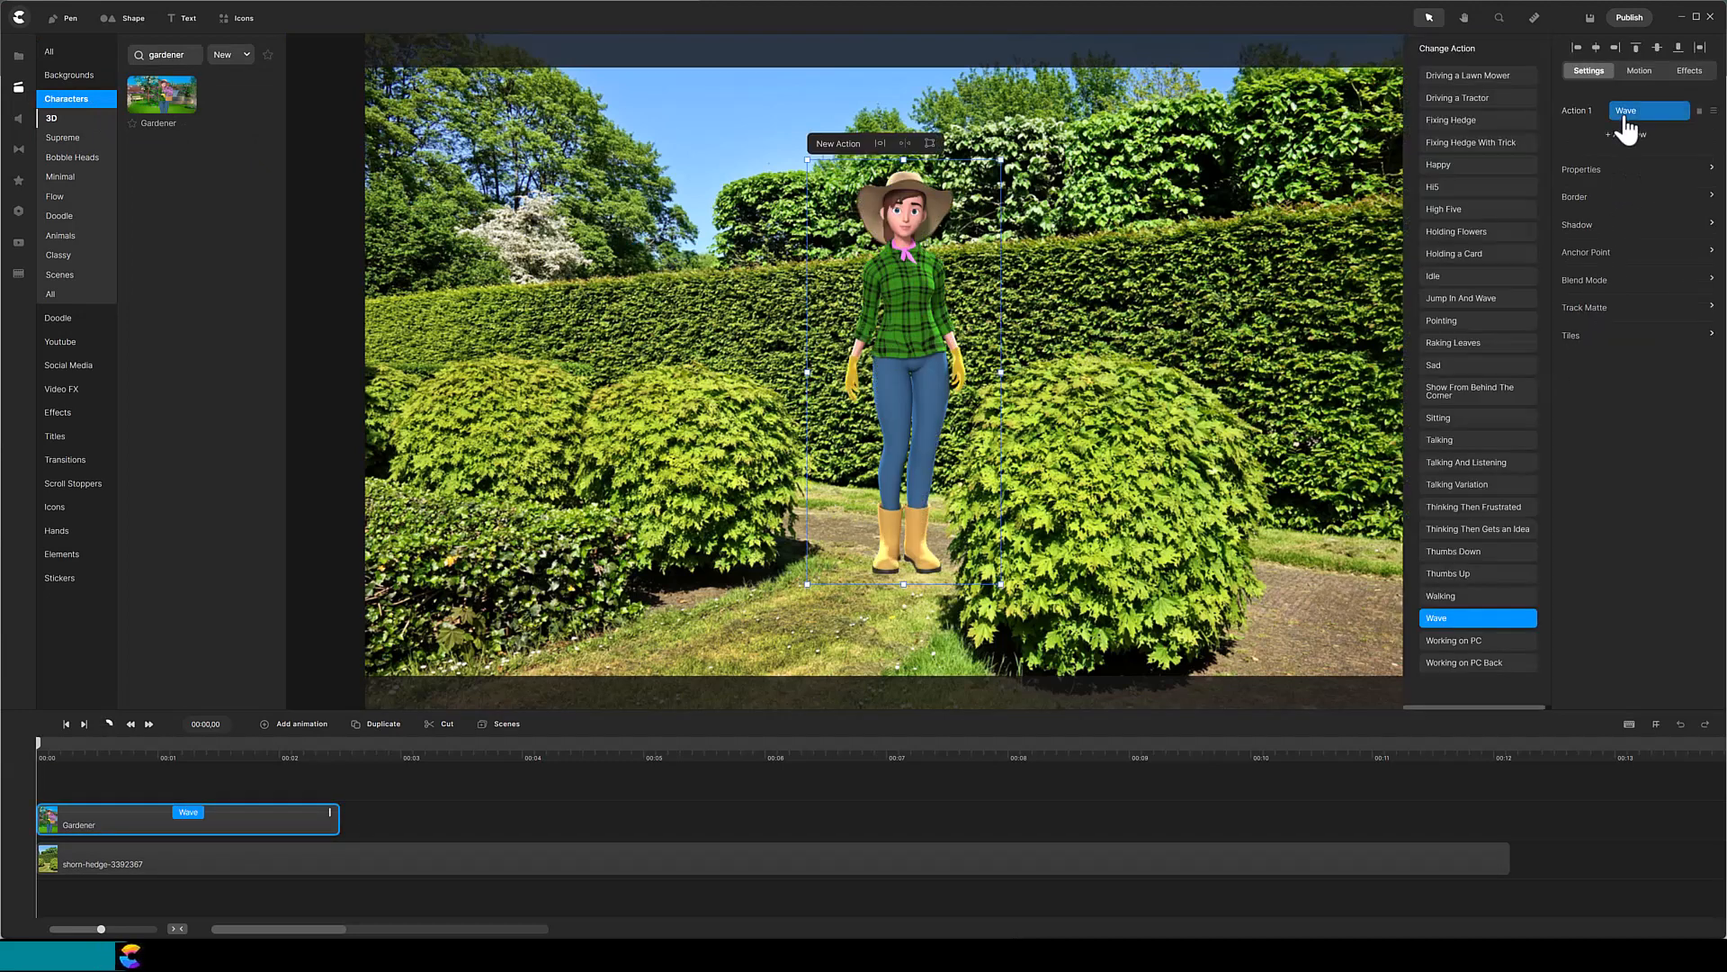
pyautogui.click(1441, 598)
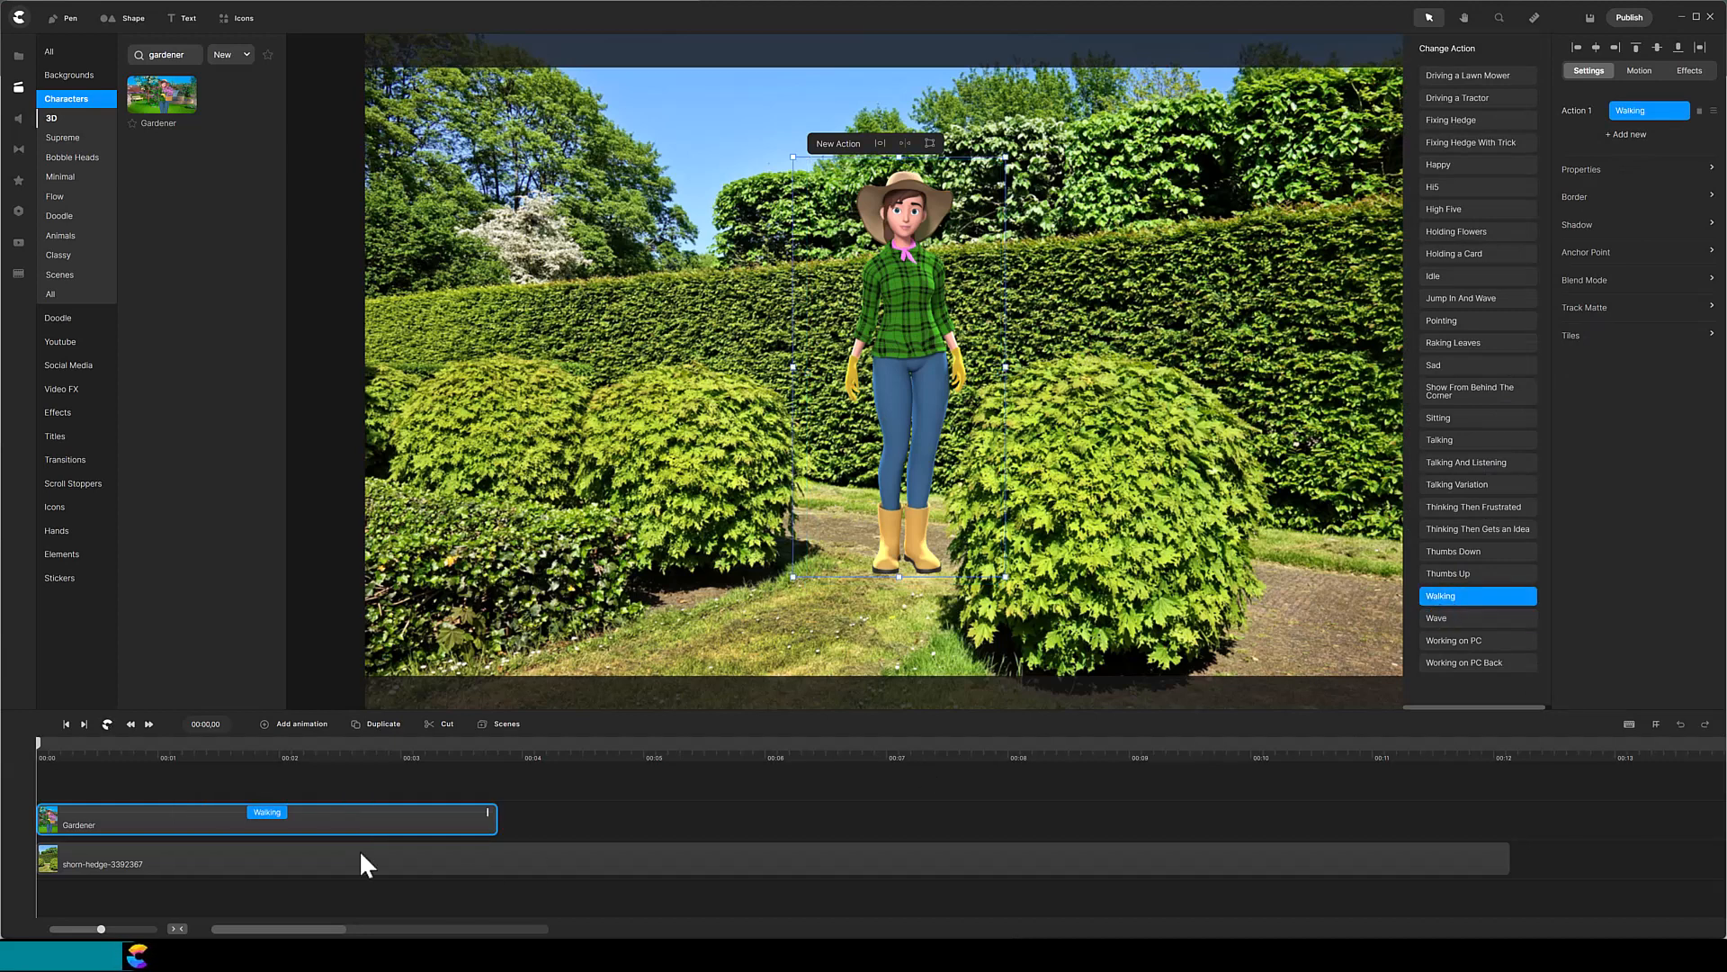
# Disable the Walking action's starting animation and flip the gardener horizontally
pyautogui.rightClick(268, 812)
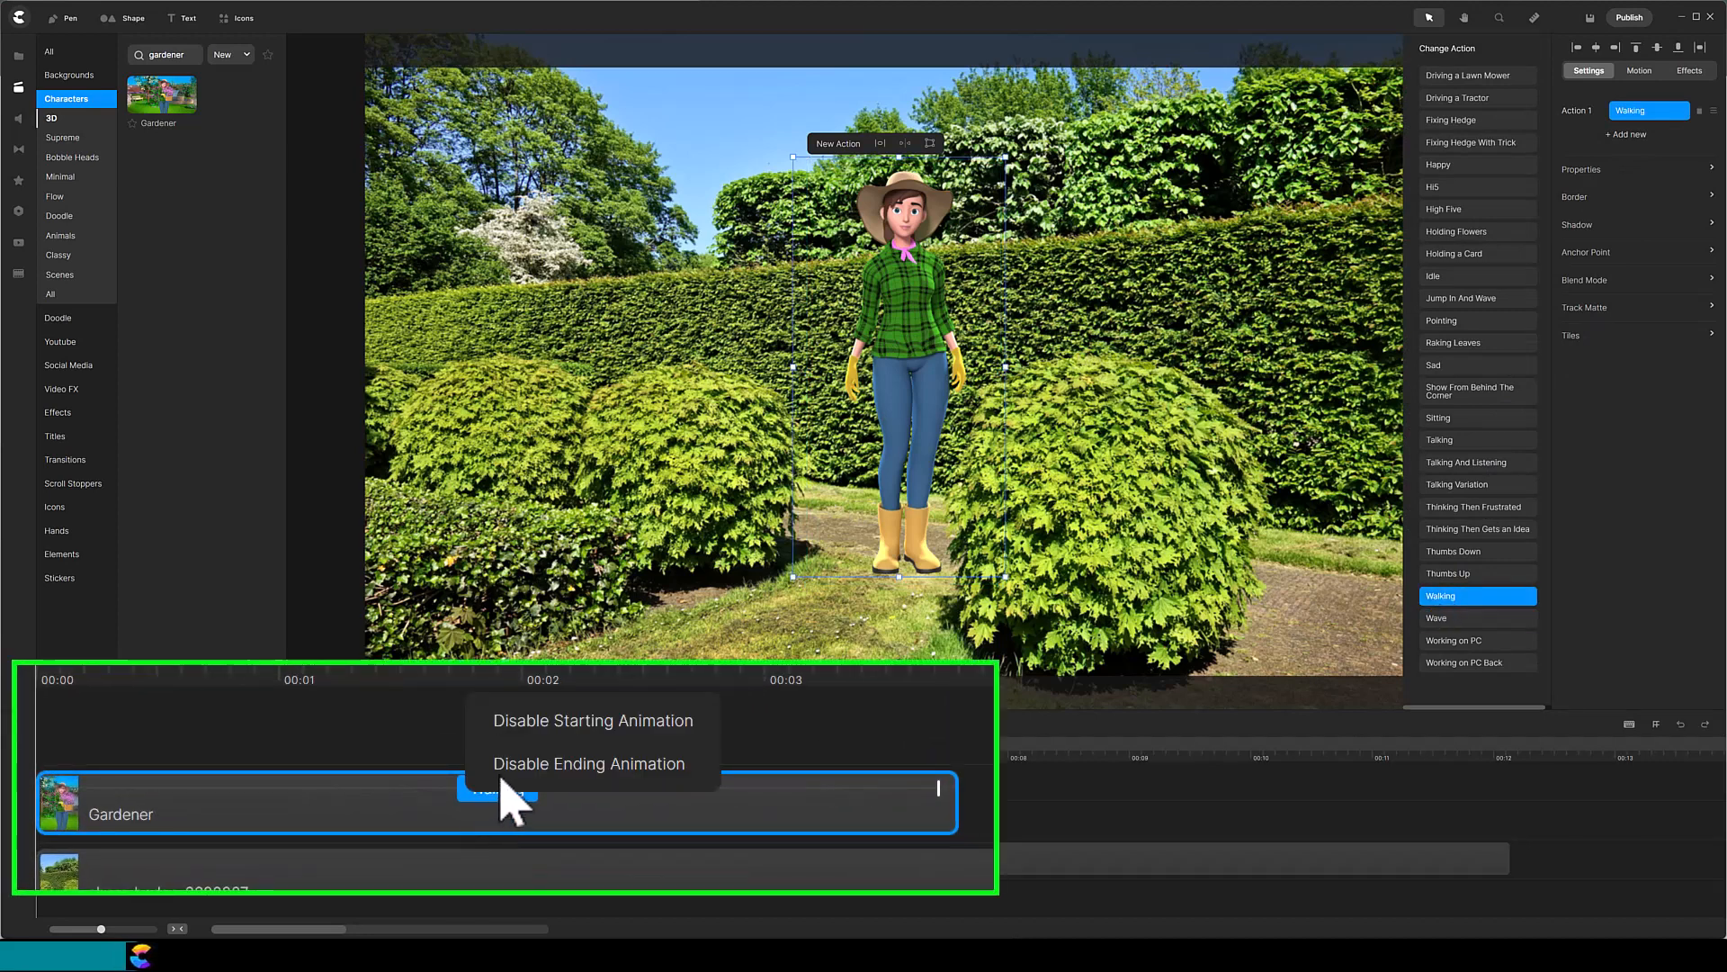
pyautogui.click(545, 725)
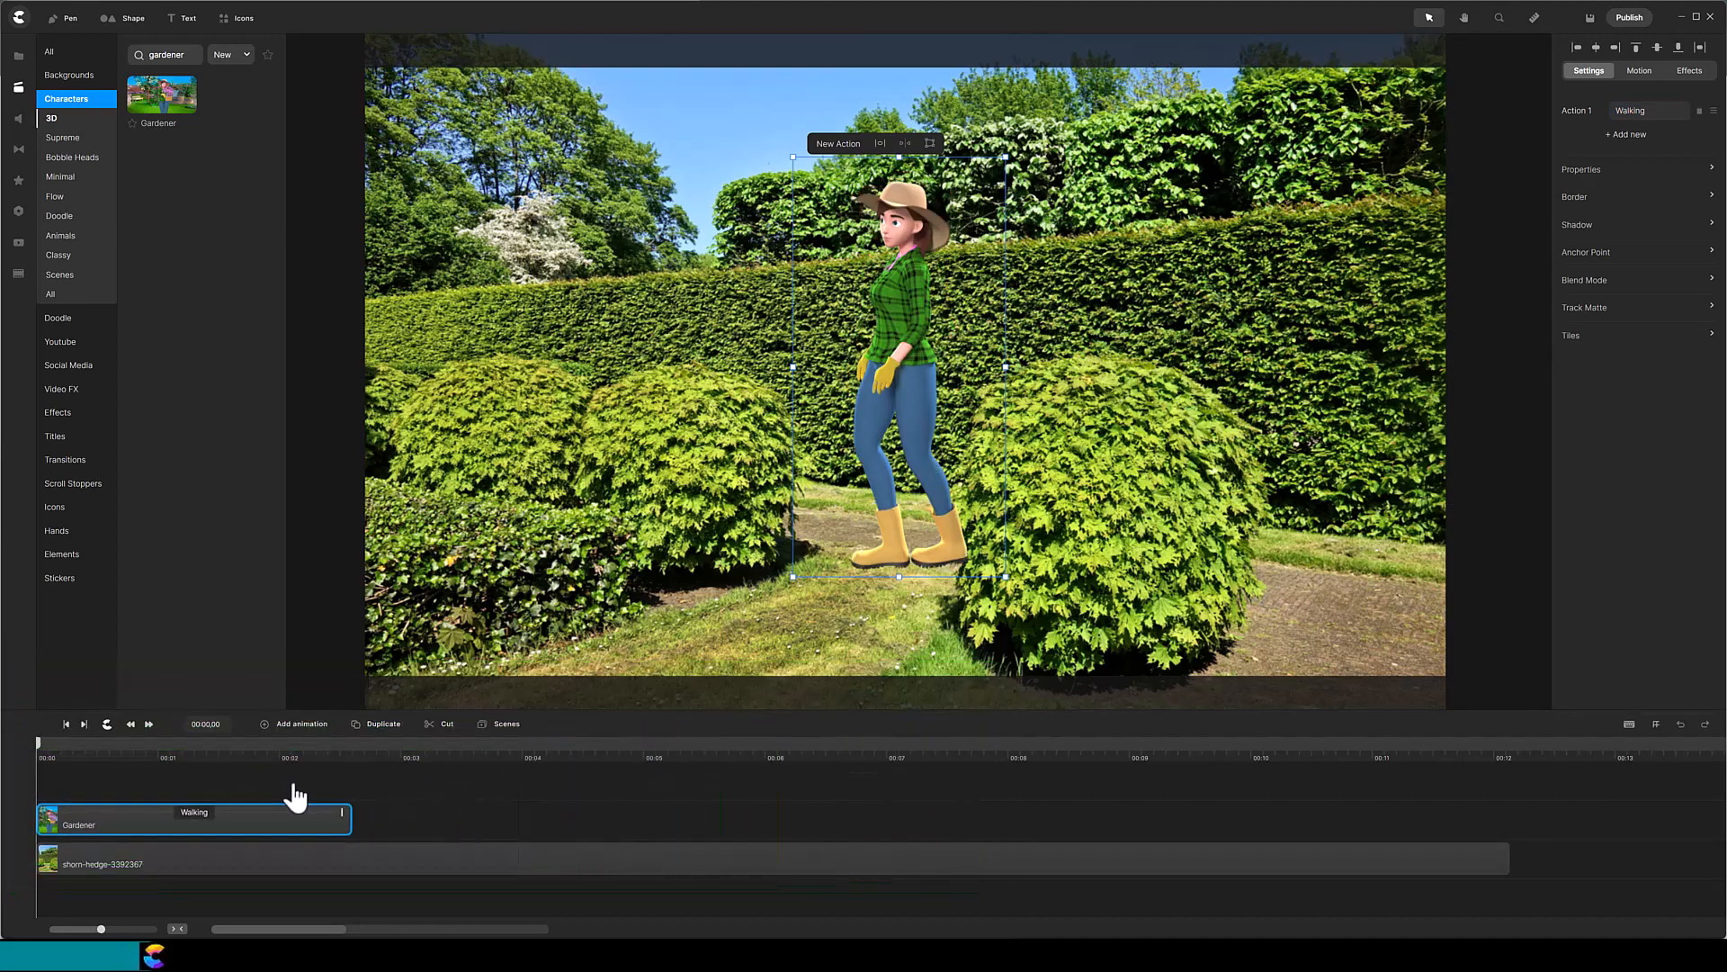
pyautogui.click(1580, 171)
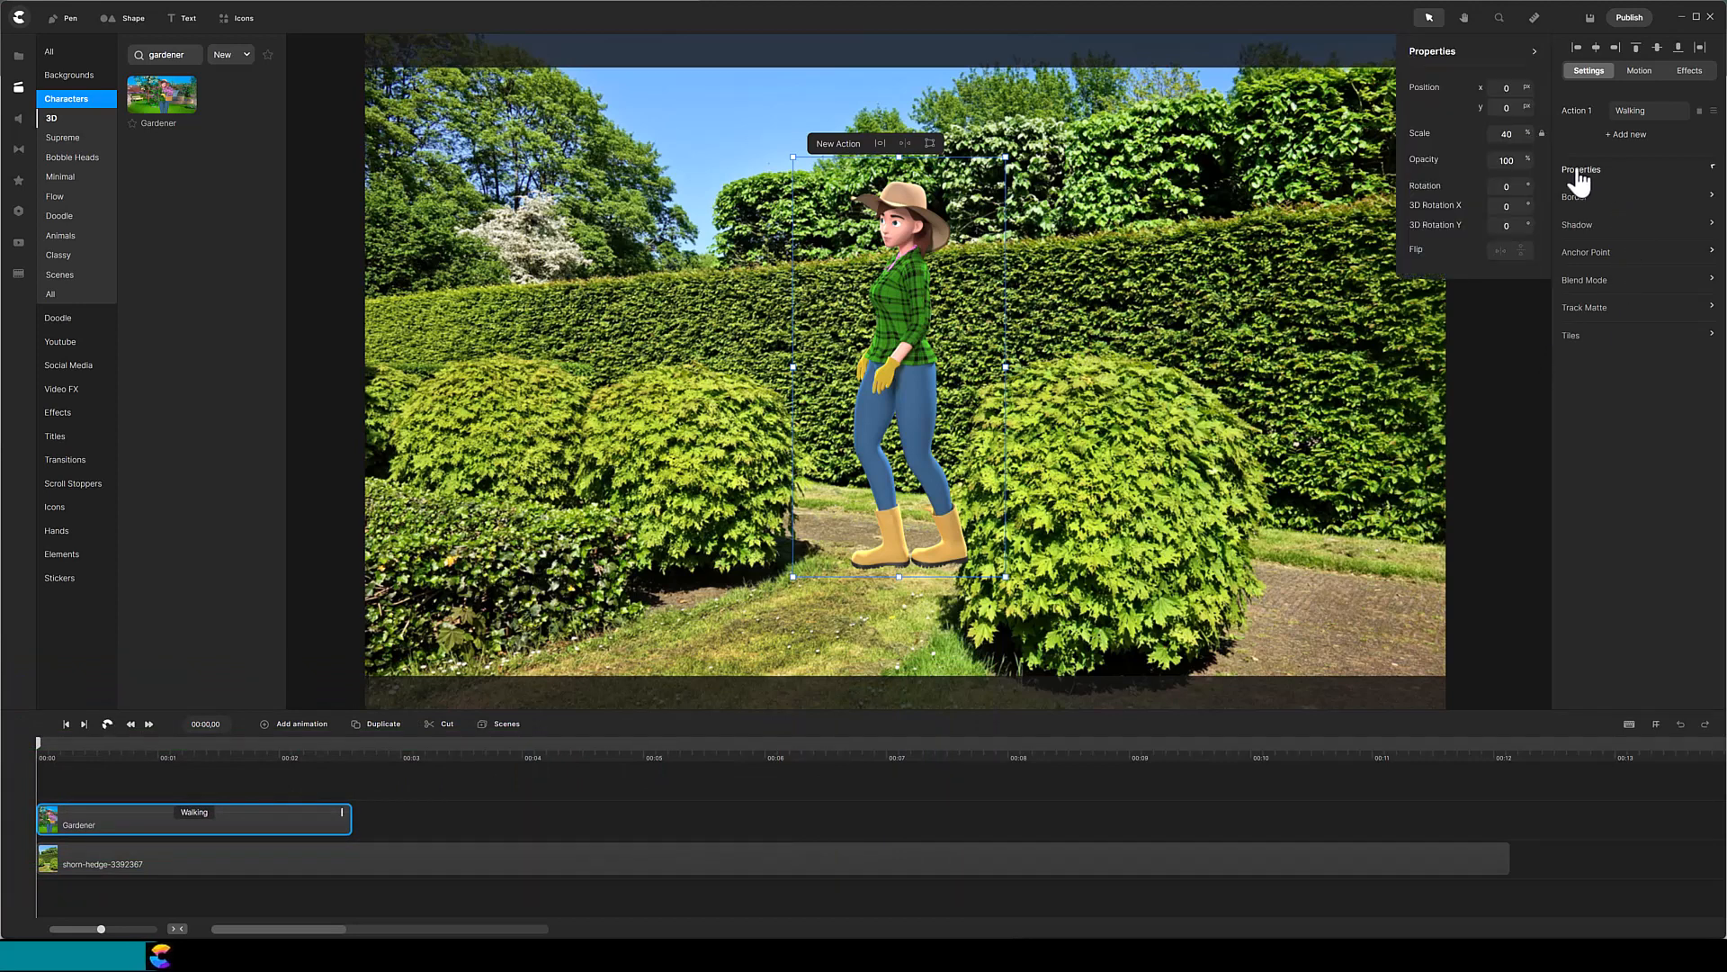
pyautogui.click(1498, 252)
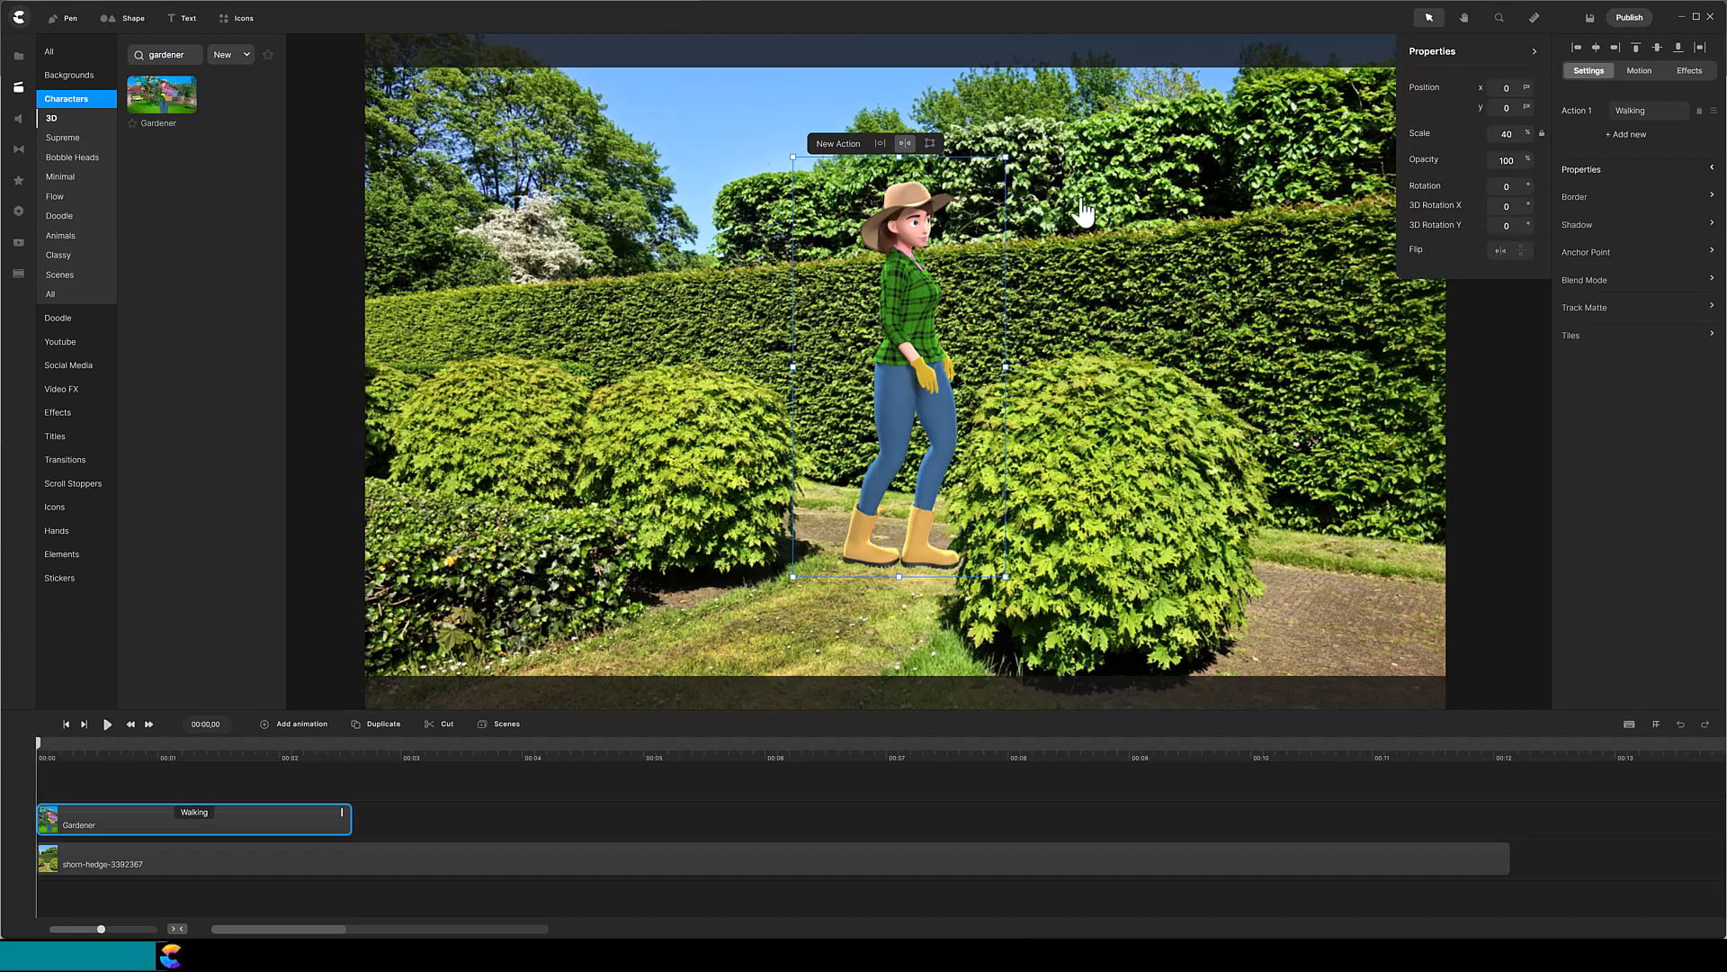
# Scale the gardener to 36% in front of the large bush's left edge, and extend the Walking action to about 7 seconds
pyautogui.moveTo(1003, 160); pyautogui.dragTo(983, 203)
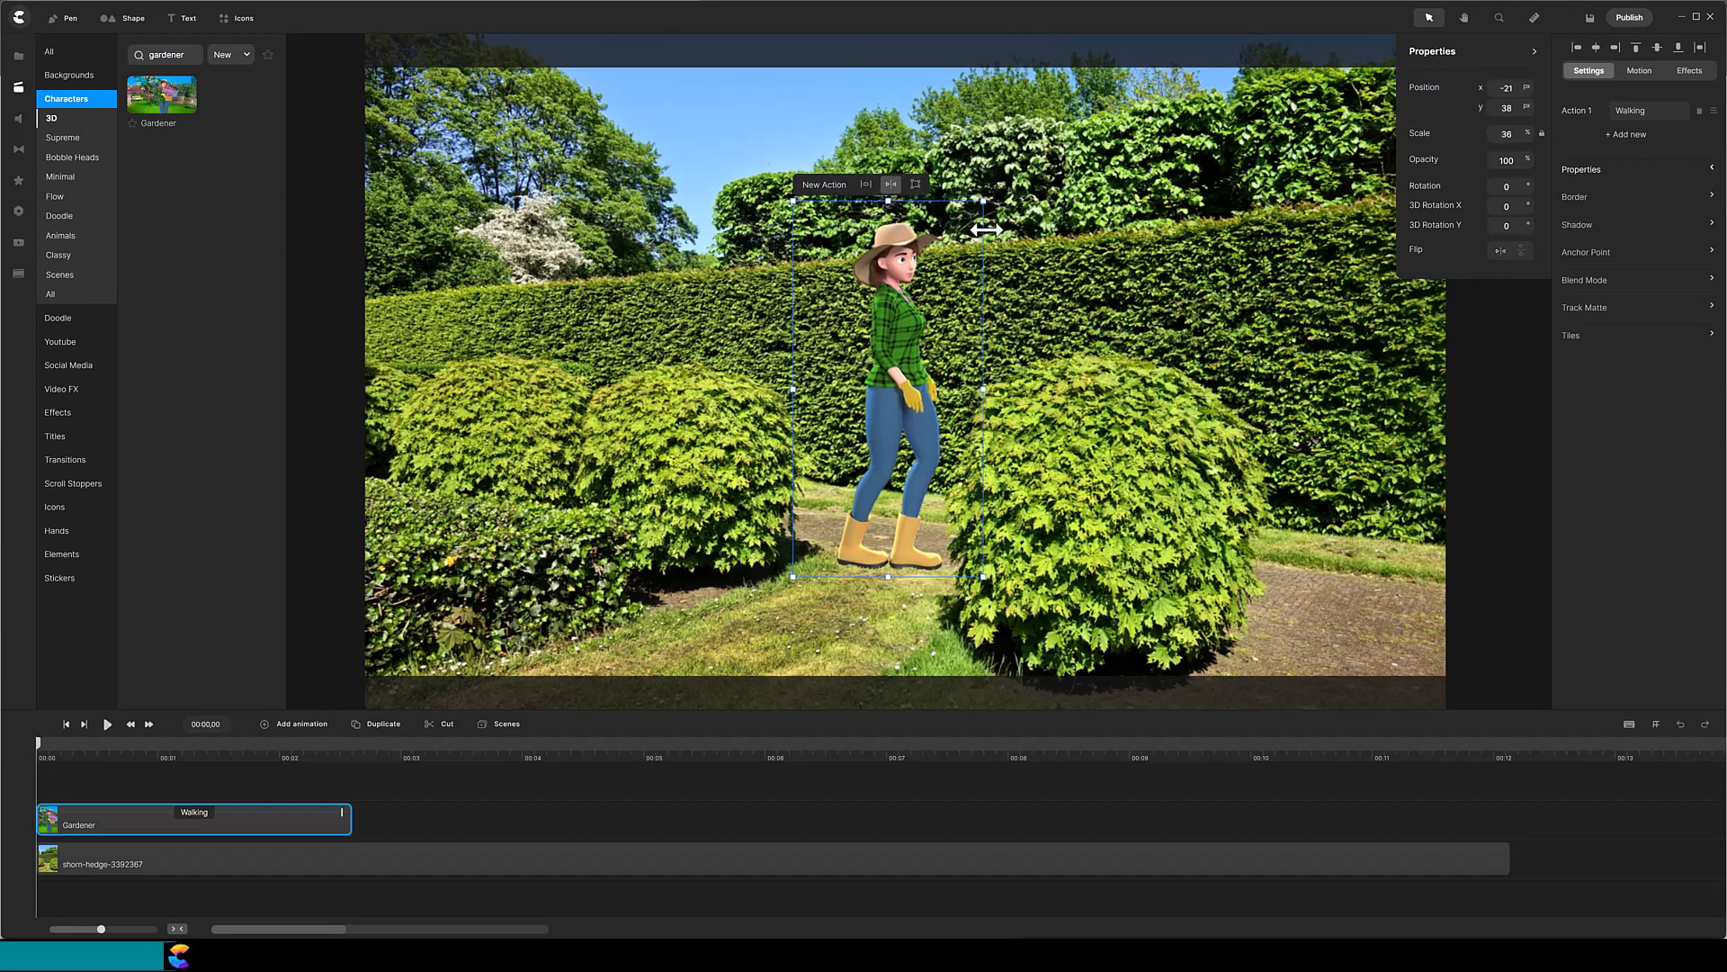
pyautogui.moveTo(915, 342); pyautogui.dragTo(1023, 342)
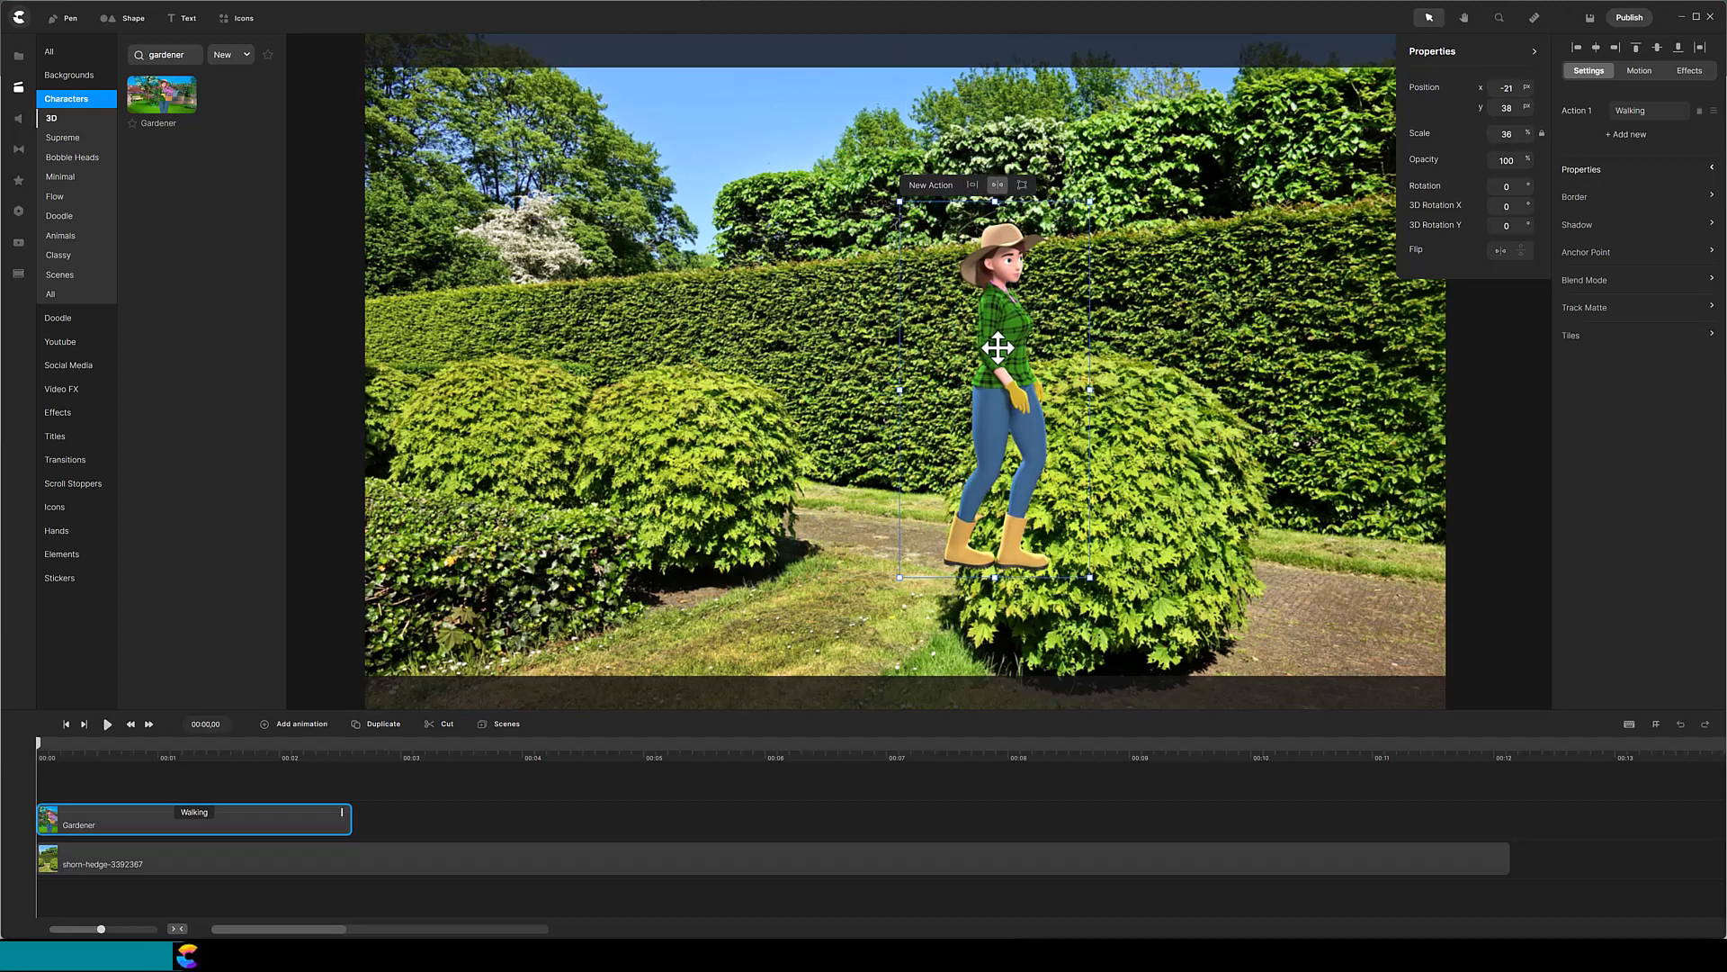
pyautogui.moveTo(345, 814); pyautogui.dragTo(889, 820)
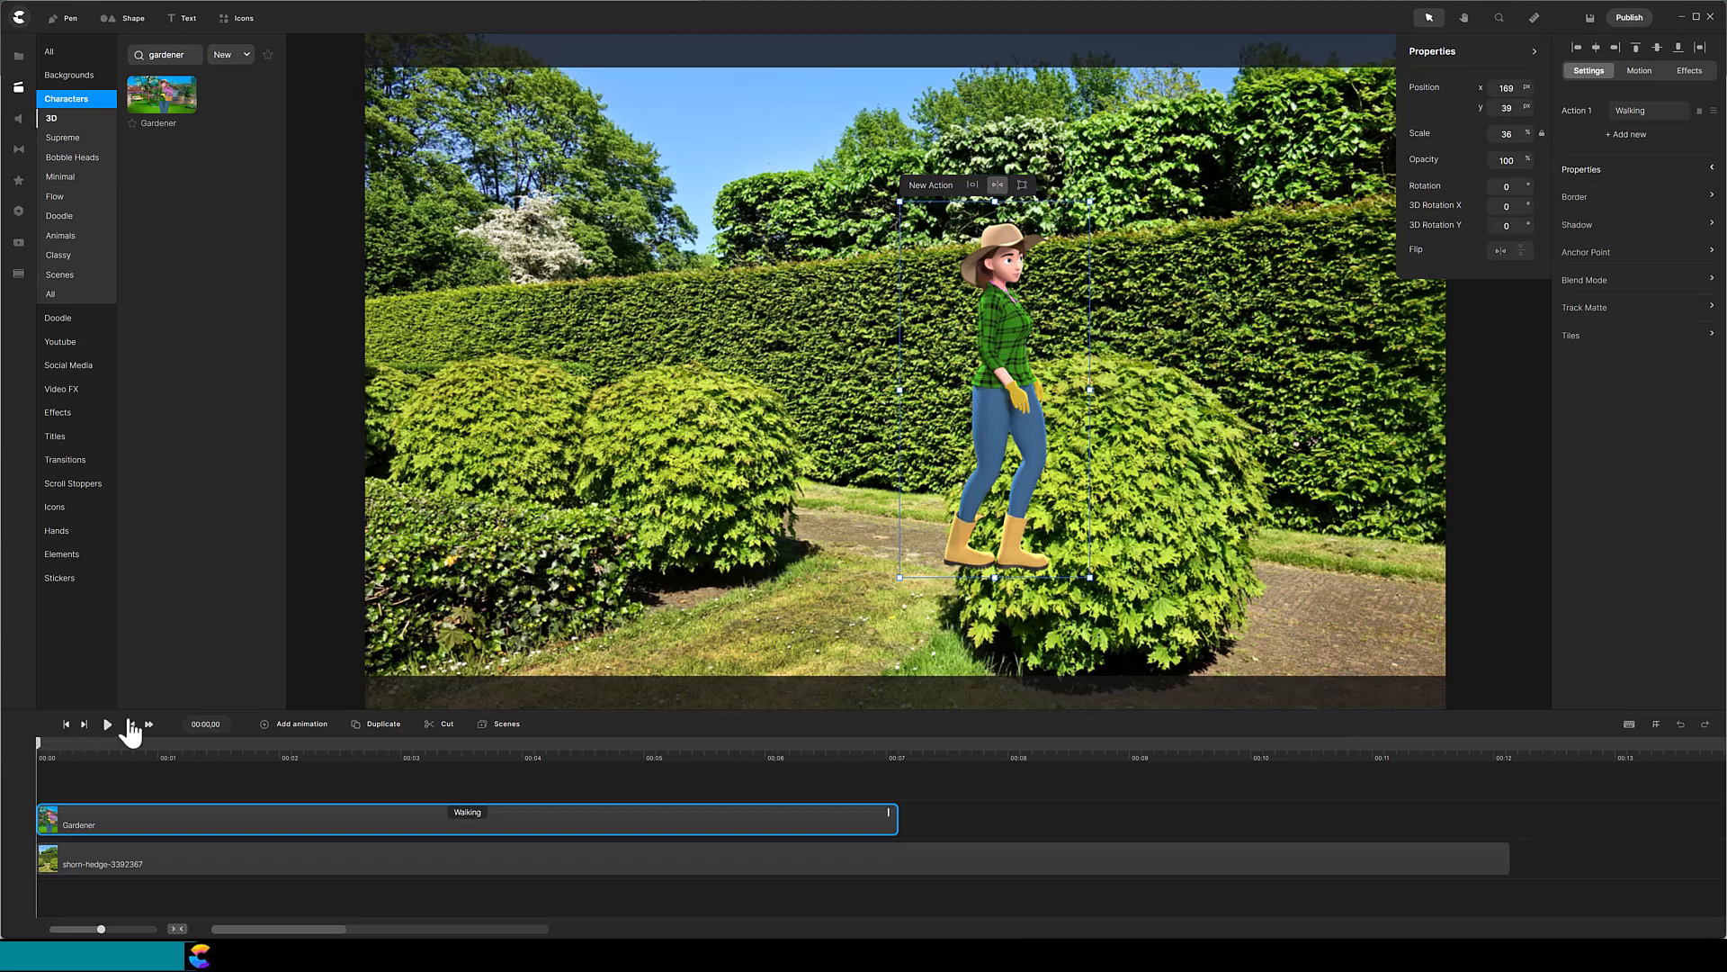
# Add a position and scale animation with Linear easing to the gardener at 00:00,03
pyautogui.click(149, 727)
pyautogui.click(148, 727)
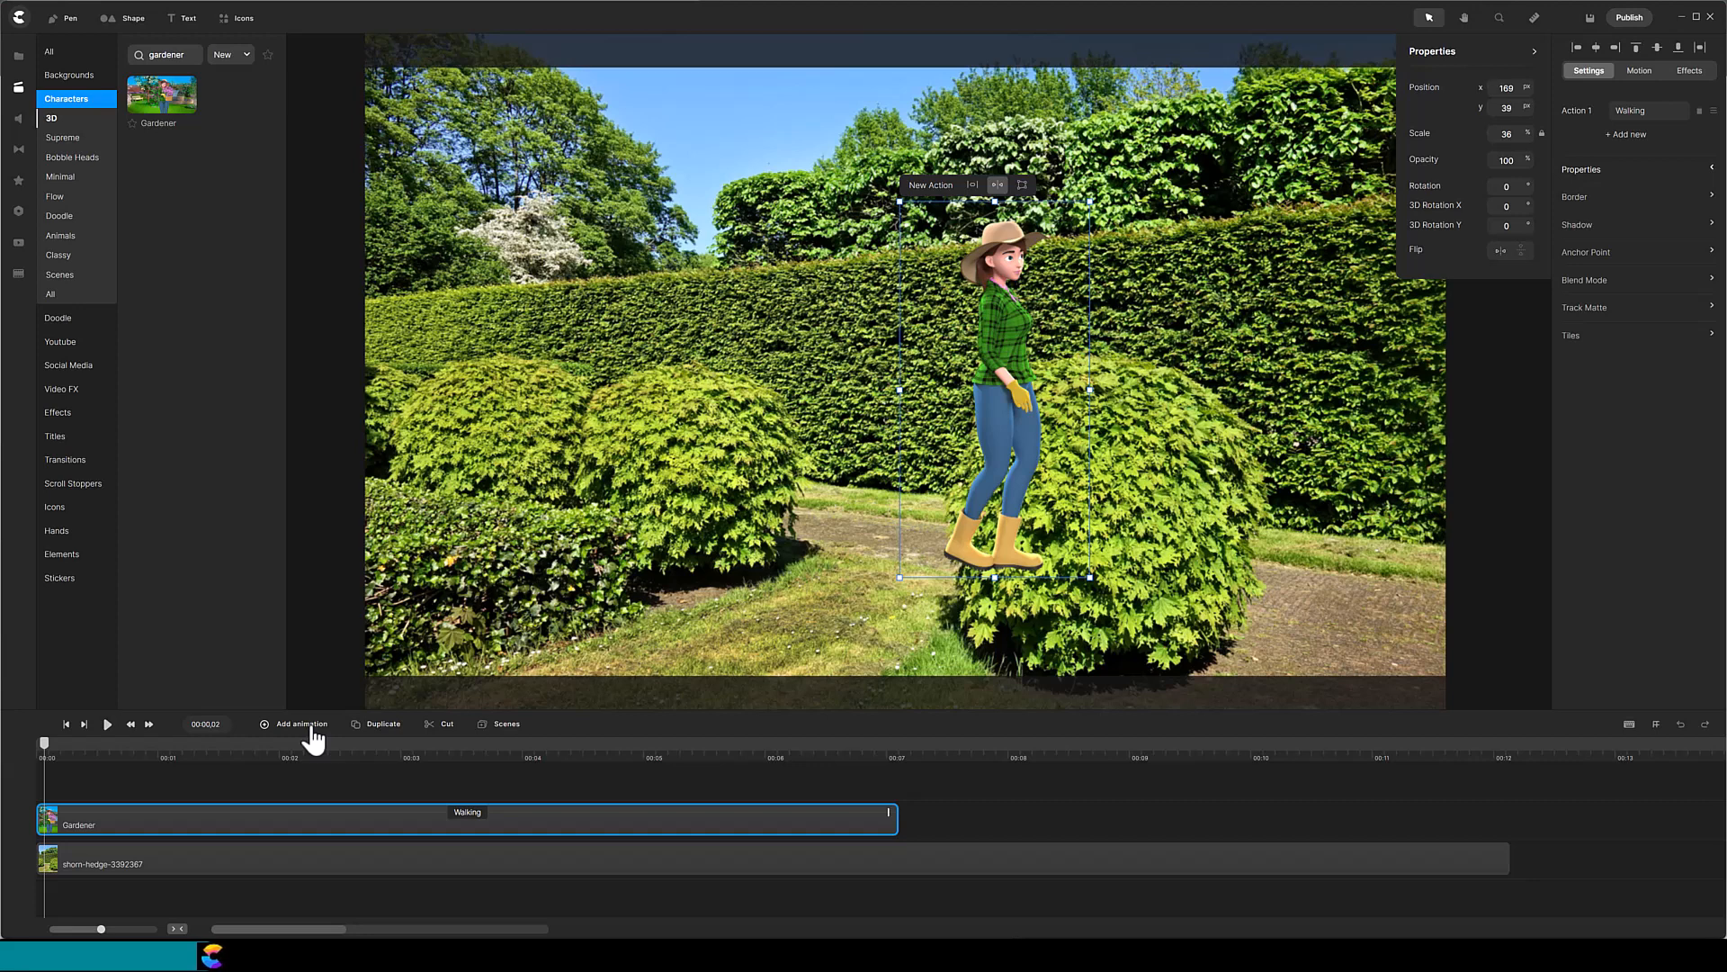
pyautogui.click(312, 727)
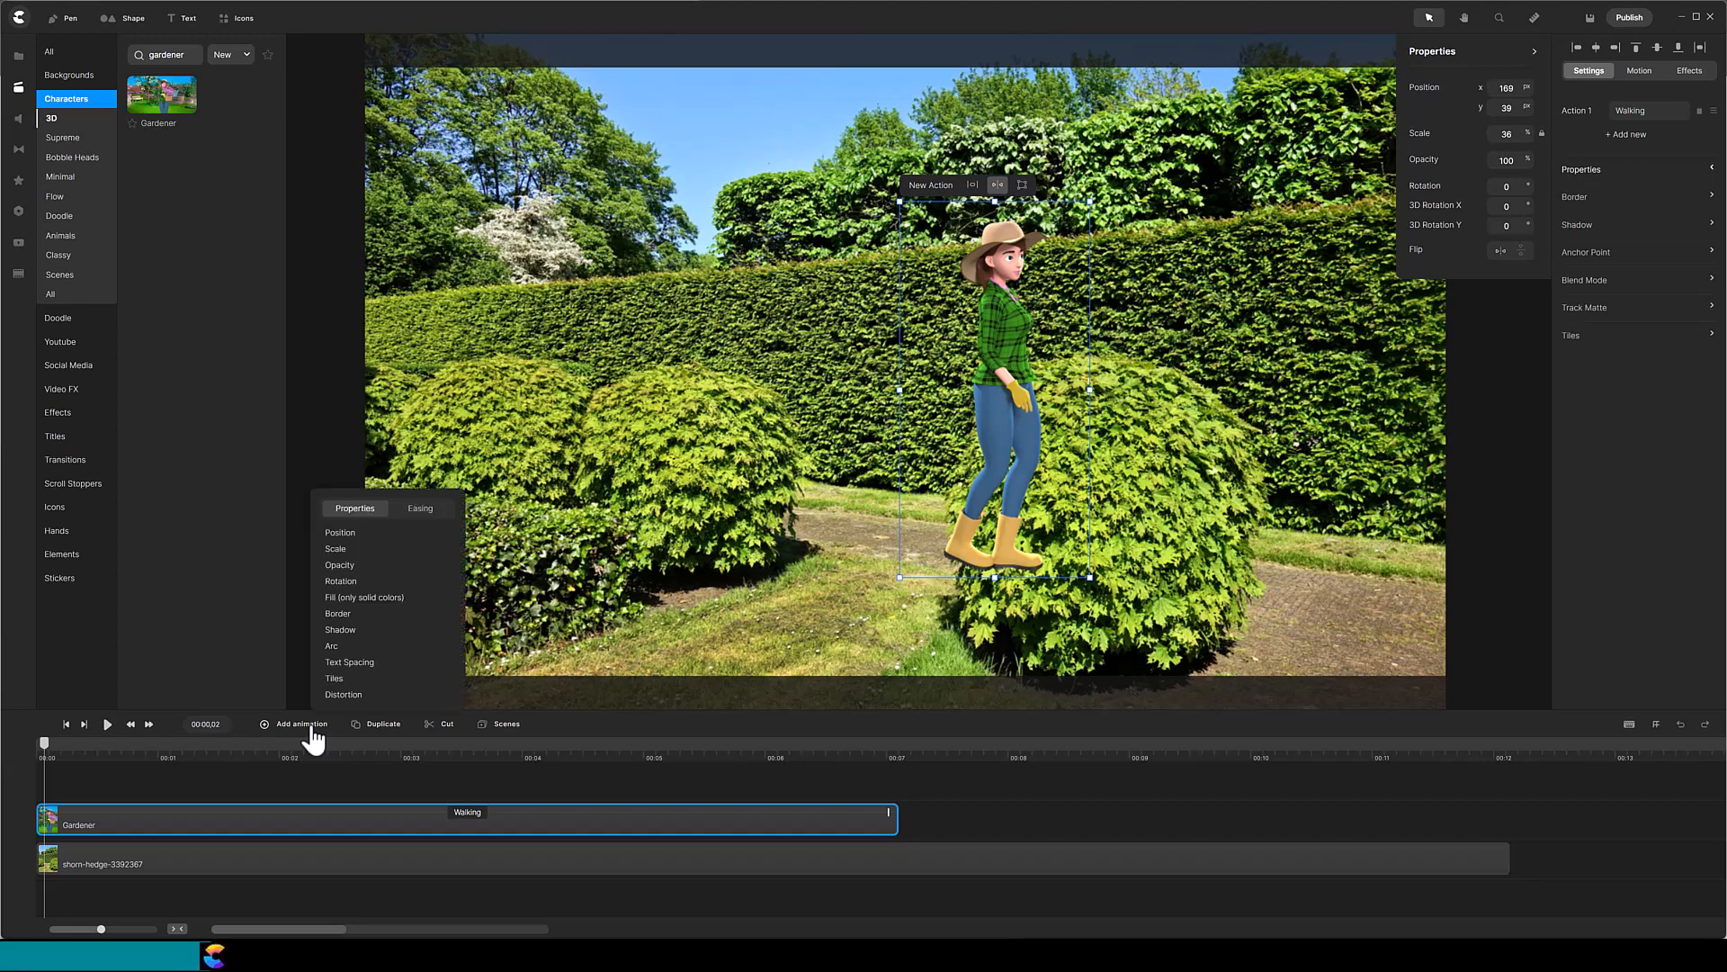
pyautogui.click(342, 532)
pyautogui.click(339, 549)
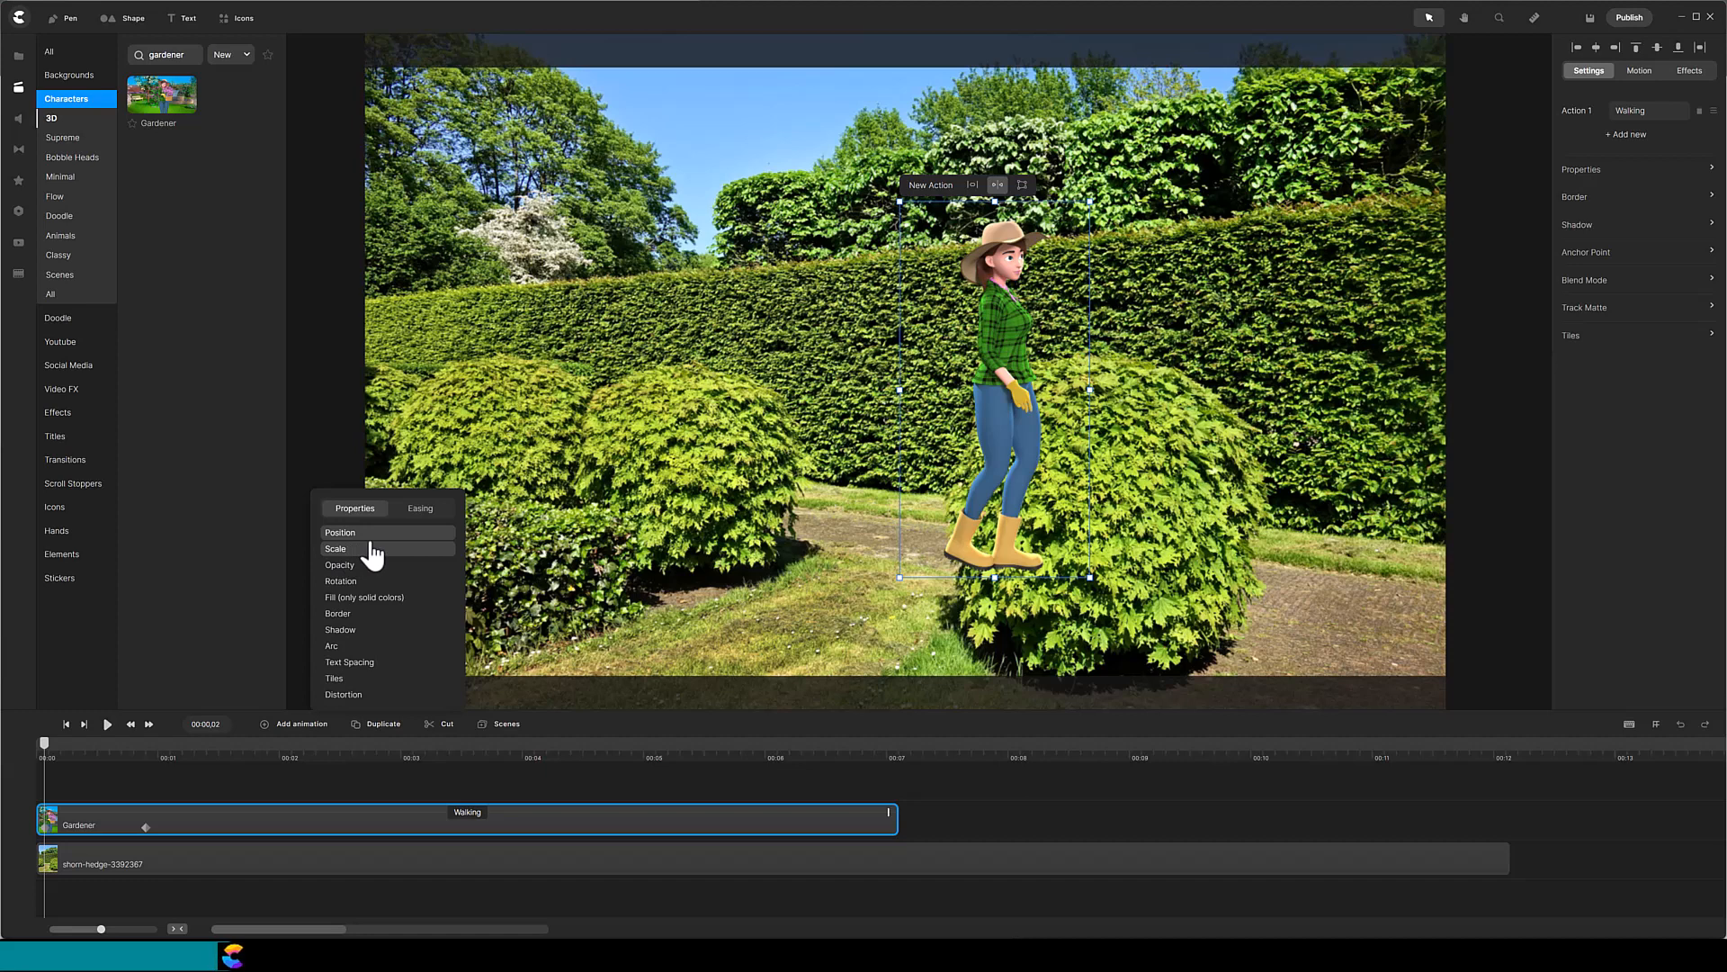
pyautogui.click(418, 509)
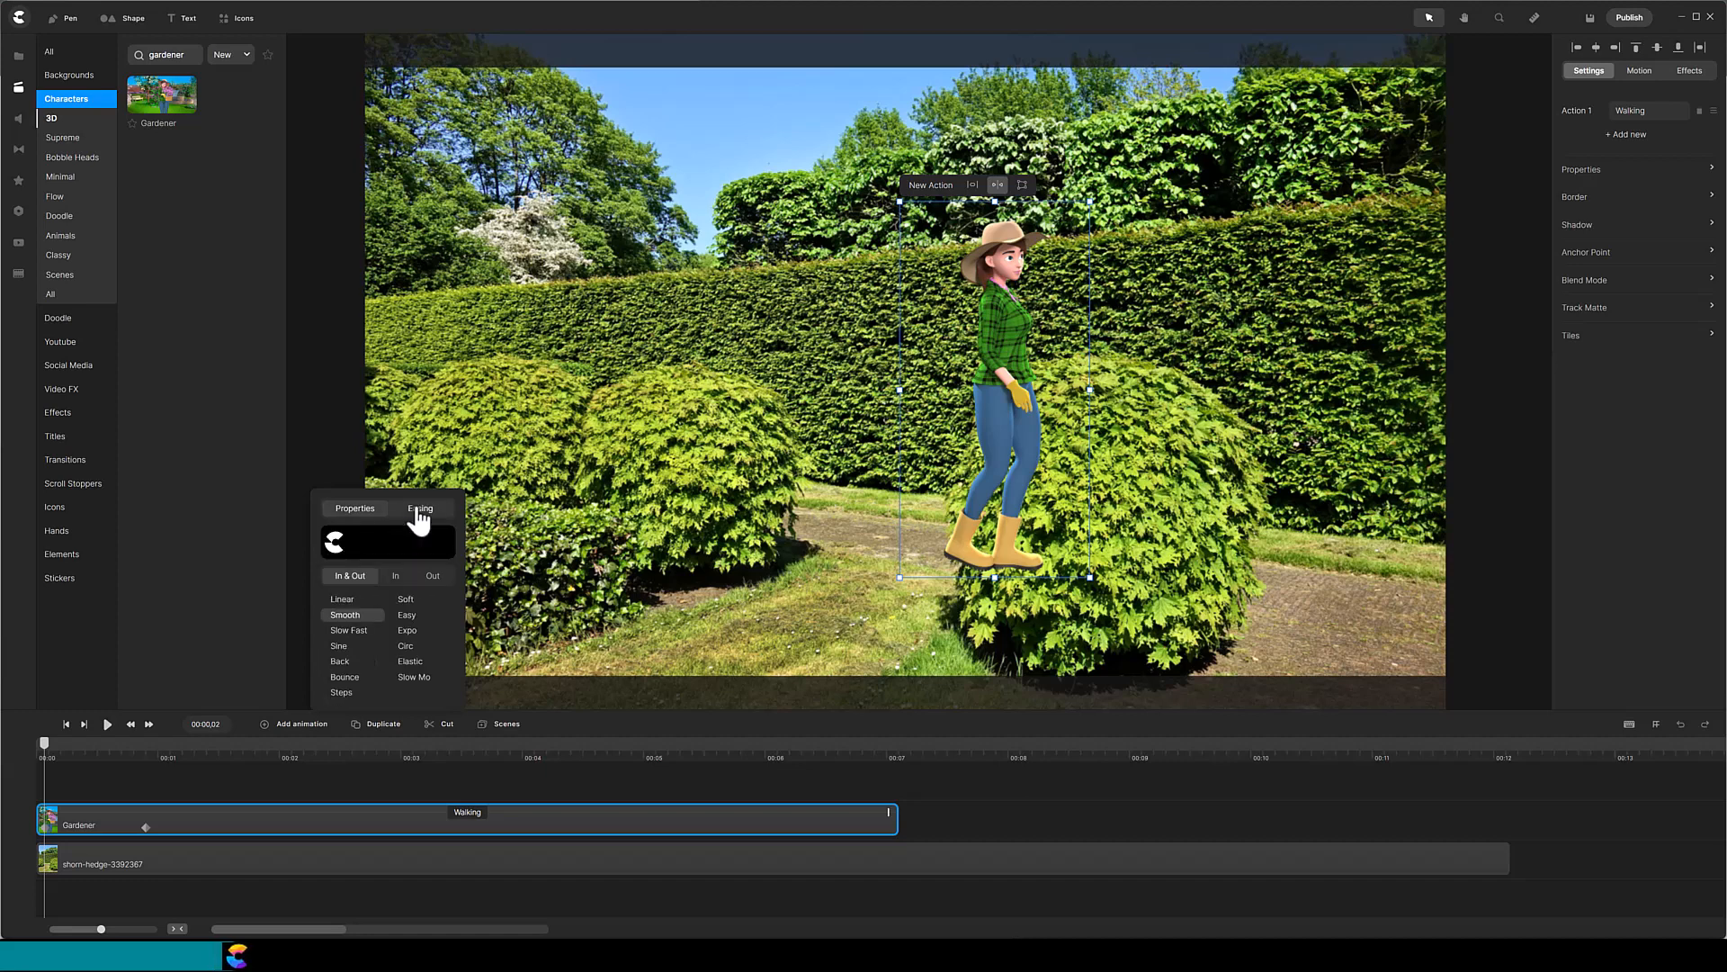
pyautogui.click(346, 600)
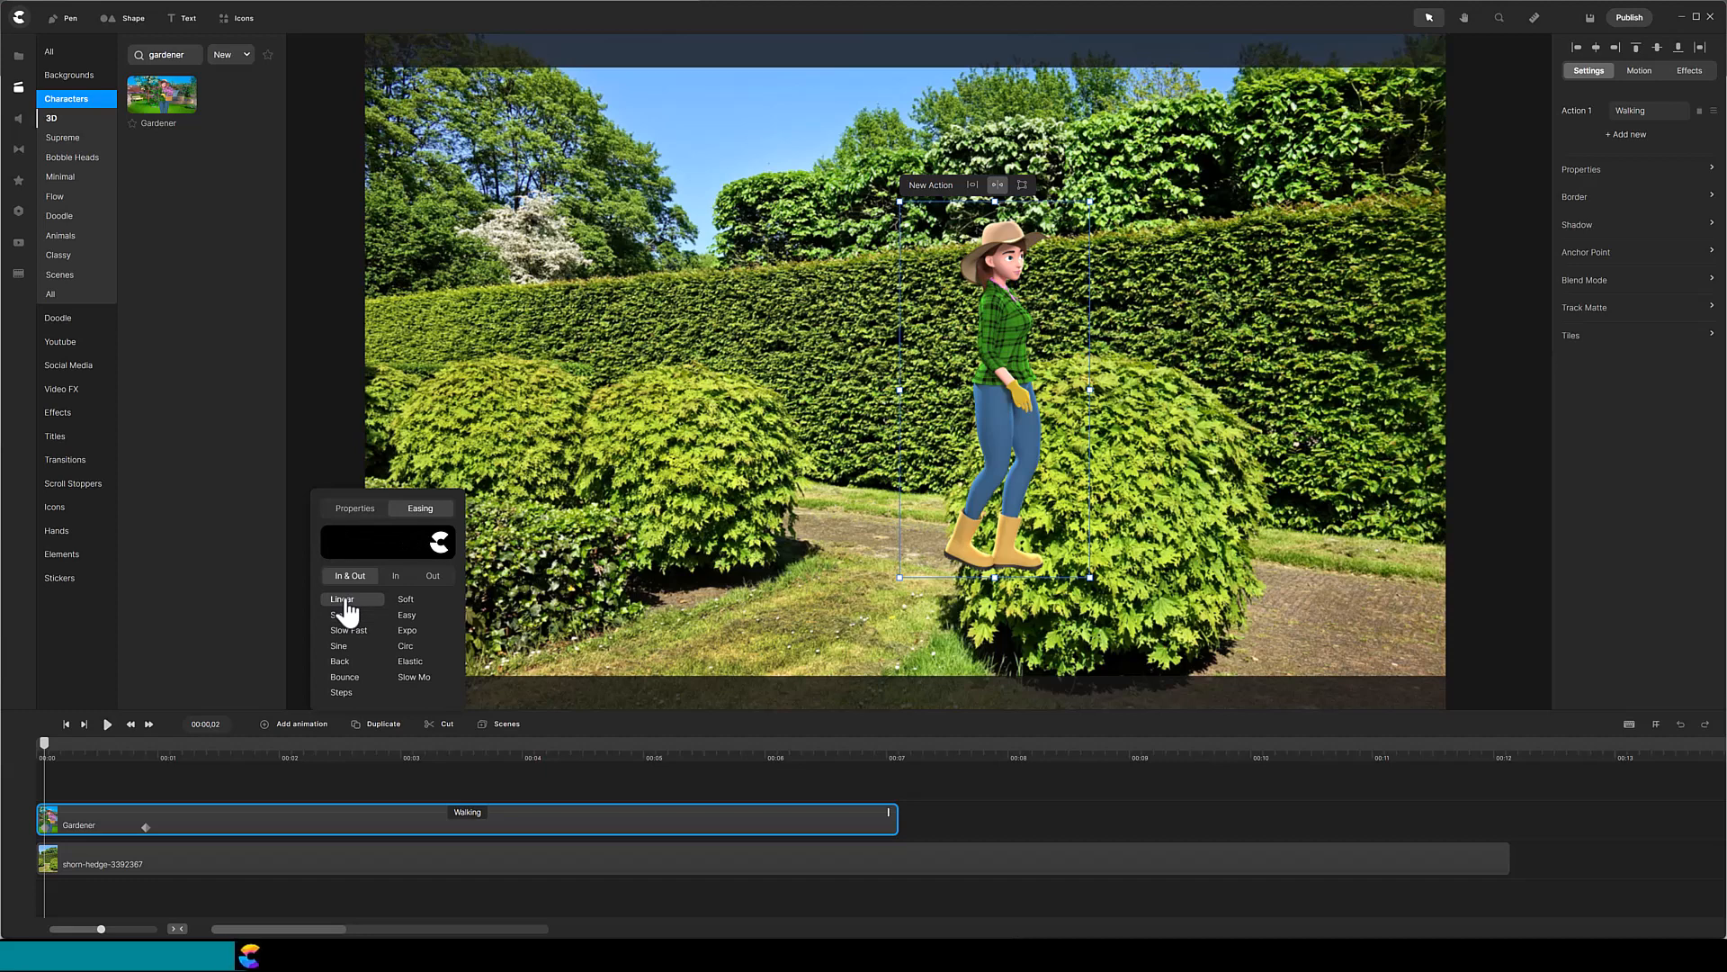
# Place the gardener slightly smaller just outside the canvas's left edge as the animation's start, and preview the walk
pyautogui.moveTo(921, 283); pyautogui.dragTo(323, 235)
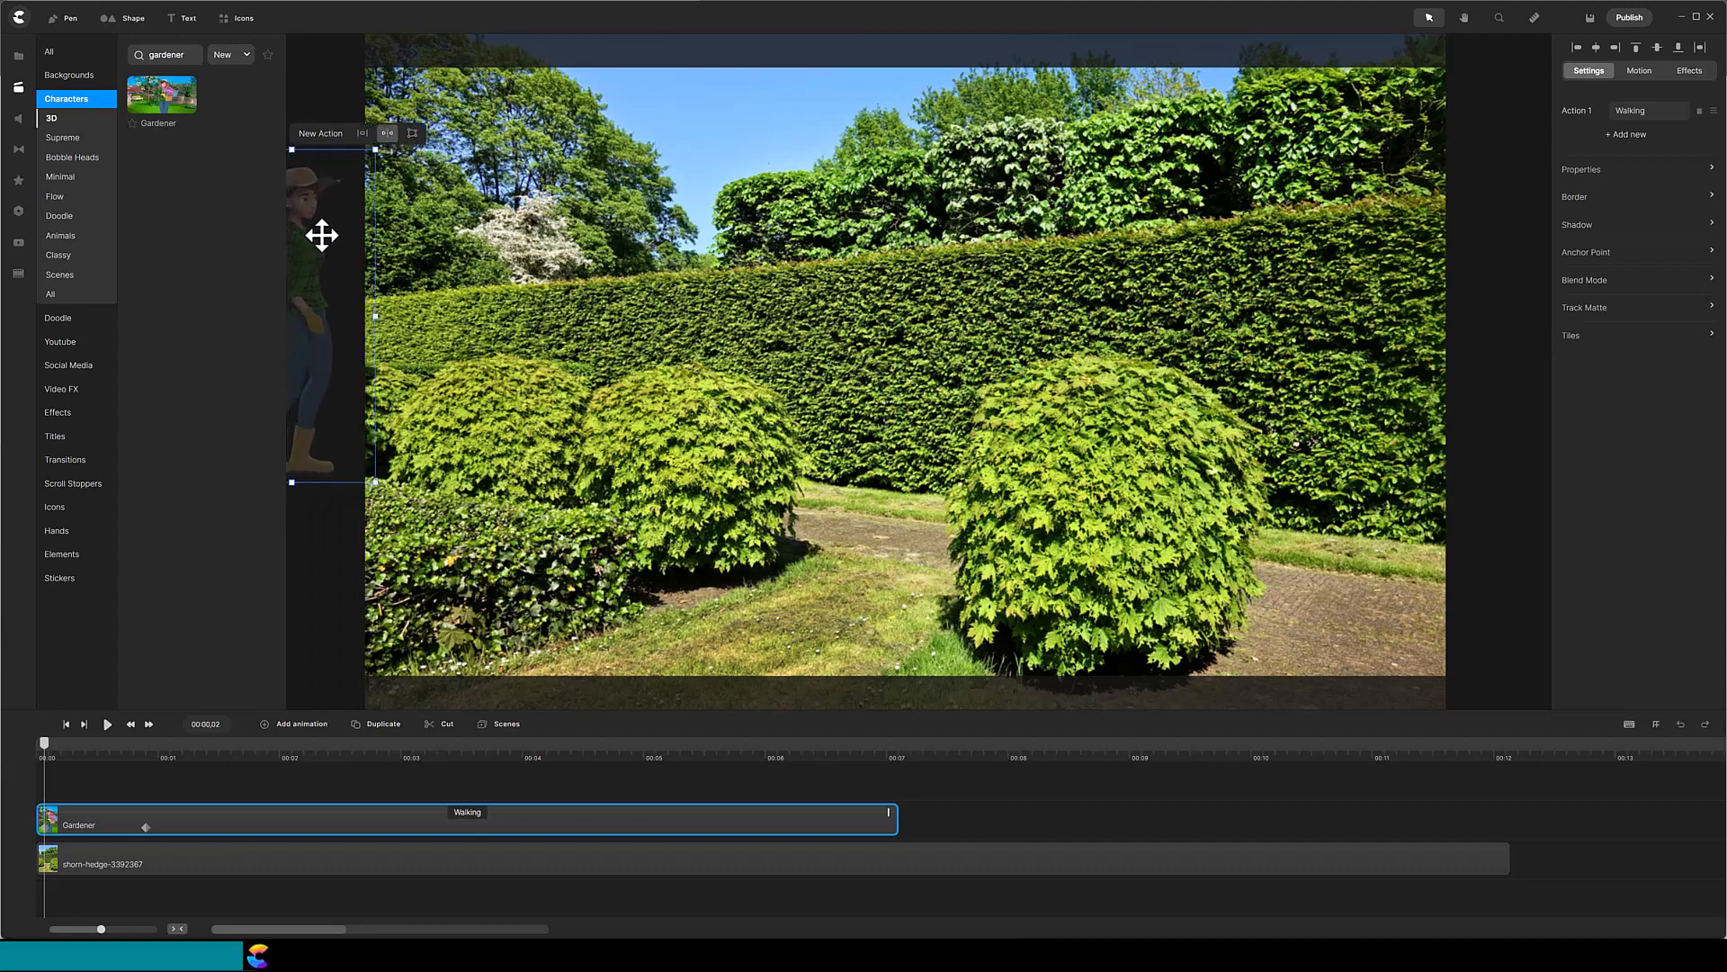
pyautogui.click(107, 724)
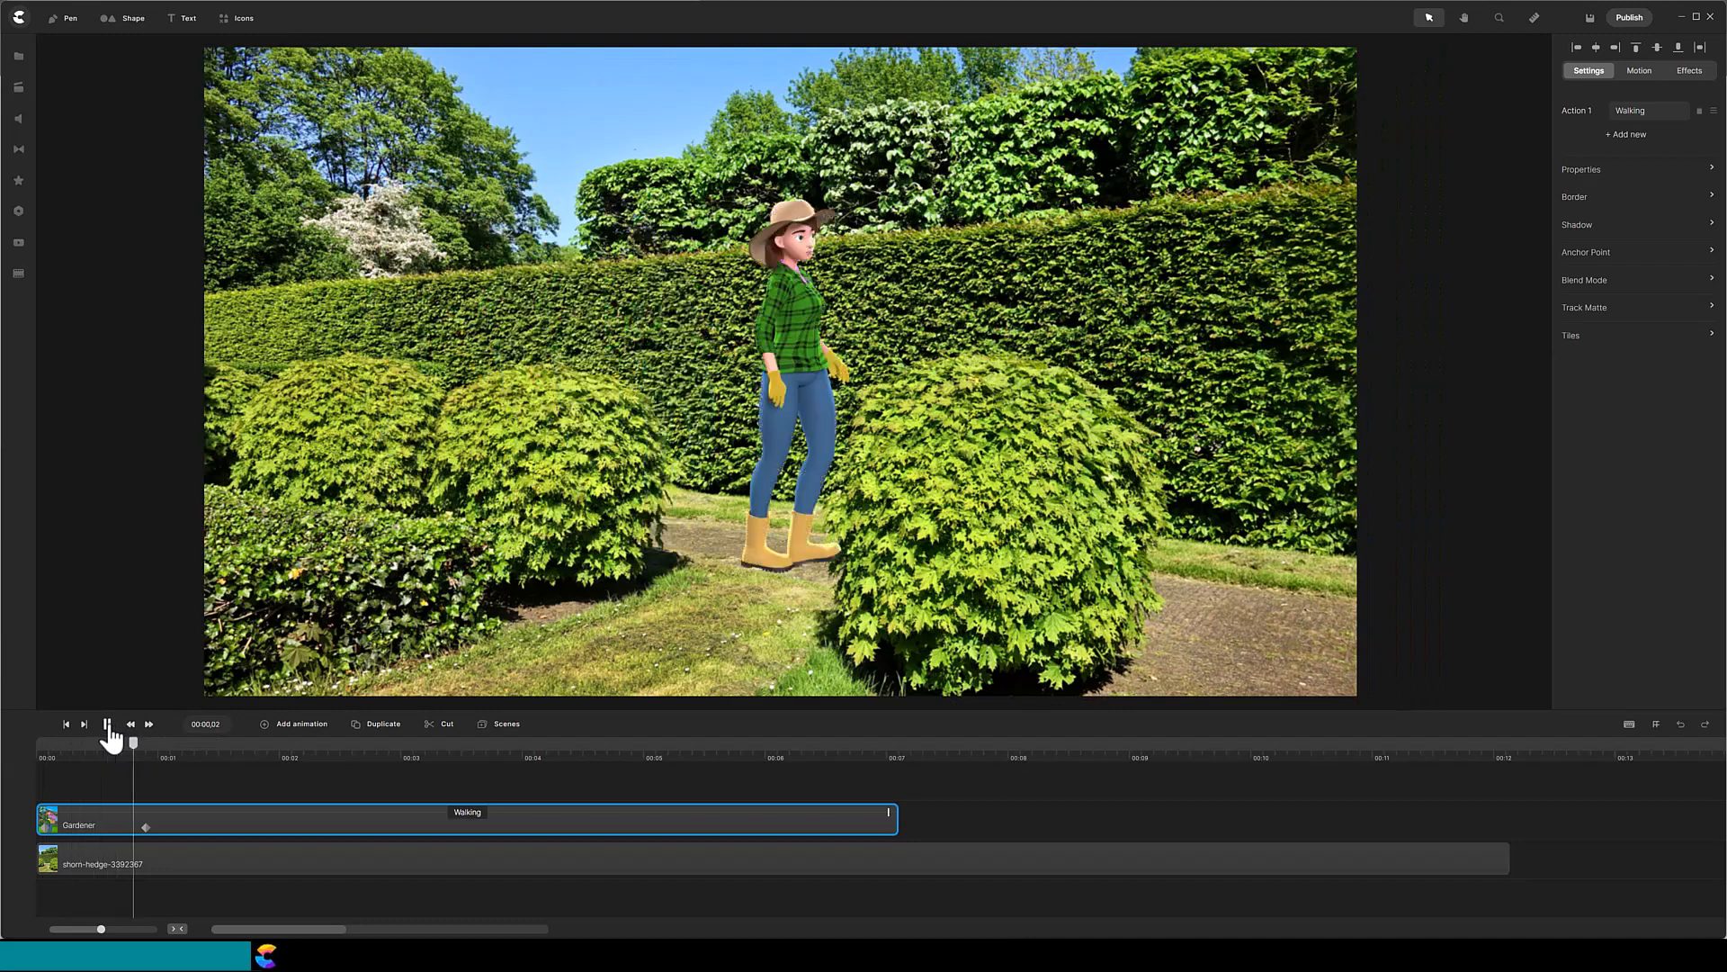
pyautogui.click(108, 722)
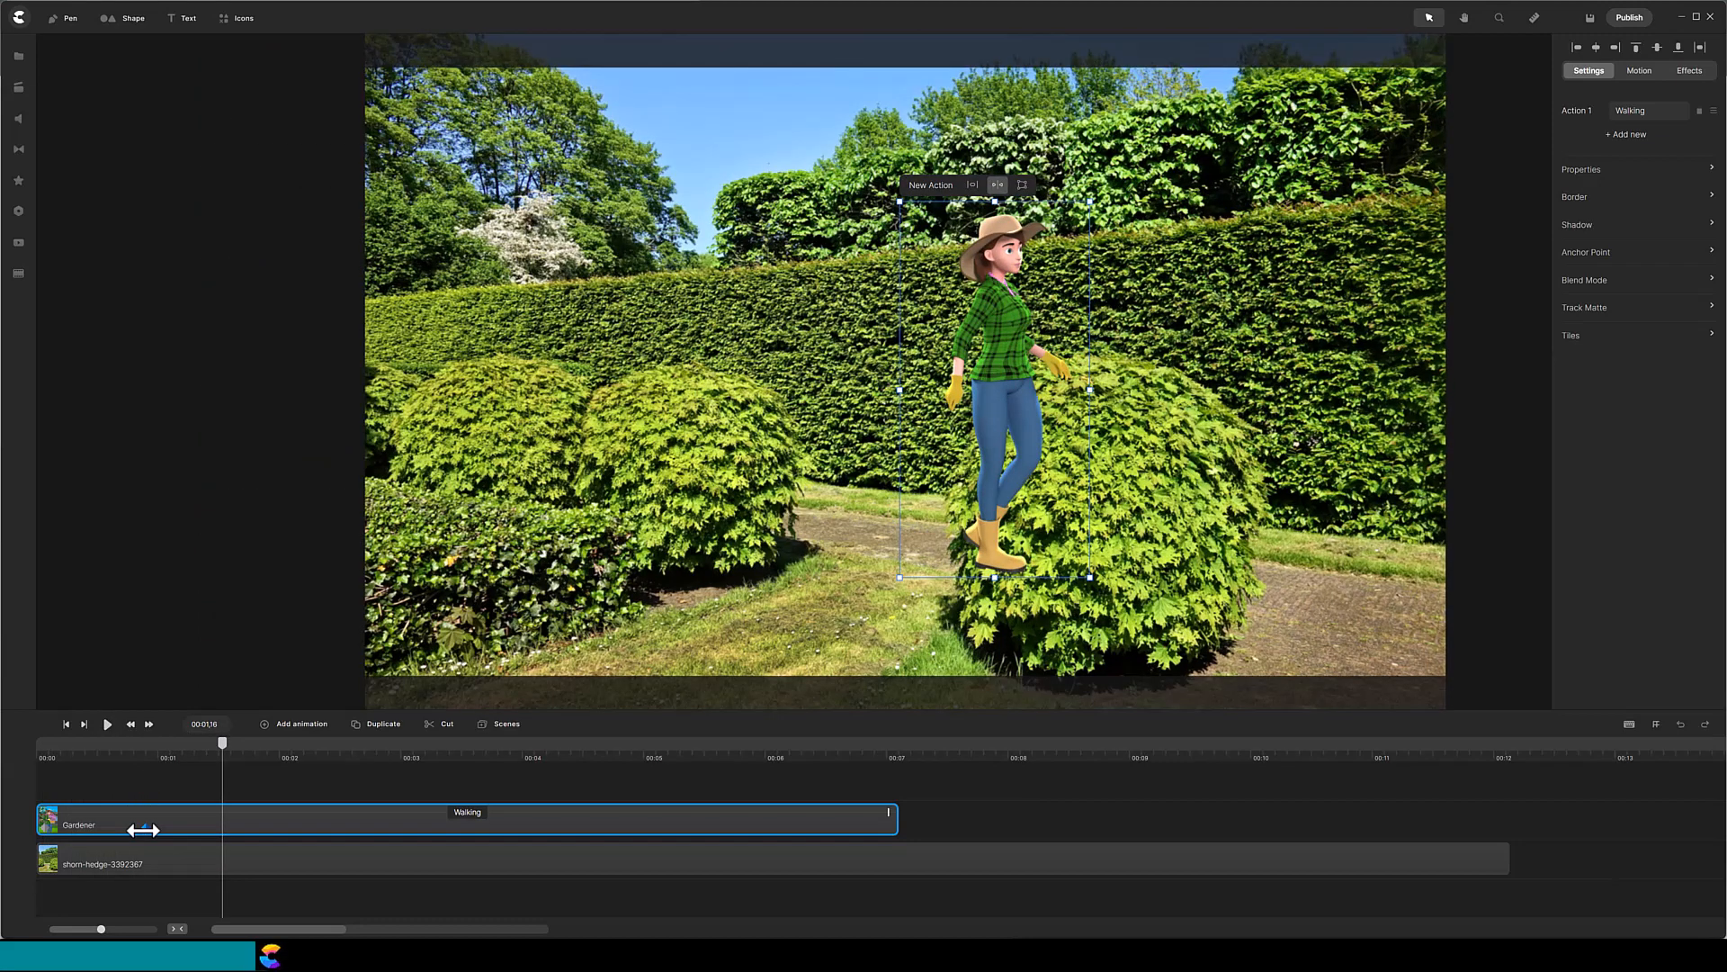
# Move the walk animation's end keyframe to 00:04,19 and play the scene from the beginning
pyautogui.moveTo(146, 827); pyautogui.dragTo(598, 823)
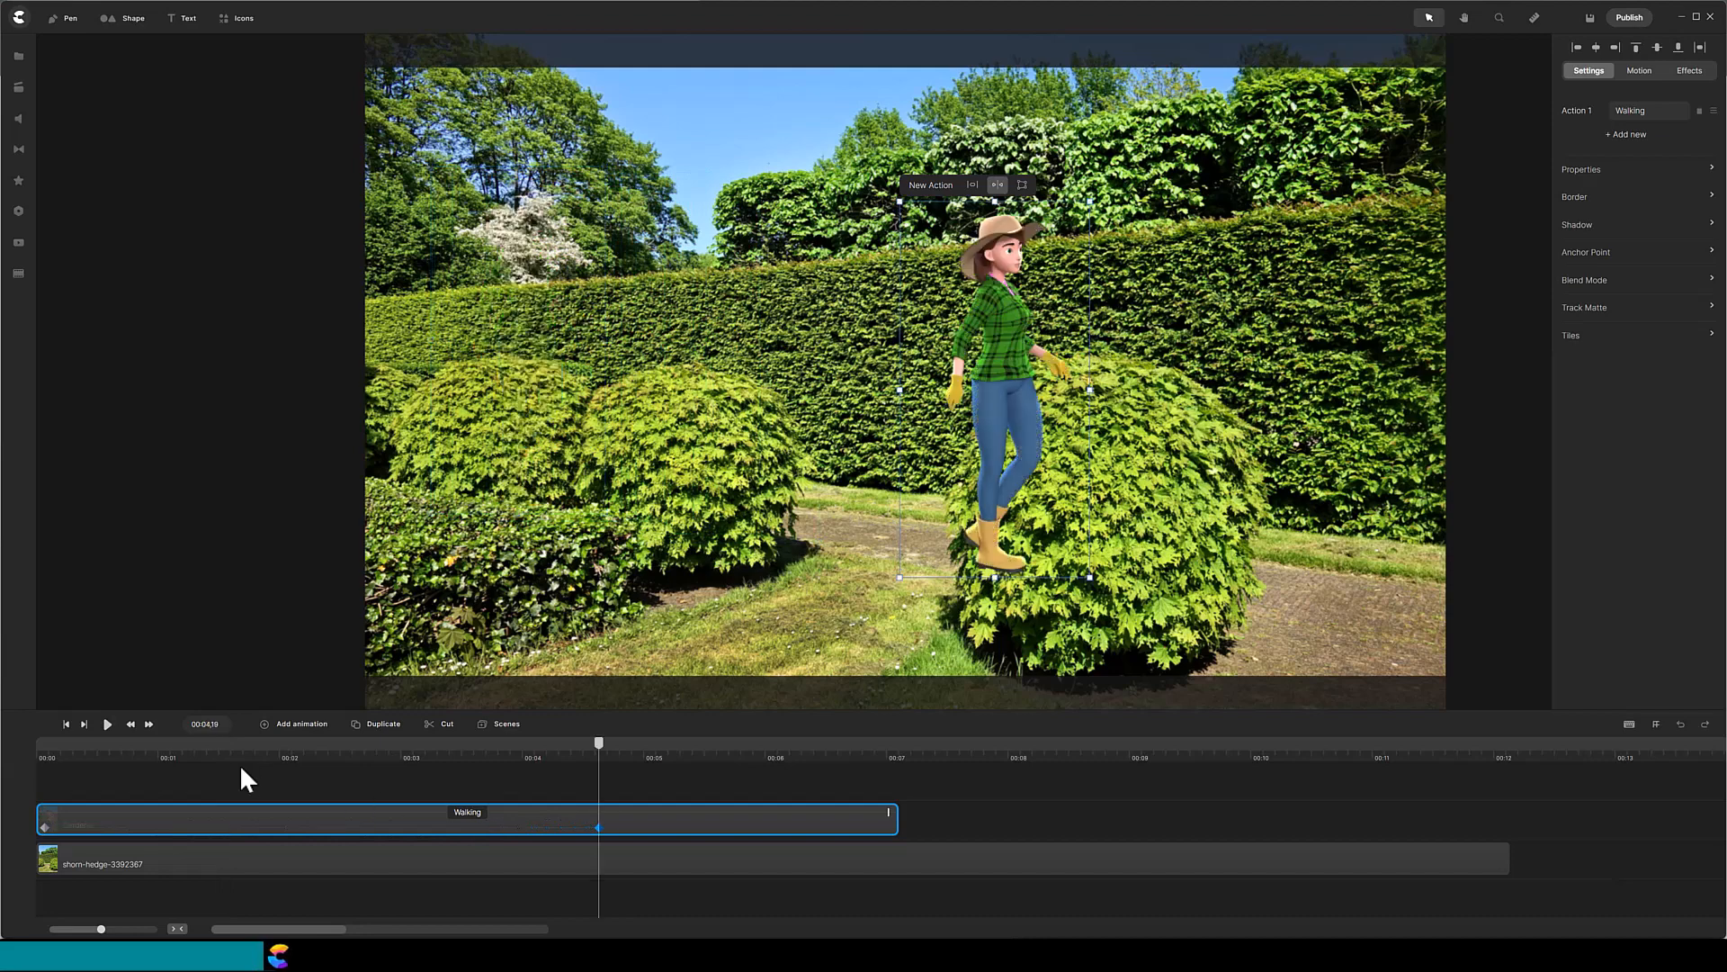
pyautogui.click(65, 724)
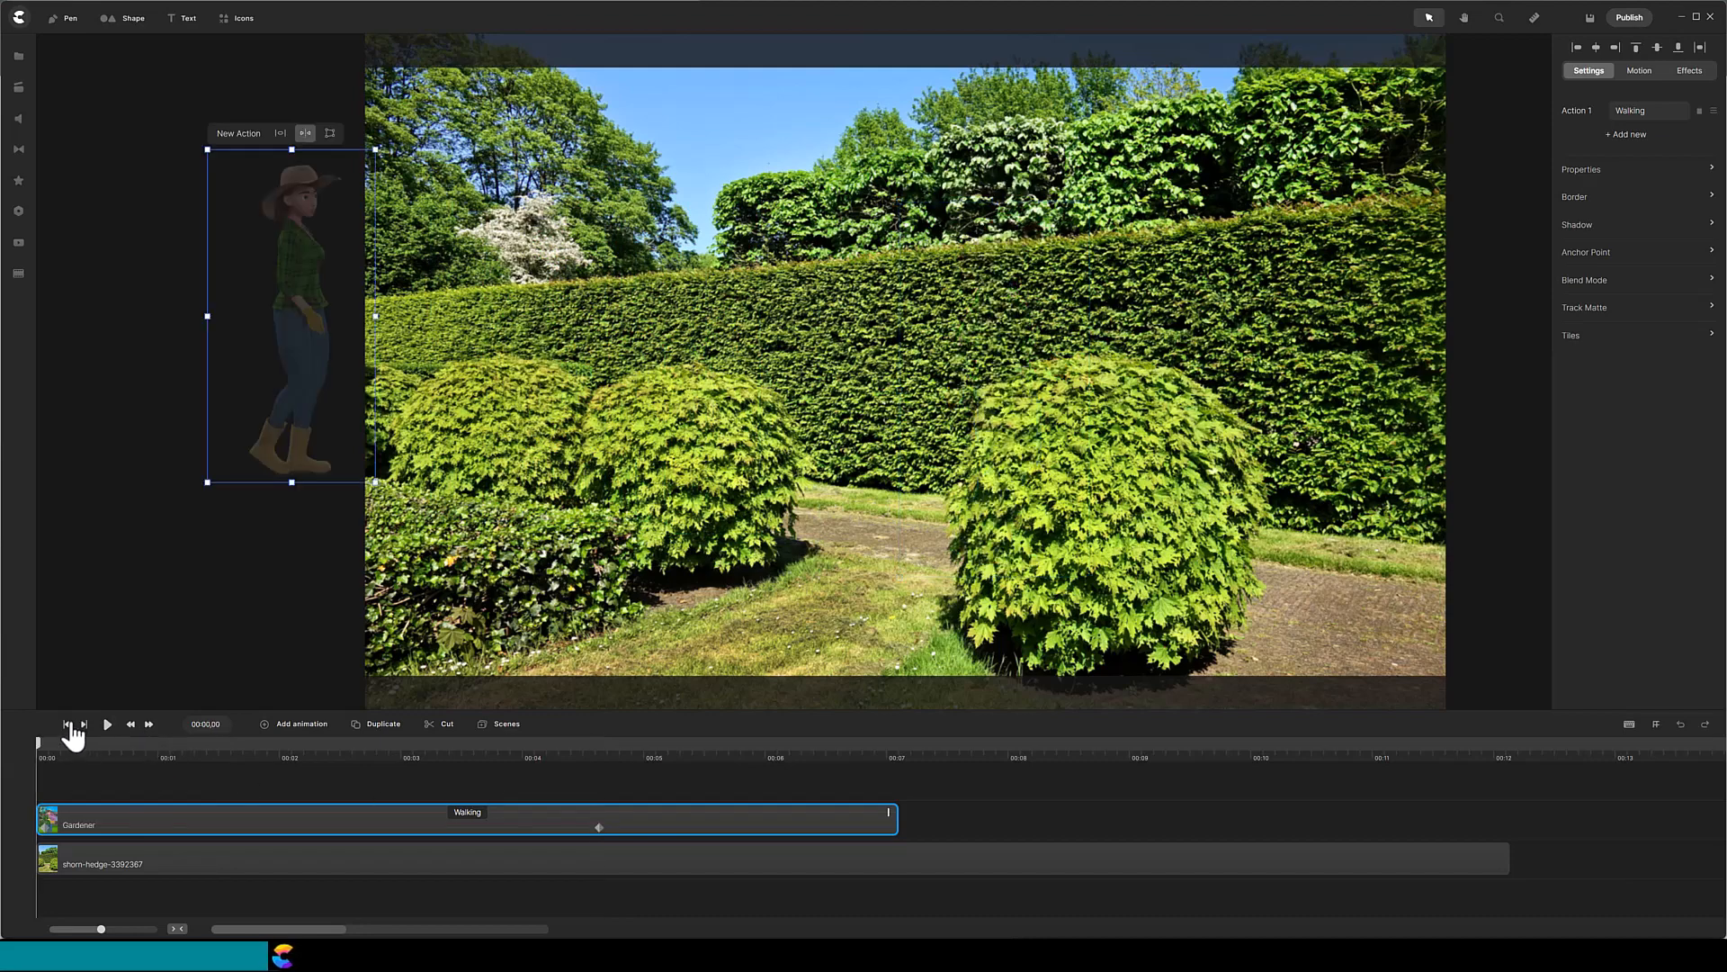
pyautogui.click(106, 725)
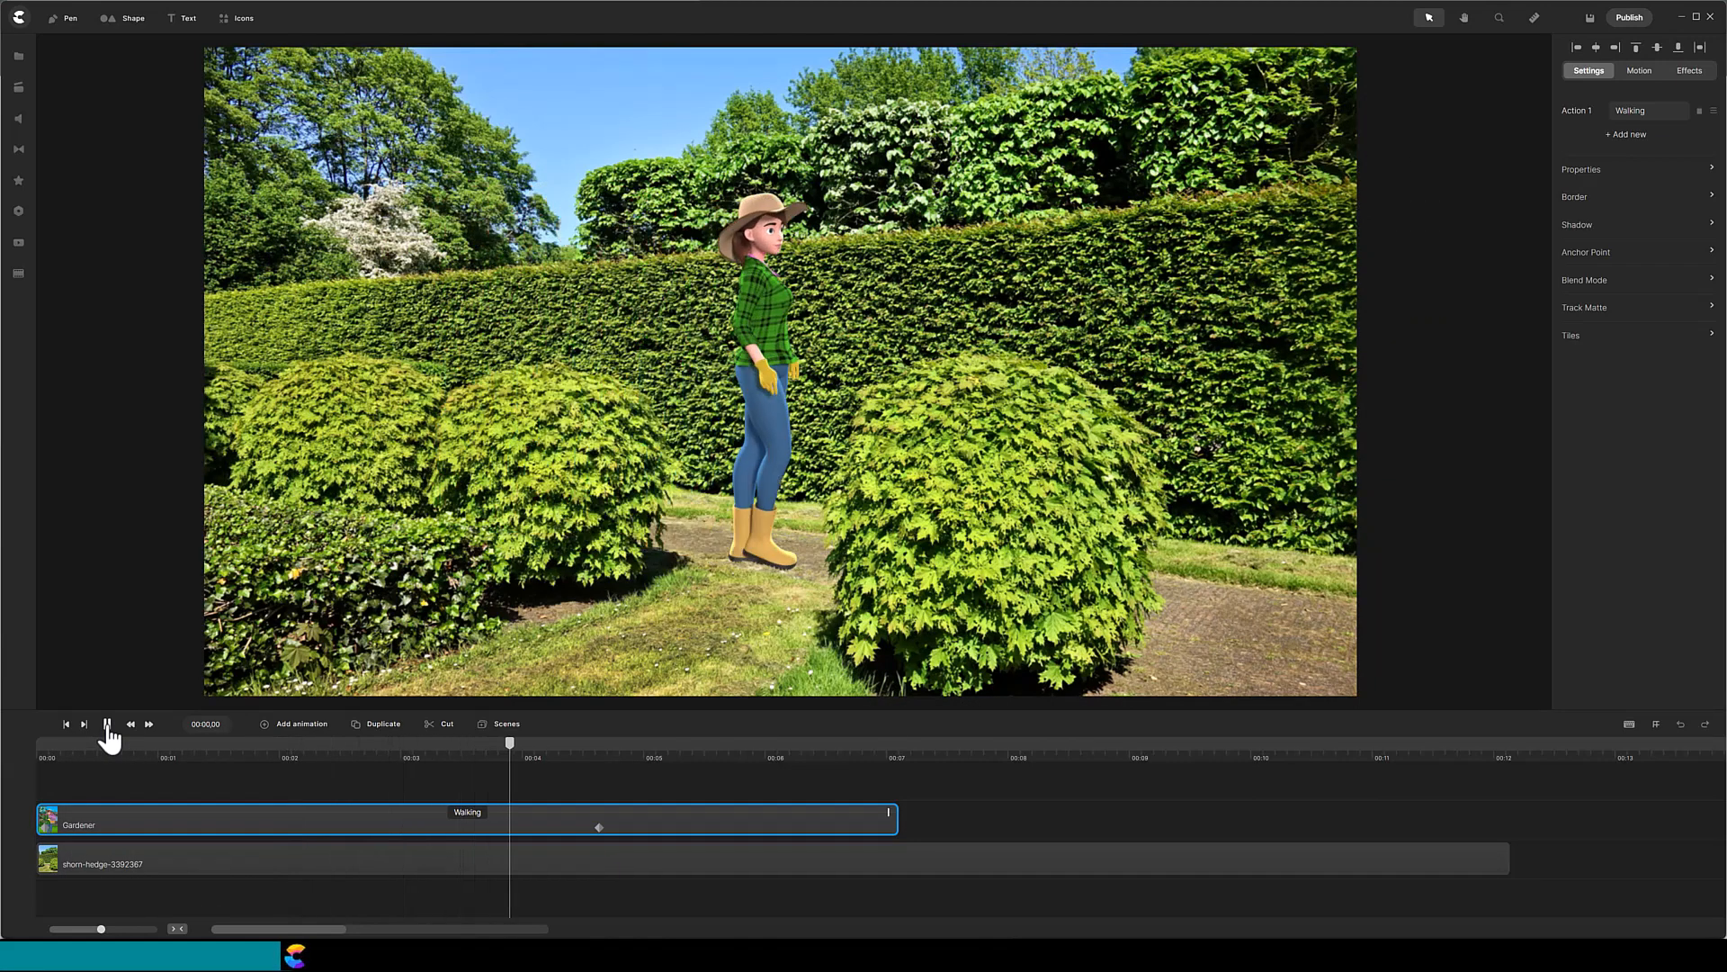
pyautogui.click(106, 723)
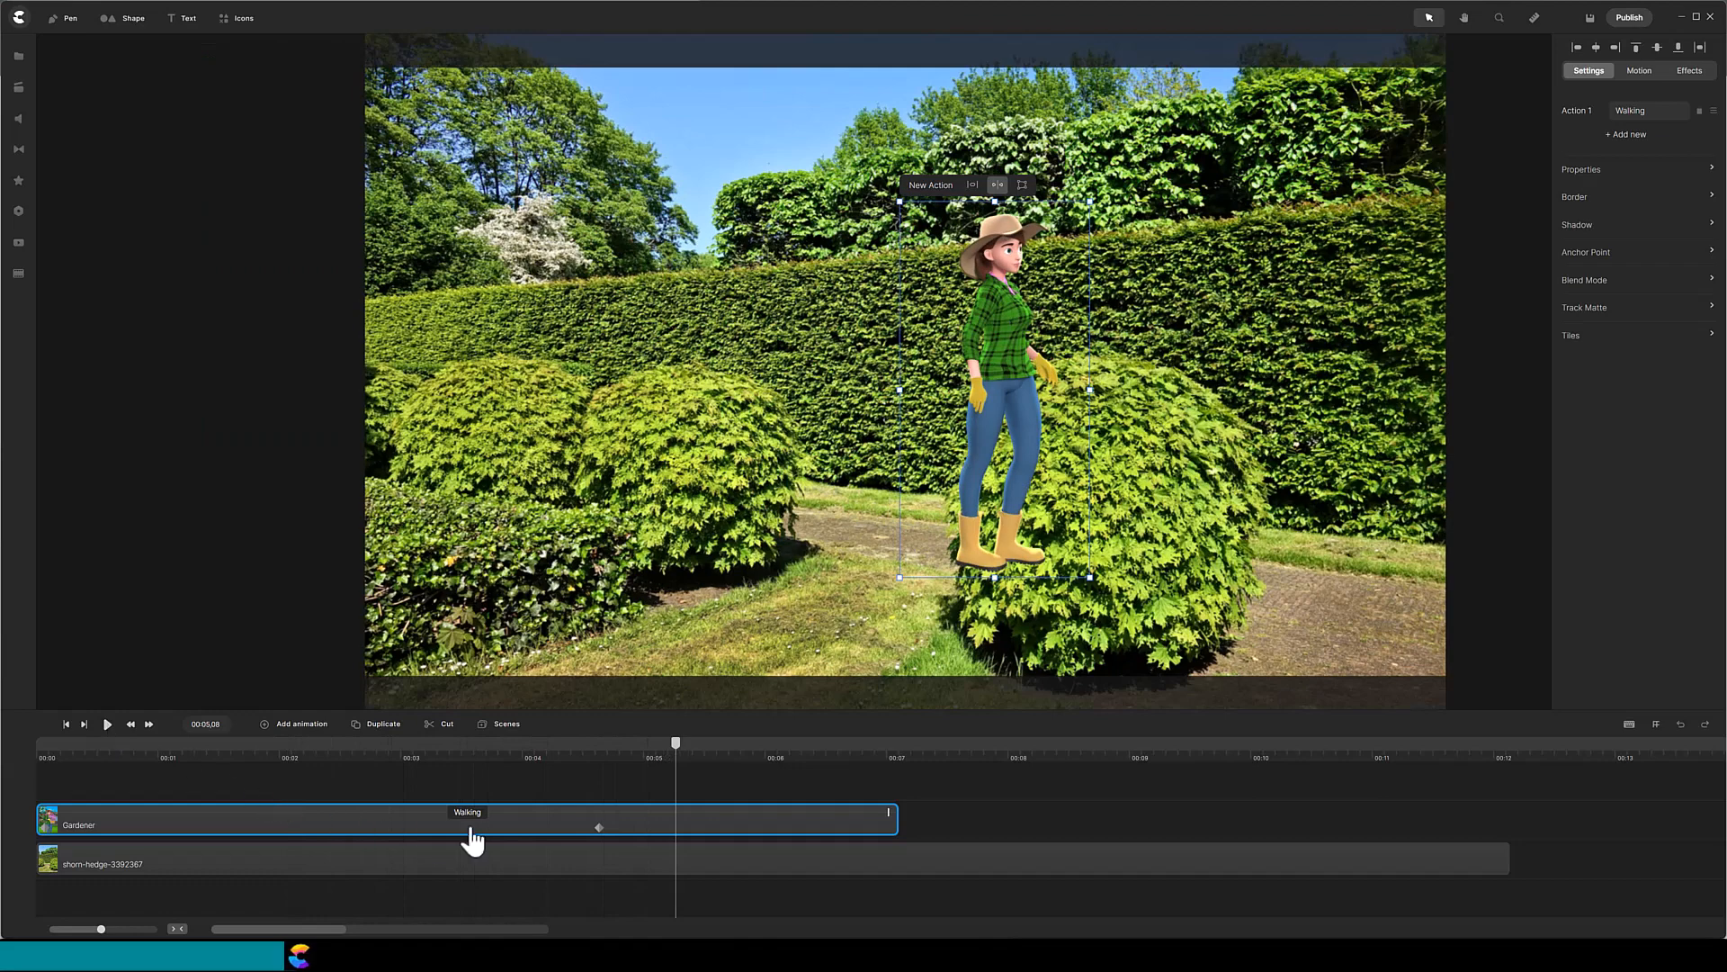
# Shift the gardener slightly left at the end keyframe and shorten the Walking action to end at about 5.4 seconds
pyautogui.click(599, 827)
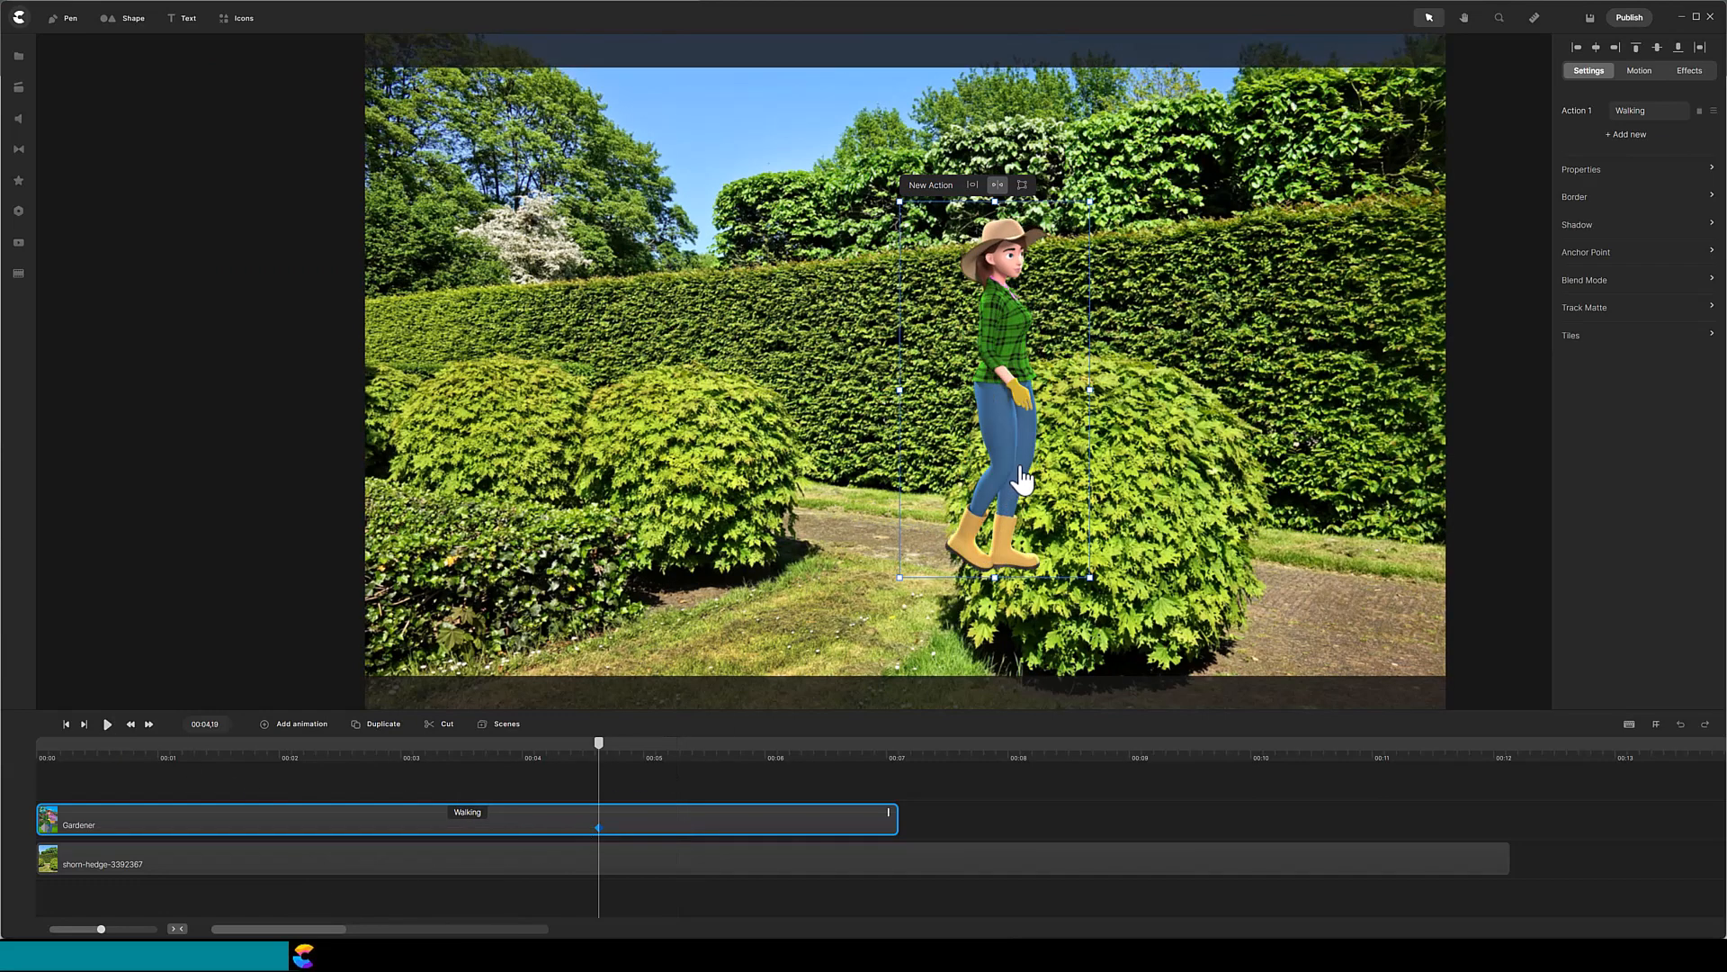
pyautogui.moveTo(1022, 482); pyautogui.dragTo(994, 464)
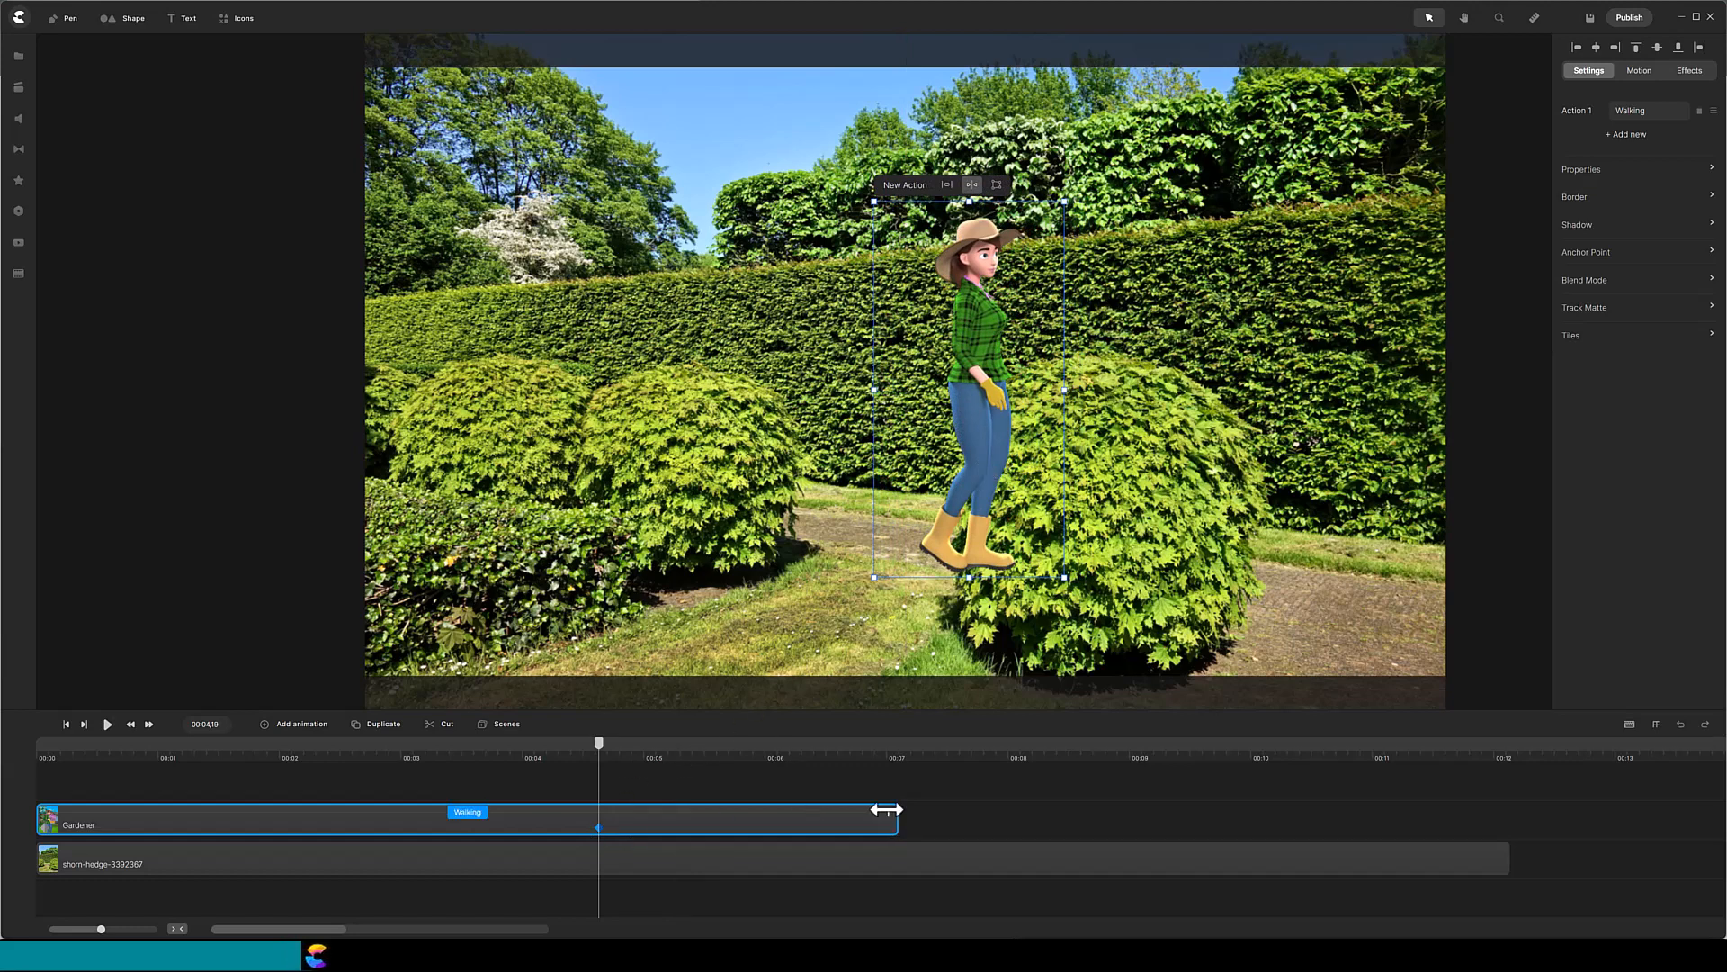
pyautogui.moveTo(886, 813); pyautogui.dragTo(686, 817)
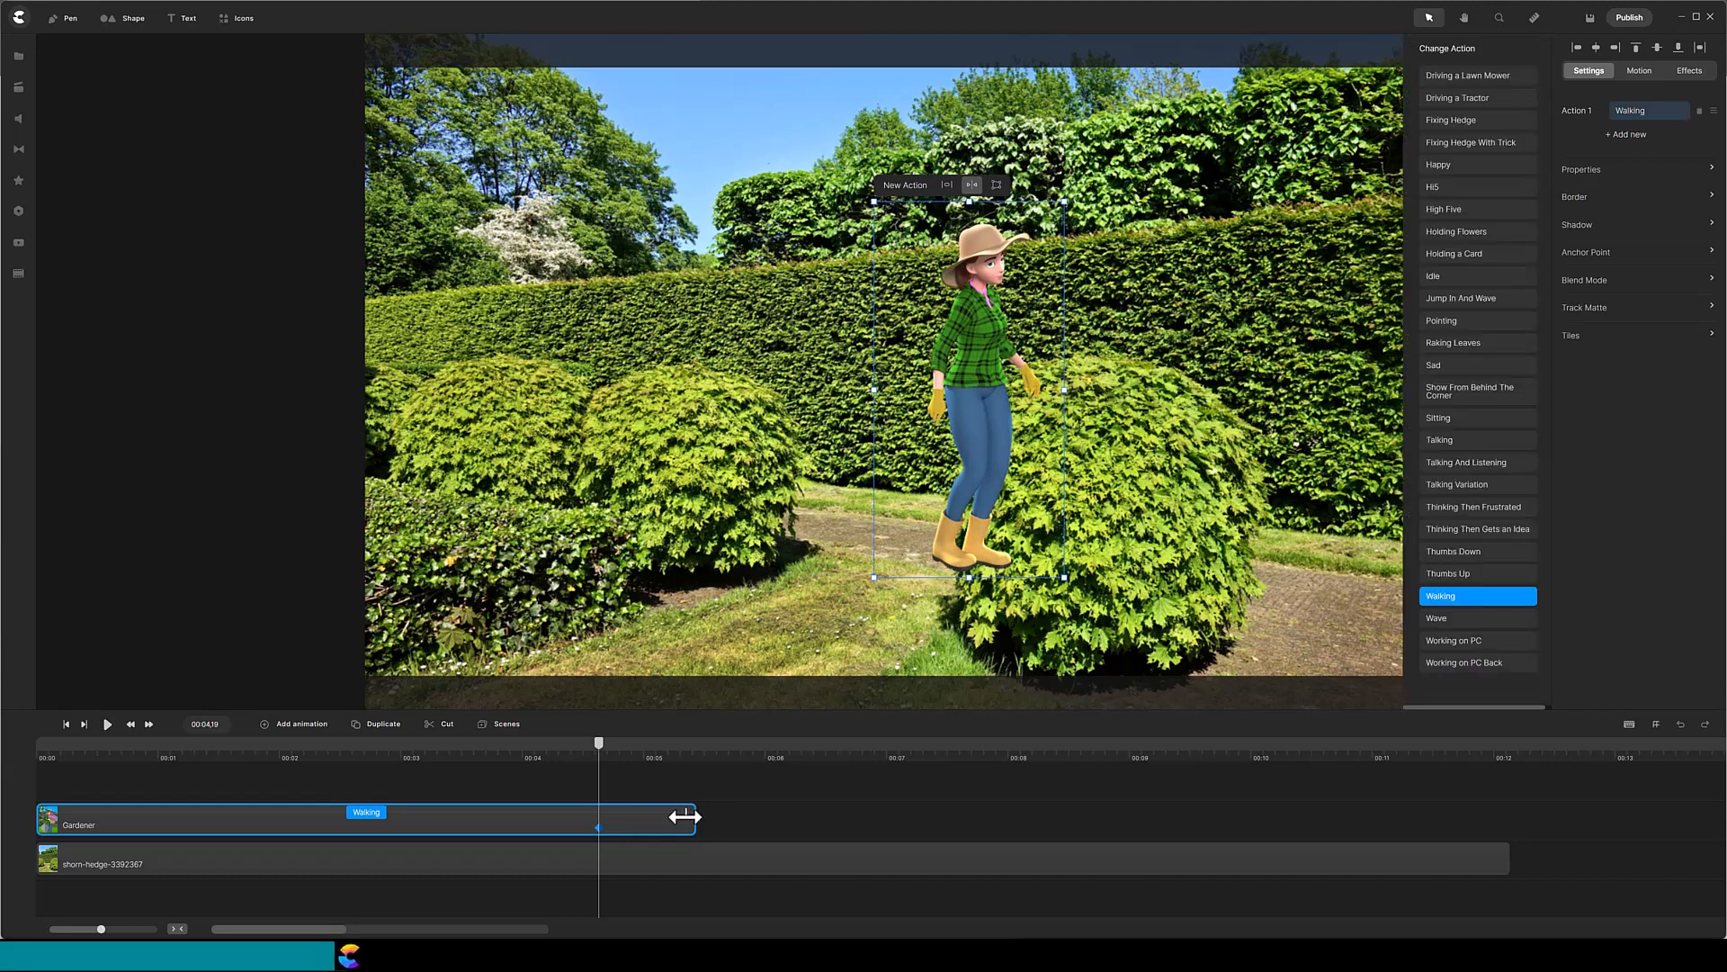
# Add an Idle action followed by a Thumbs Up action to the gardener after Walking
pyautogui.click(1626, 135)
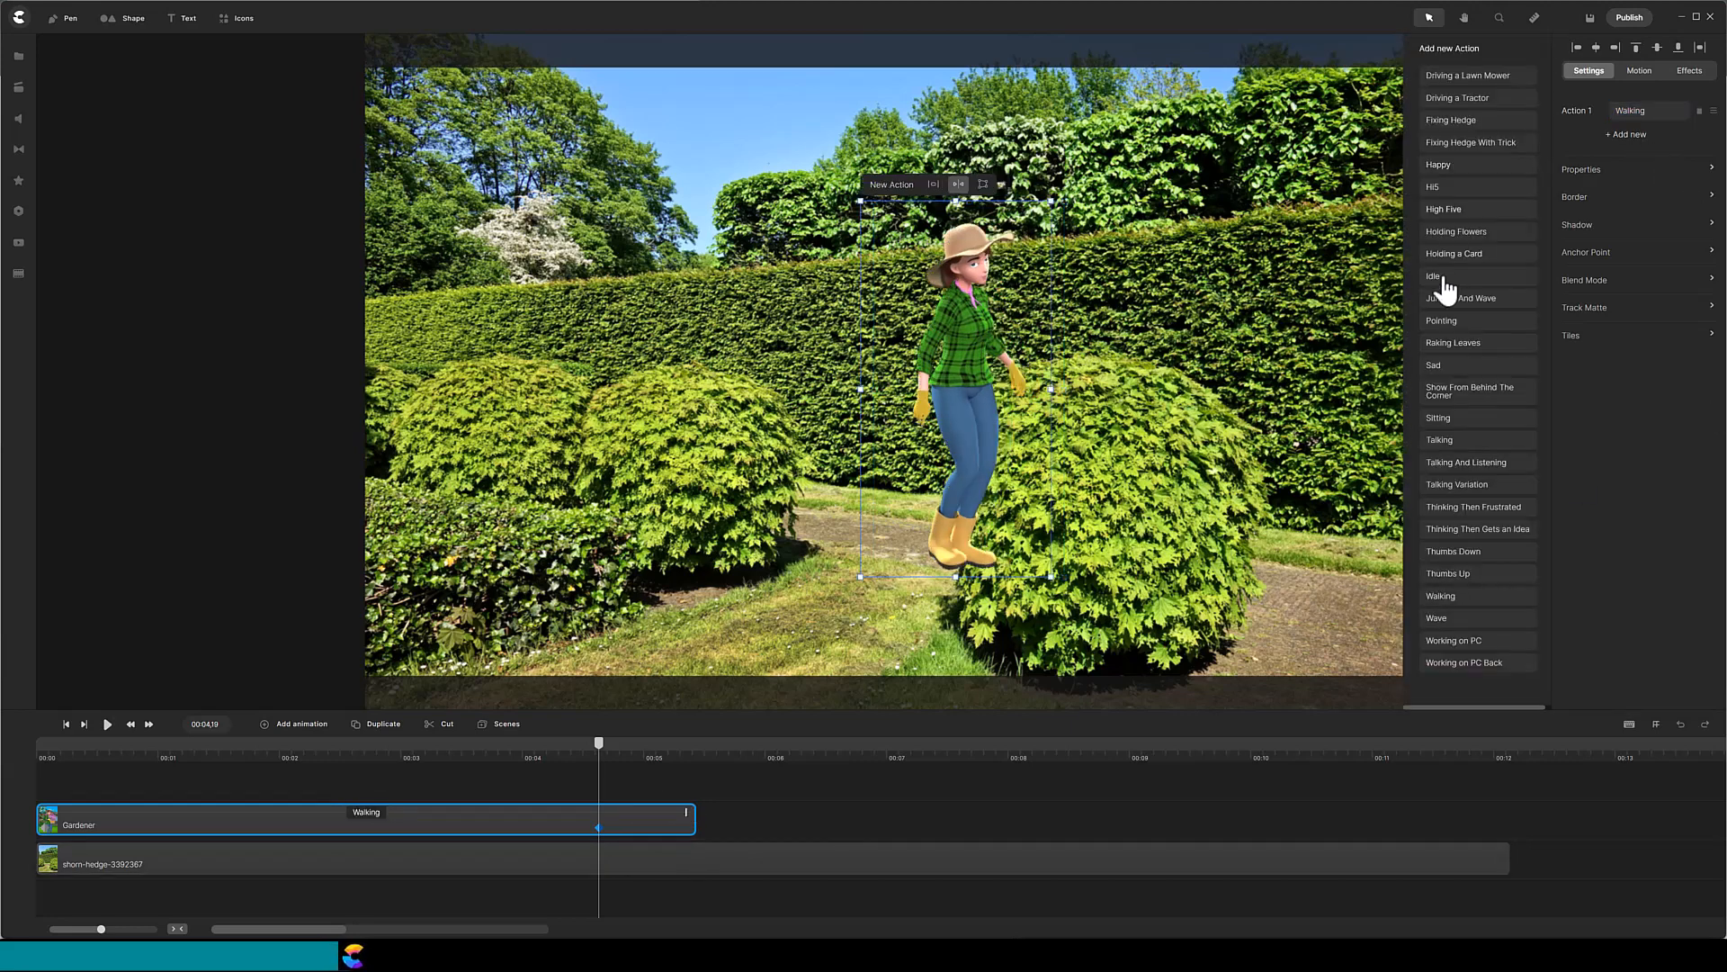
pyautogui.click(1440, 284)
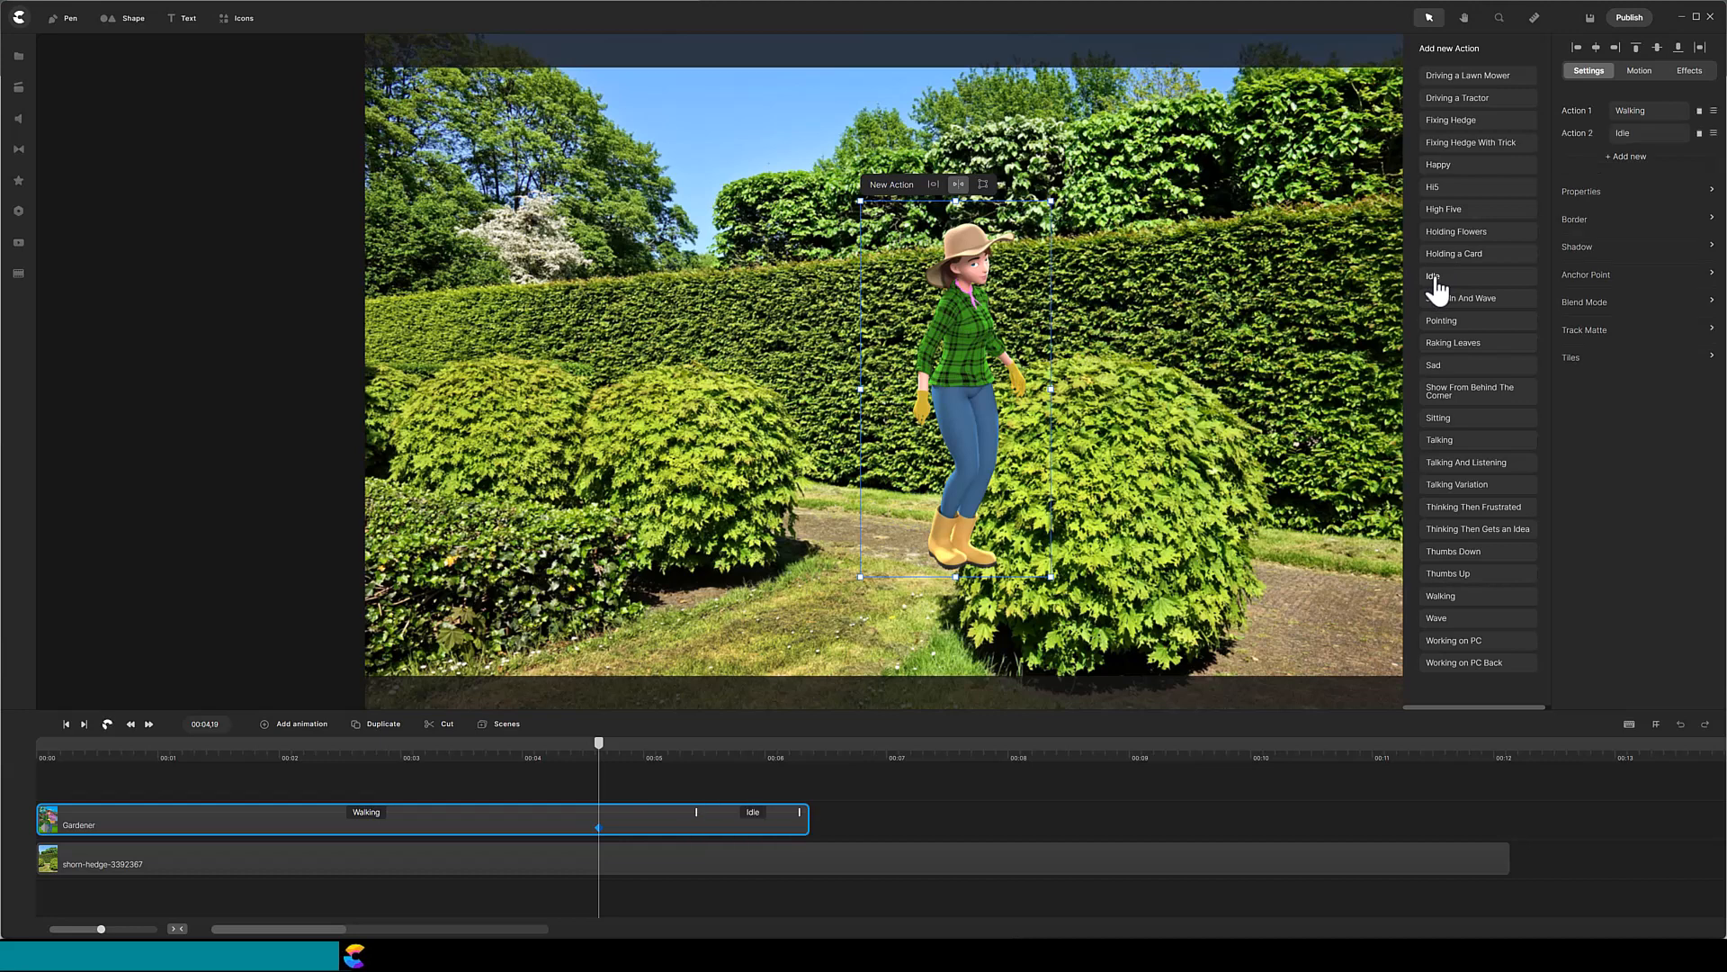
pyautogui.click(1462, 578)
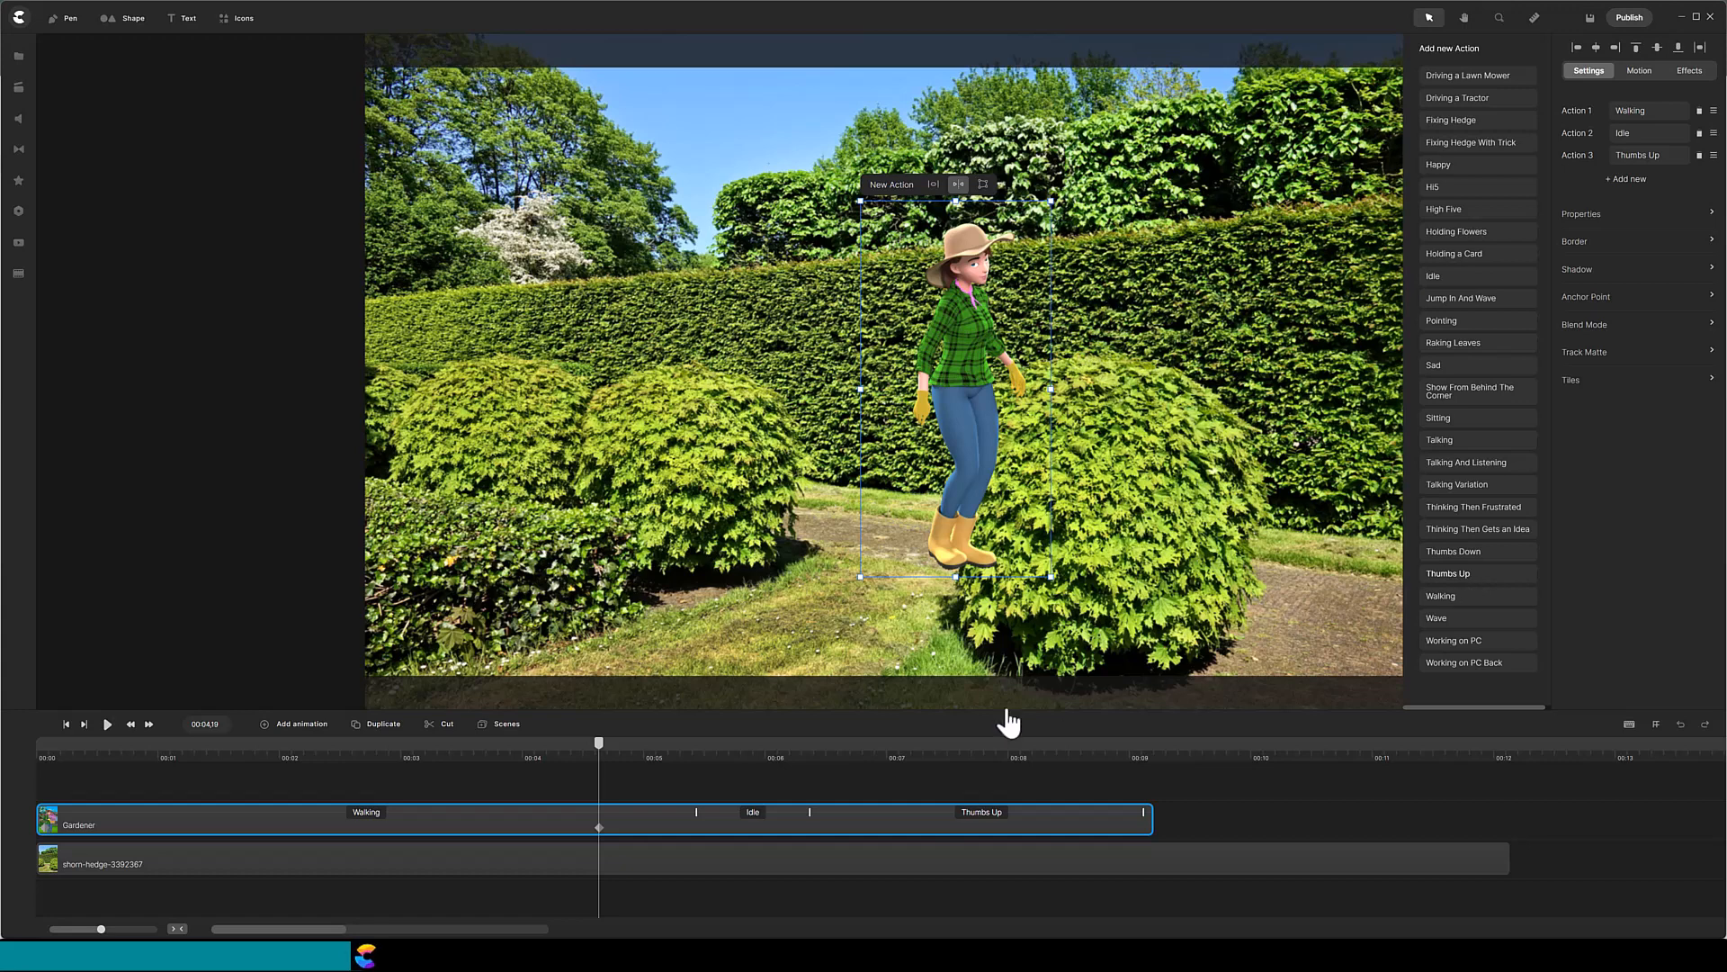
# Duplicate the shorn-hedge background layer and move the copy above the Gardener layer
pyautogui.click(434, 862)
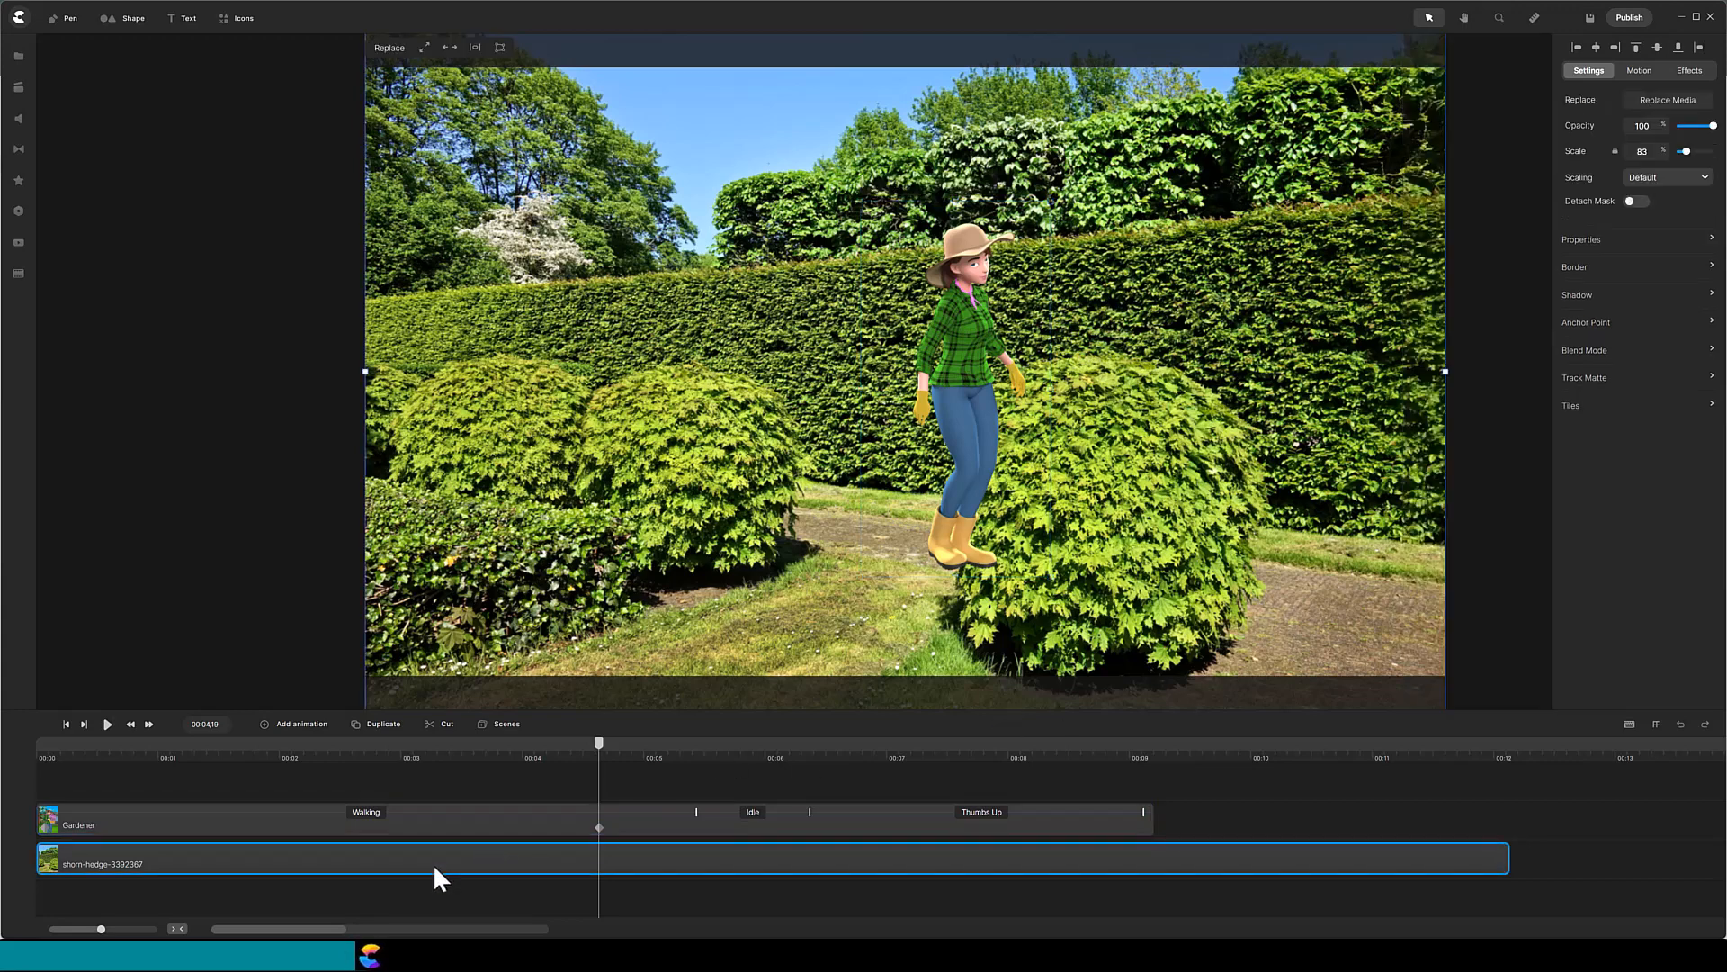
pyautogui.click(388, 729)
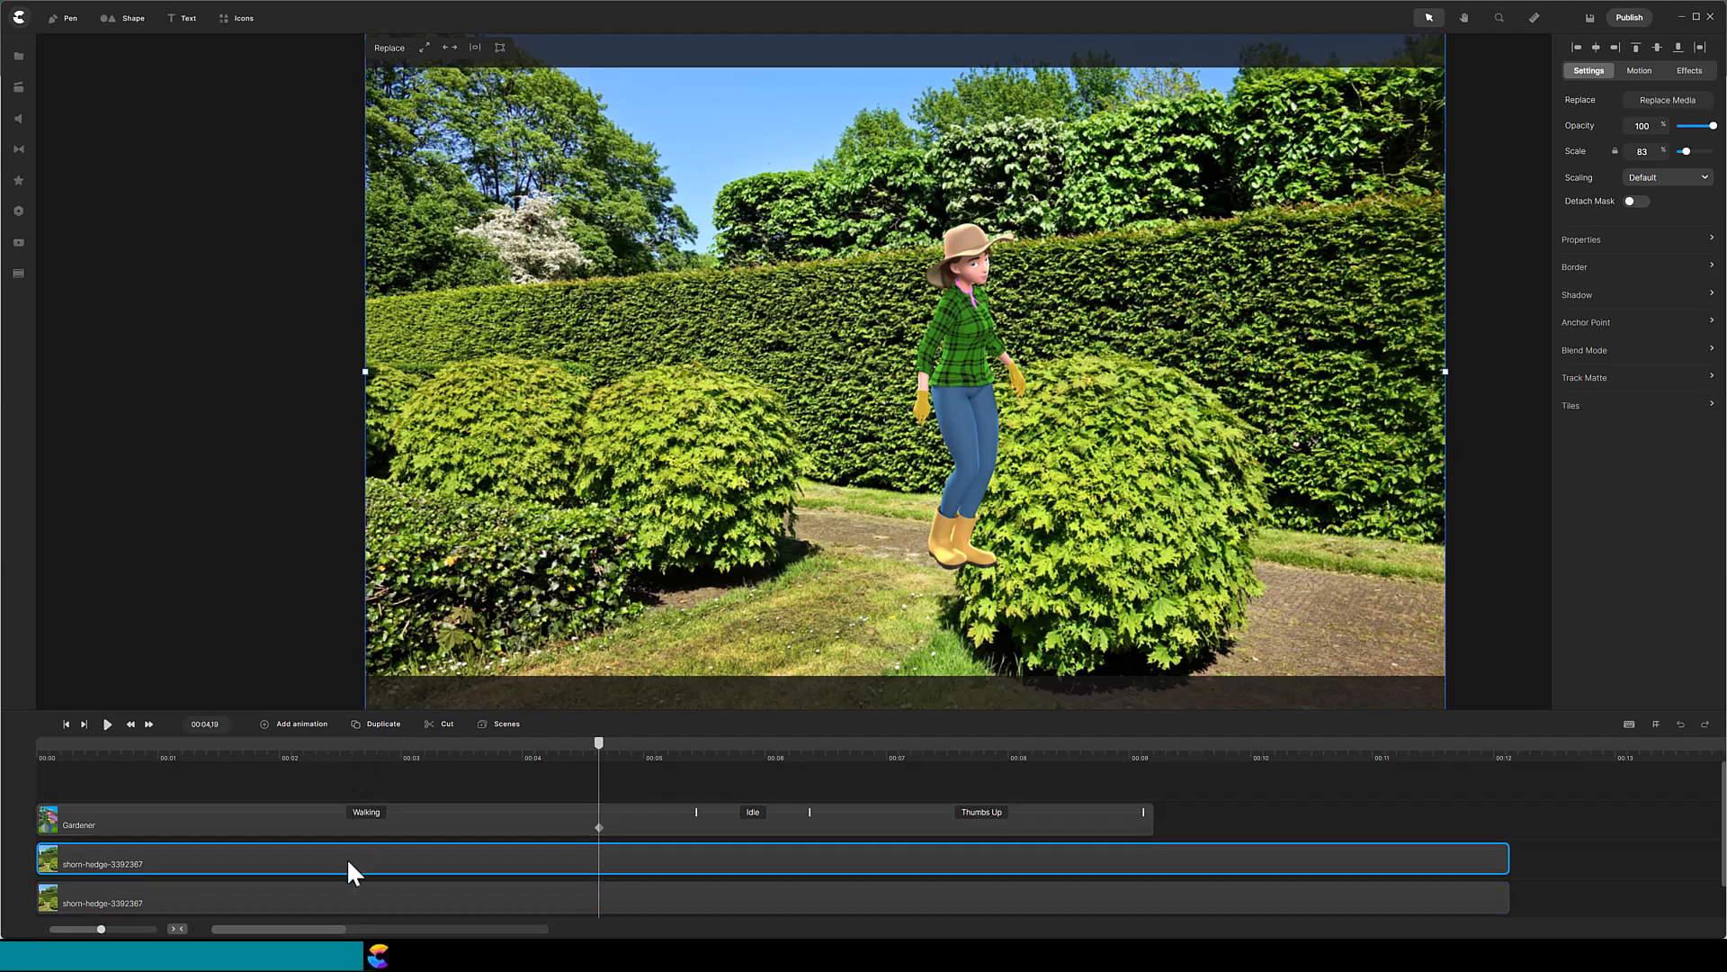
pyautogui.moveTo(347, 856); pyautogui.dragTo(343, 780)
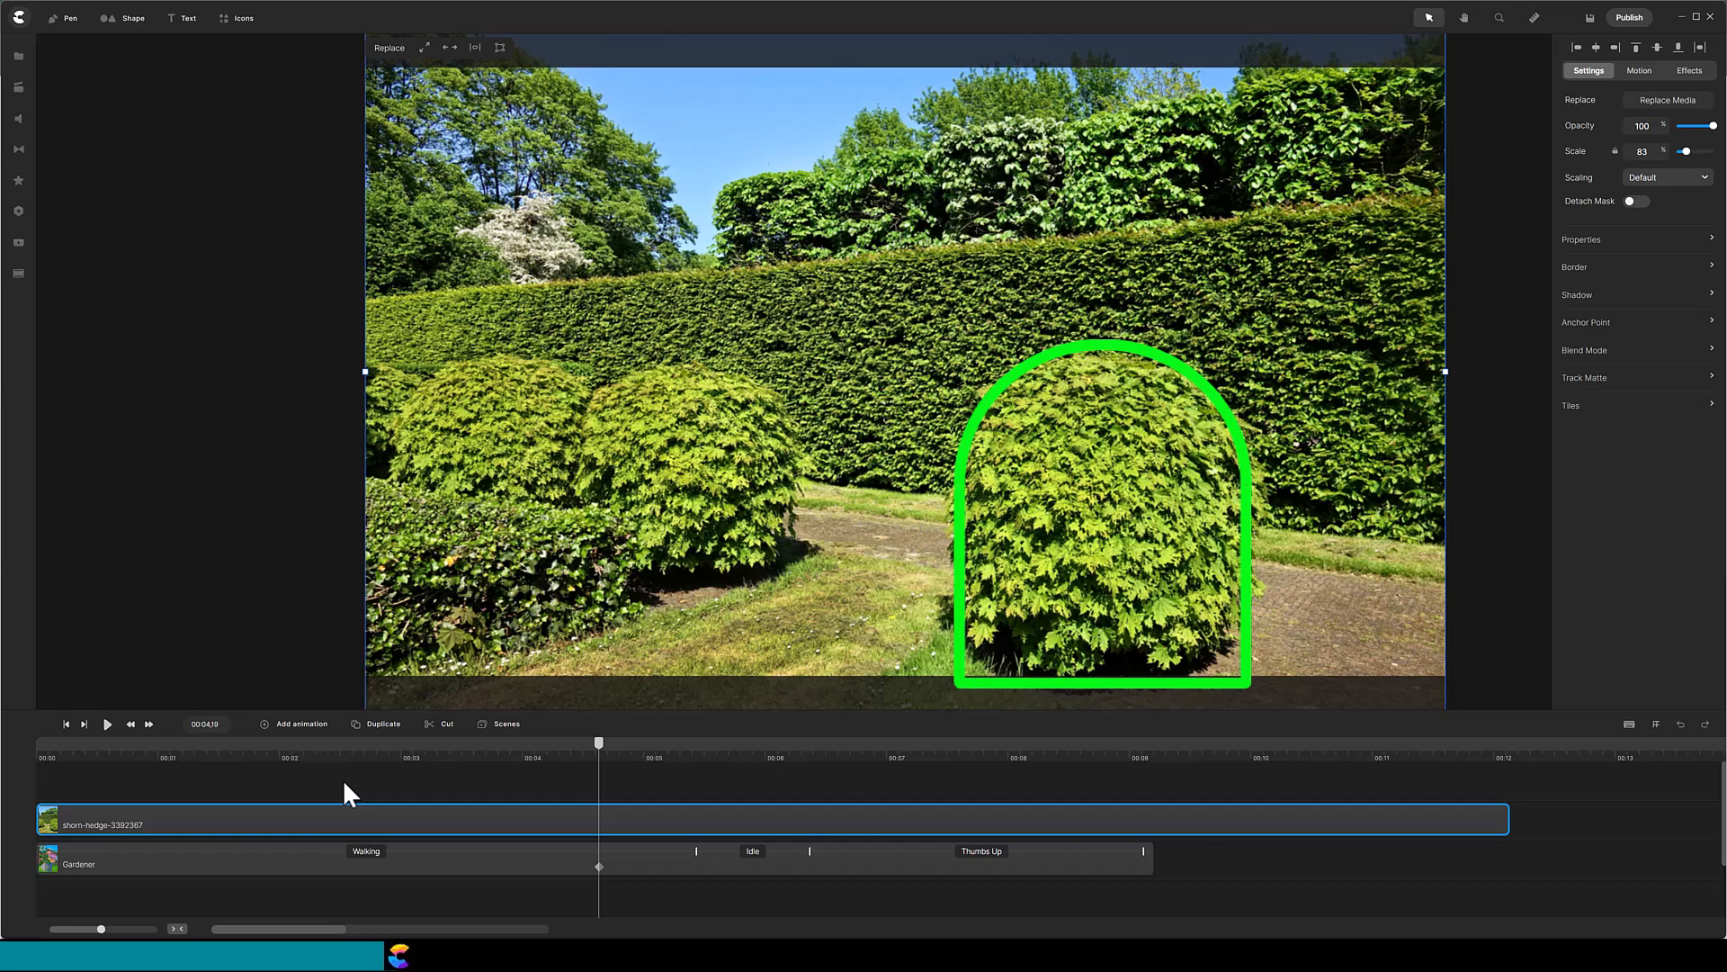
# Add a rectangle shape, narrow it to the width of the large bush at about 29% scale, and place it over the bush
pyautogui.click(126, 18)
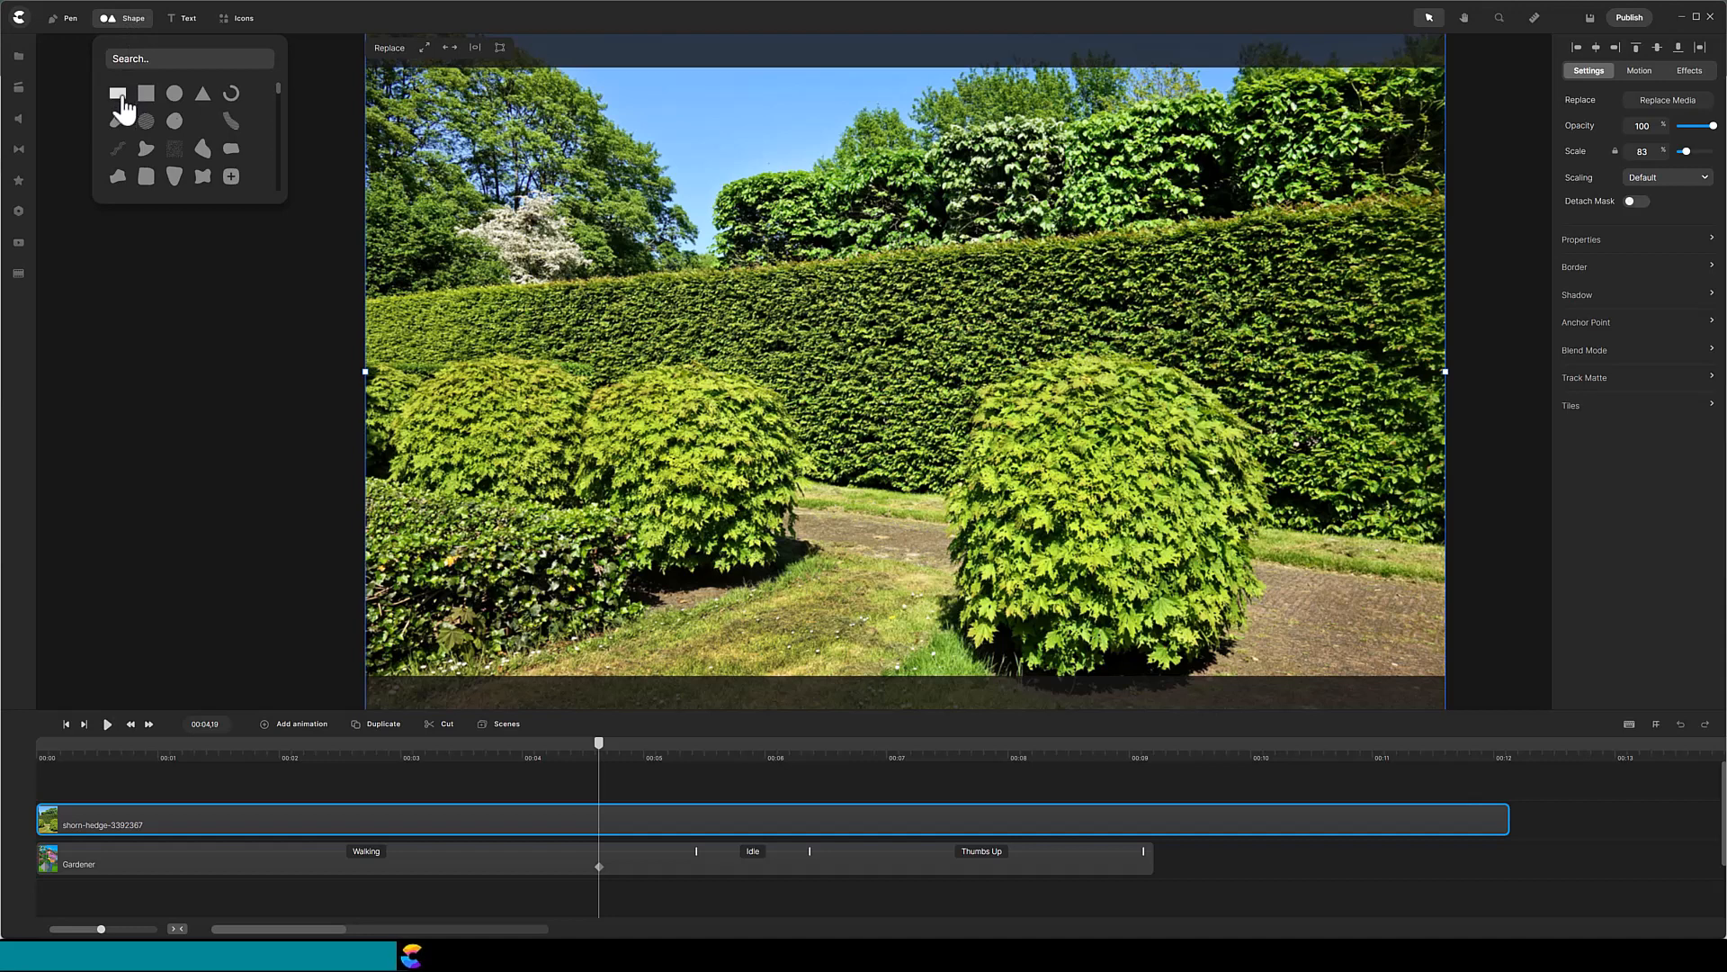
pyautogui.click(122, 101)
pyautogui.moveTo(582, 369); pyautogui.dragTo(632, 371)
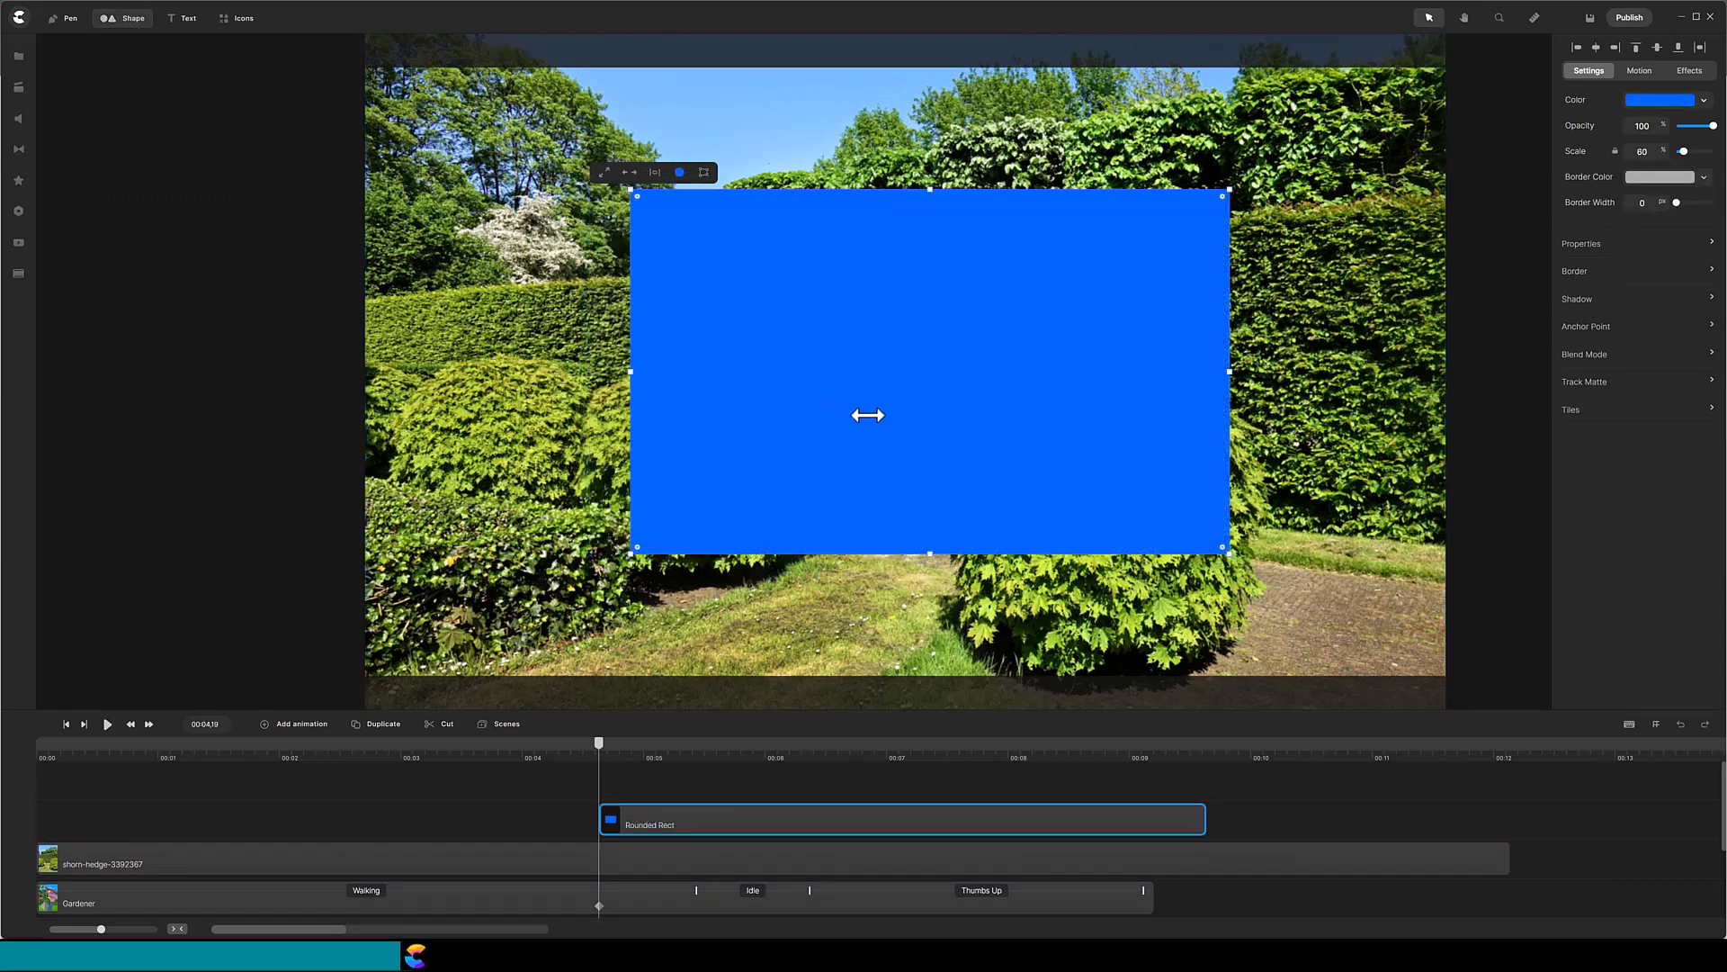
pyautogui.moveTo(868, 415); pyautogui.dragTo(952, 427)
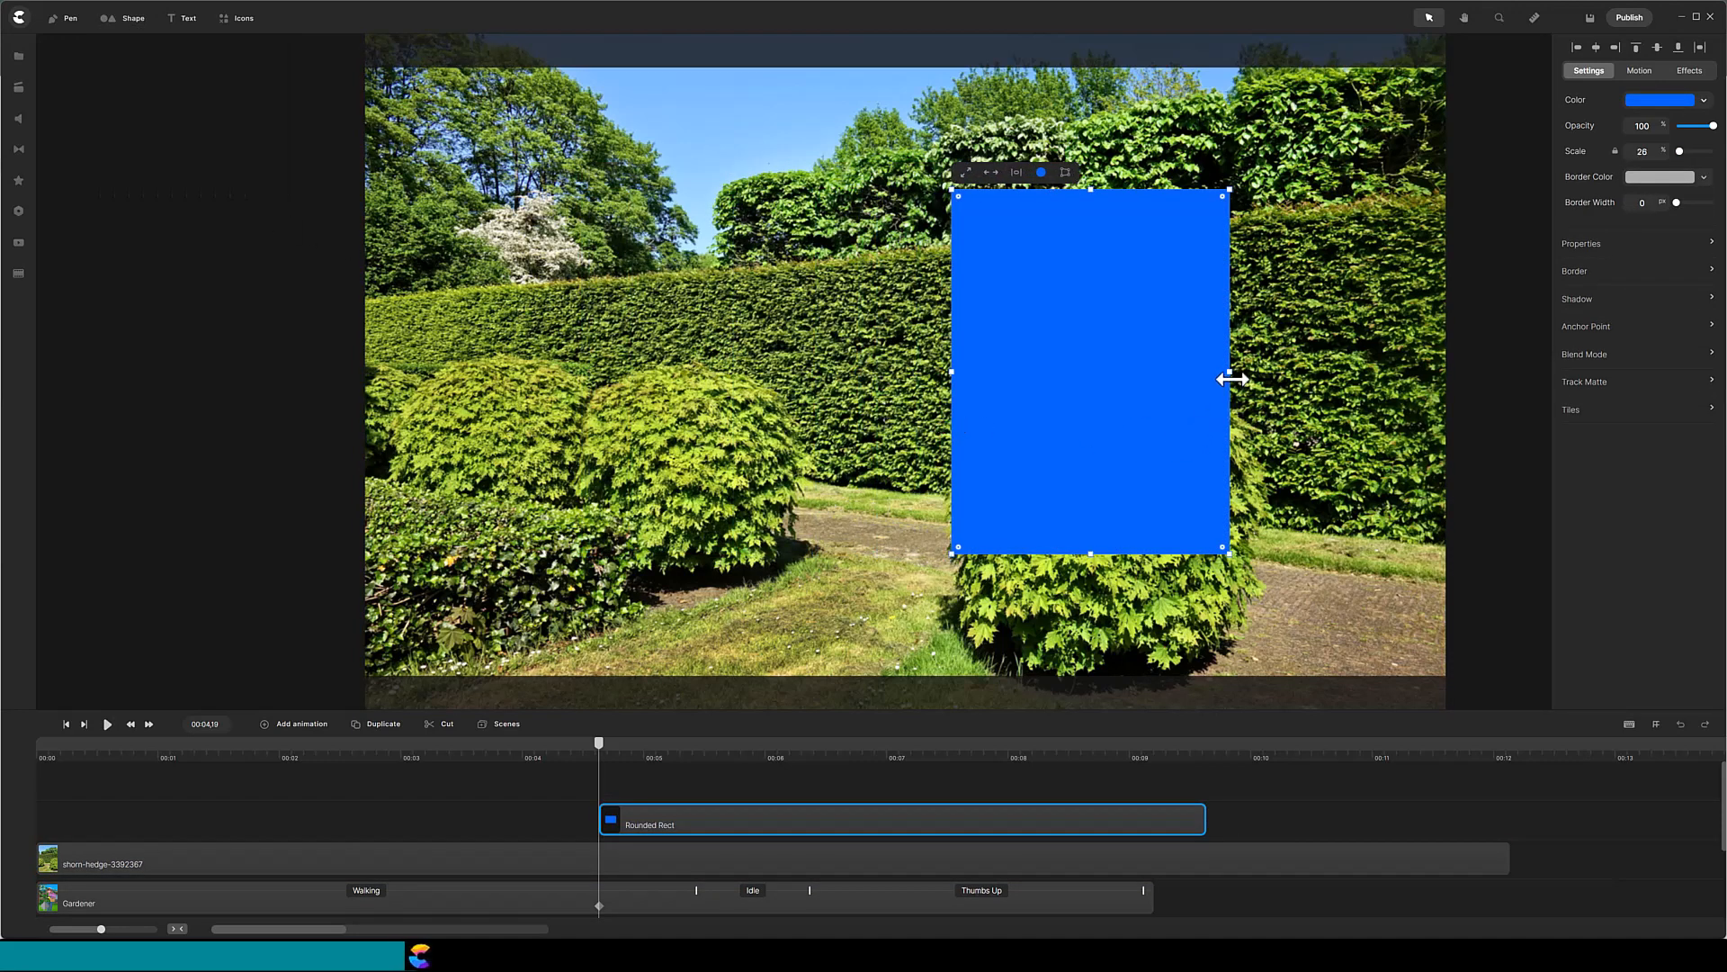
pyautogui.moveTo(1231, 379); pyautogui.dragTo(1260, 376)
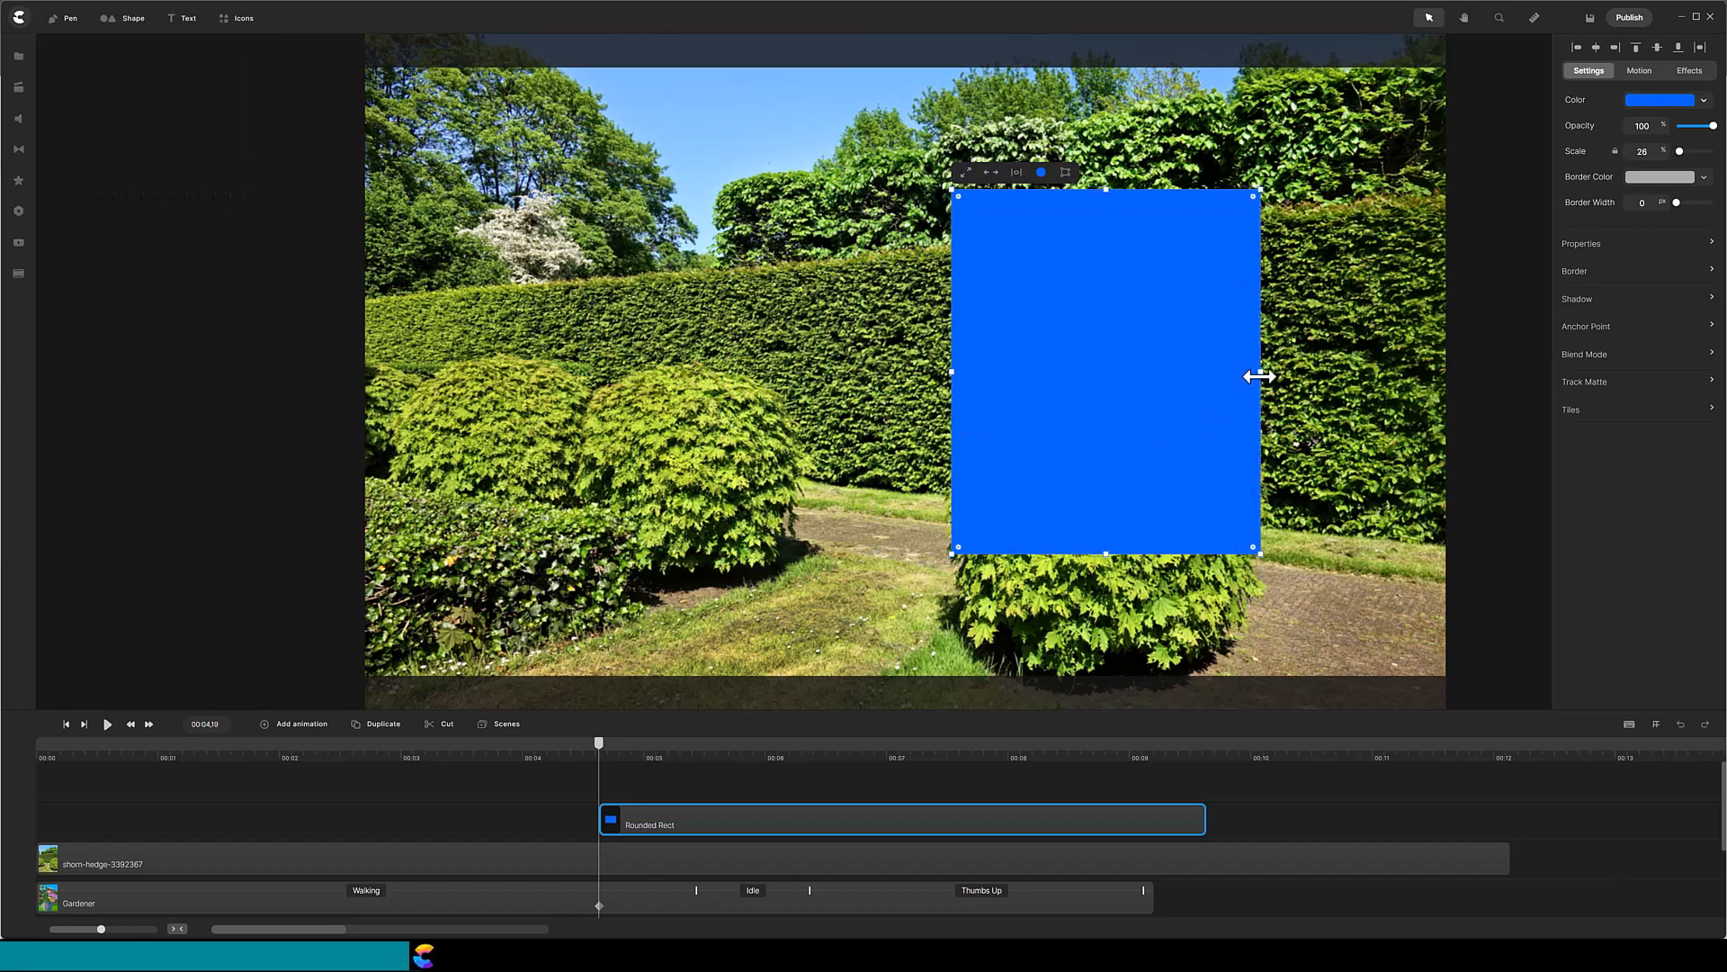
pyautogui.moveTo(1091, 370); pyautogui.dragTo(1091, 536)
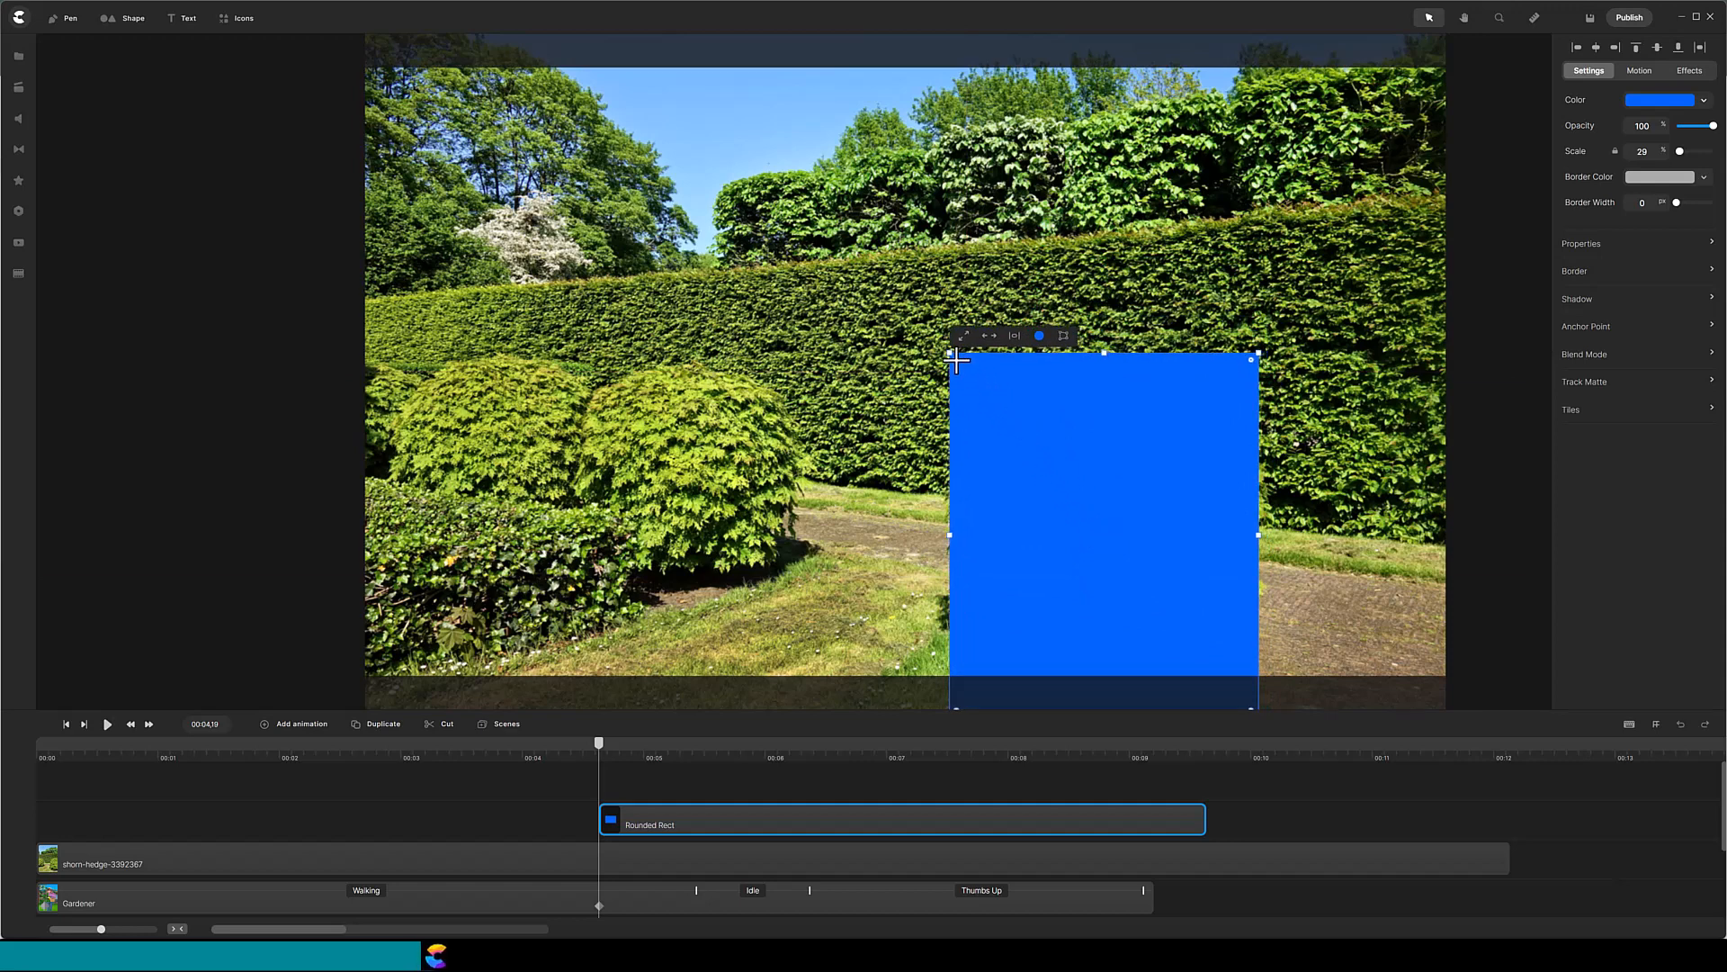
# Round the rectangle's upper-left corner to follow the bush and stretch its layer from 00:00 to the end of the hedge copy
pyautogui.moveTo(956, 360); pyautogui.dragTo(1050, 466)
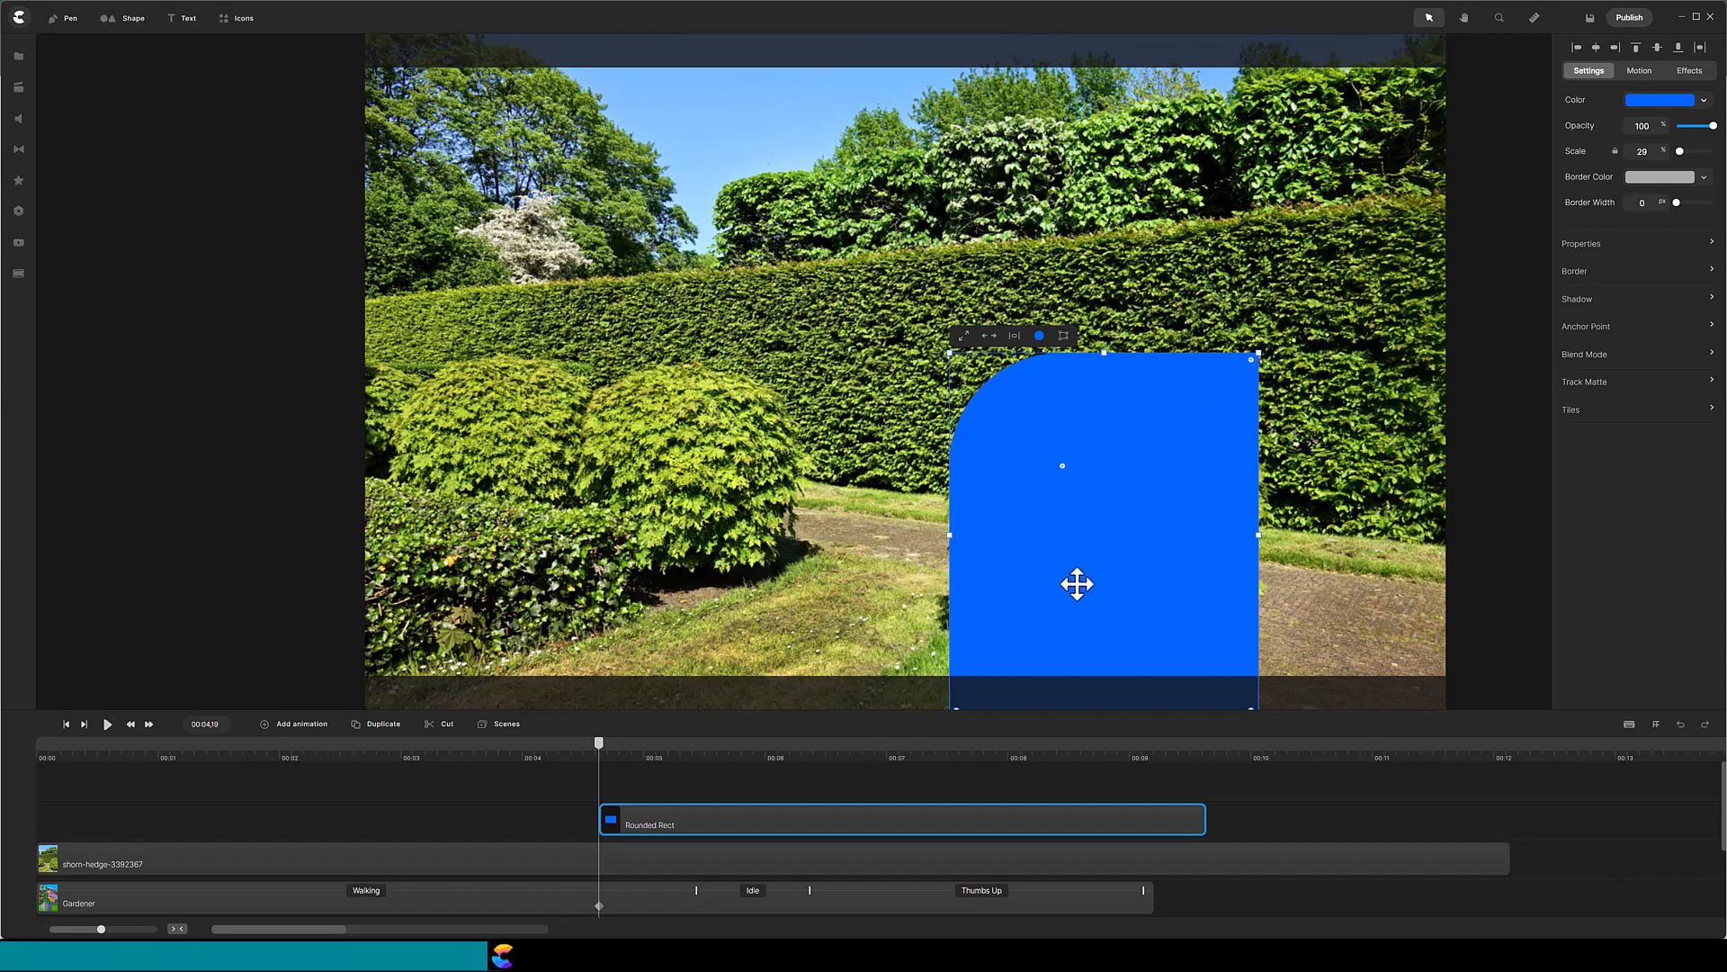
pyautogui.moveTo(923, 826); pyautogui.dragTo(274, 821)
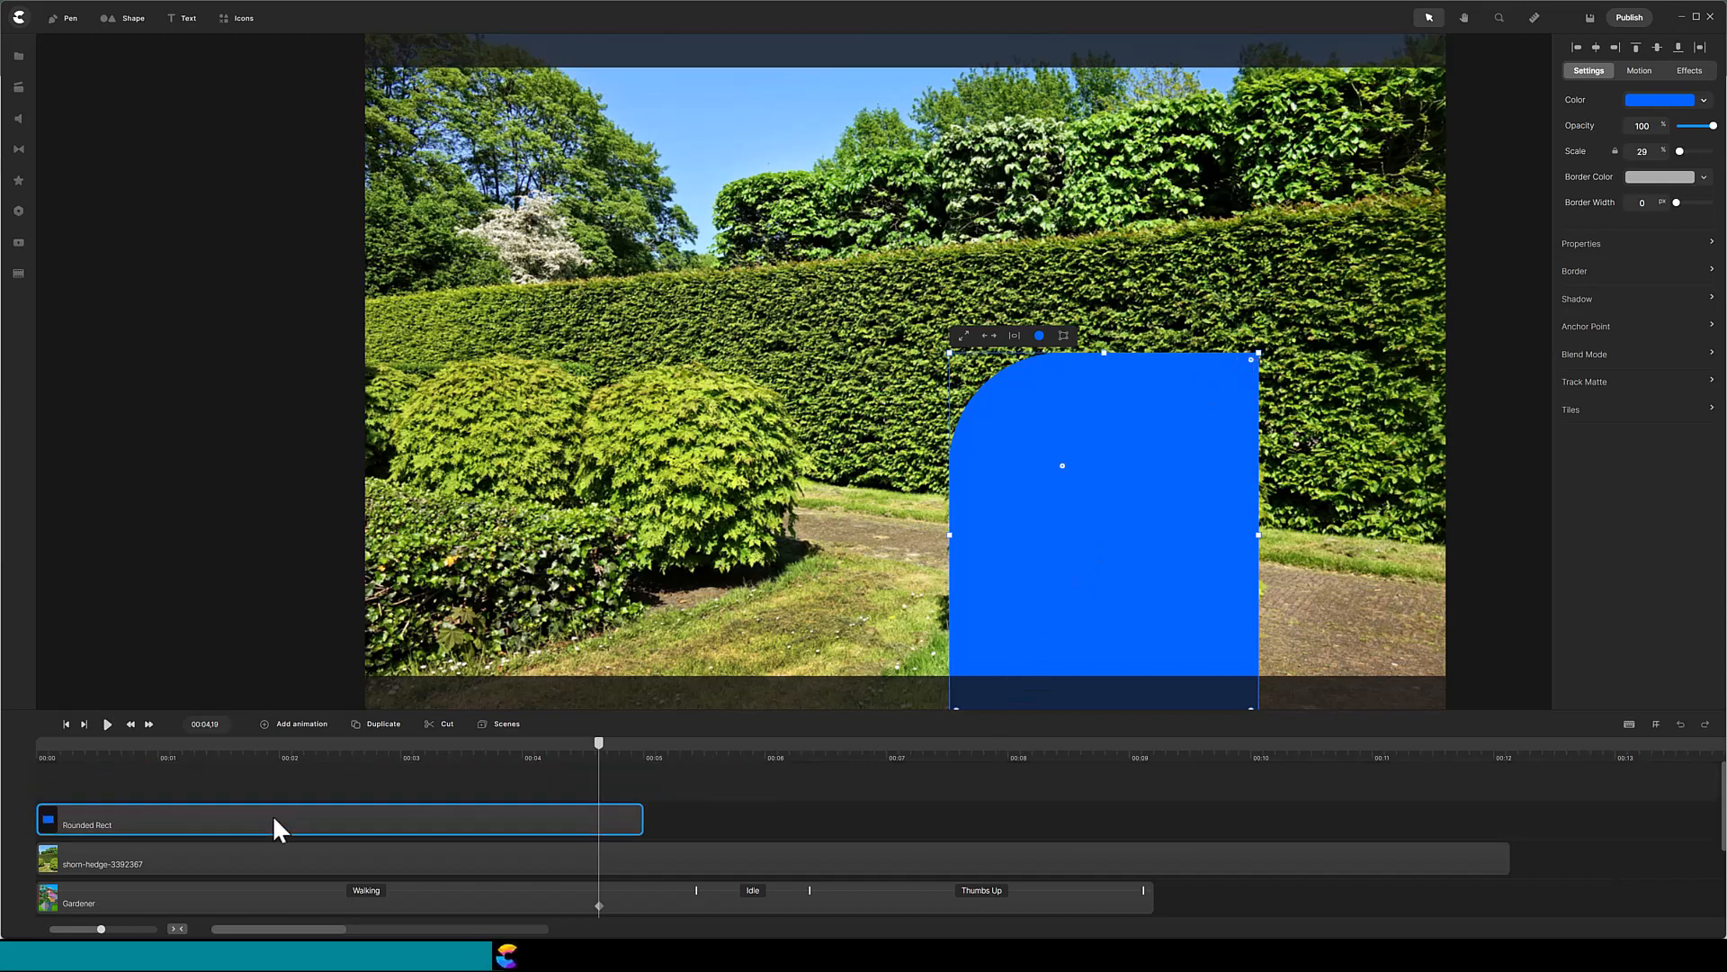
pyautogui.moveTo(642, 822); pyautogui.dragTo(1509, 826)
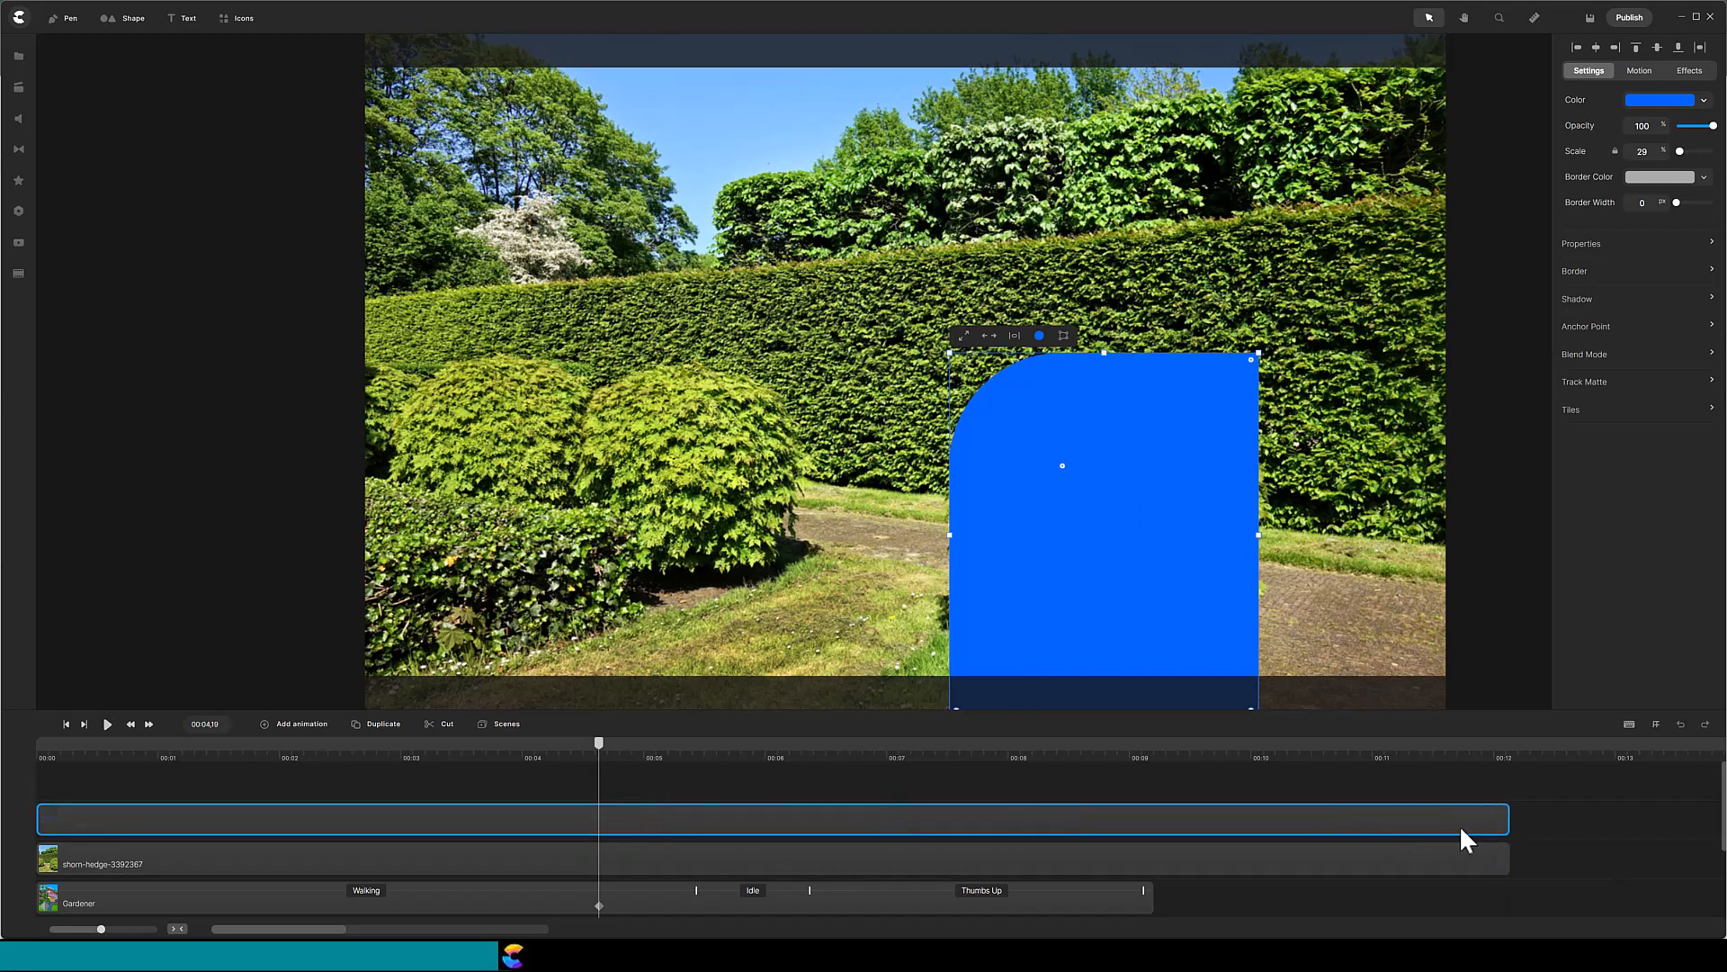
# Mask the shorn-hedge copy with the Rounded Rect as an Alpha track matte and check the scene at 00:07,10
pyautogui.click(564, 862)
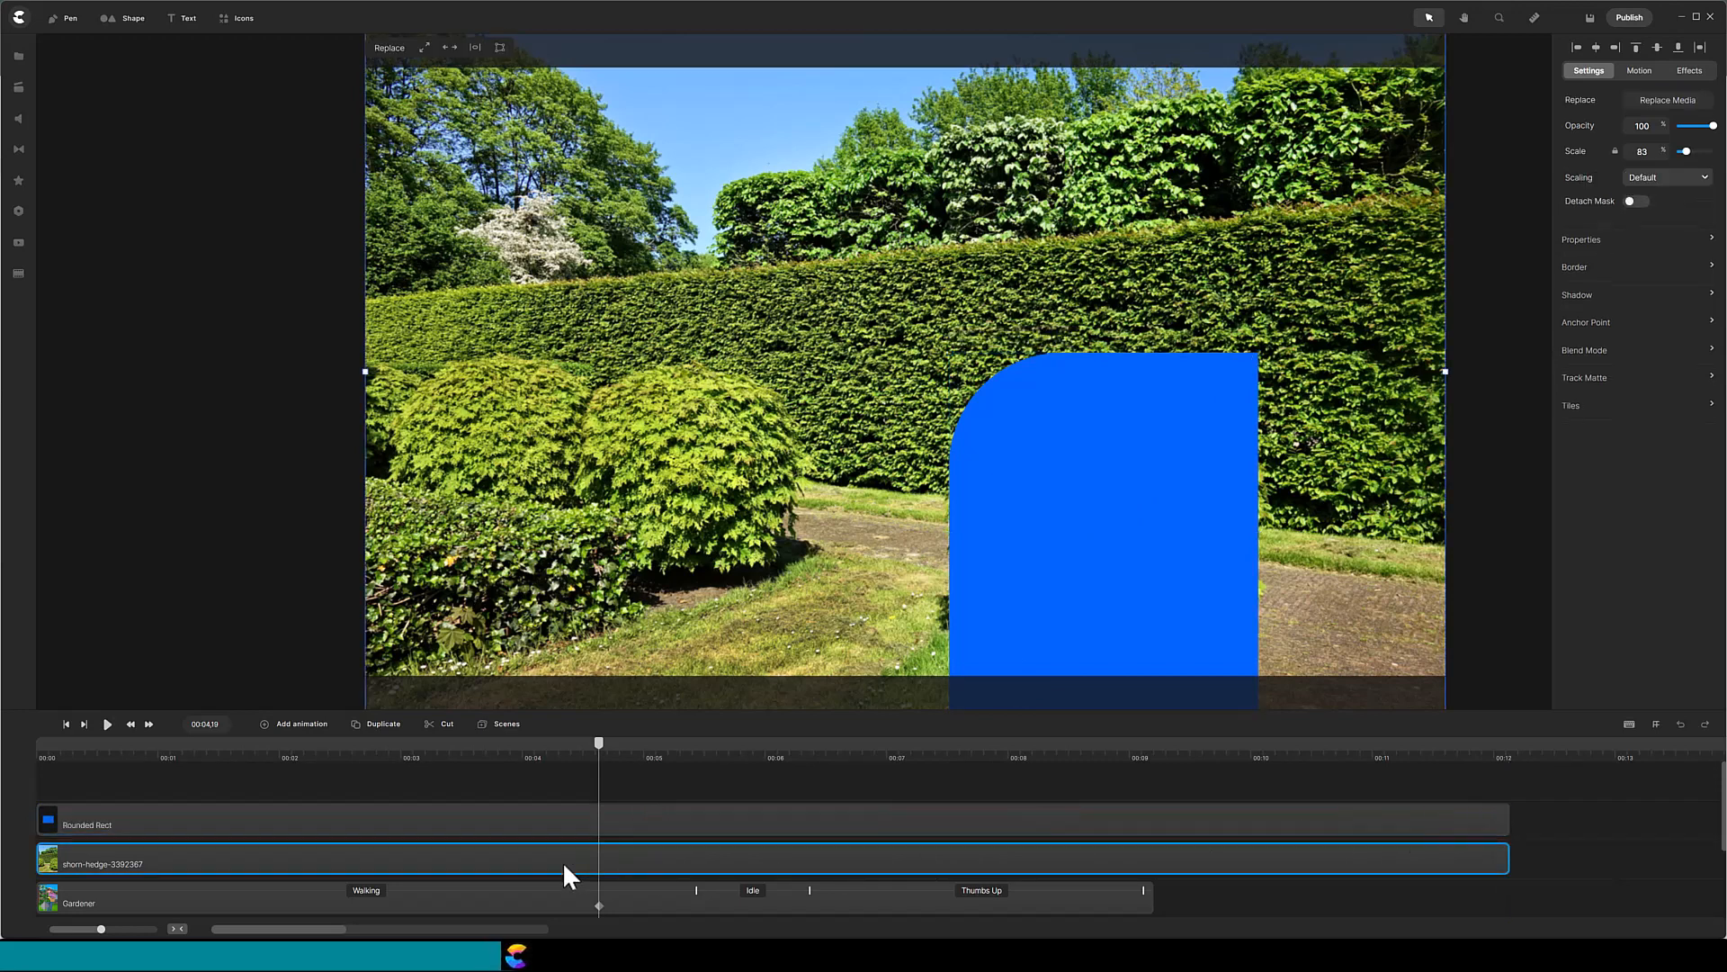
pyautogui.click(1581, 381)
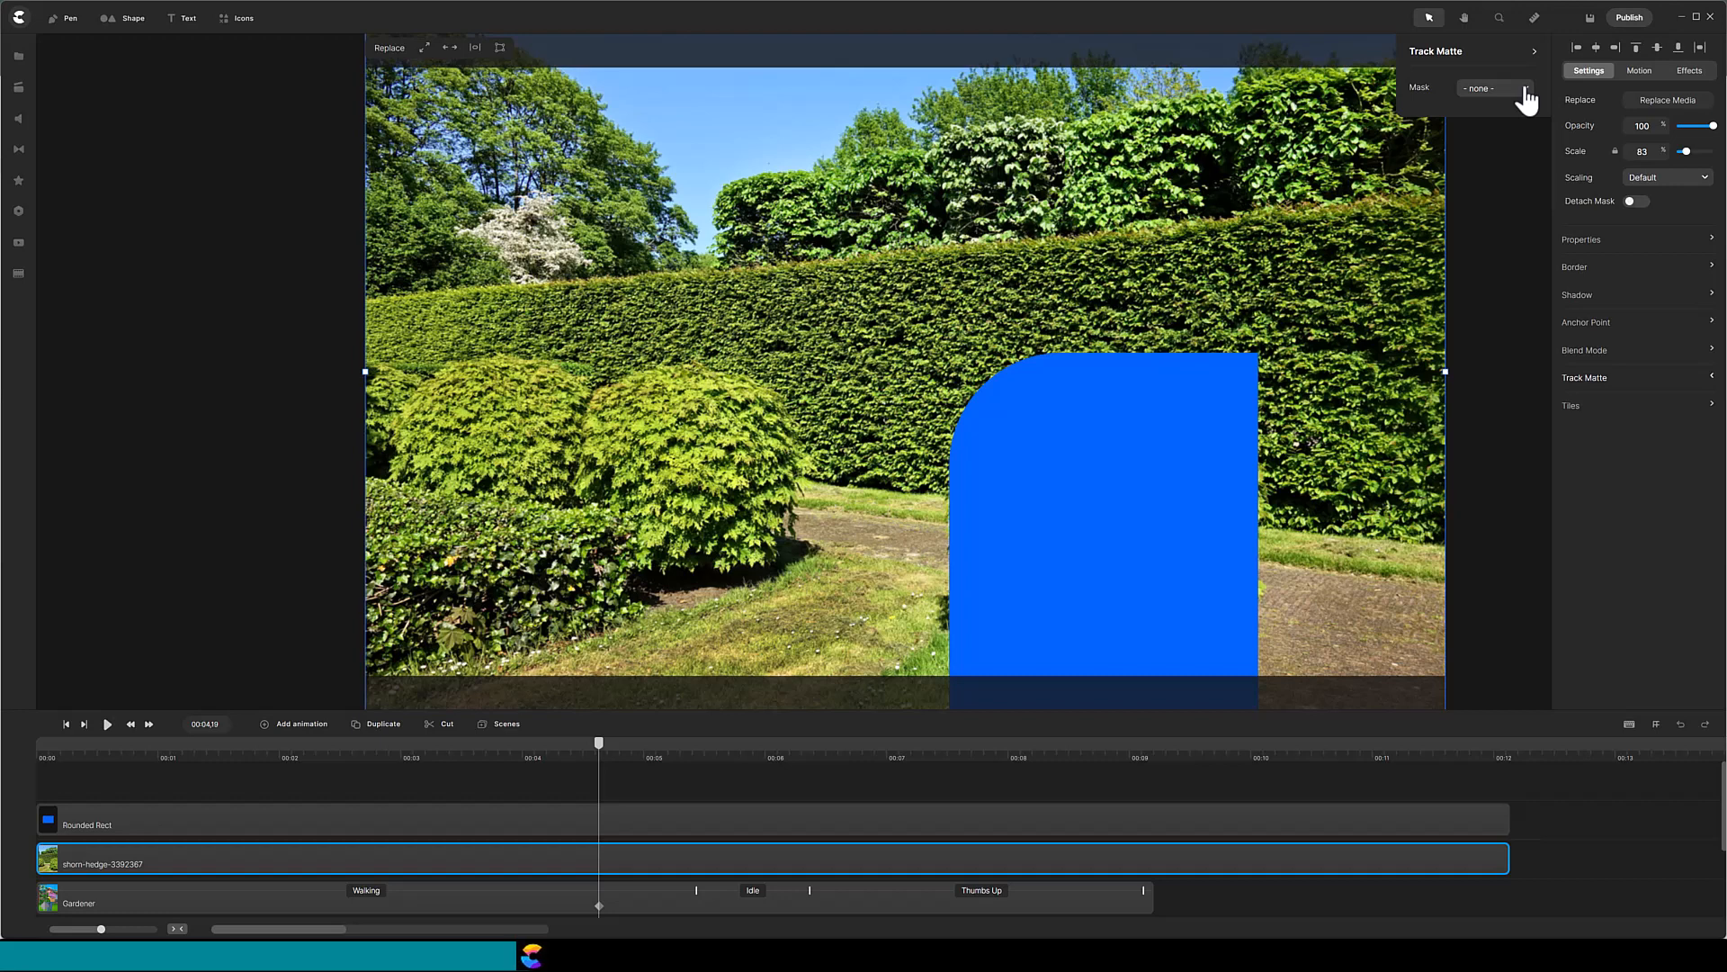
pyautogui.click(1524, 90)
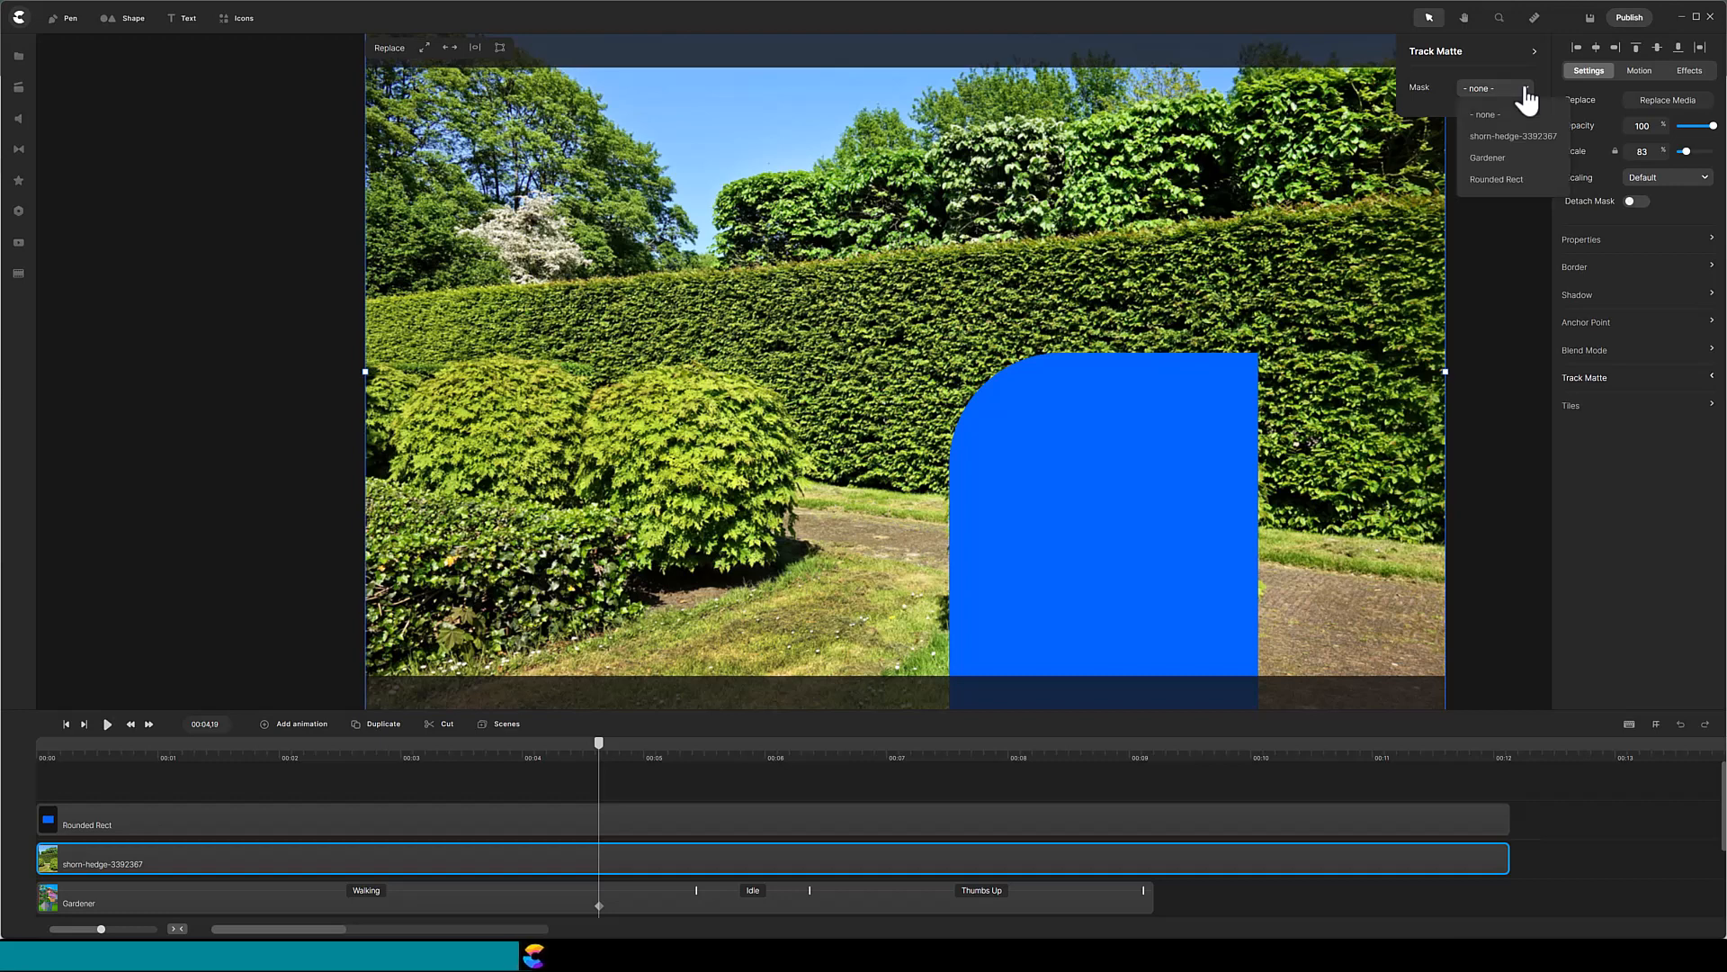
pyautogui.click(1502, 182)
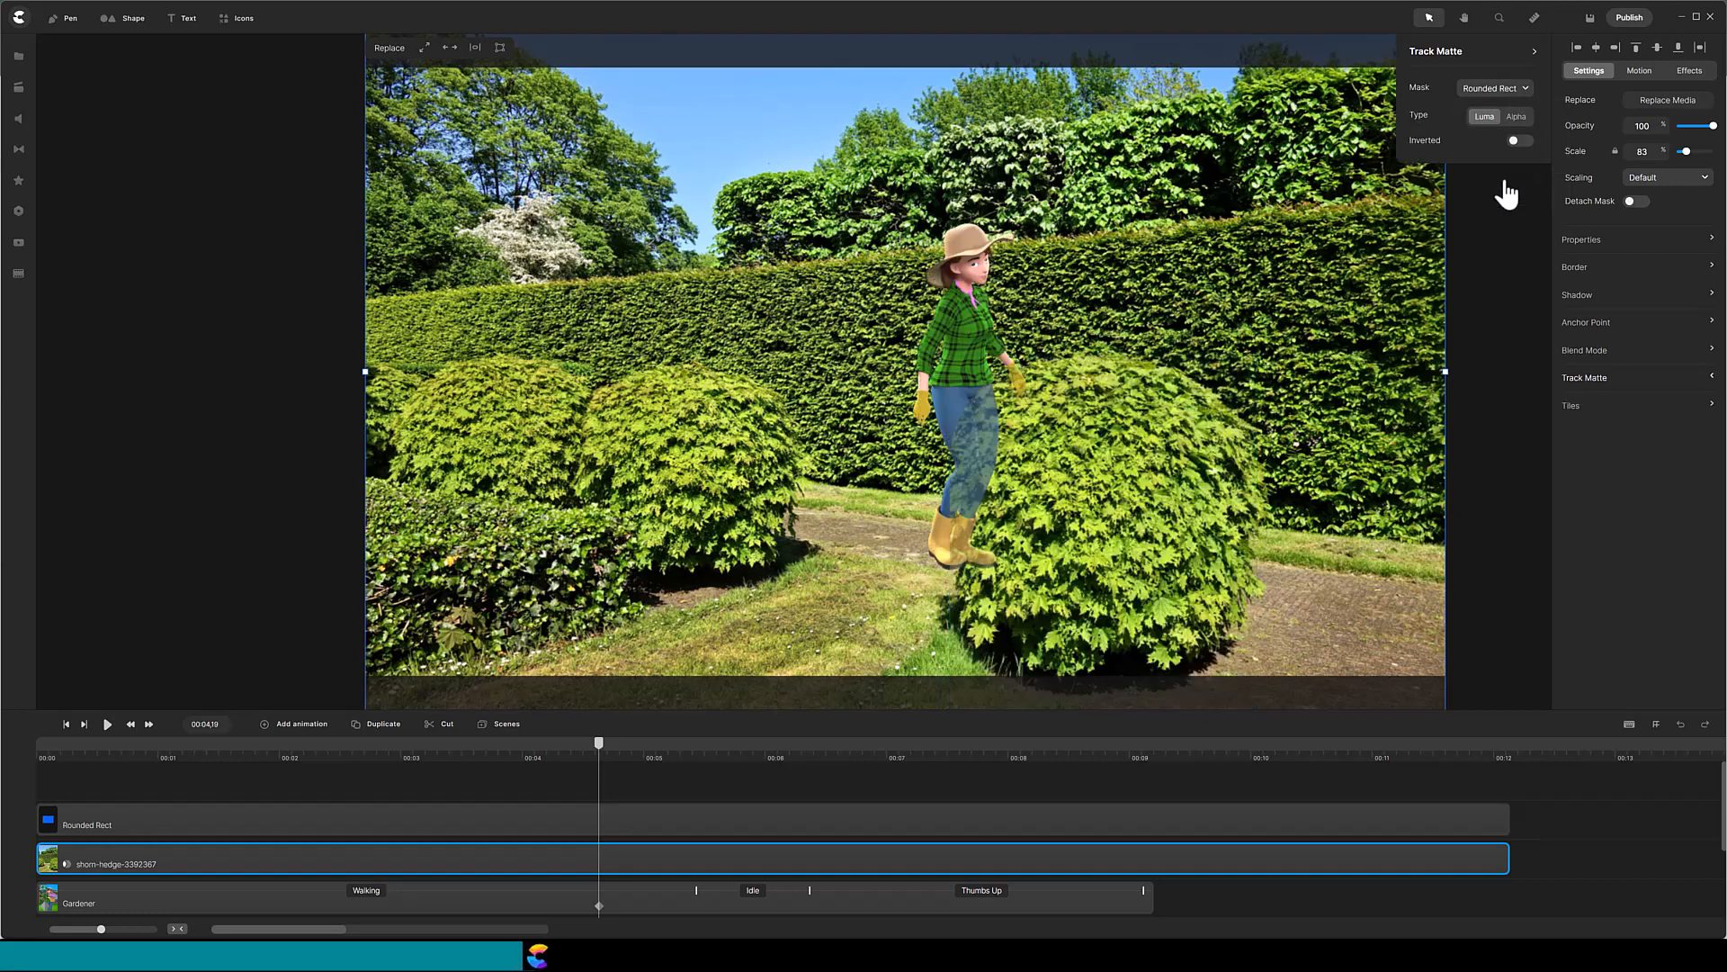
pyautogui.click(1516, 117)
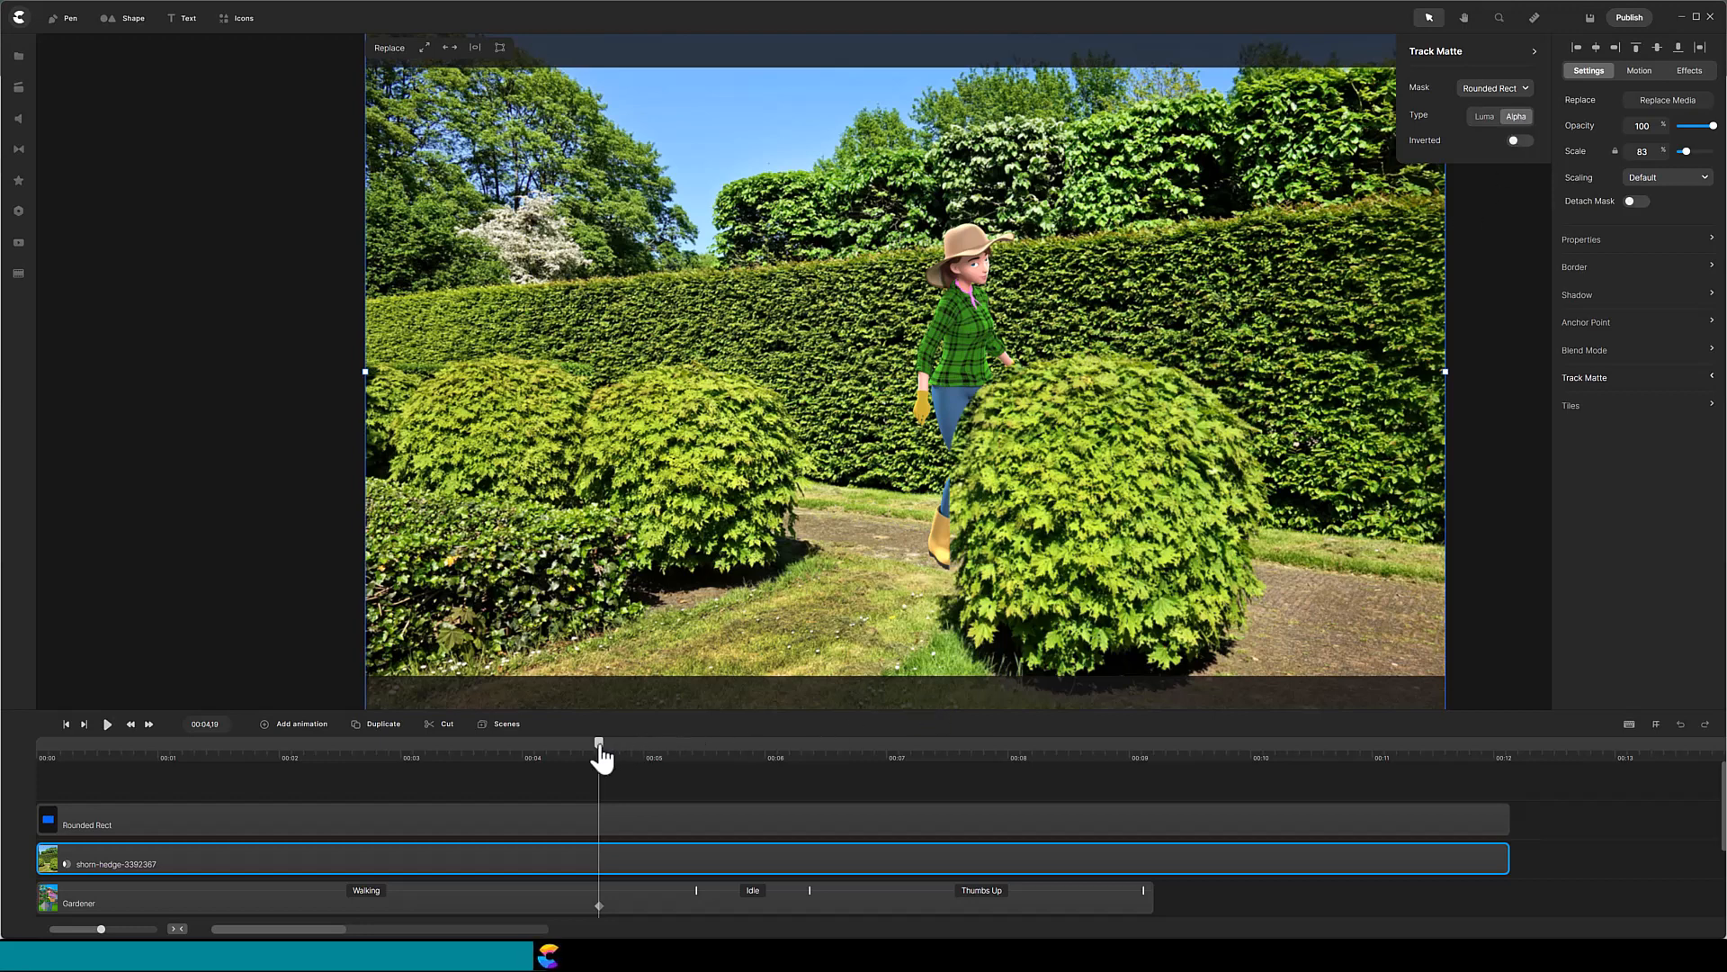
pyautogui.moveTo(598, 747); pyautogui.dragTo(928, 753)
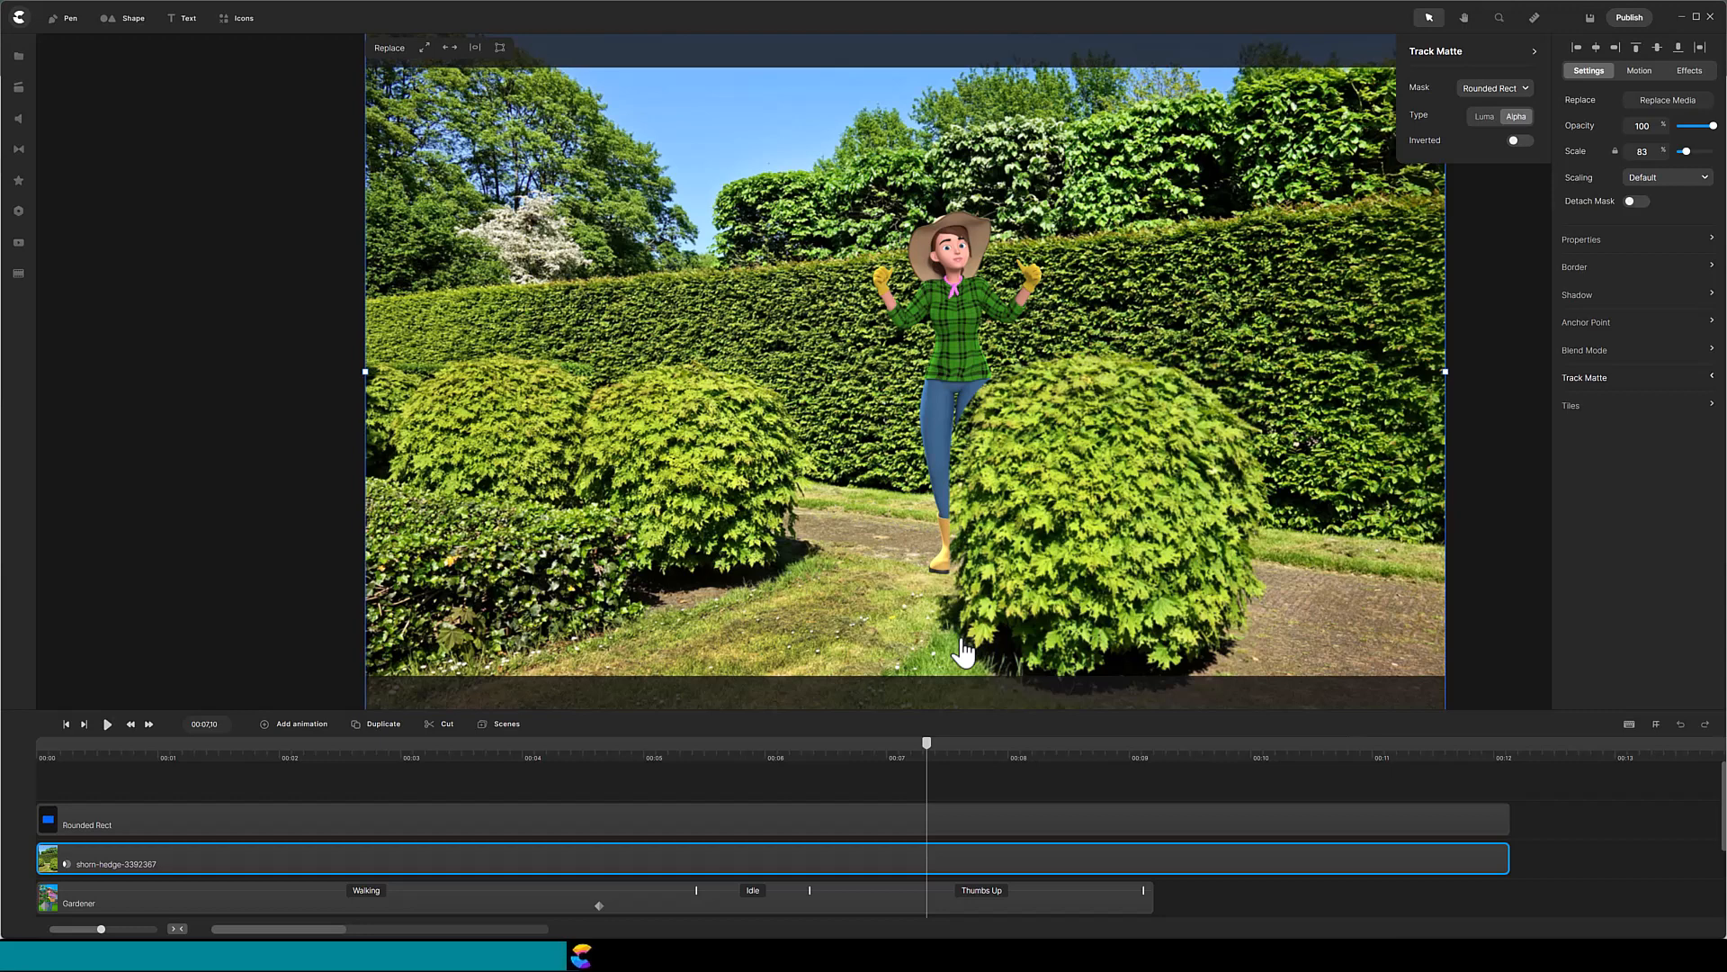
# Apply the Edge Feather effect to the Rounded Rect layer and adjust its Feather Strength
pyautogui.click(18, 182)
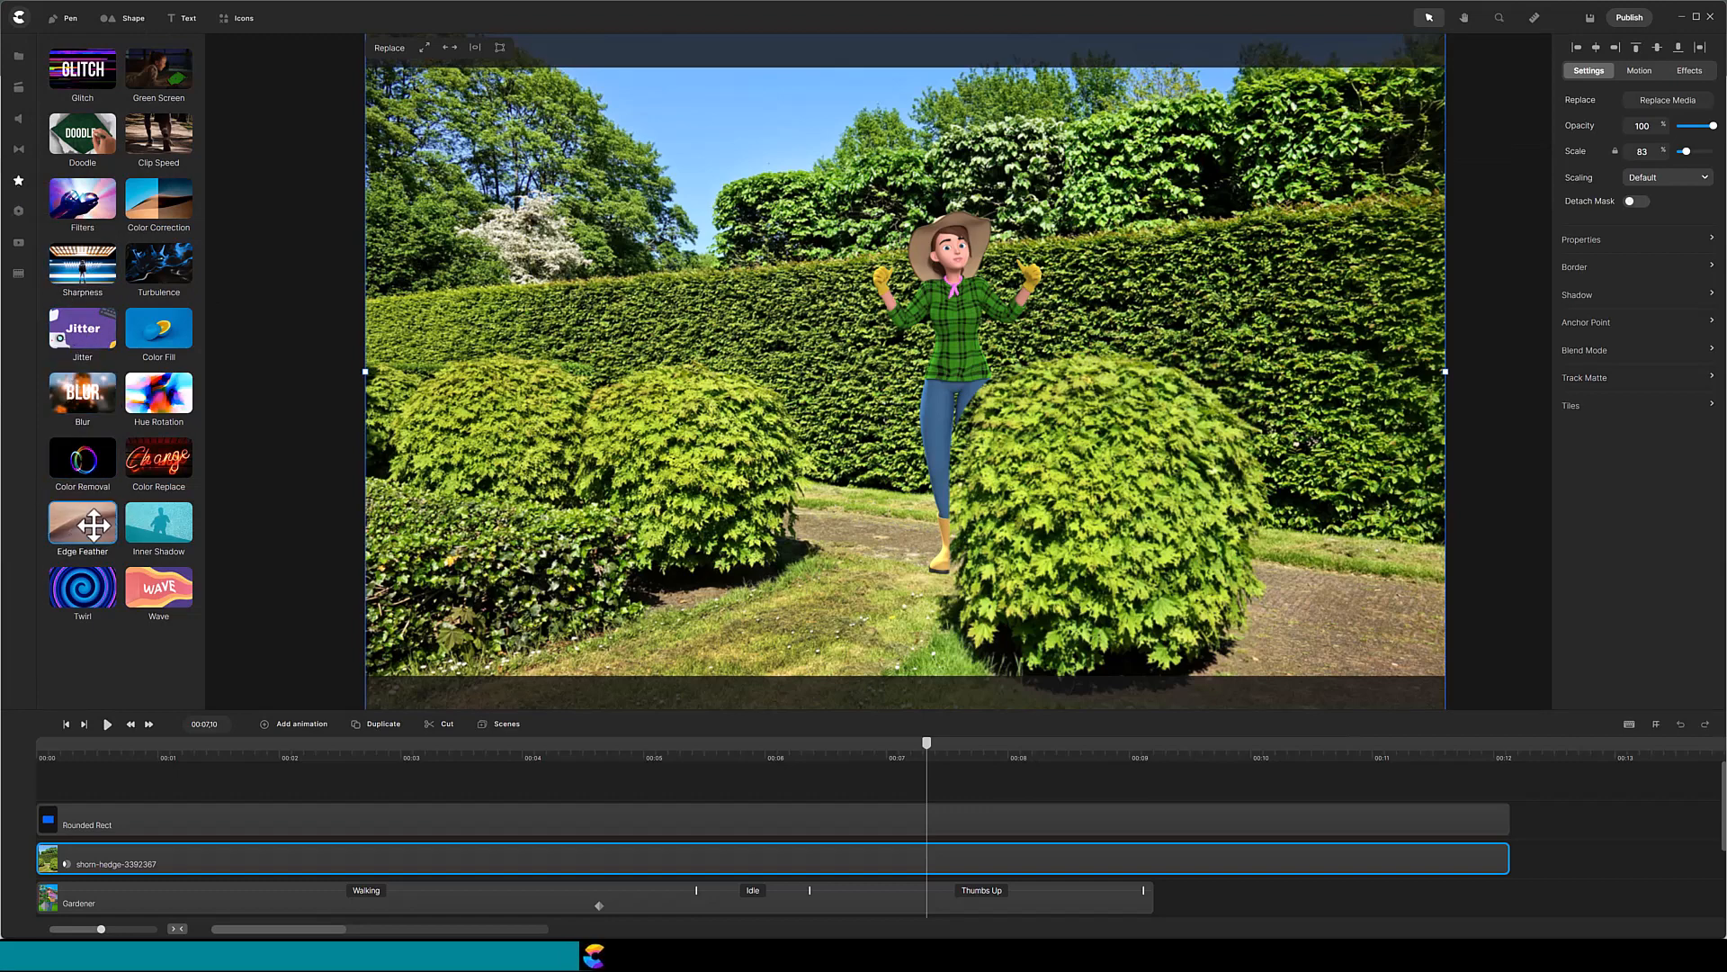
pyautogui.moveTo(272, 720); pyautogui.dragTo(327, 813)
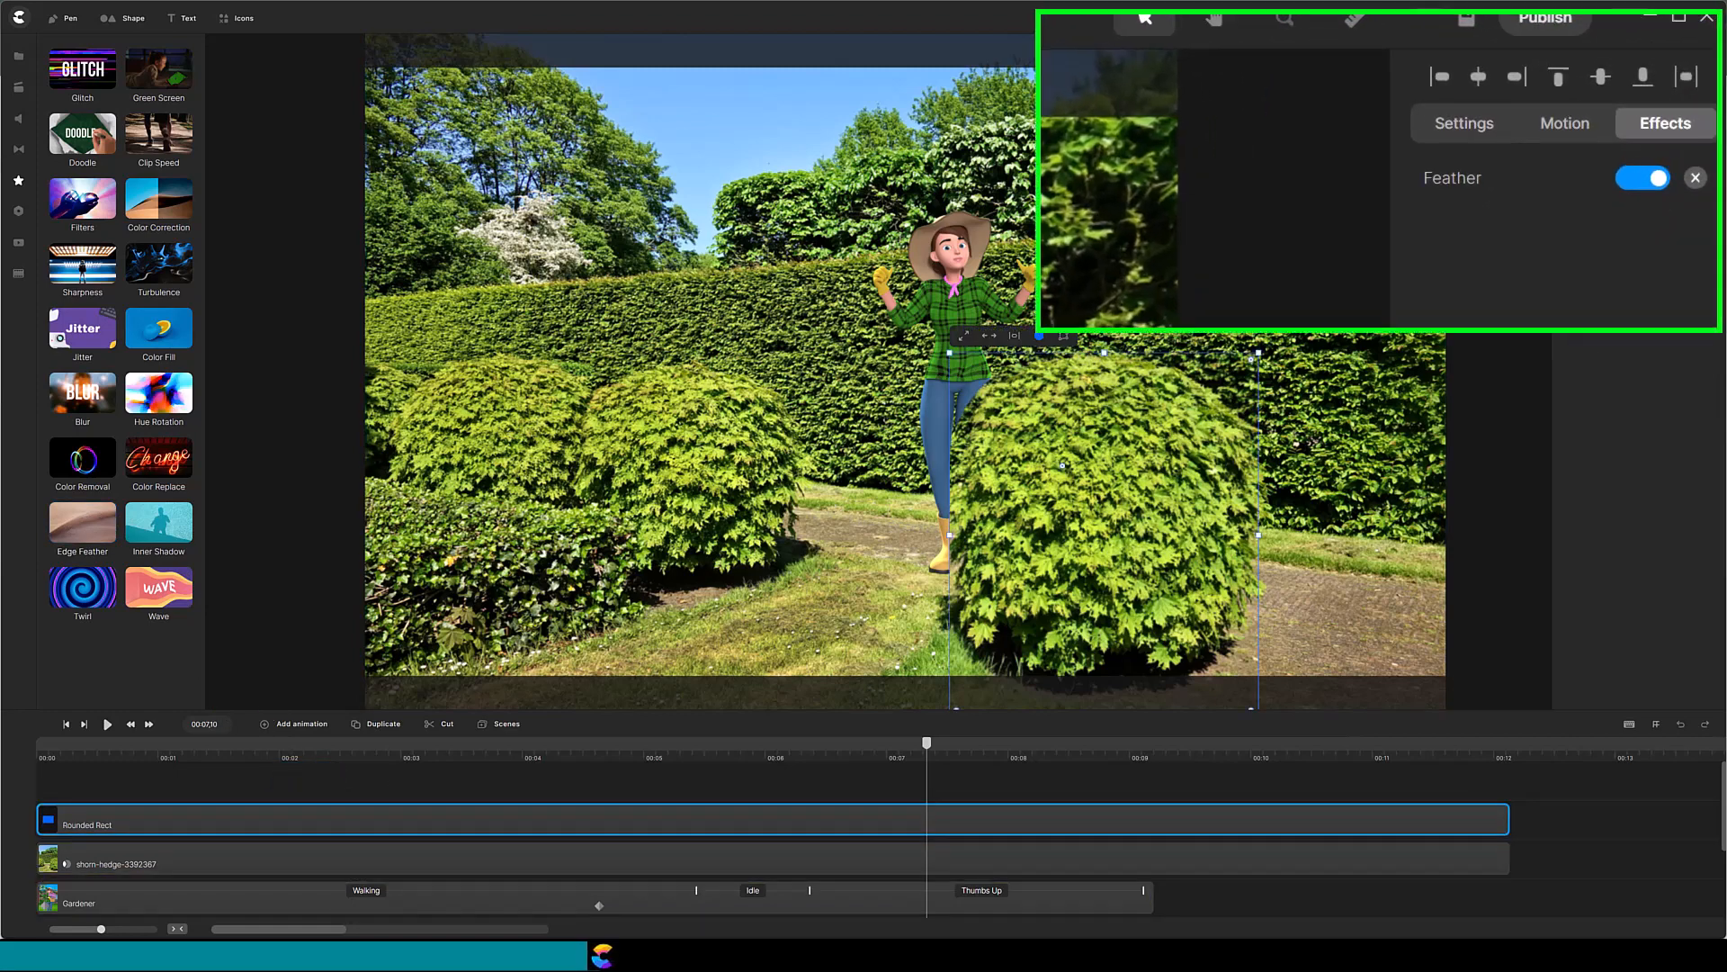
pyautogui.click(1460, 190)
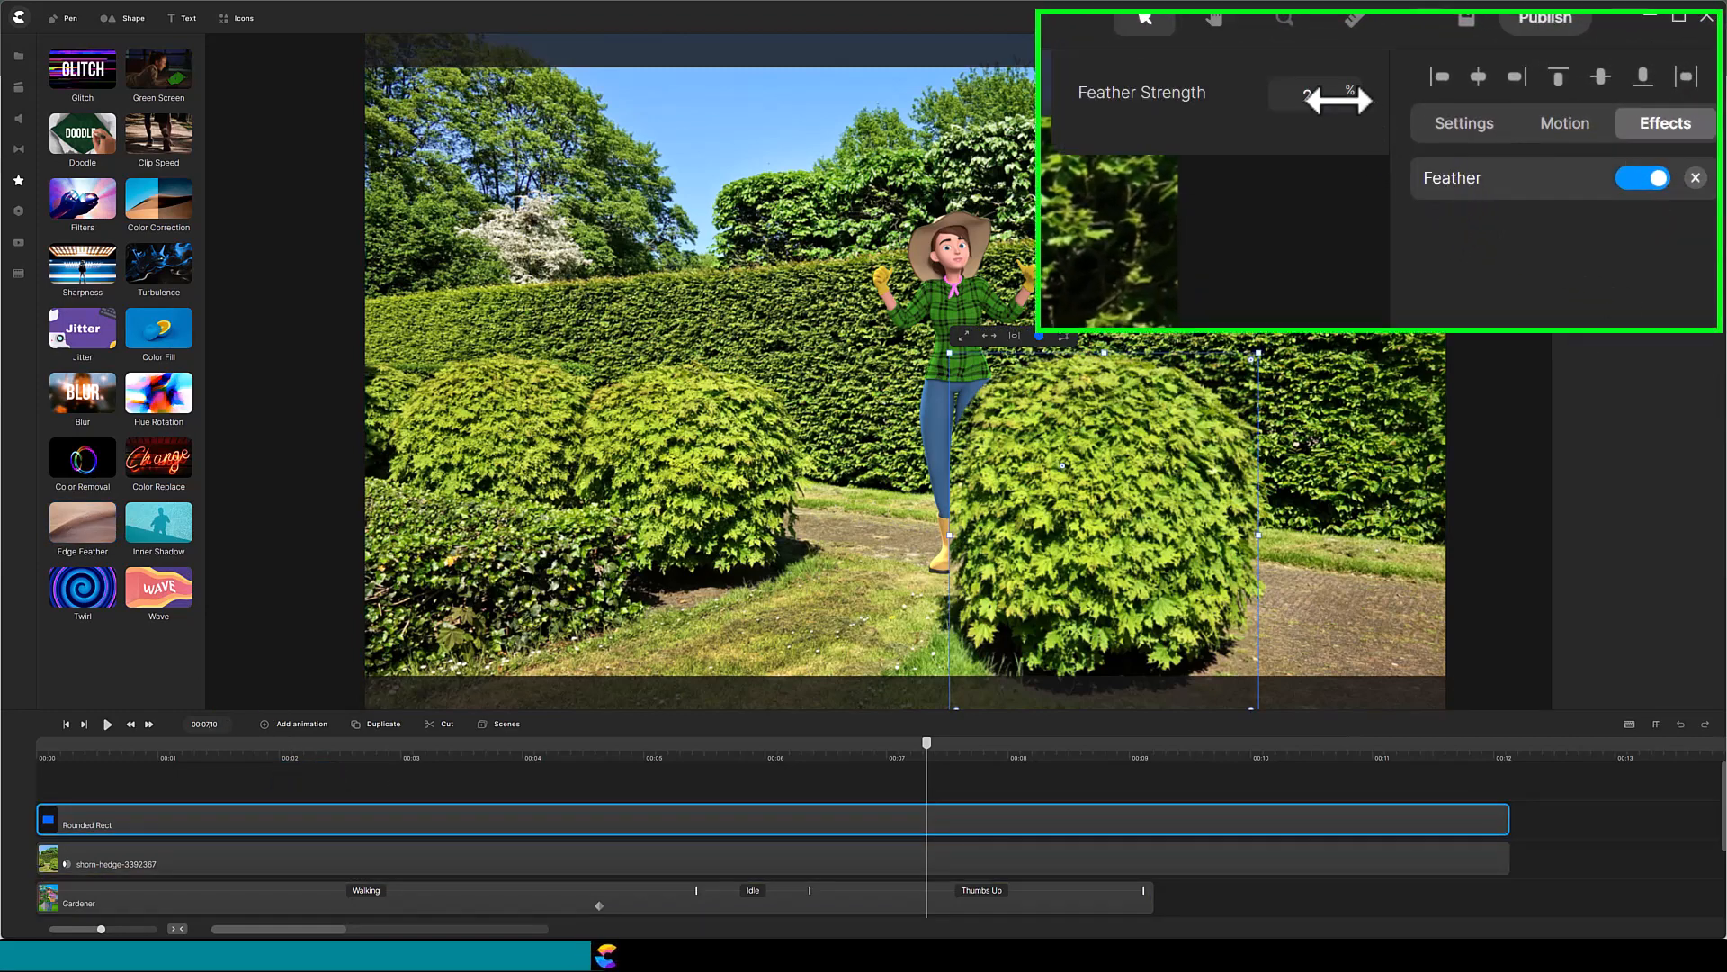
pyautogui.moveTo(1337, 97); pyautogui.dragTo(1582, 62)
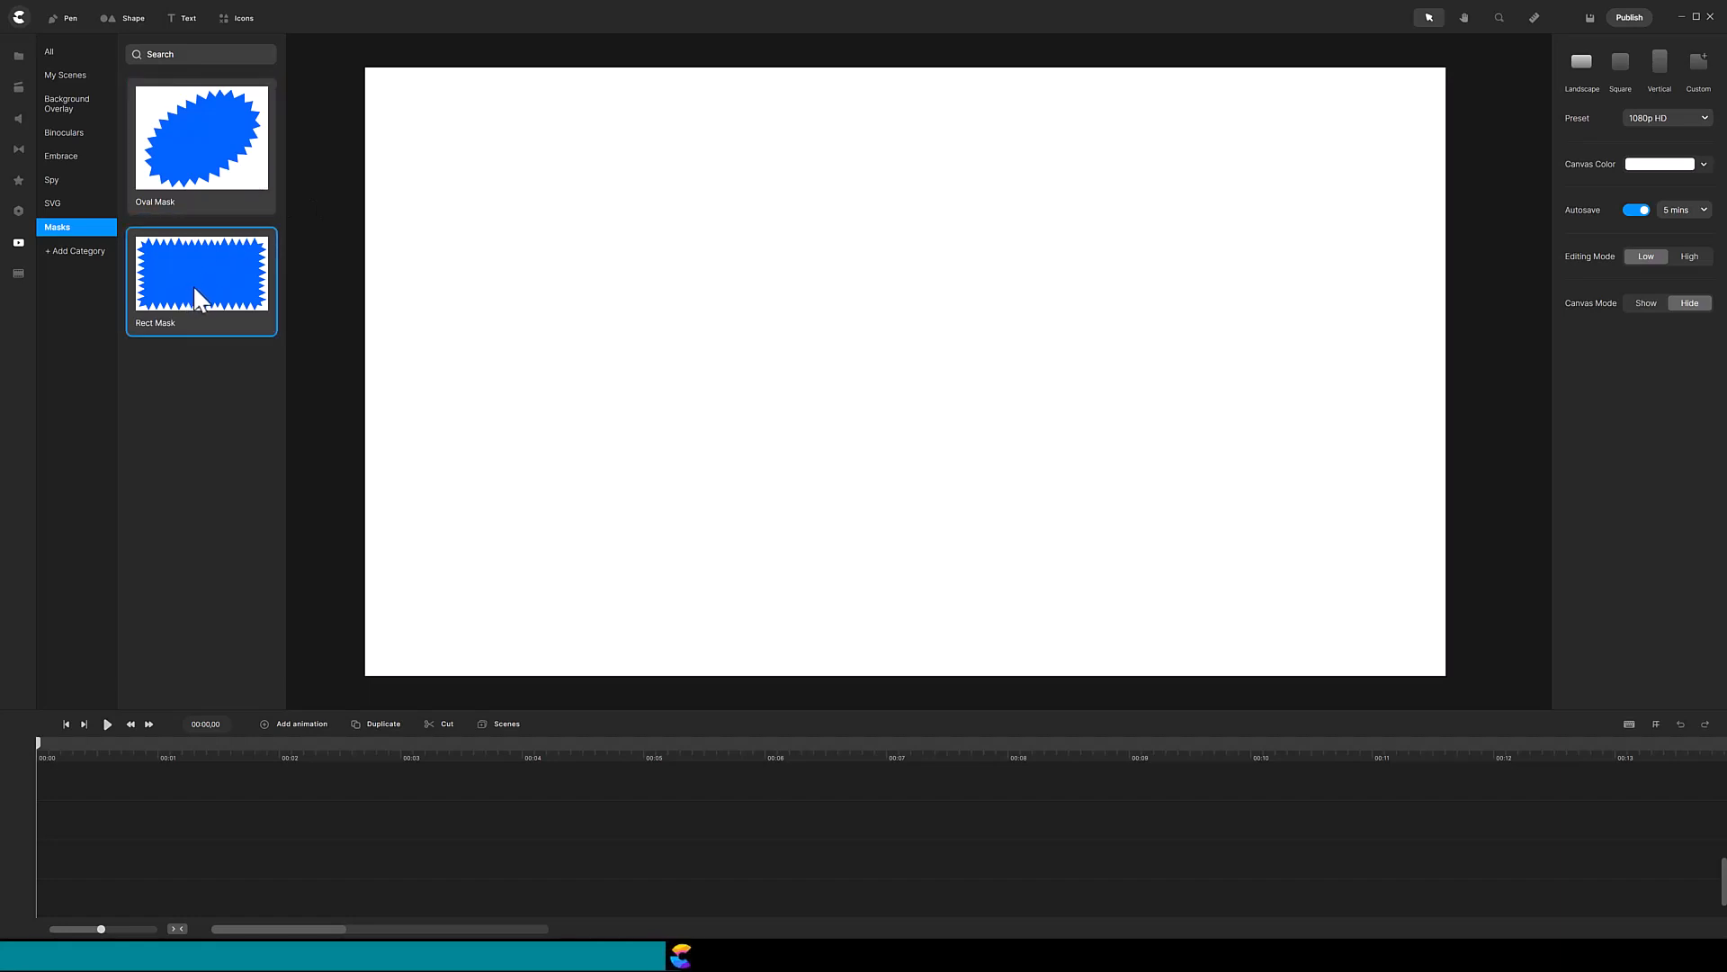
# Add a circle and a triangle shape to the empty canvas and lock the Circle layer
pyautogui.click(127, 16)
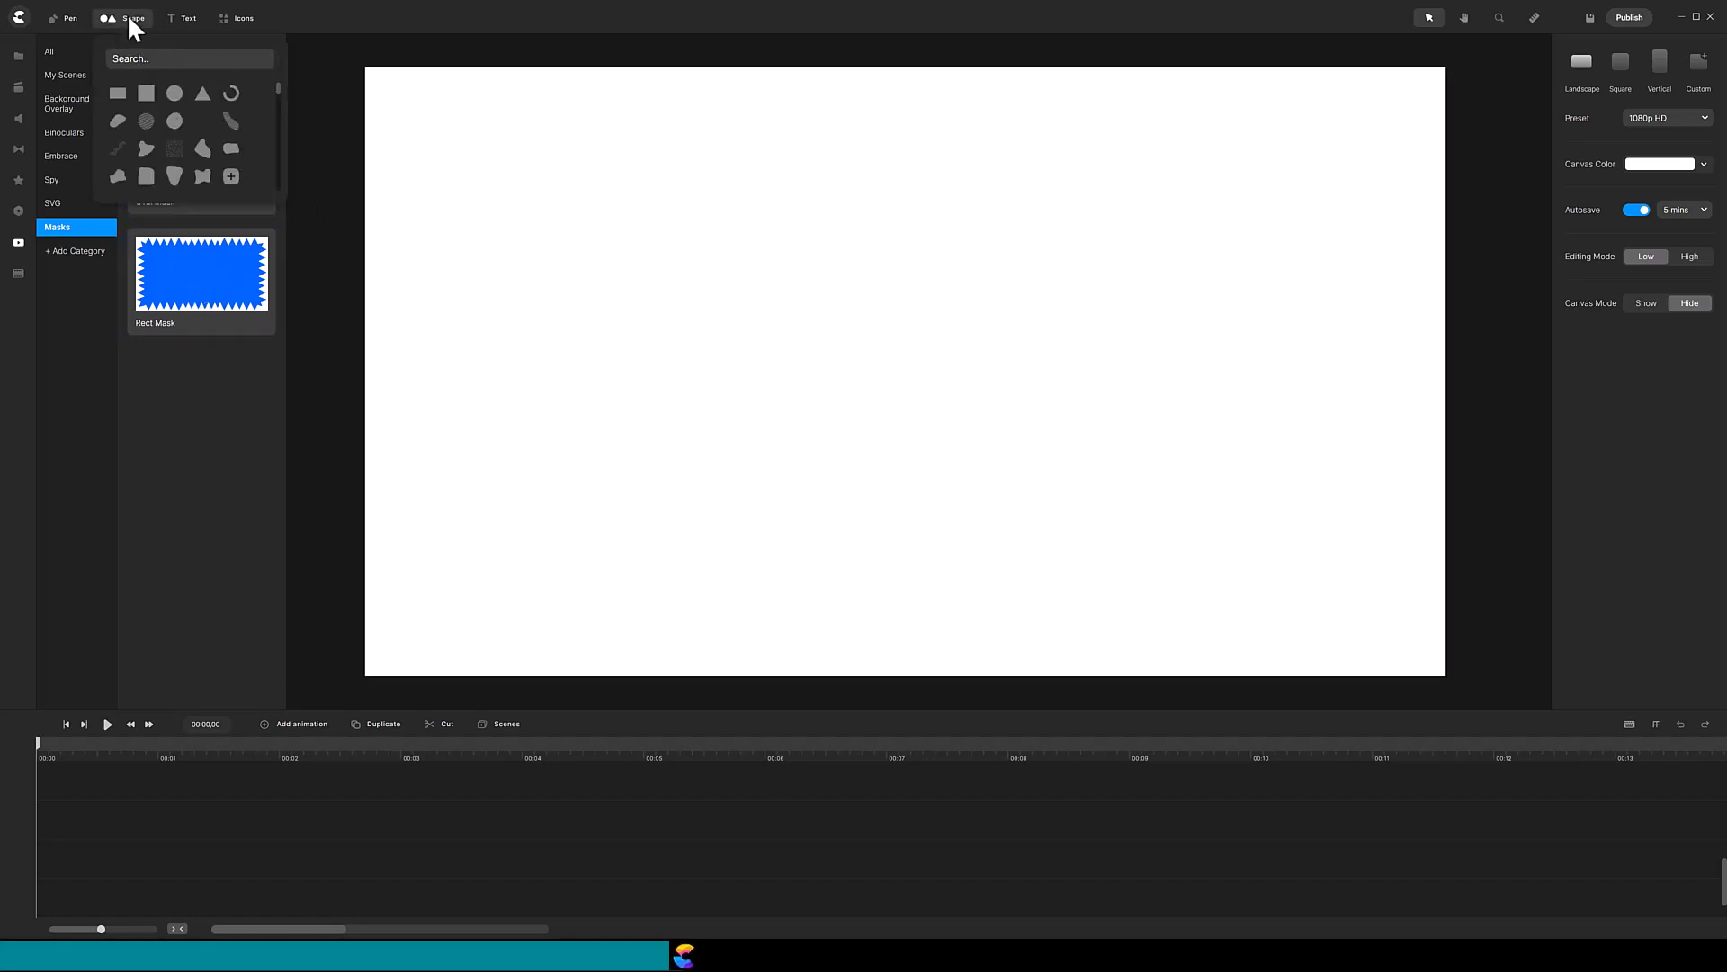
pyautogui.click(174, 93)
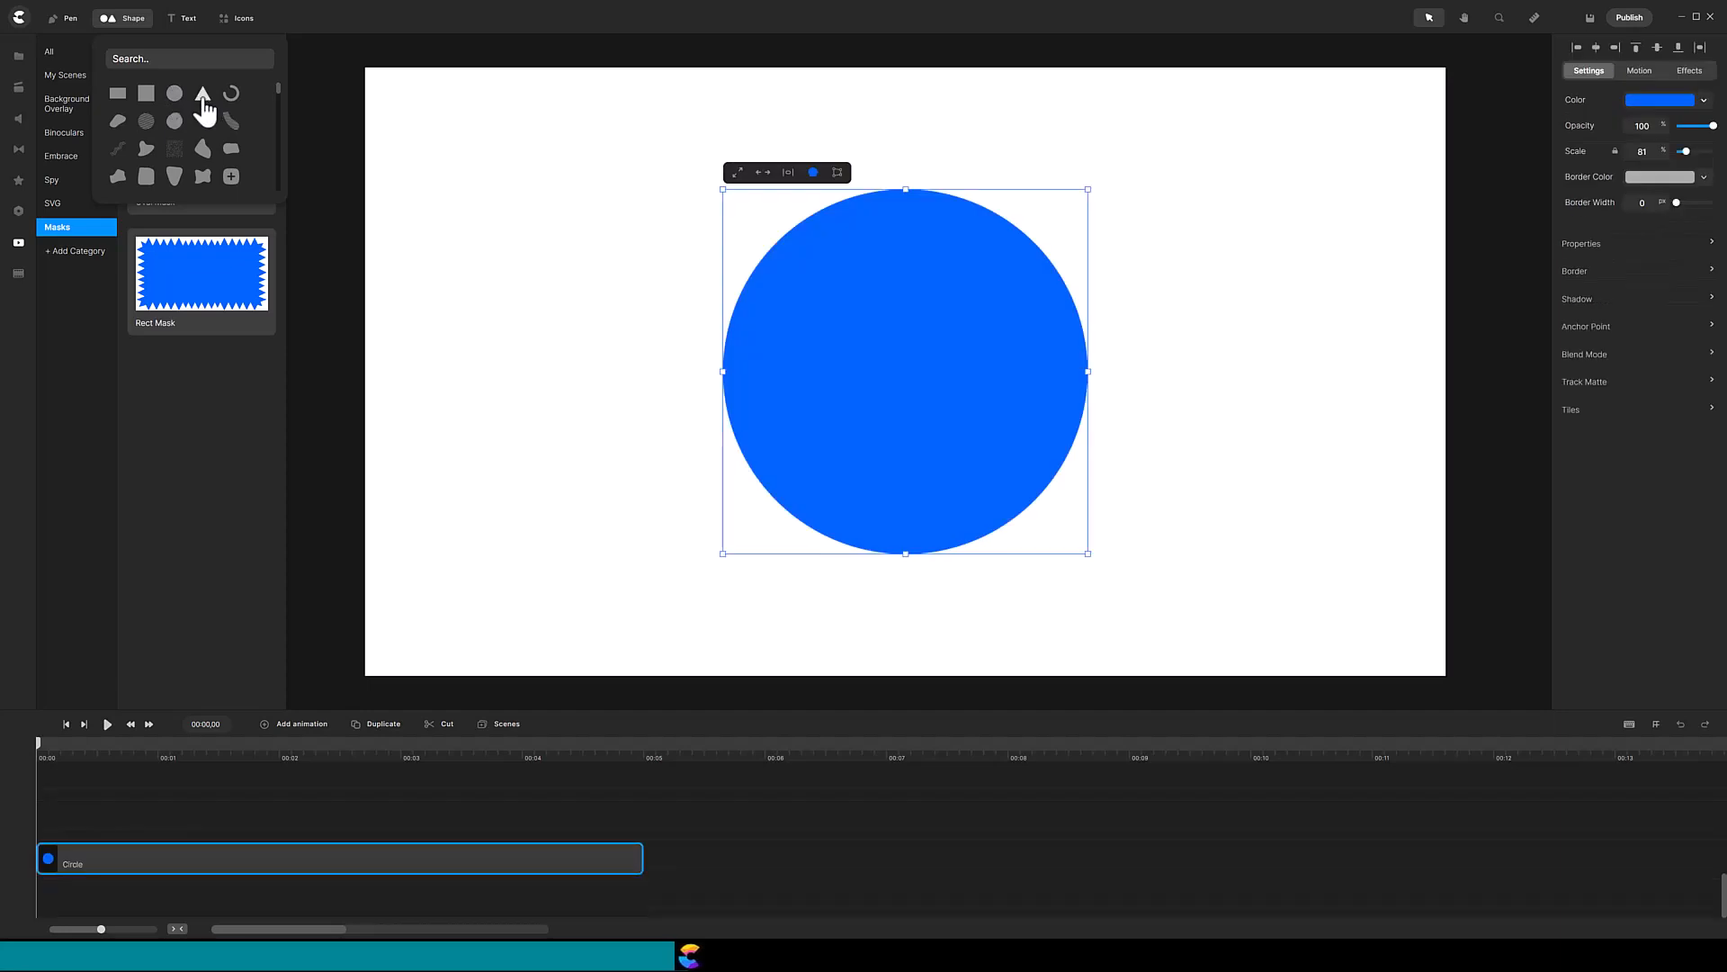
pyautogui.click(204, 99)
pyautogui.click(358, 859)
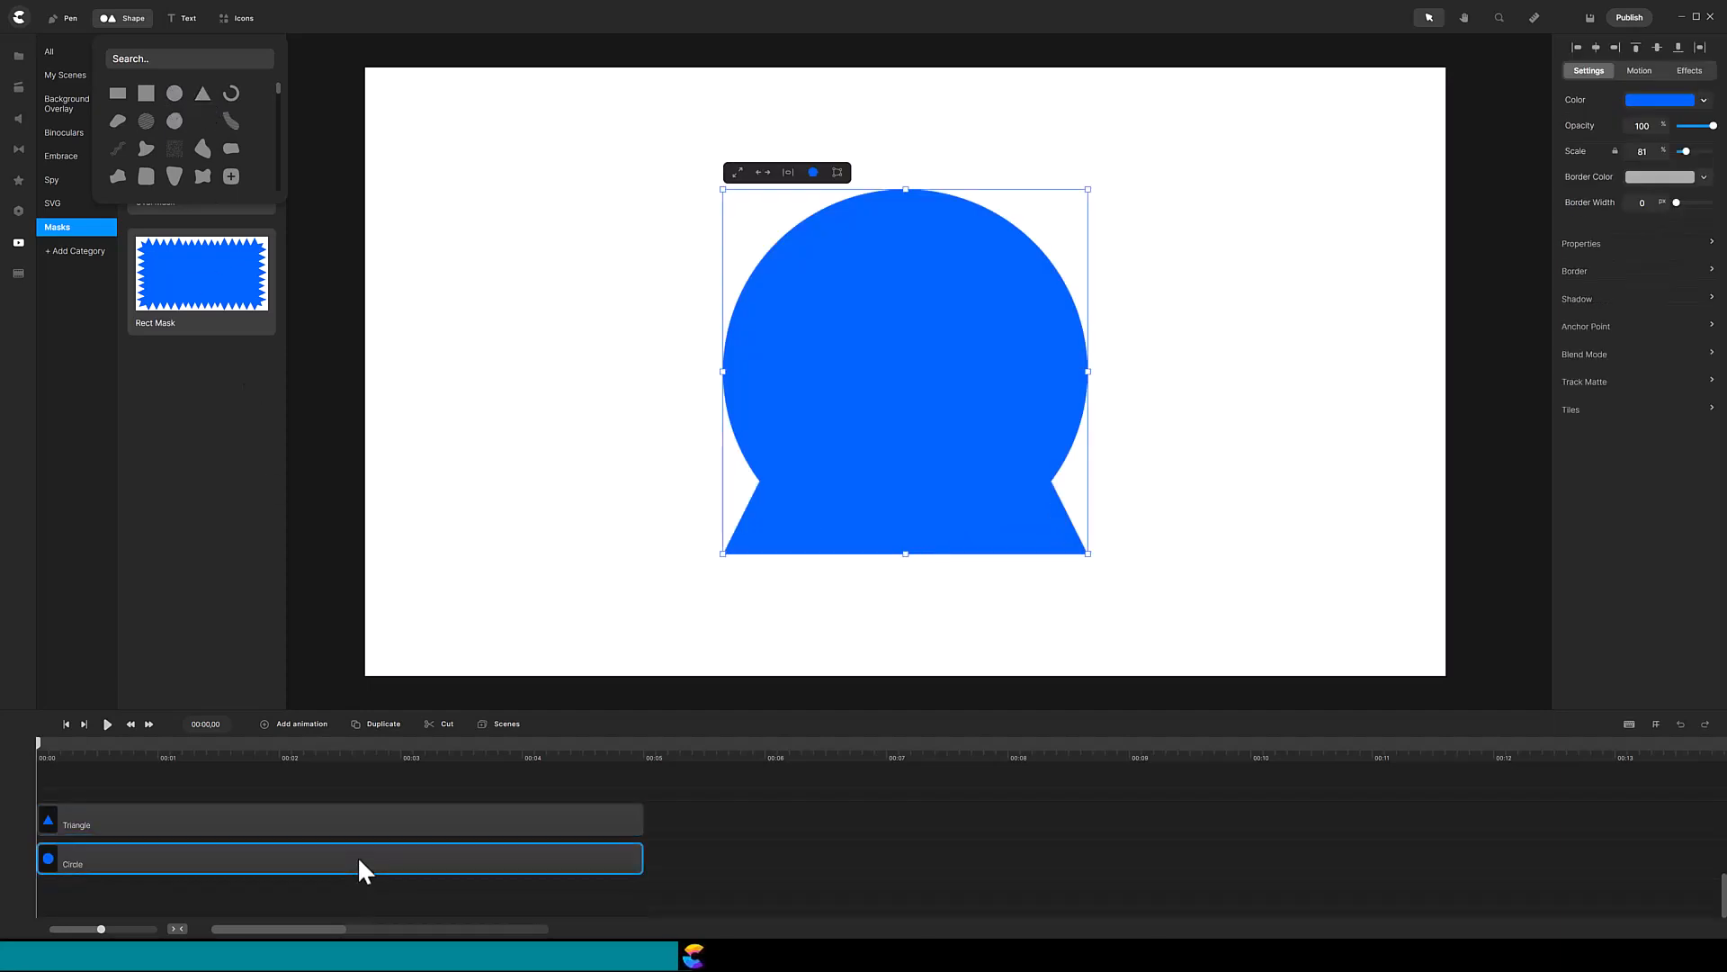
pyautogui.rightClick(358, 855)
pyautogui.click(381, 779)
# Shrink the triangle to 14% scale and place rotated duplicates as outward spikes from the circle's top around its right half
pyautogui.click(447, 819)
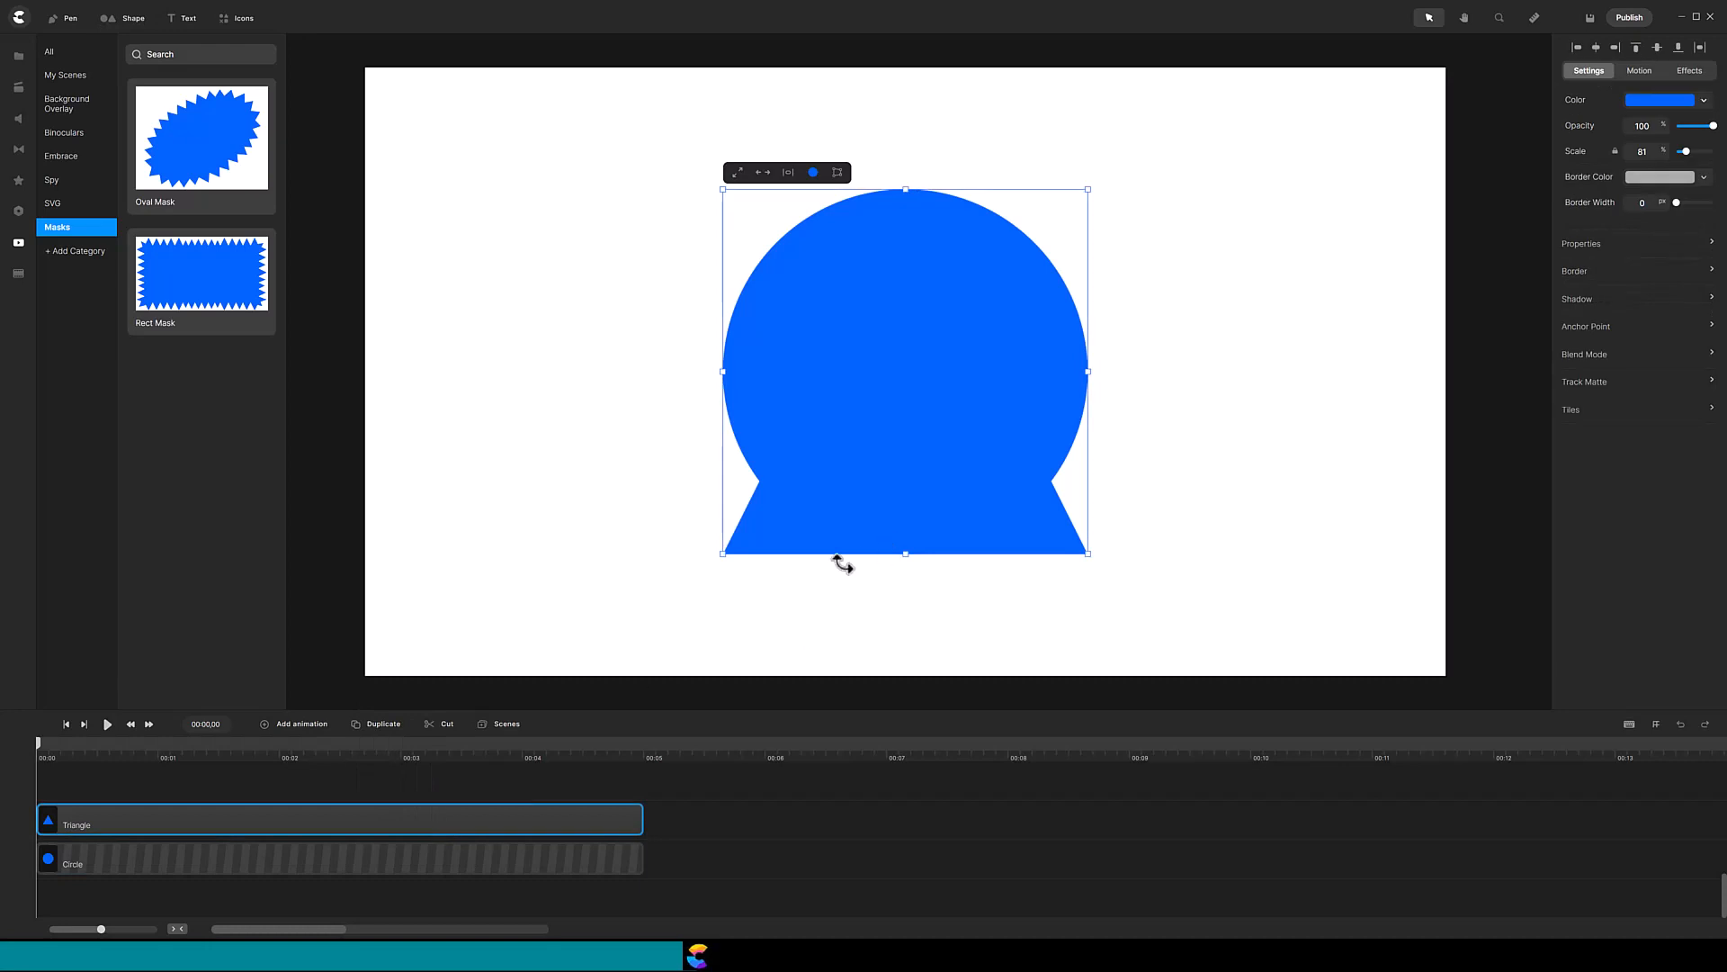
pyautogui.moveTo(725, 554)
pyautogui.mouseDown()
pyautogui.moveTo(1022, 261)
pyautogui.moveTo(959, 203)
pyautogui.moveTo(890, 184)
pyautogui.moveTo(1034, 171)
pyautogui.mouseUp()
pyautogui.click(387, 725)
pyautogui.click(387, 726)
pyautogui.click(387, 725)
pyautogui.moveTo(986, 195); pyautogui.dragTo(1112, 237)
pyautogui.click(388, 727)
pyautogui.click(385, 725)
pyautogui.moveTo(1045, 251); pyautogui.dragTo(1067, 287)
pyautogui.moveTo(1129, 270); pyautogui.dragTo(1099, 374)
pyautogui.click(380, 725)
pyautogui.moveTo(1142, 341); pyautogui.dragTo(1155, 405)
pyautogui.click(383, 725)
pyautogui.click(387, 725)
pyautogui.moveTo(1098, 404); pyautogui.dragTo(1106, 510)
pyautogui.click(387, 725)
pyautogui.click(387, 725)
pyautogui.moveTo(1023, 506); pyautogui.dragTo(978, 530)
pyautogui.moveTo(1065, 532); pyautogui.dragTo(943, 605)
pyautogui.click(389, 725)
pyautogui.click(389, 726)
pyautogui.moveTo(932, 546); pyautogui.dragTo(887, 553)
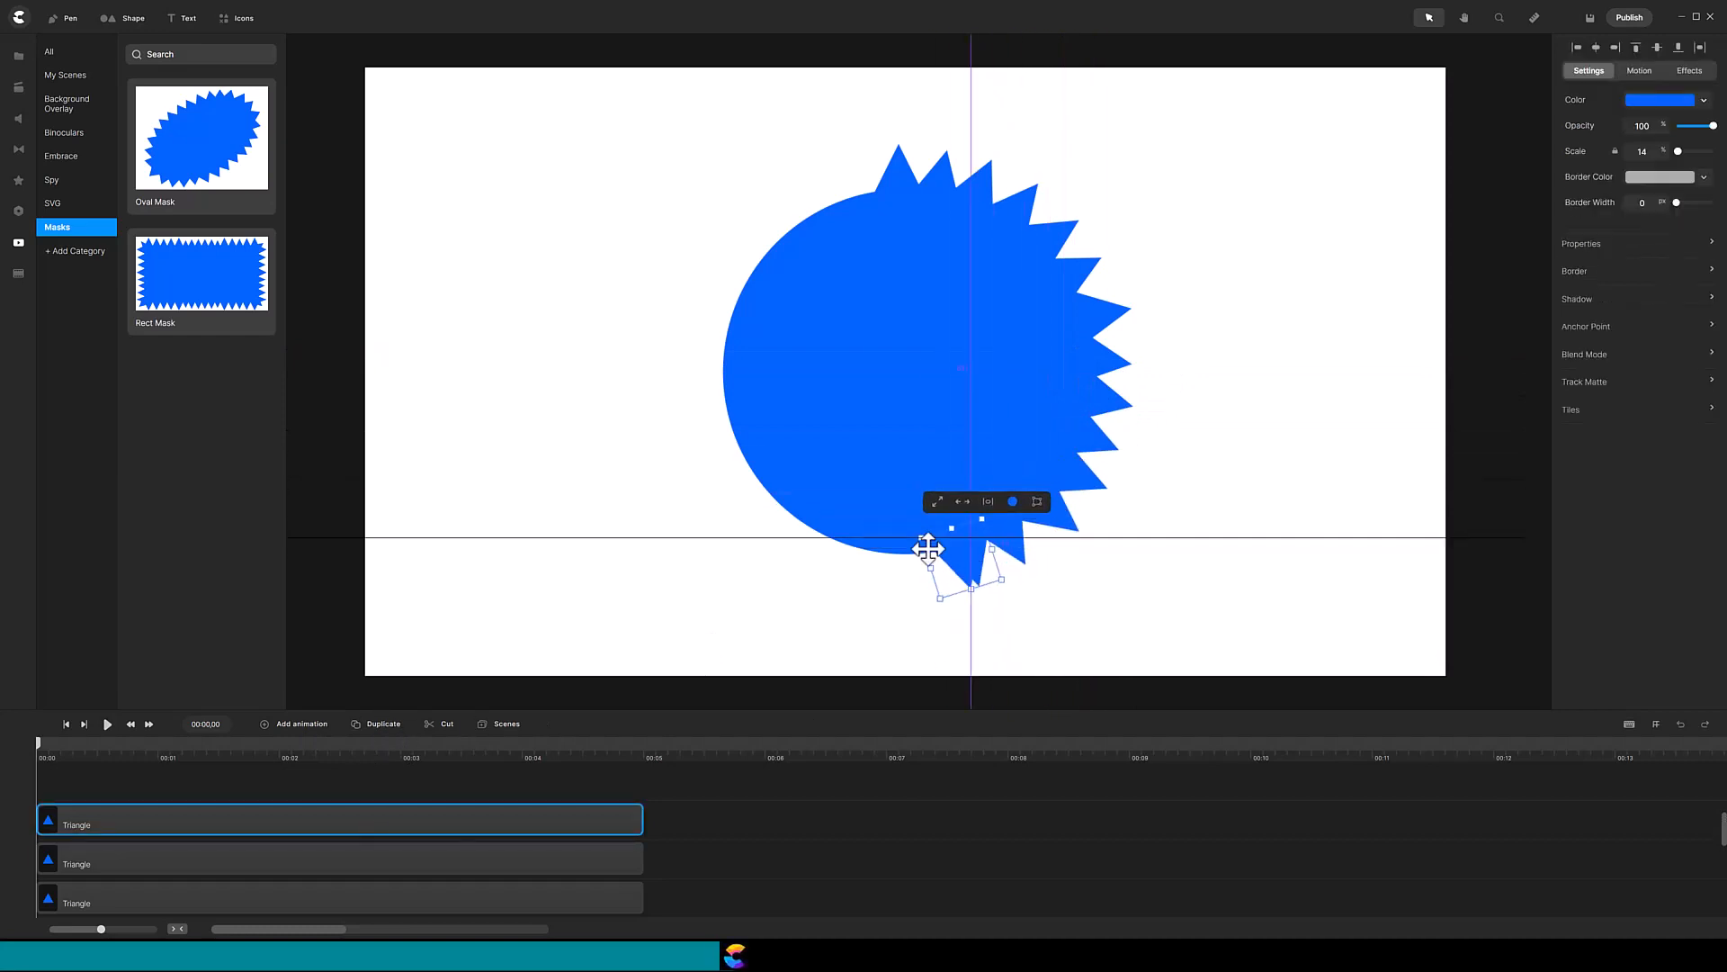
# Place further rotated triangle duplicates along the circle's bottom and left half to close the ring of spikes
pyautogui.moveTo(904, 614); pyautogui.dragTo(821, 554)
pyautogui.click(388, 725)
pyautogui.click(390, 724)
pyautogui.moveTo(771, 603); pyautogui.dragTo(791, 553)
pyautogui.click(386, 726)
pyautogui.moveTo(741, 580); pyautogui.dragTo(744, 481)
pyautogui.click(383, 725)
pyautogui.click(385, 726)
pyautogui.moveTo(692, 490); pyautogui.dragTo(707, 408)
pyautogui.click(385, 725)
pyautogui.click(385, 725)
pyautogui.moveTo(666, 394); pyautogui.dragTo(668, 291)
pyautogui.click(366, 725)
pyautogui.click(380, 725)
pyautogui.click(385, 725)
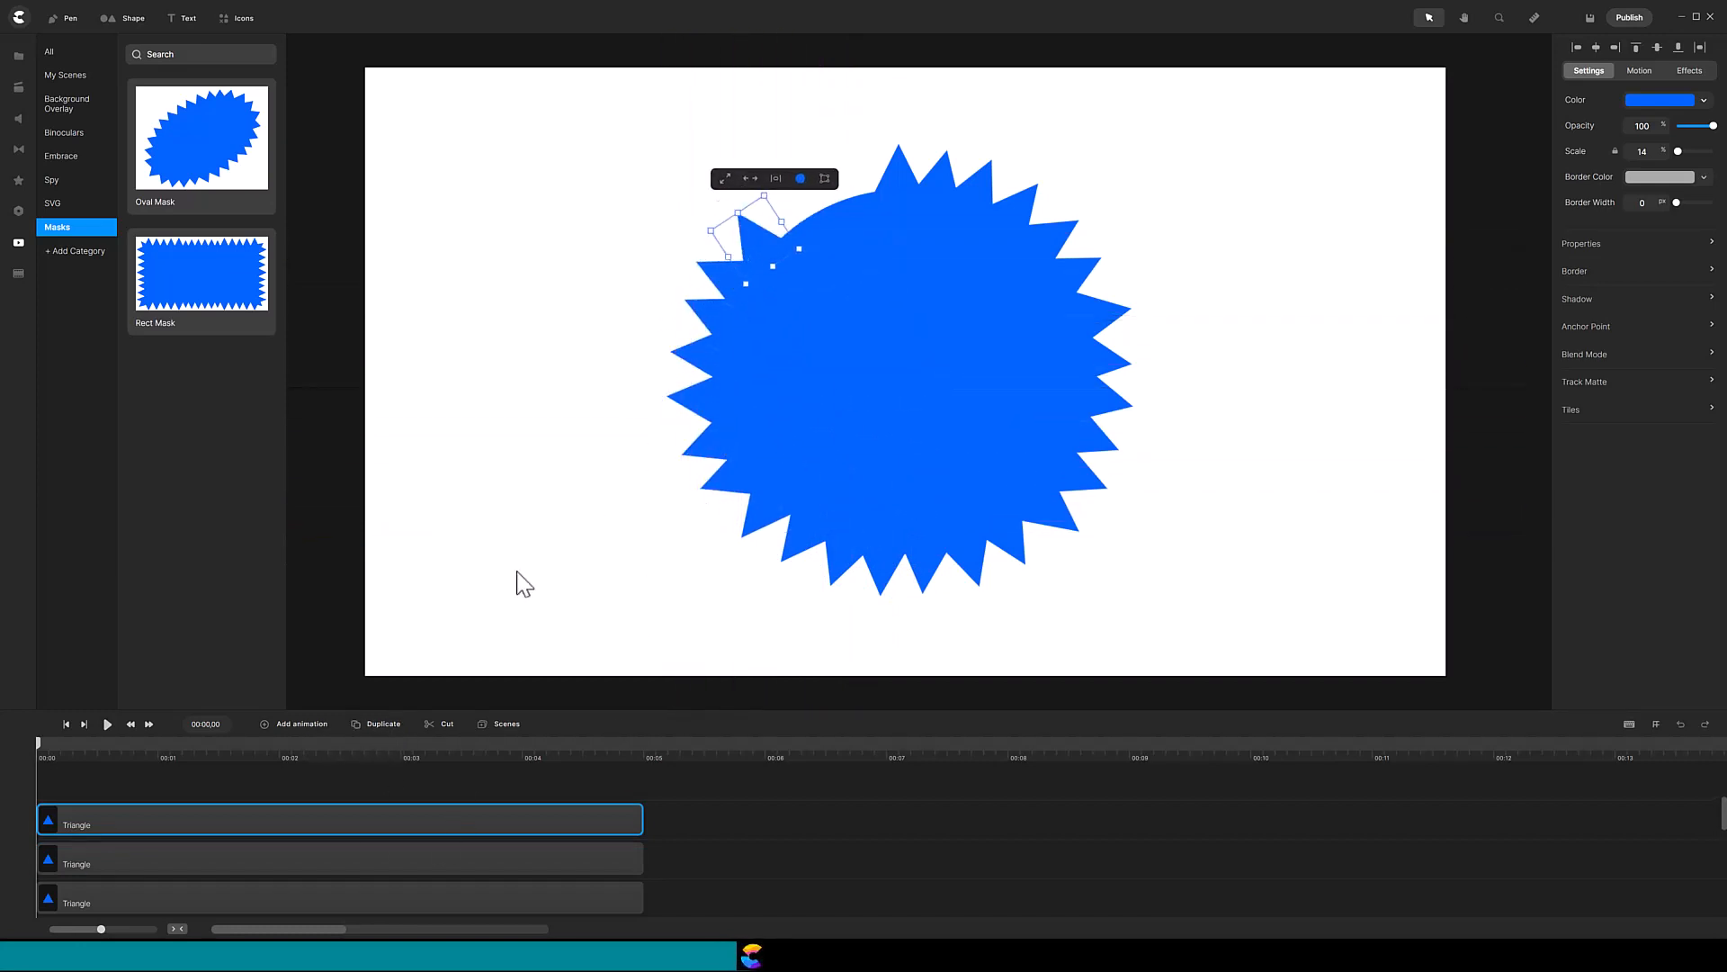
pyautogui.moveTo(756, 225); pyautogui.dragTo(850, 188)
pyautogui.moveTo(818, 158); pyautogui.dragTo(864, 185)
pyautogui.click(385, 725)
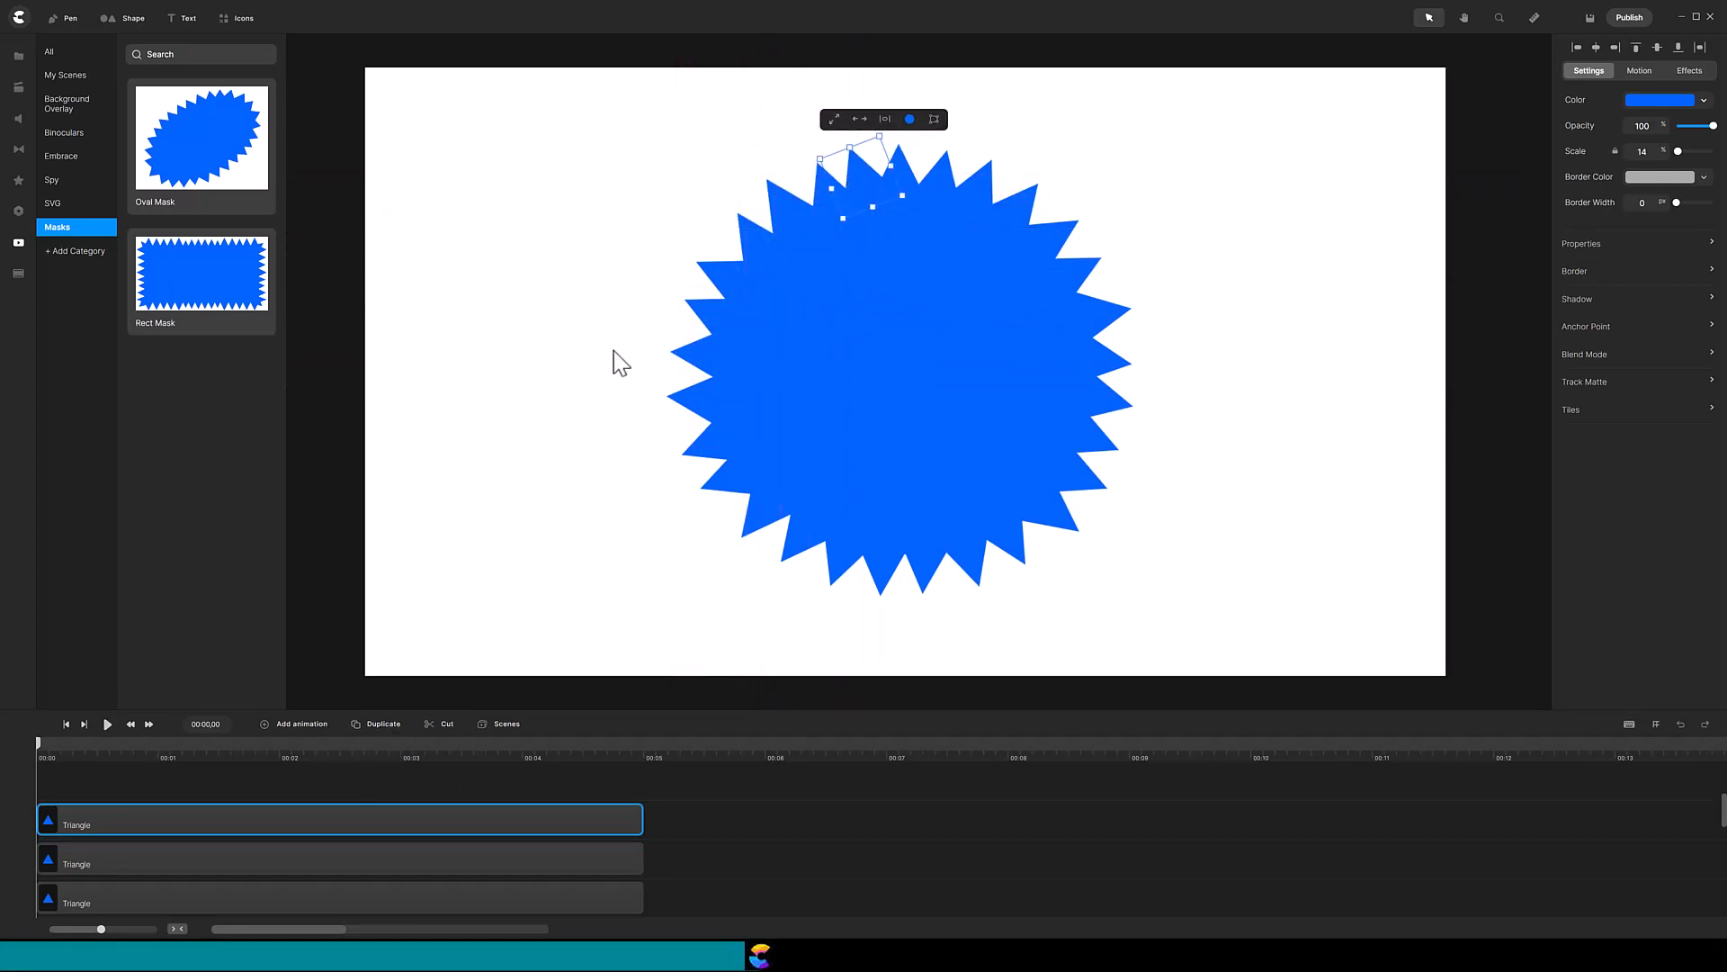
# Group the circle with all the triangles and rename the group Circle Mask
pyautogui.hotkey('ctrl', 'a')
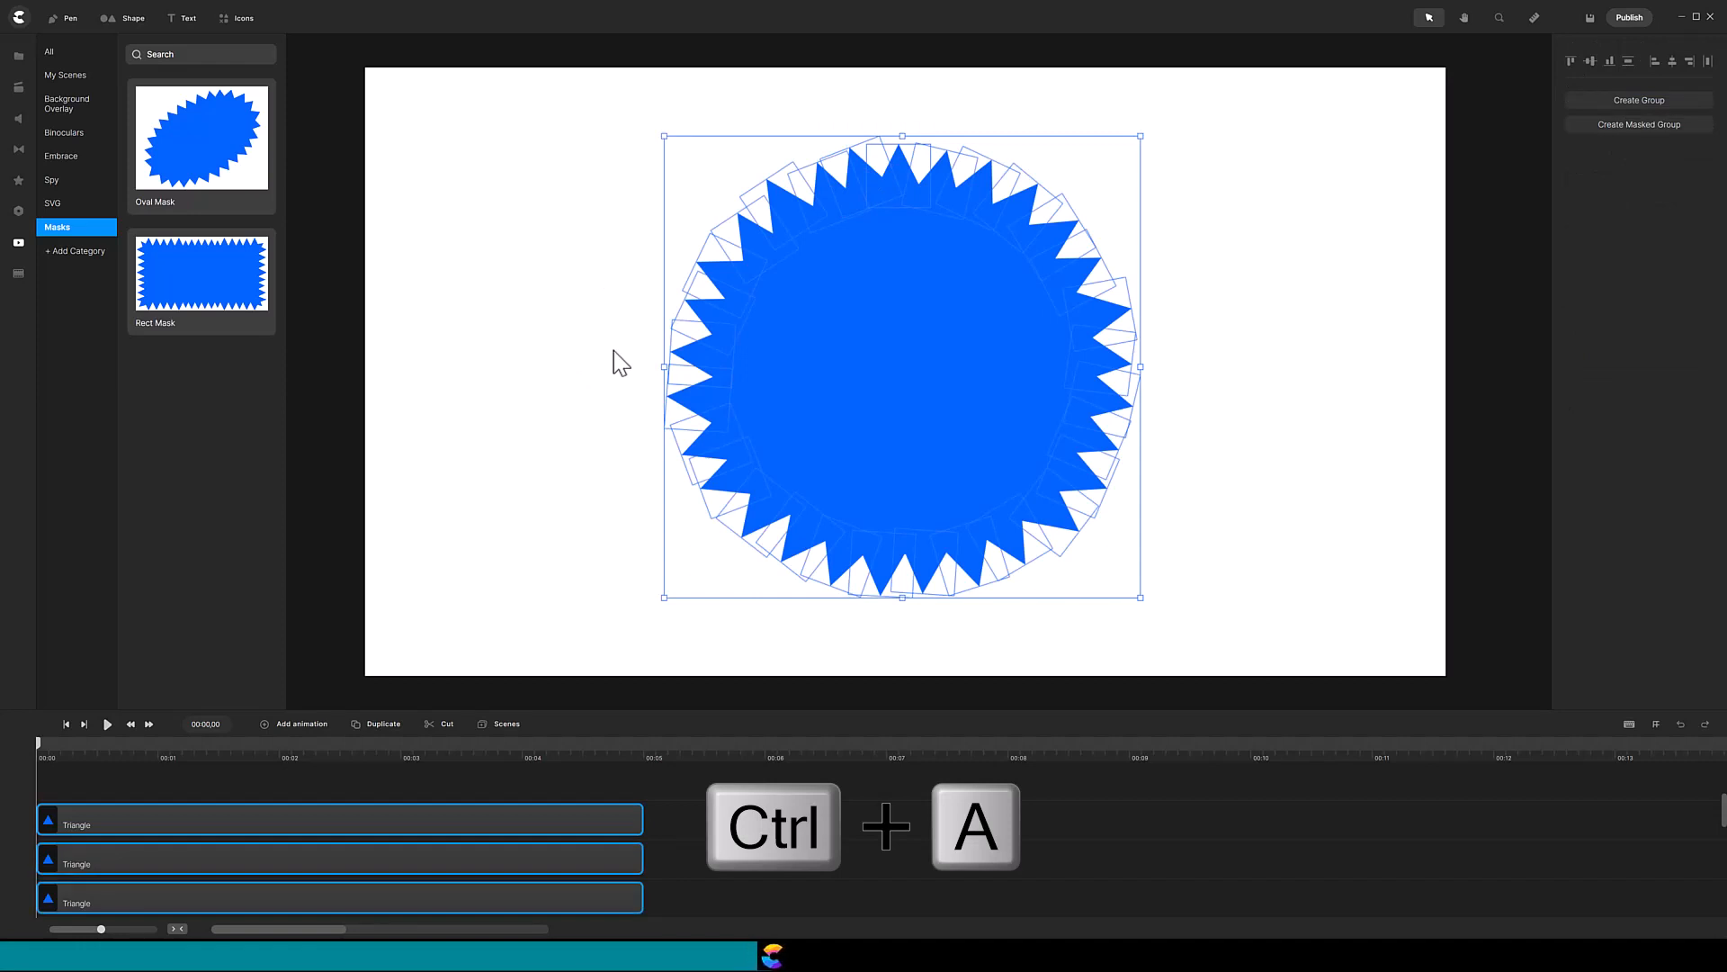
pyautogui.hotkey('ctrl', 'g')
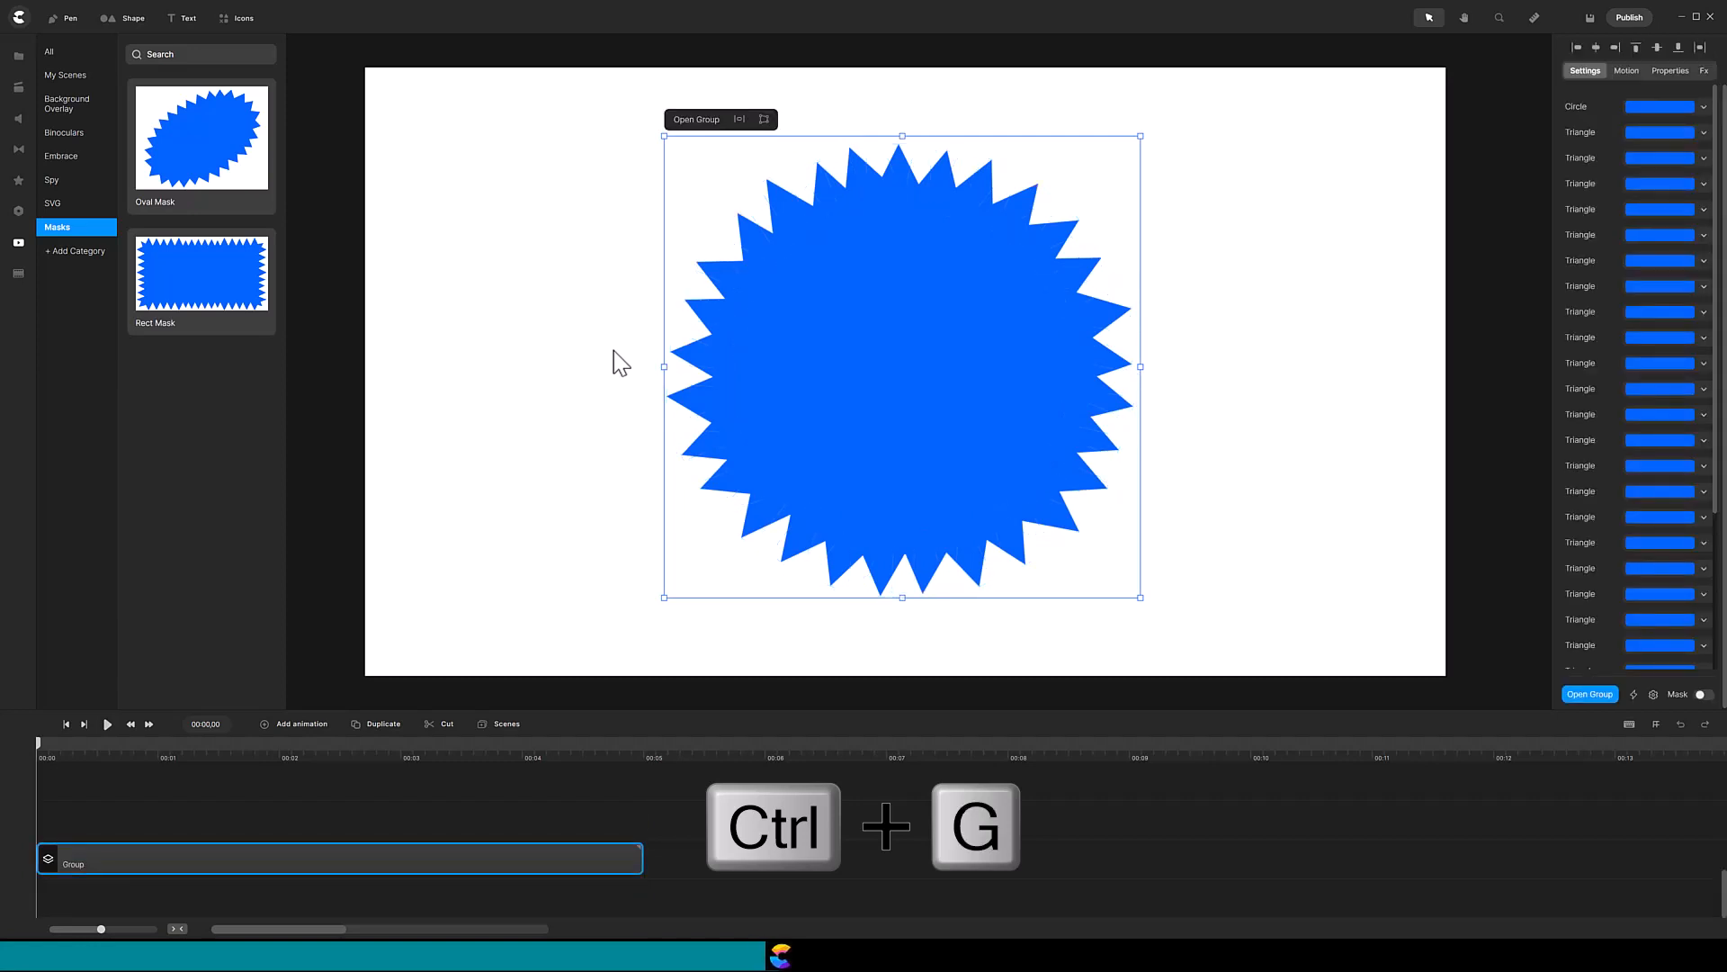
pyautogui.rightClick(461, 862)
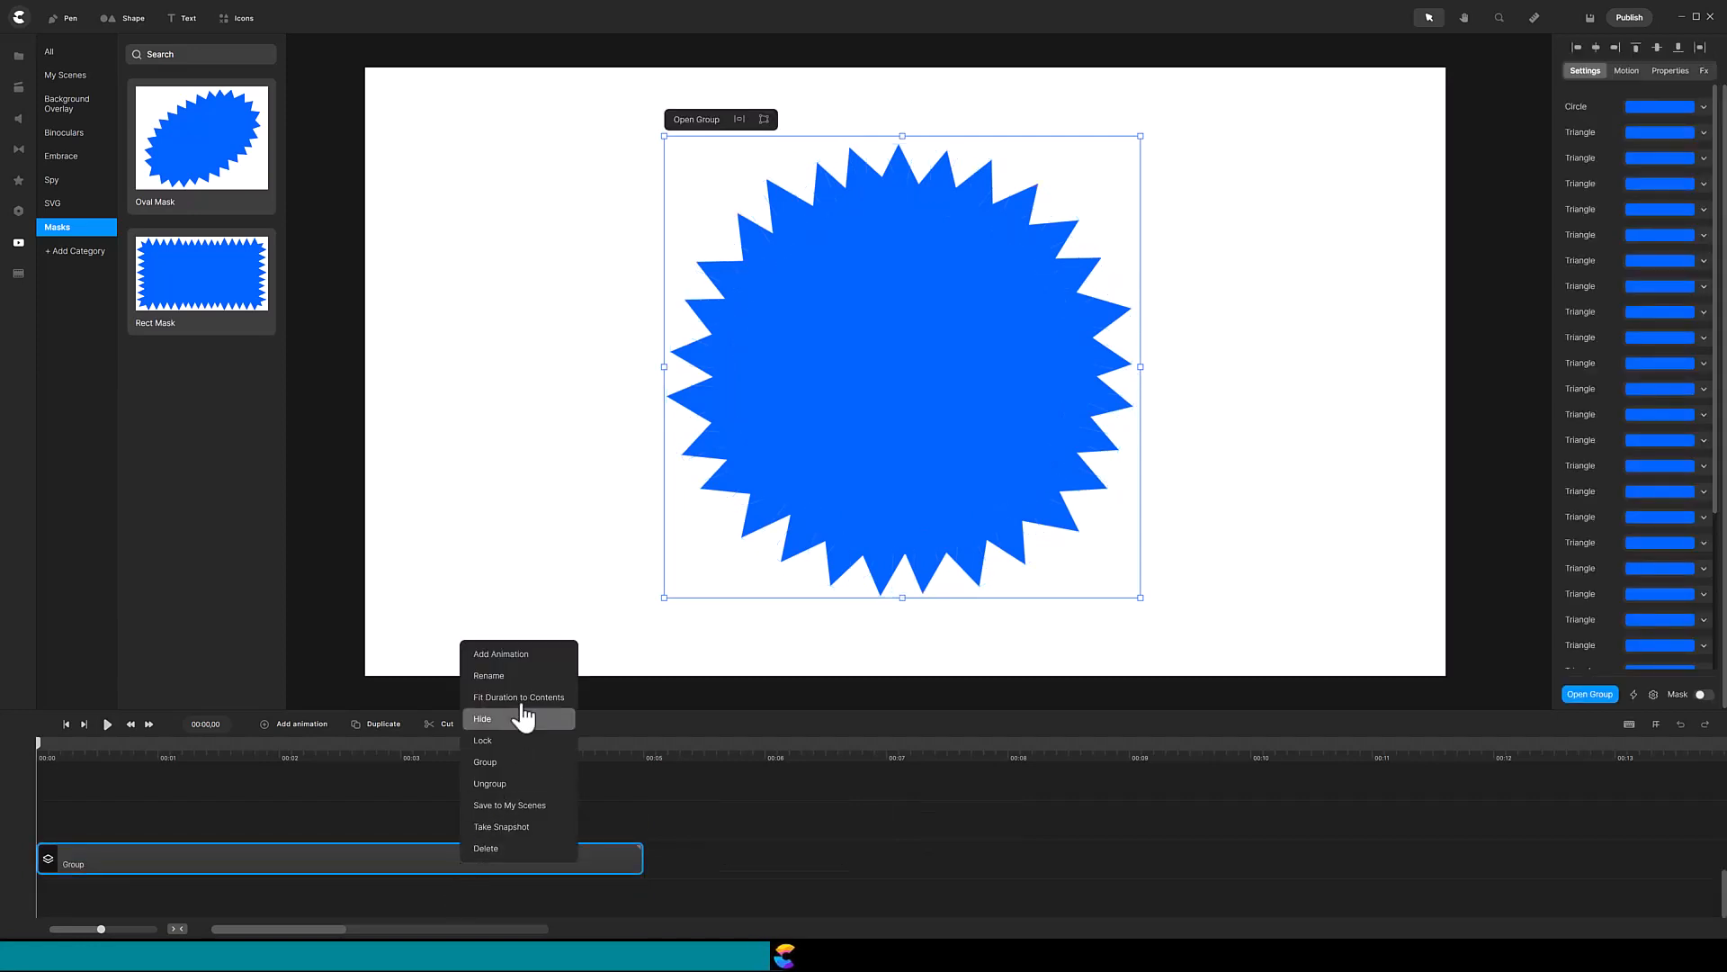
pyautogui.click(517, 697)
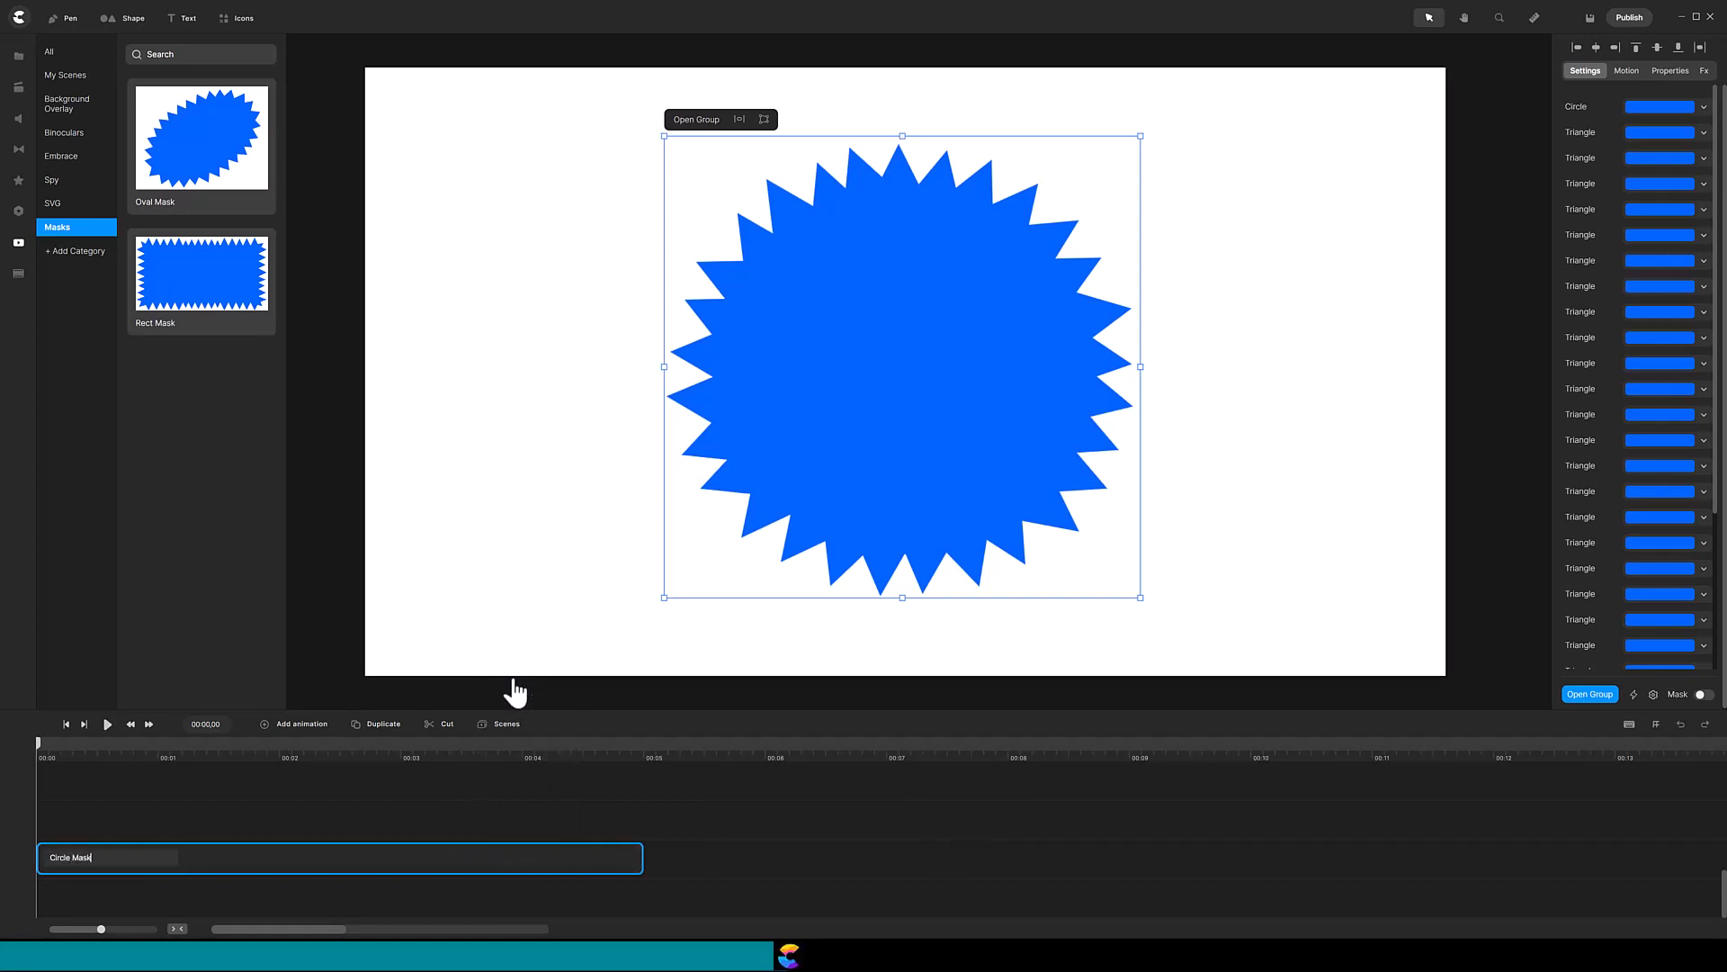
pyautogui.write('Circle Mask')
pyautogui.press('Return')
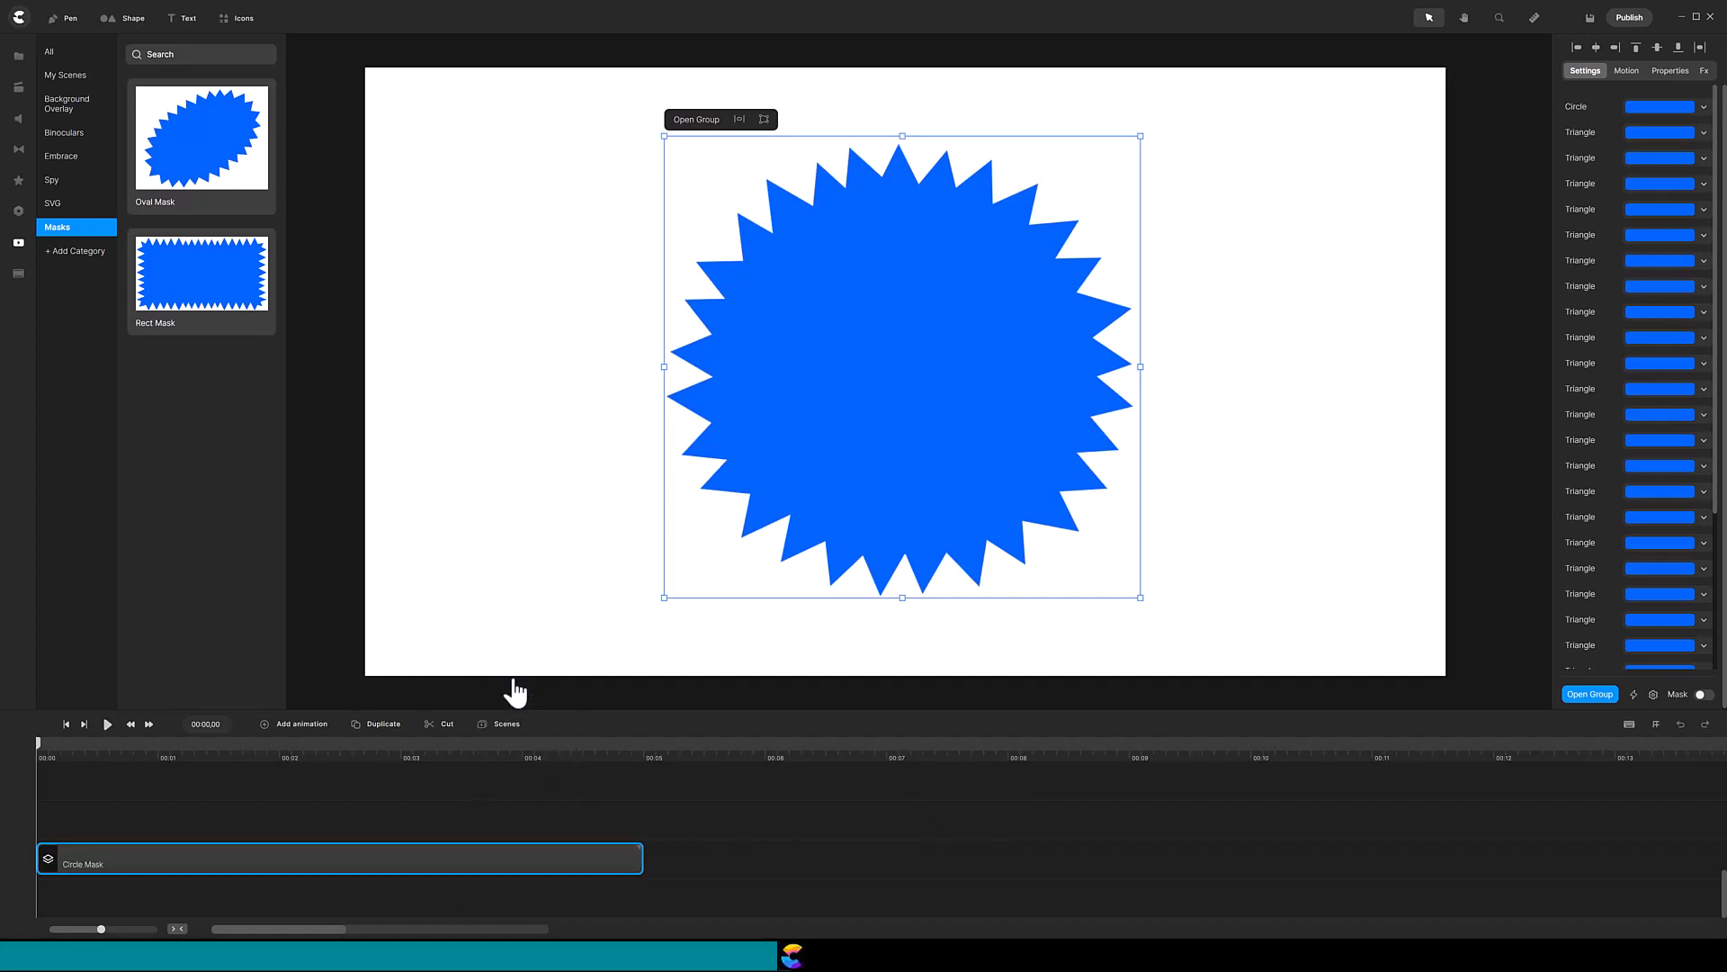
# Save the Circle Mask group to the Masks category of My Scenes and delete it from the canvas
pyautogui.rightClick(414, 858)
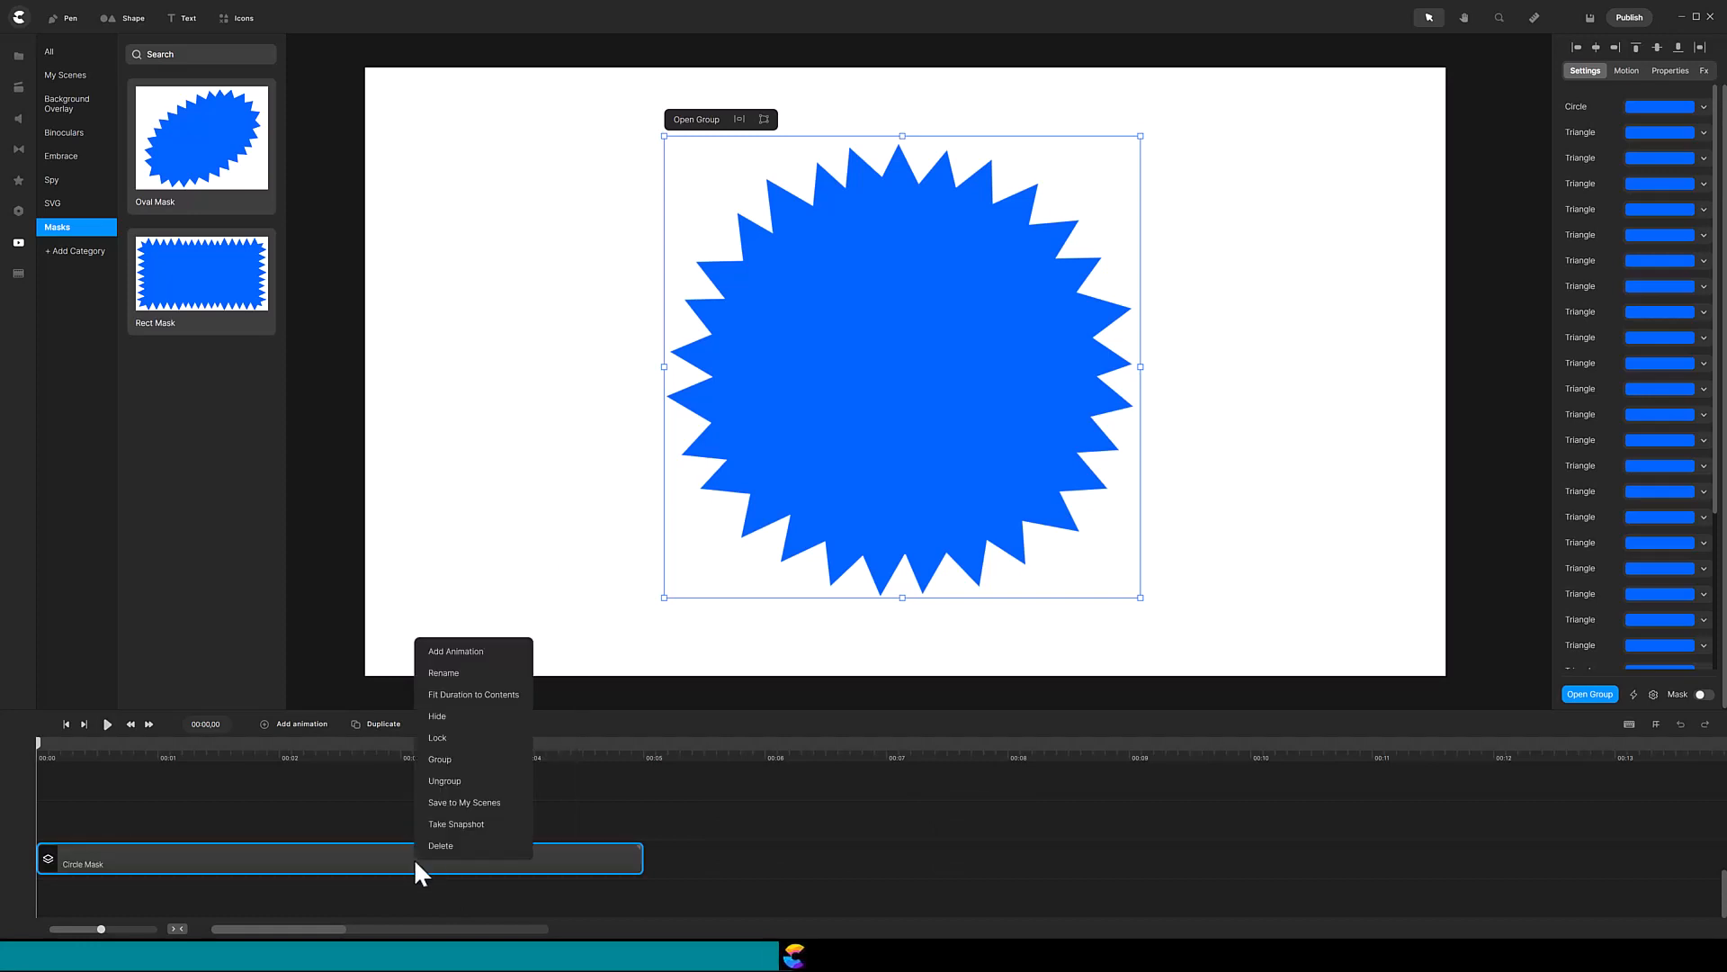
pyautogui.click(463, 802)
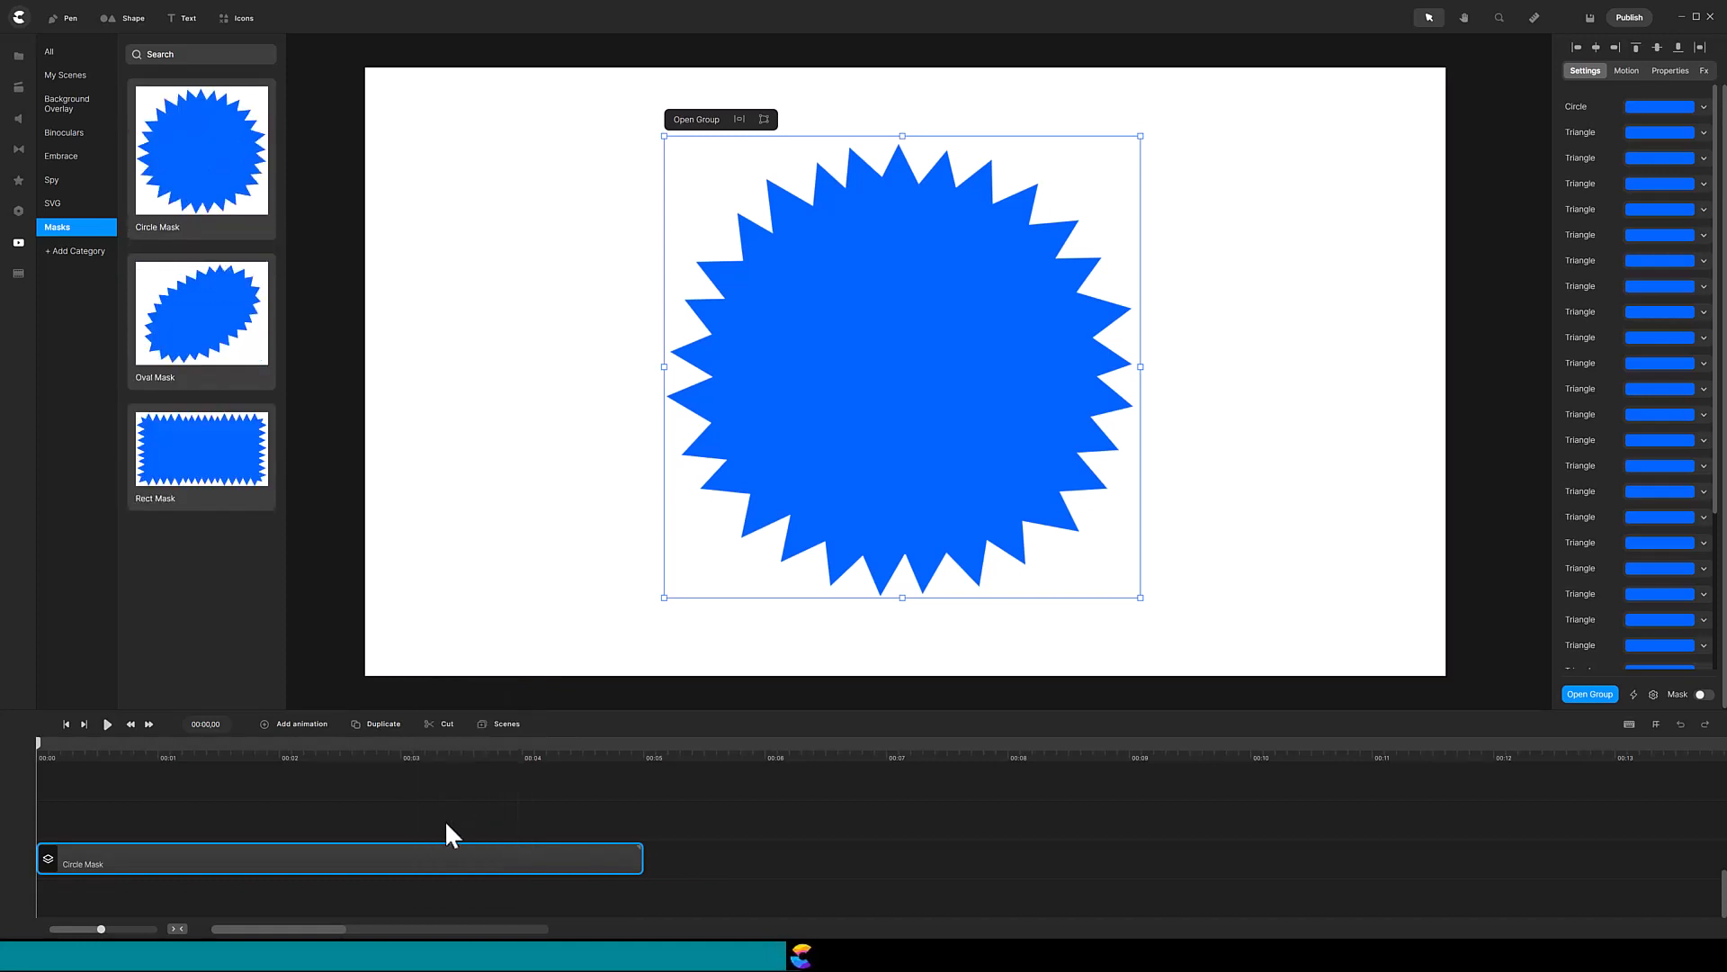
pyautogui.click(450, 813)
pyautogui.click(430, 855)
pyautogui.press('Delete')
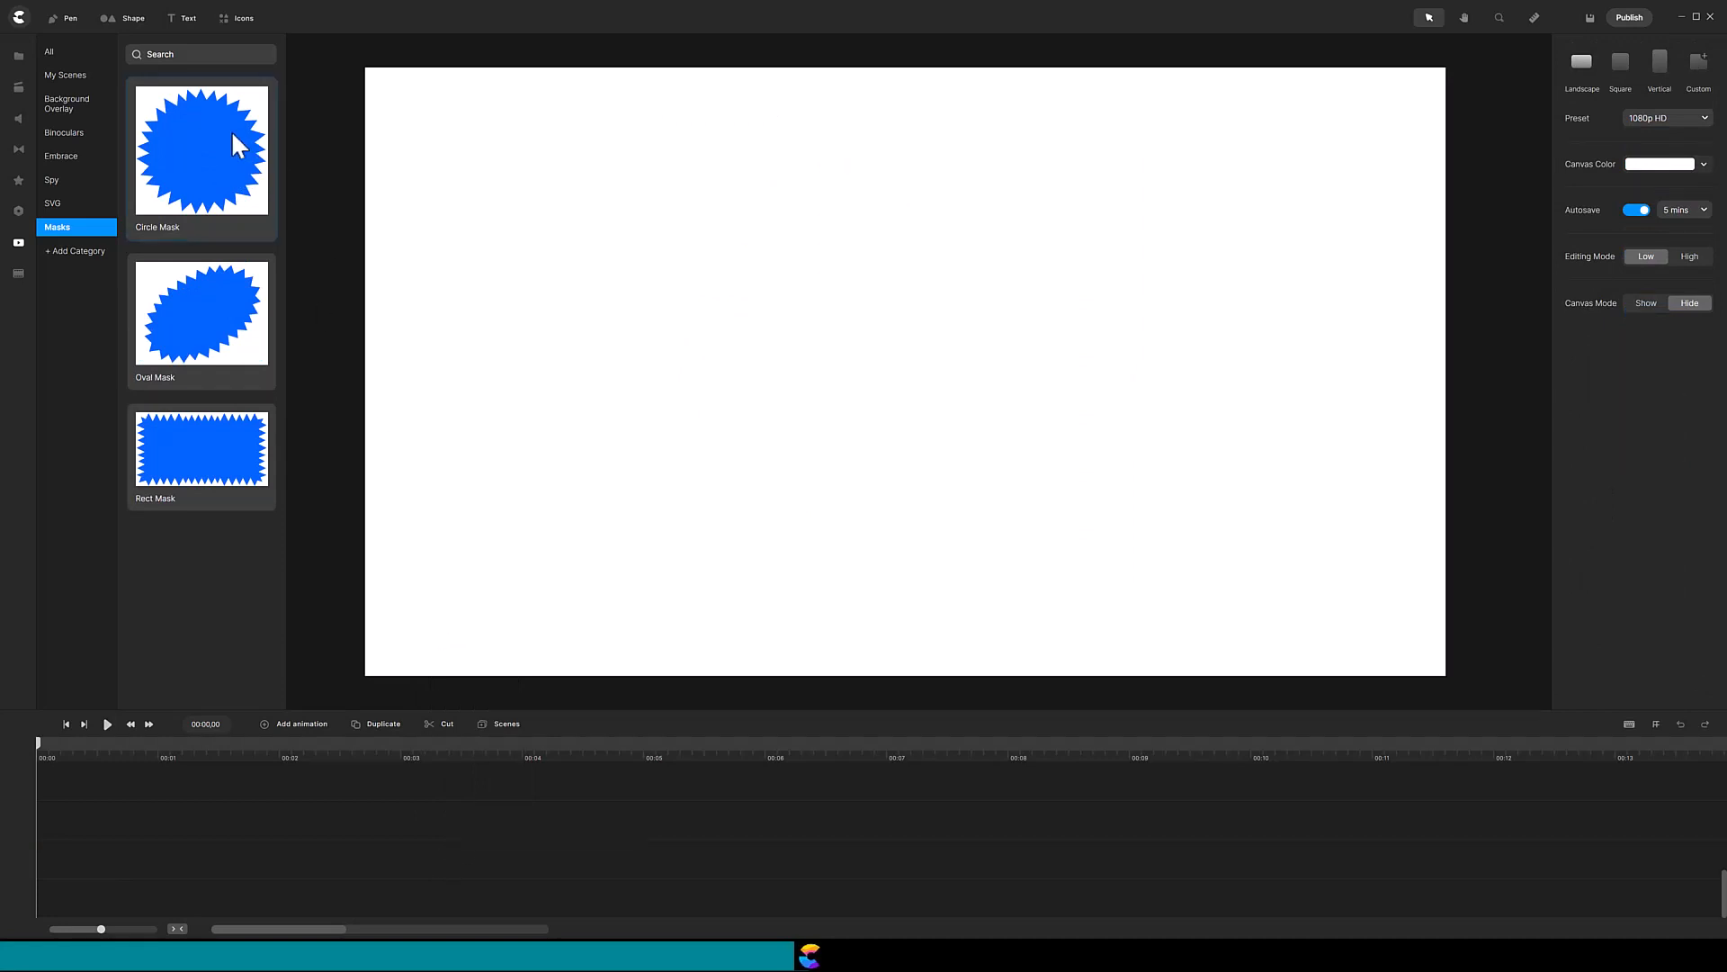
# Add the saved Circle Mask scene to the canvas and extend its layer to about 7.2 seconds
pyautogui.moveTo(192, 149); pyautogui.dragTo(697, 297)
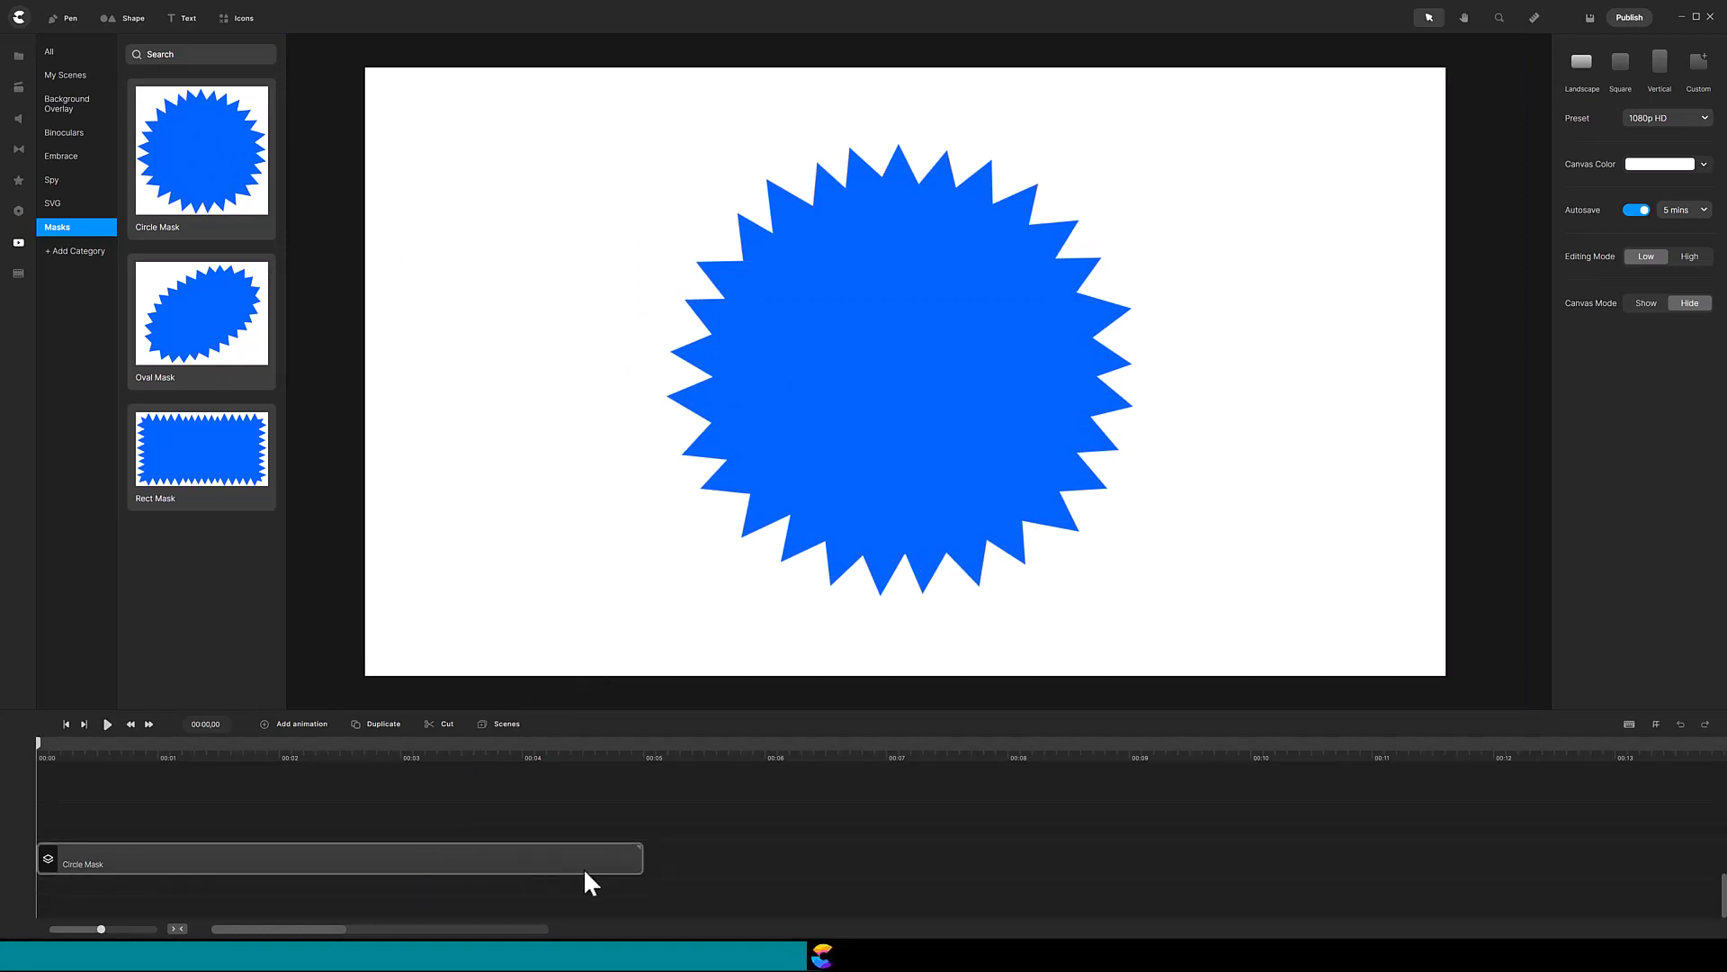
pyautogui.moveTo(640, 866); pyautogui.dragTo(916, 869)
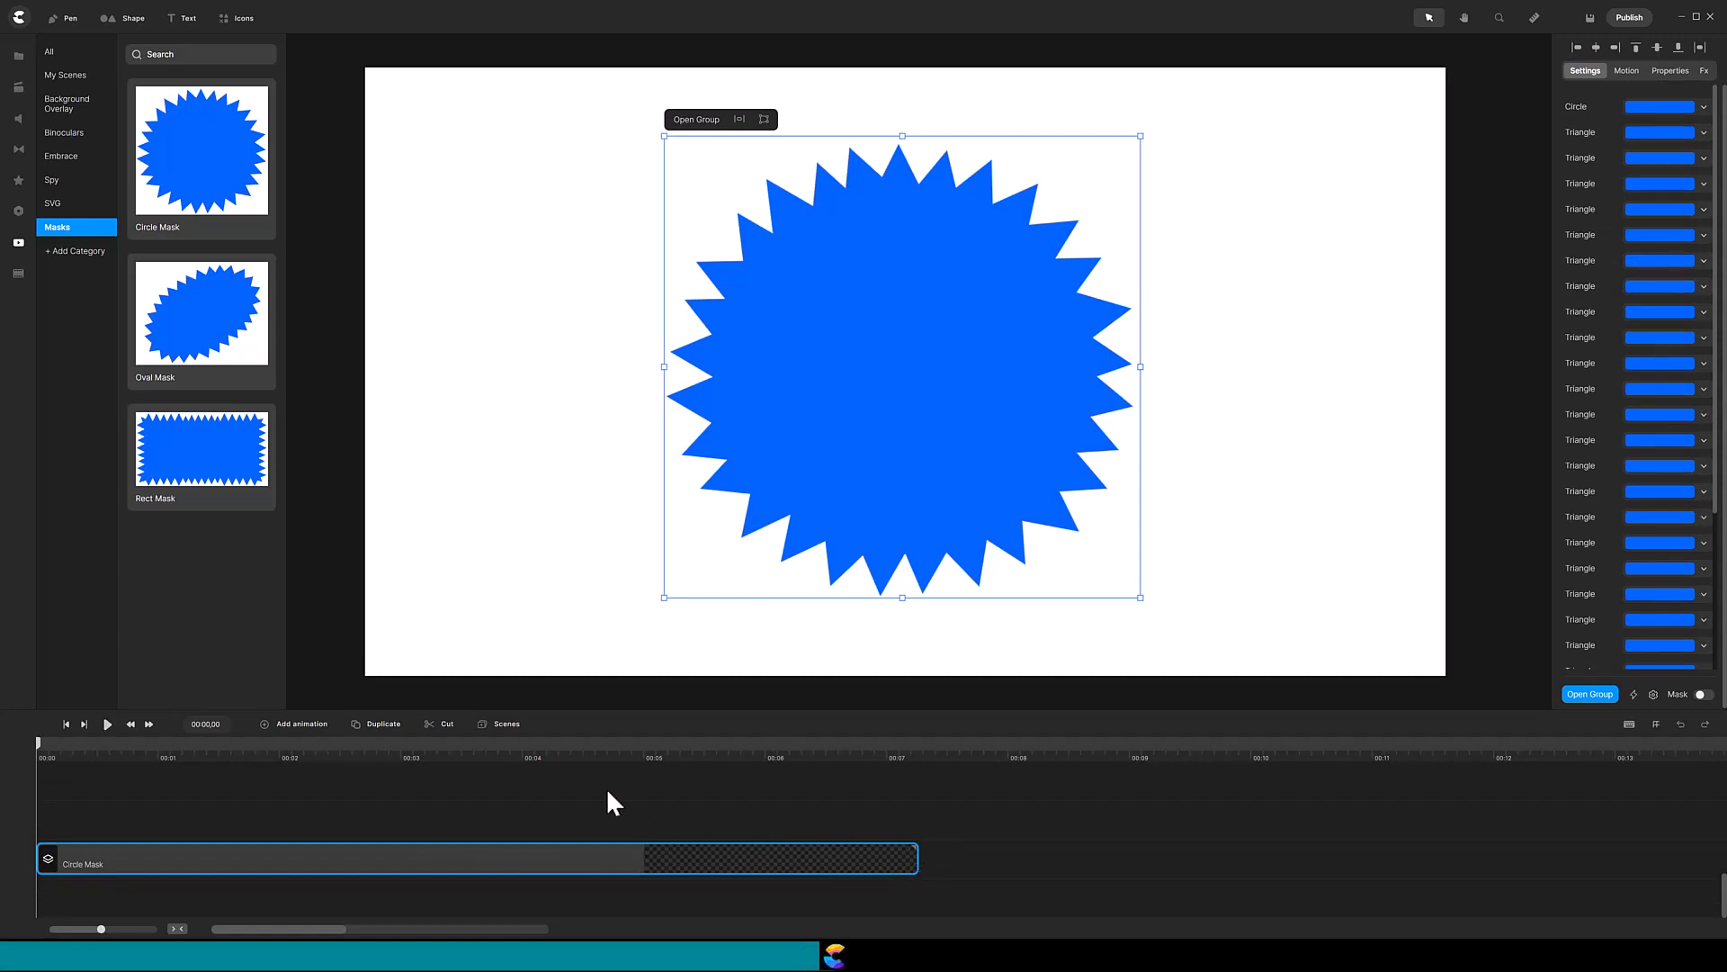
# Check the Circle Mask group past the 5-second mark and undo its layer extension
pyautogui.click(598, 748)
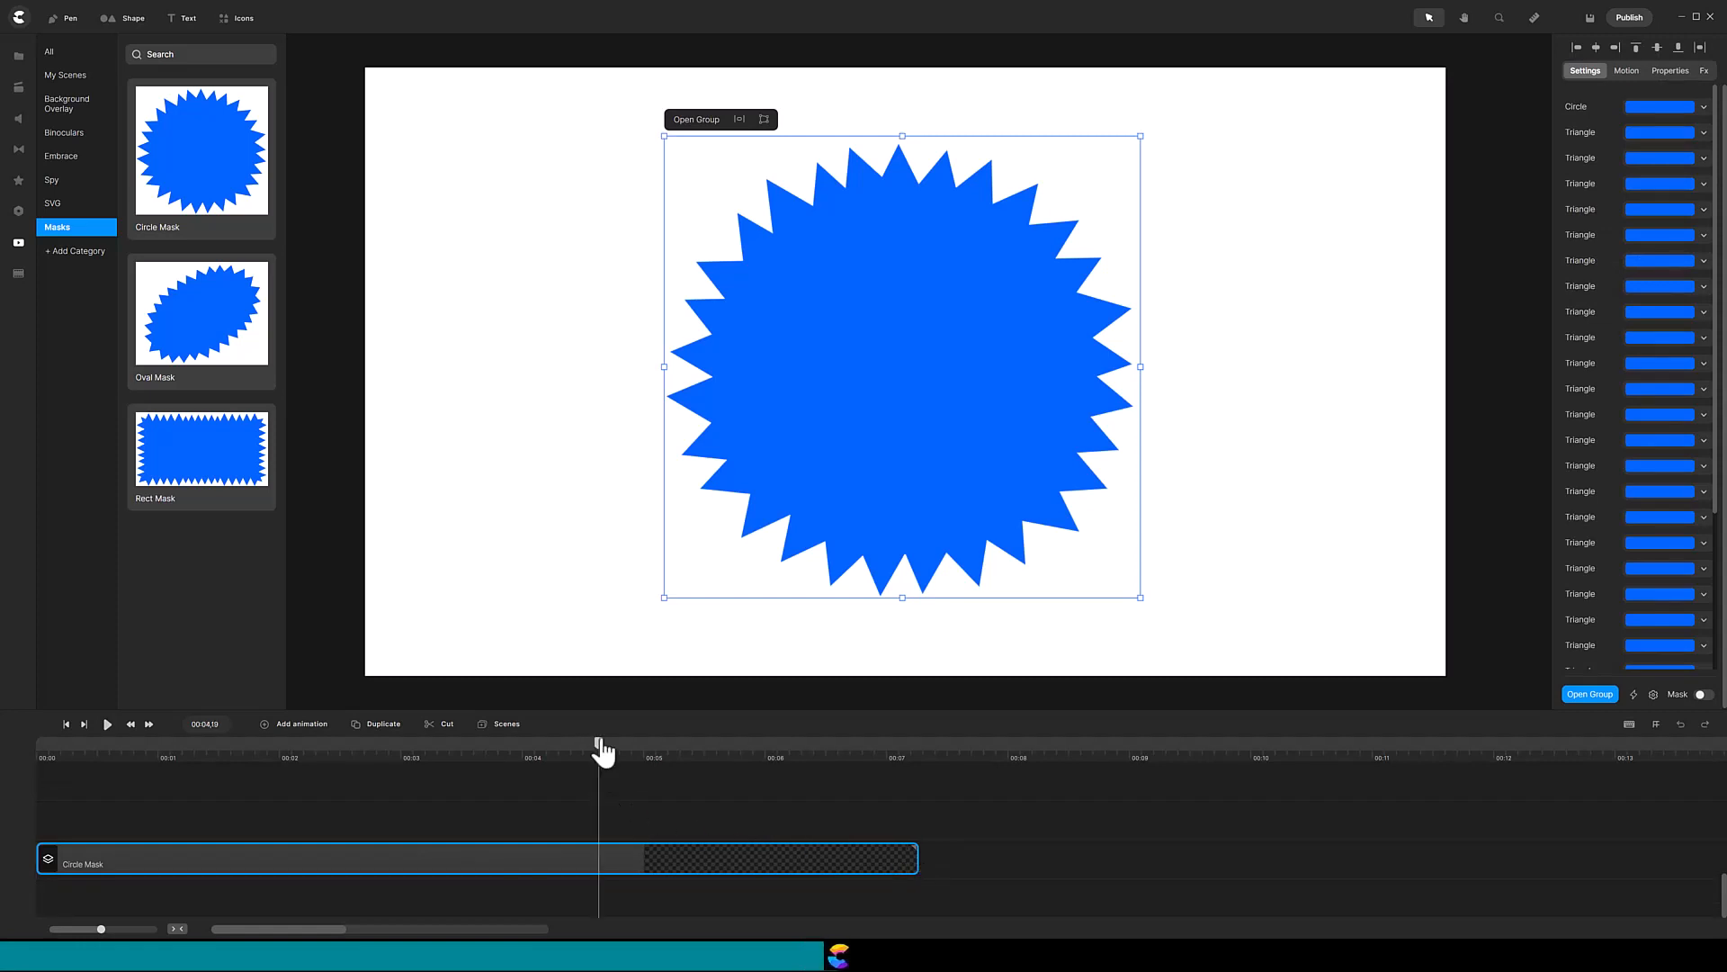
pyautogui.moveTo(600, 746); pyautogui.dragTo(678, 747)
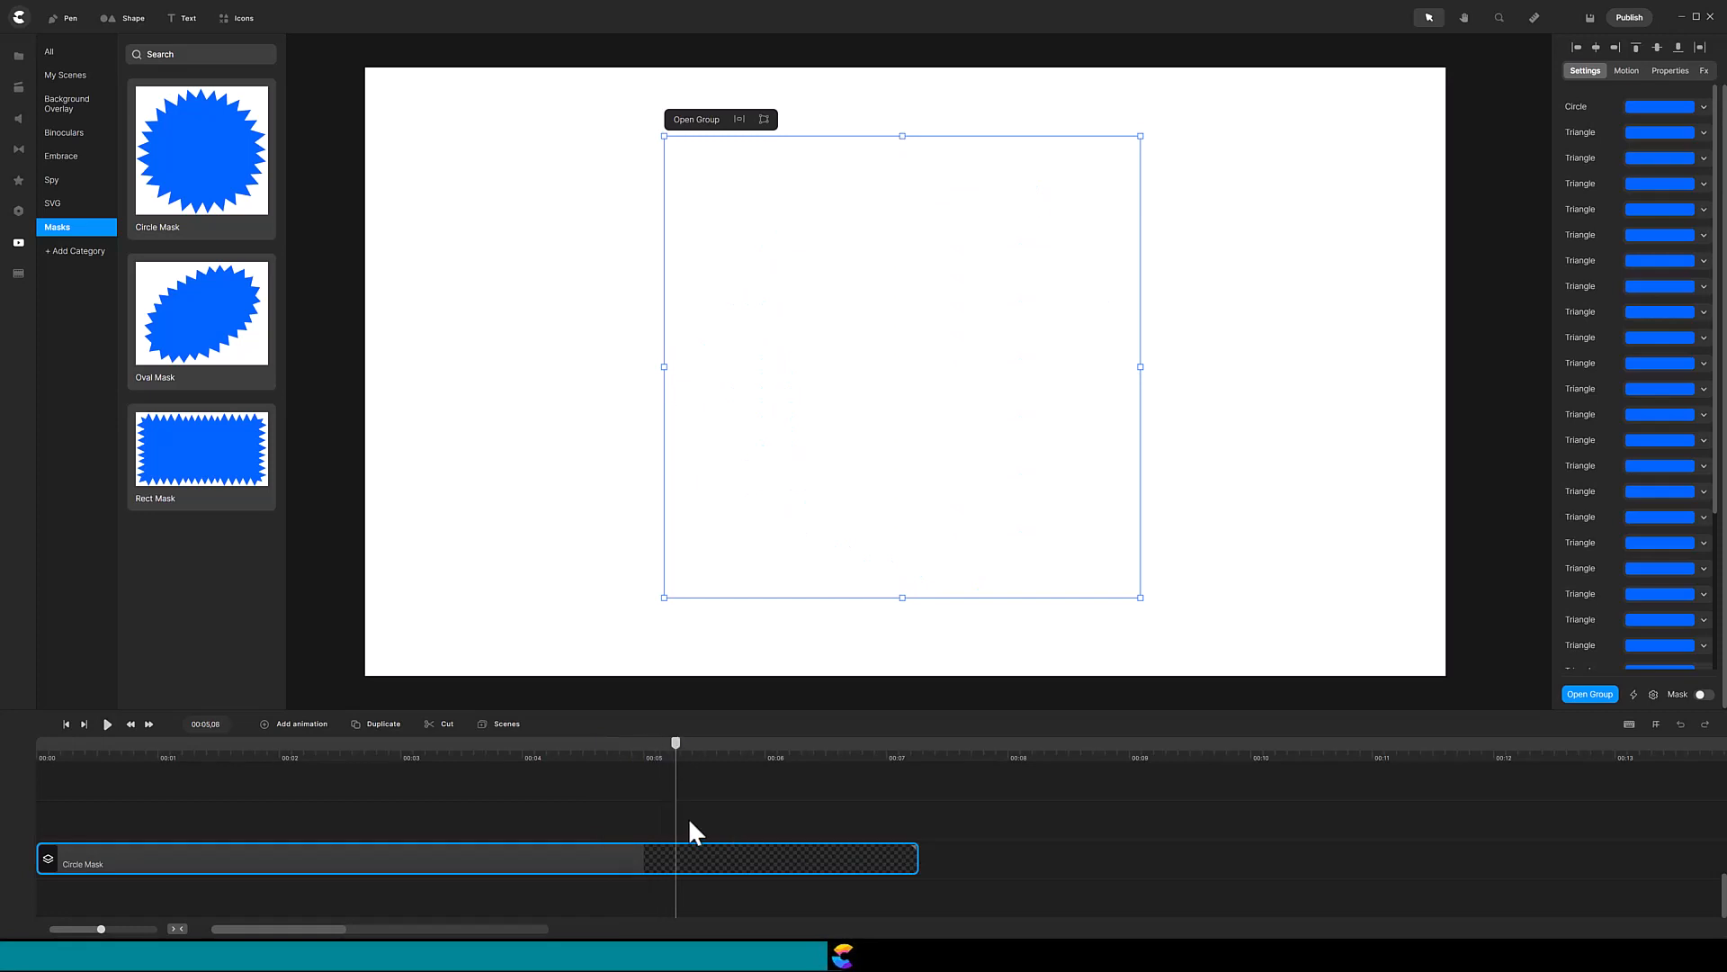
pyautogui.hotkey('ctrl', 'z')
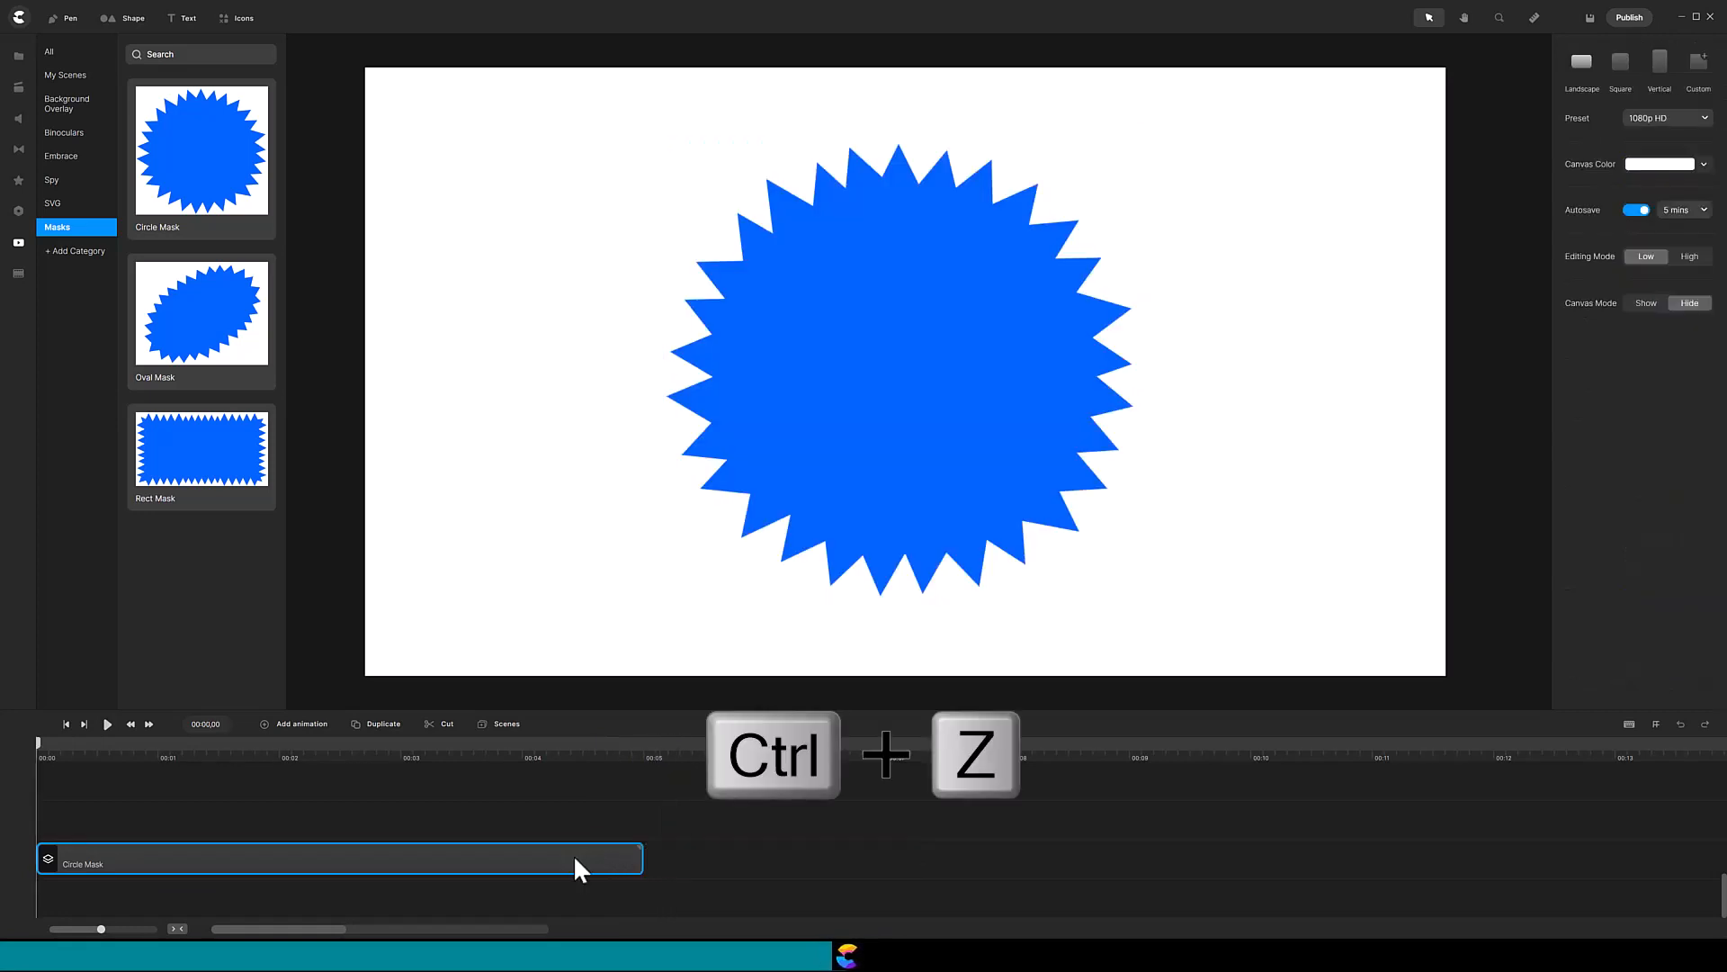
# Take a snapshot of the Circle Mask group, delete the group and add the snapshot image to the canvas
pyautogui.click(219, 856)
pyautogui.rightClick(153, 855)
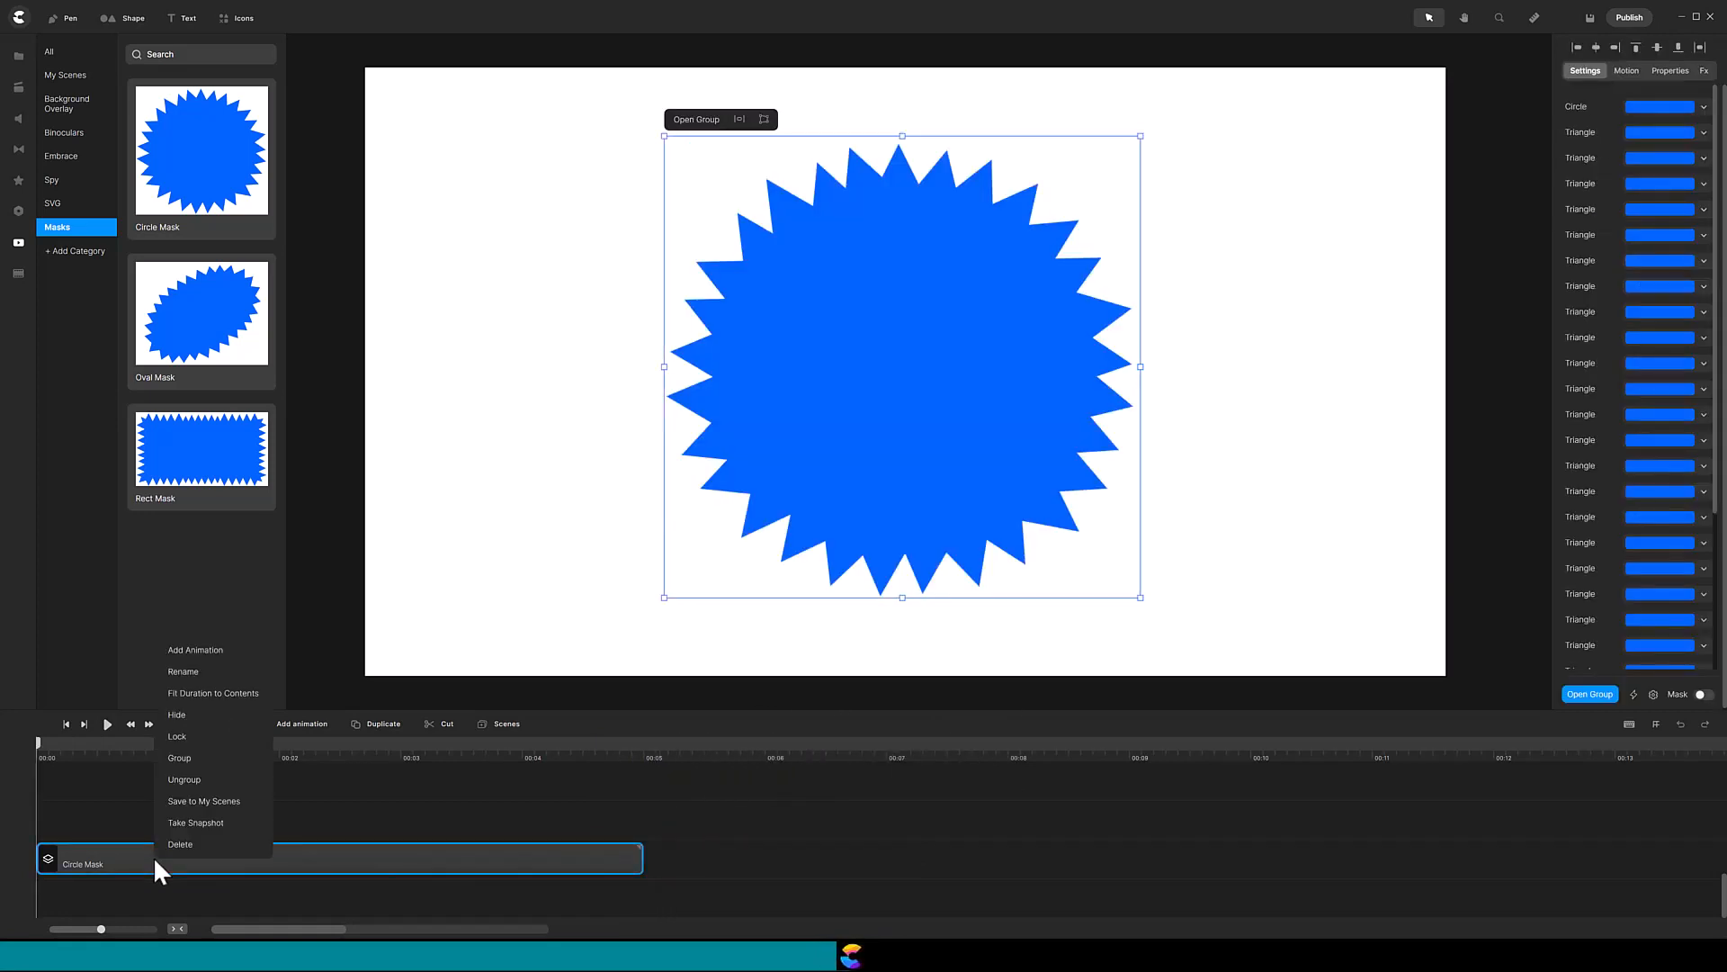
pyautogui.click(193, 824)
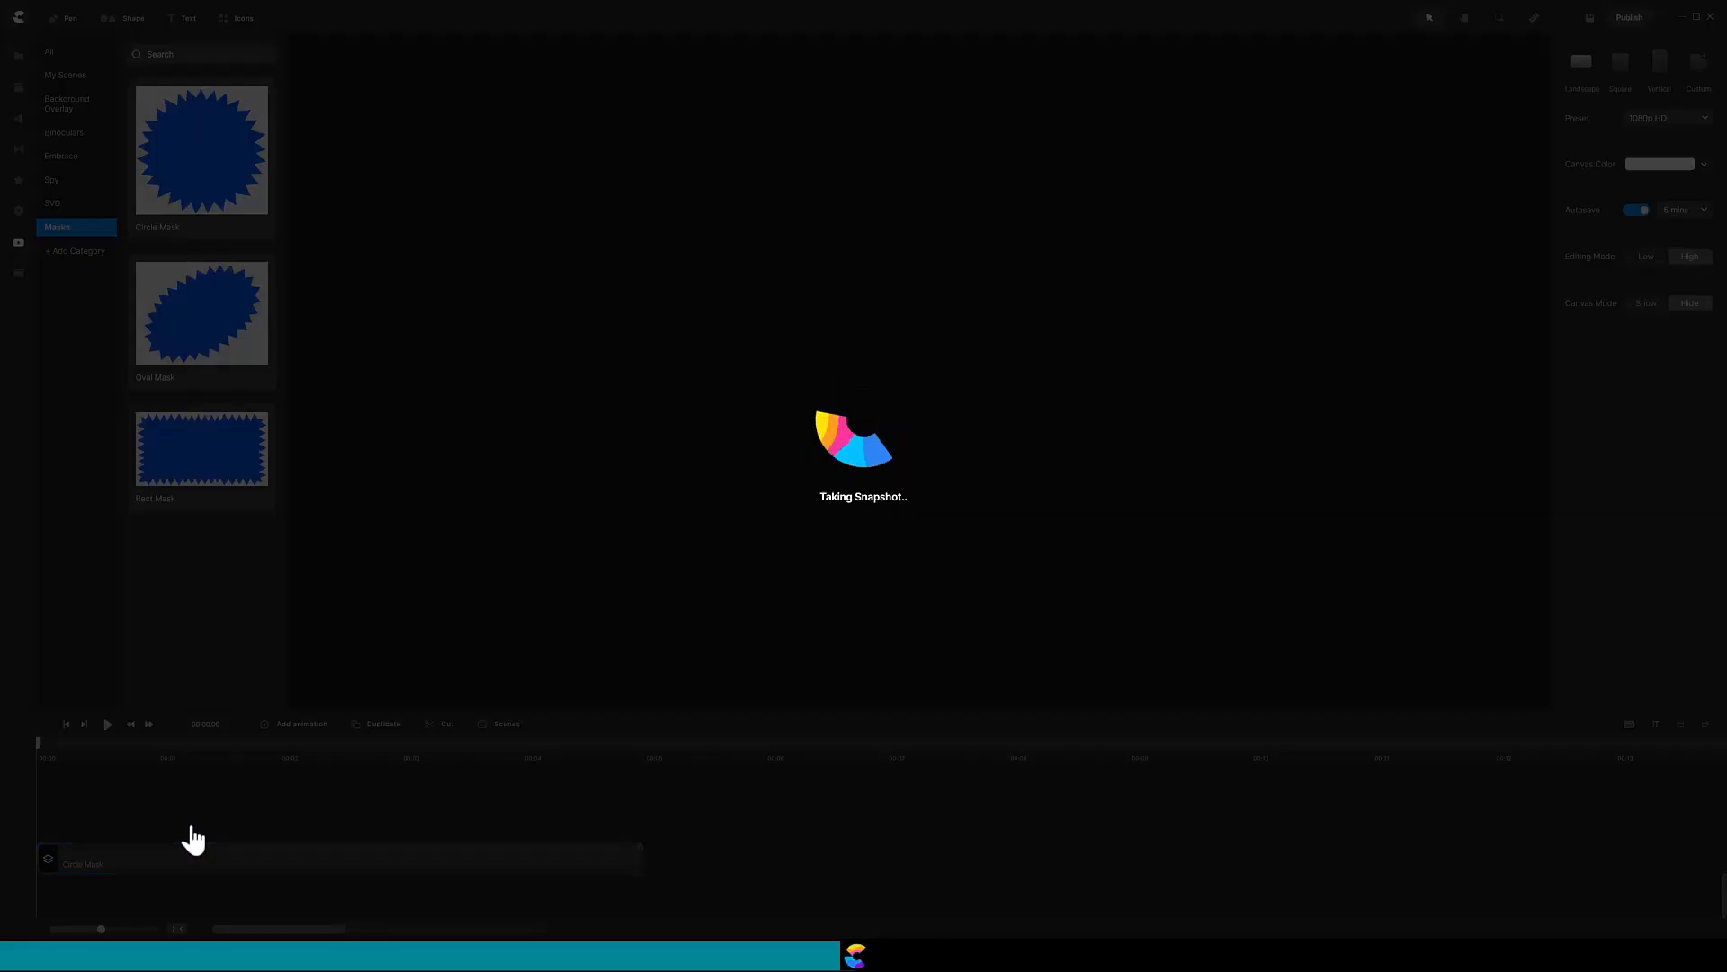
pyautogui.click(182, 851)
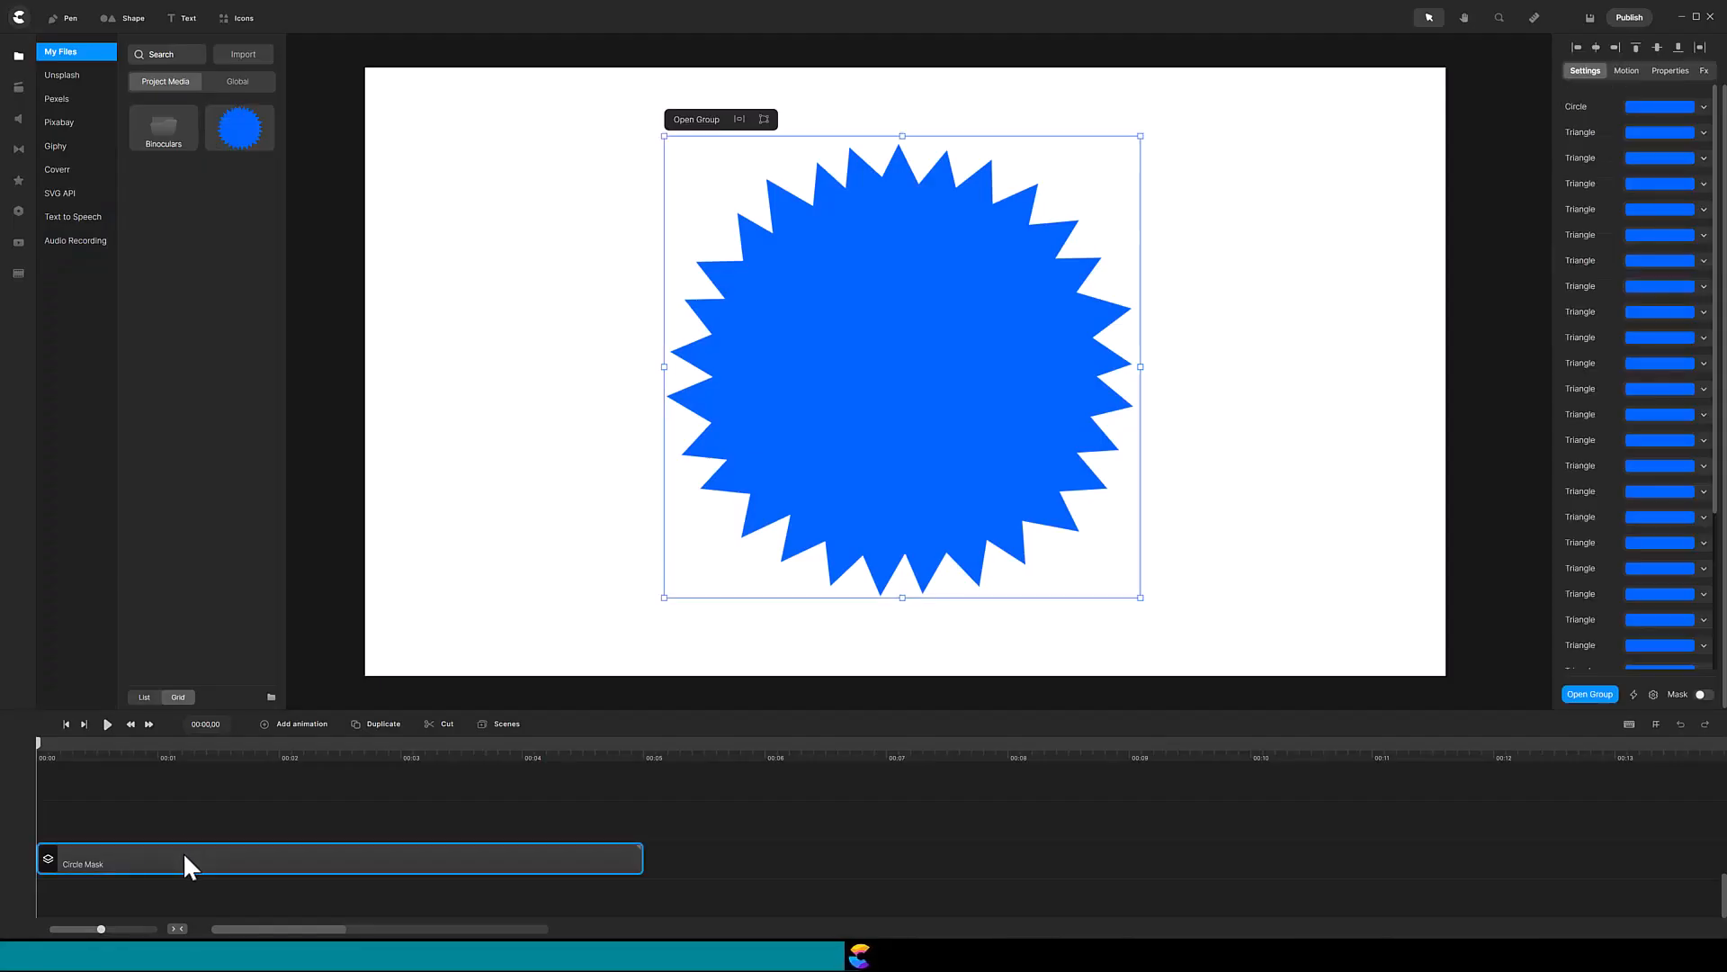
pyautogui.press('Delete')
pyautogui.click(241, 140)
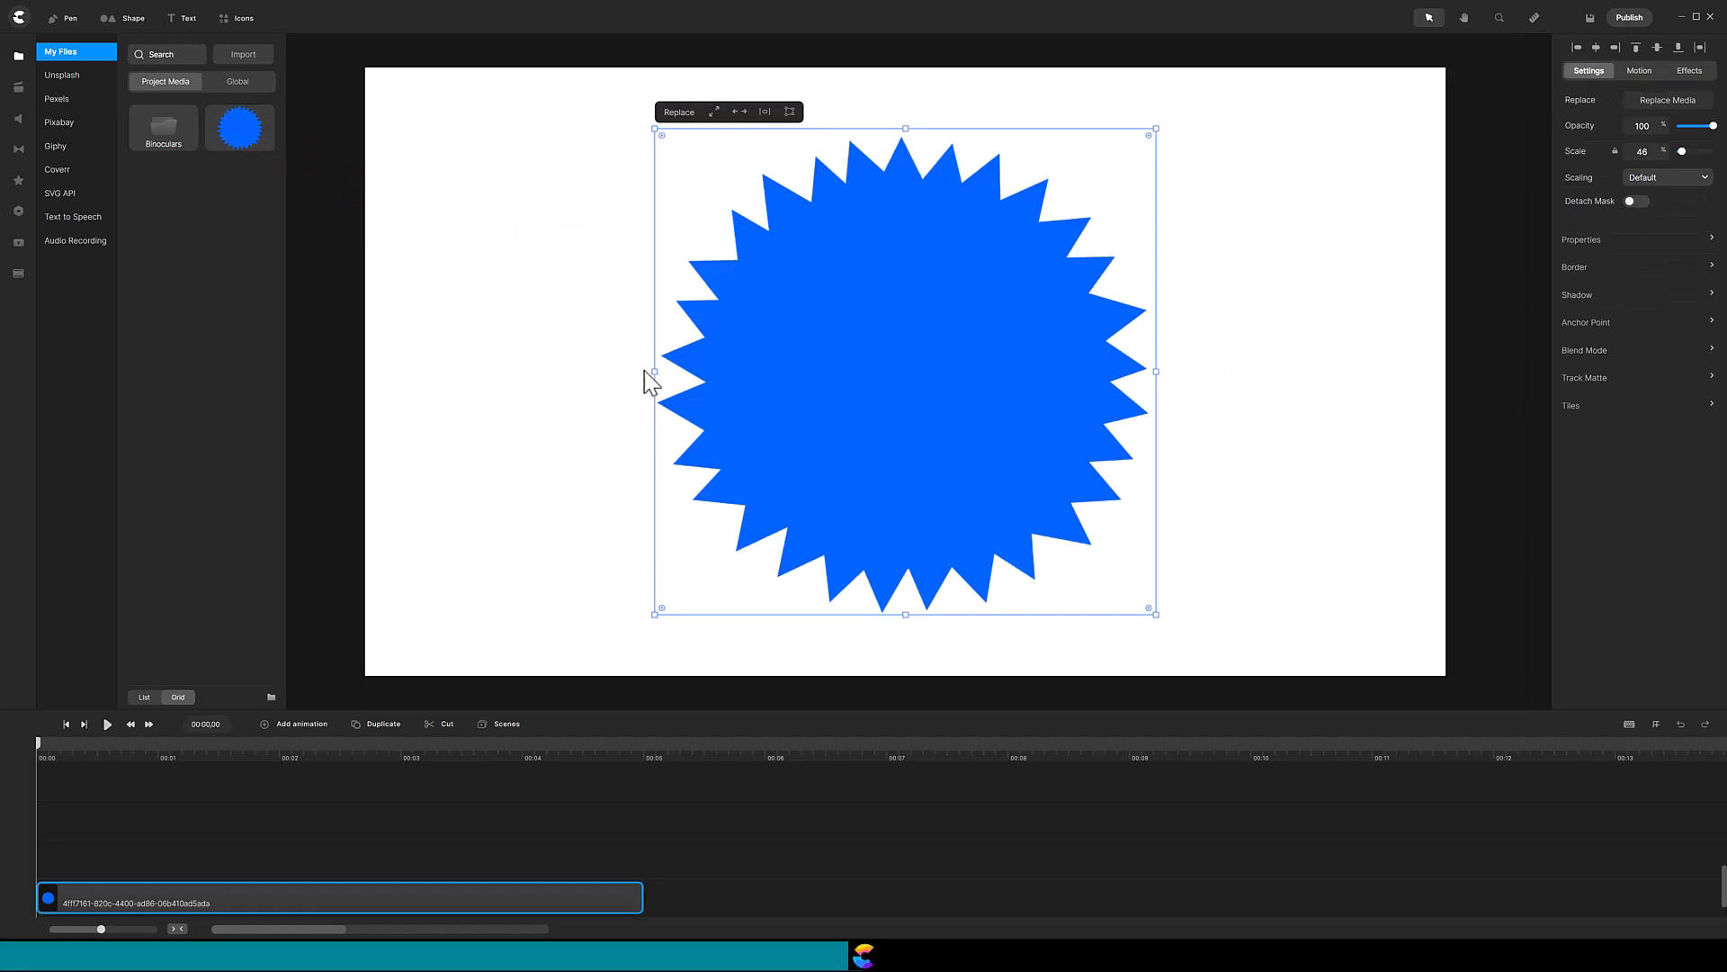
# Distort the circle snapshot by pulling its upper-right corner inward, and extend its layer past 10 seconds
pyautogui.click(790, 111)
pyautogui.moveTo(1155, 129); pyautogui.dragTo(1133, 303)
pyautogui.click(790, 112)
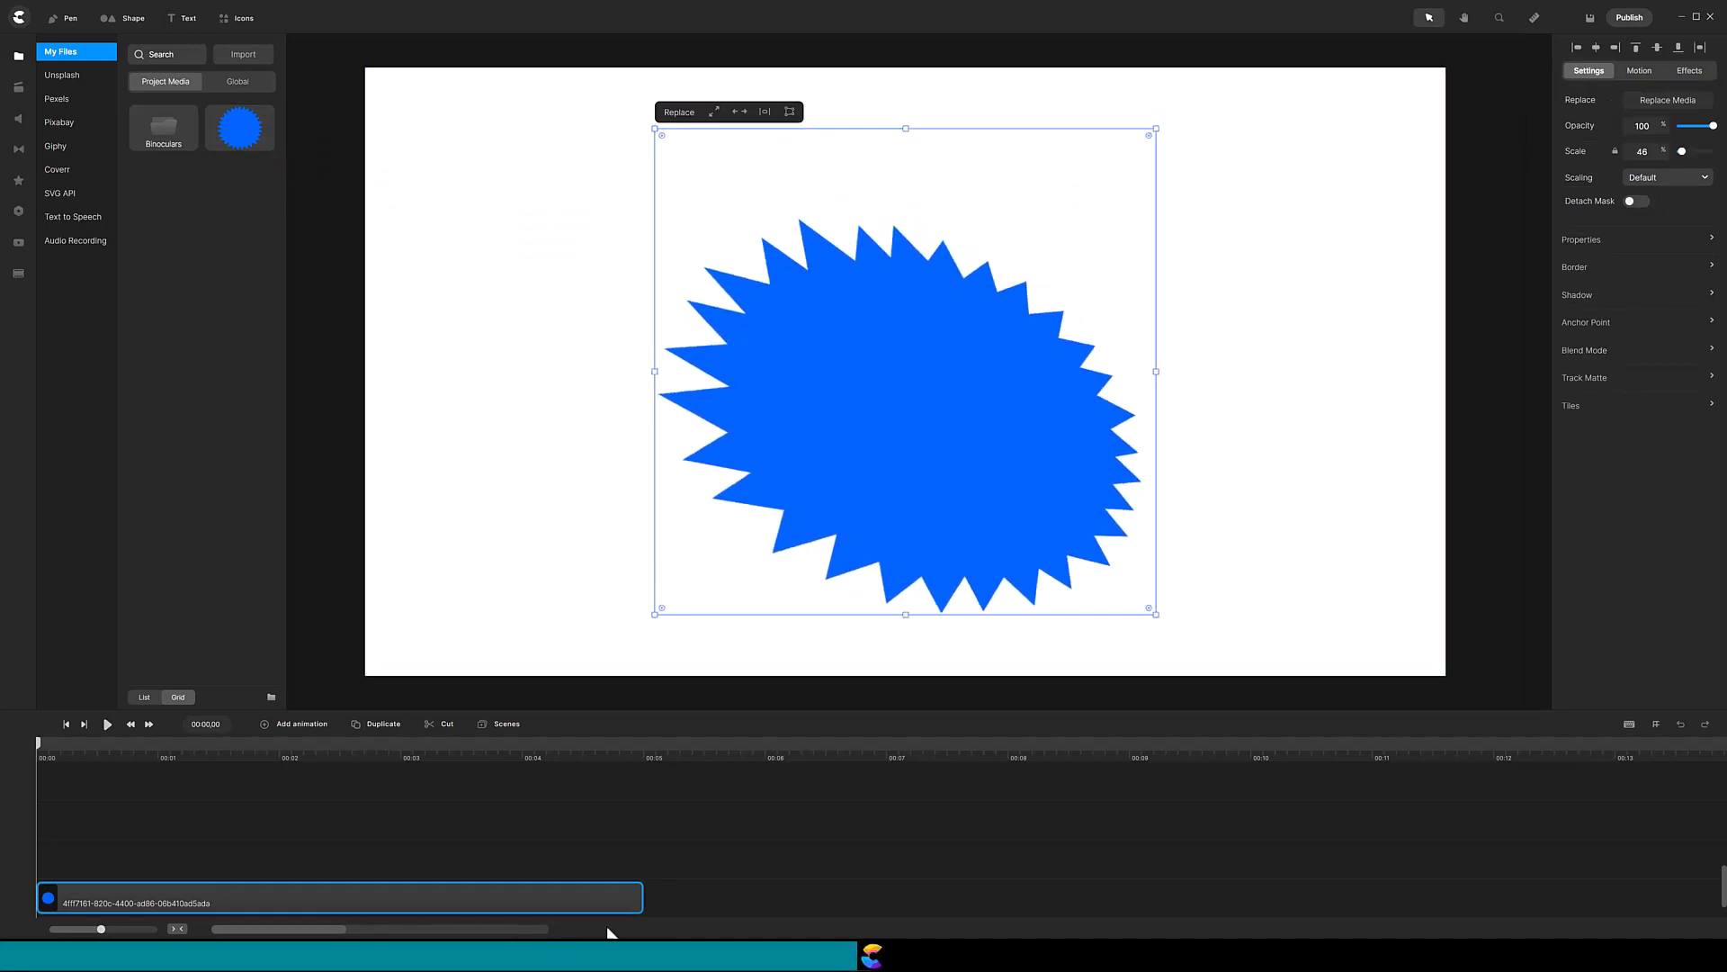
pyautogui.moveTo(642, 903); pyautogui.dragTo(1333, 915)
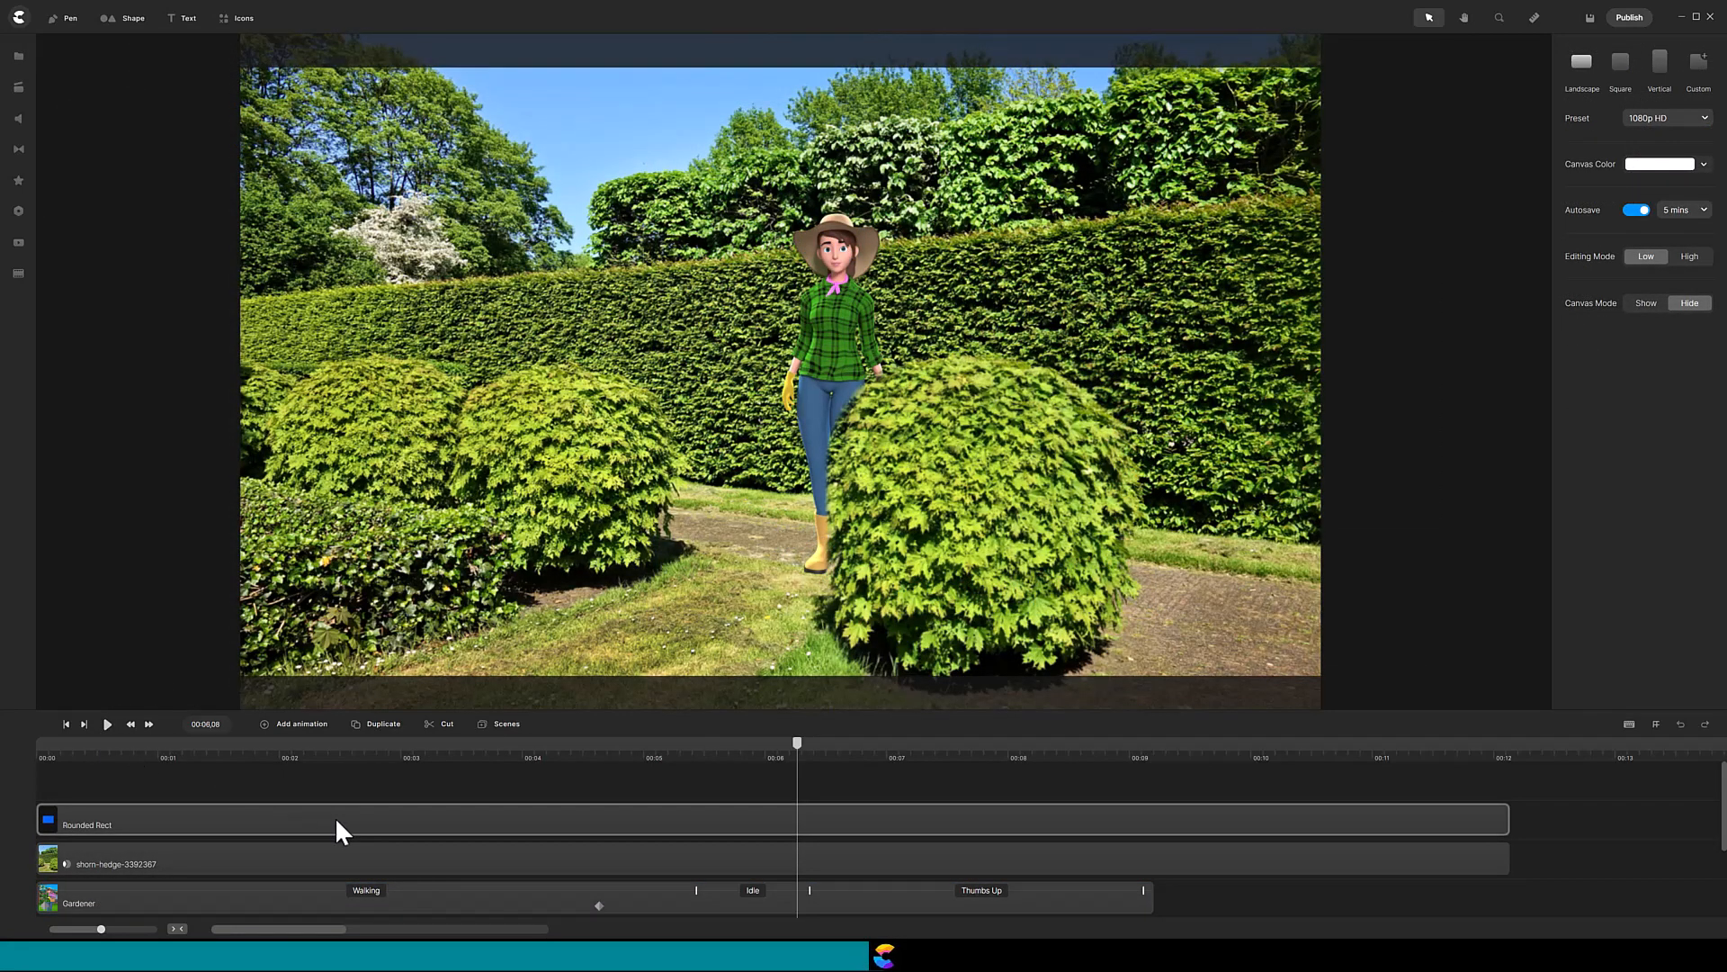
# In the garden project, delete the Rounded Rect mask layer and return the playhead to the start
pyautogui.click(336, 822)
pyautogui.rightClick(337, 821)
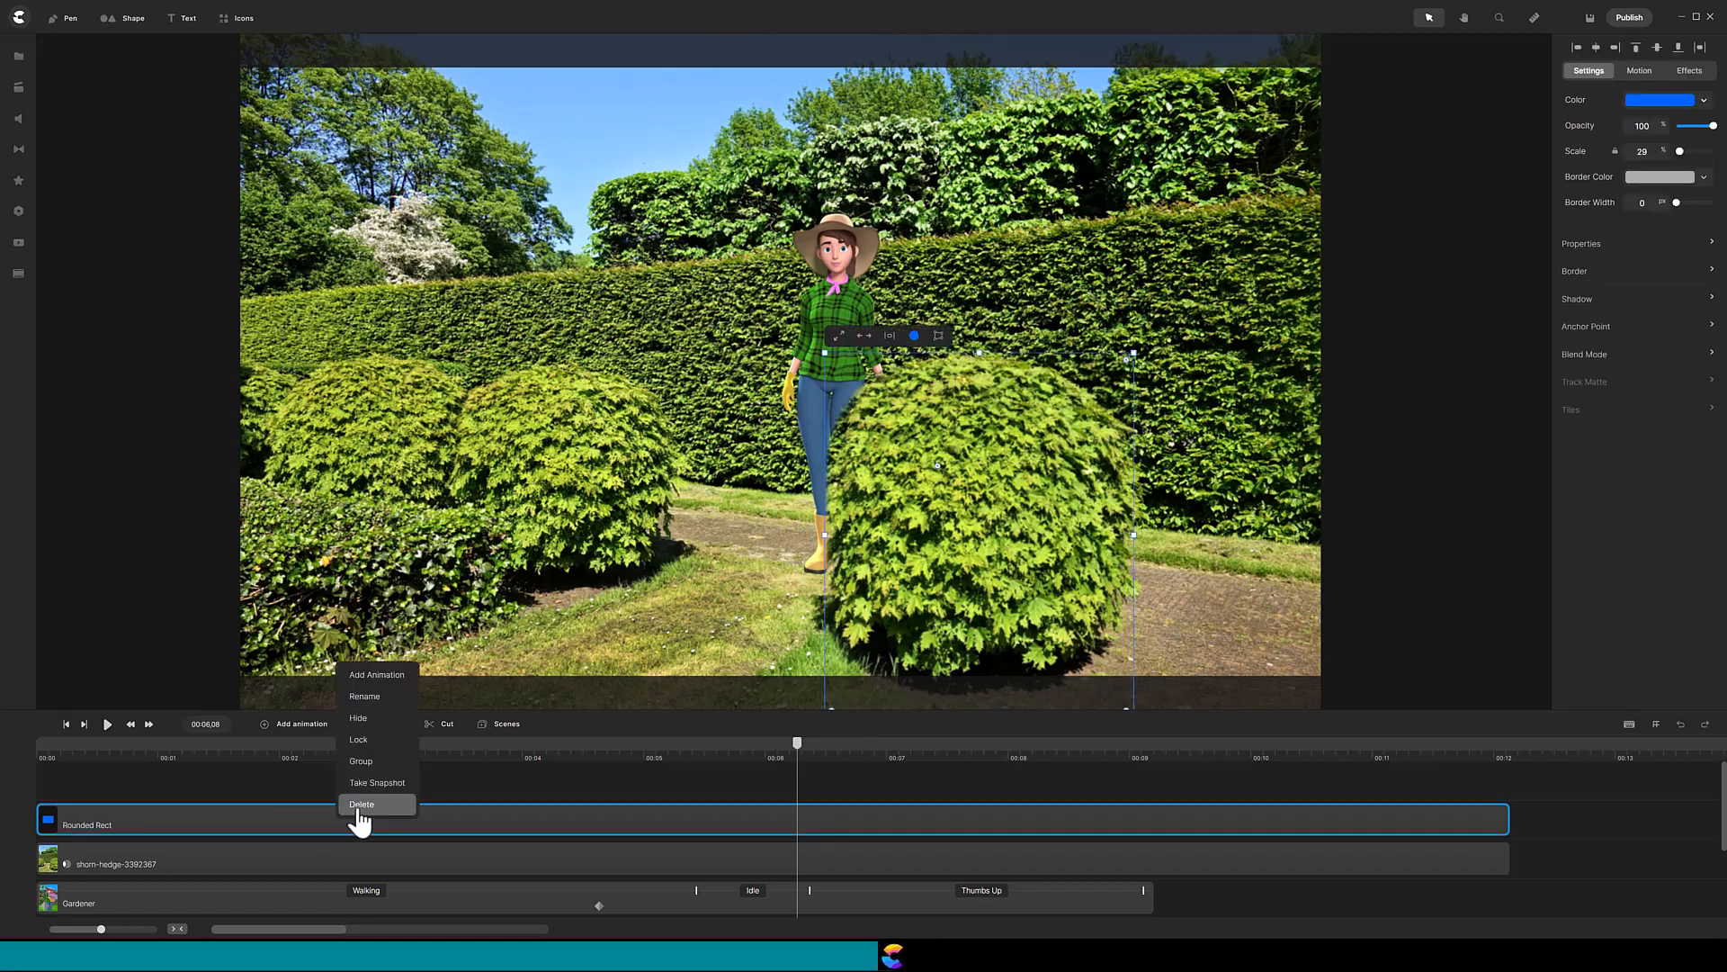
pyautogui.click(360, 805)
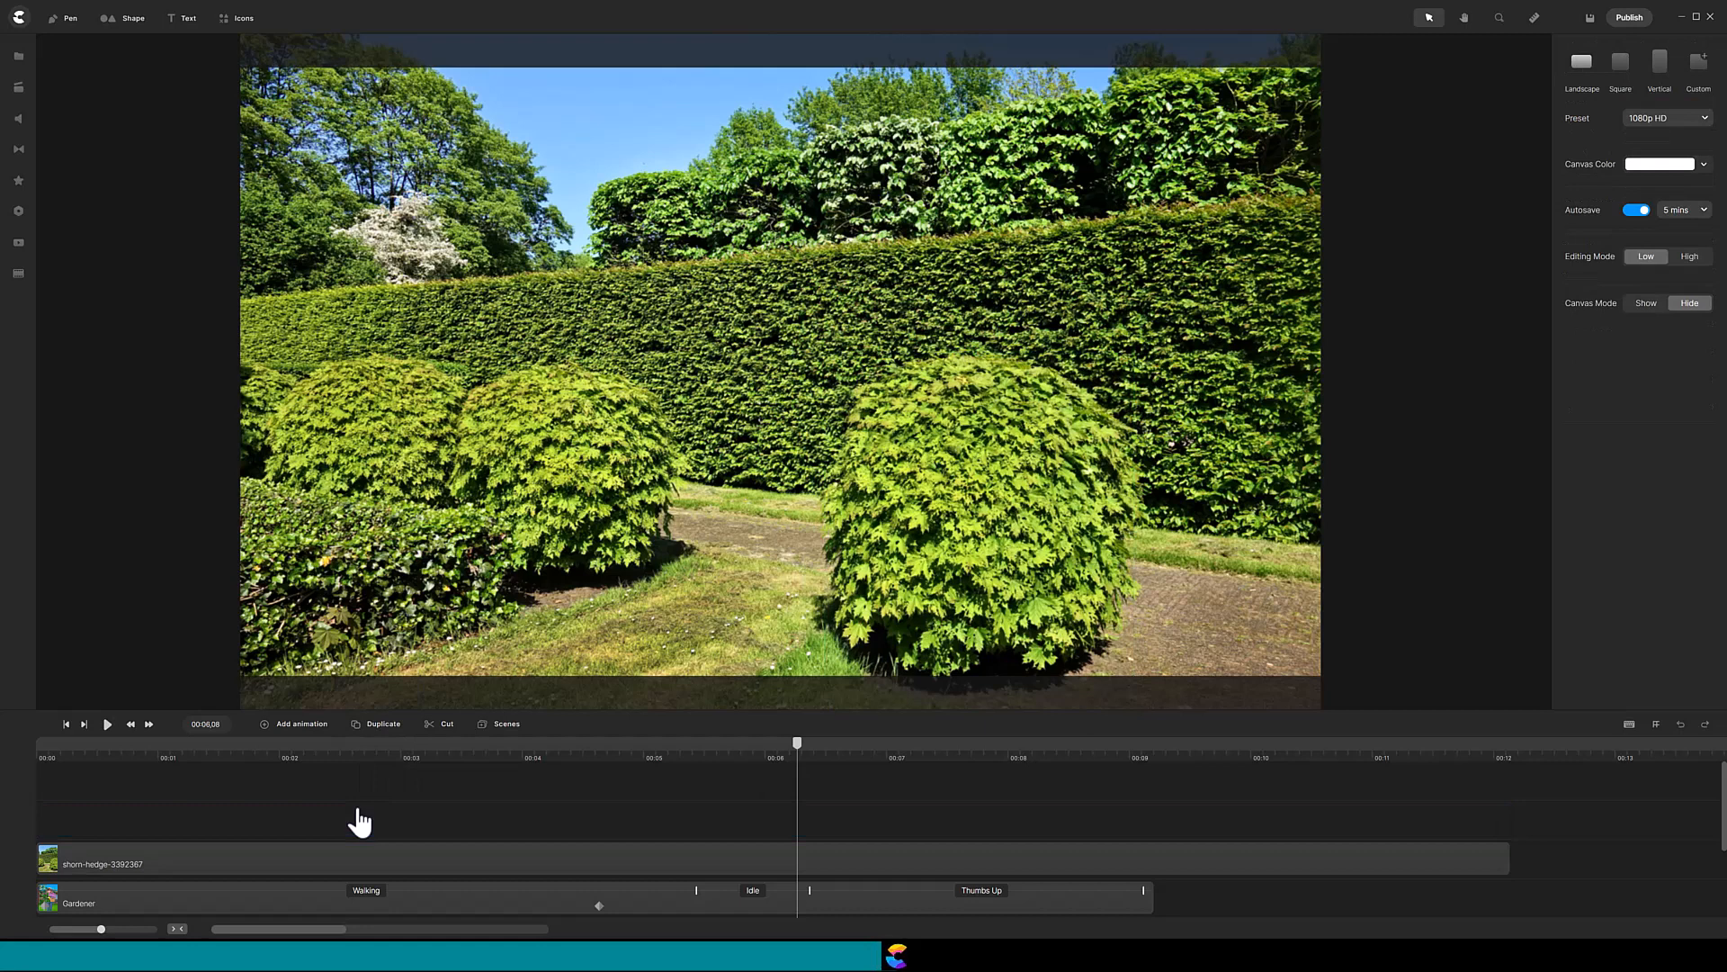
pyautogui.click(67, 725)
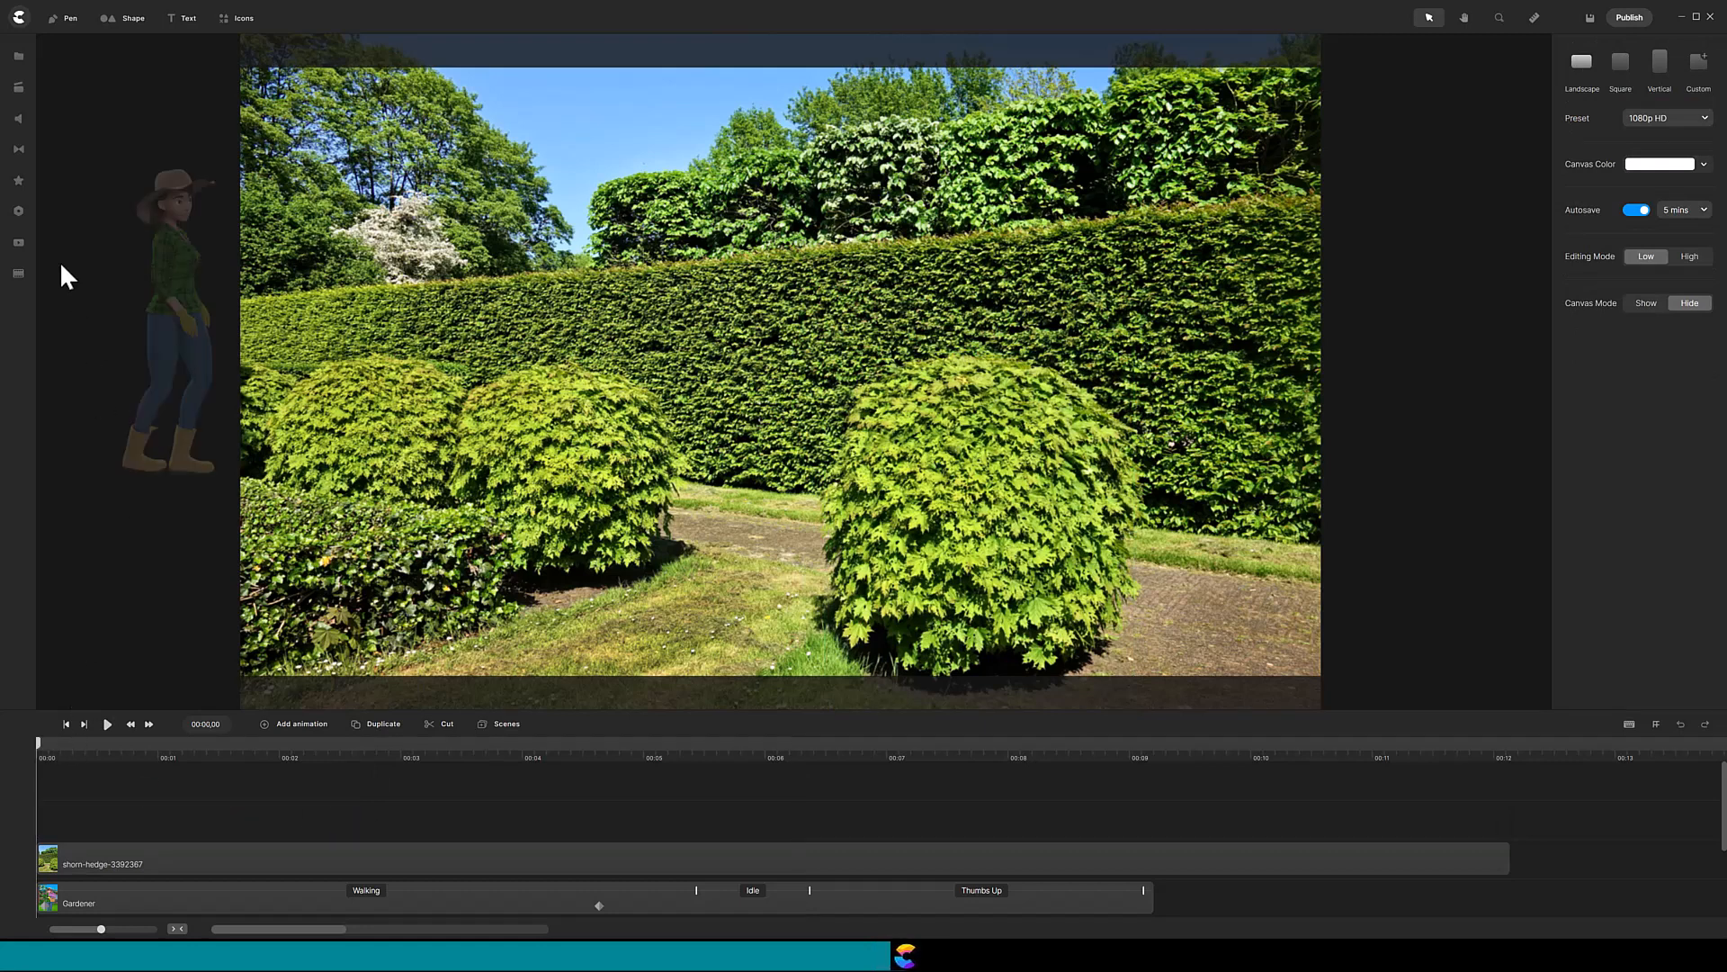
# Add the Oval Mask scene from the Masks category to the garden canvas
pyautogui.click(20, 245)
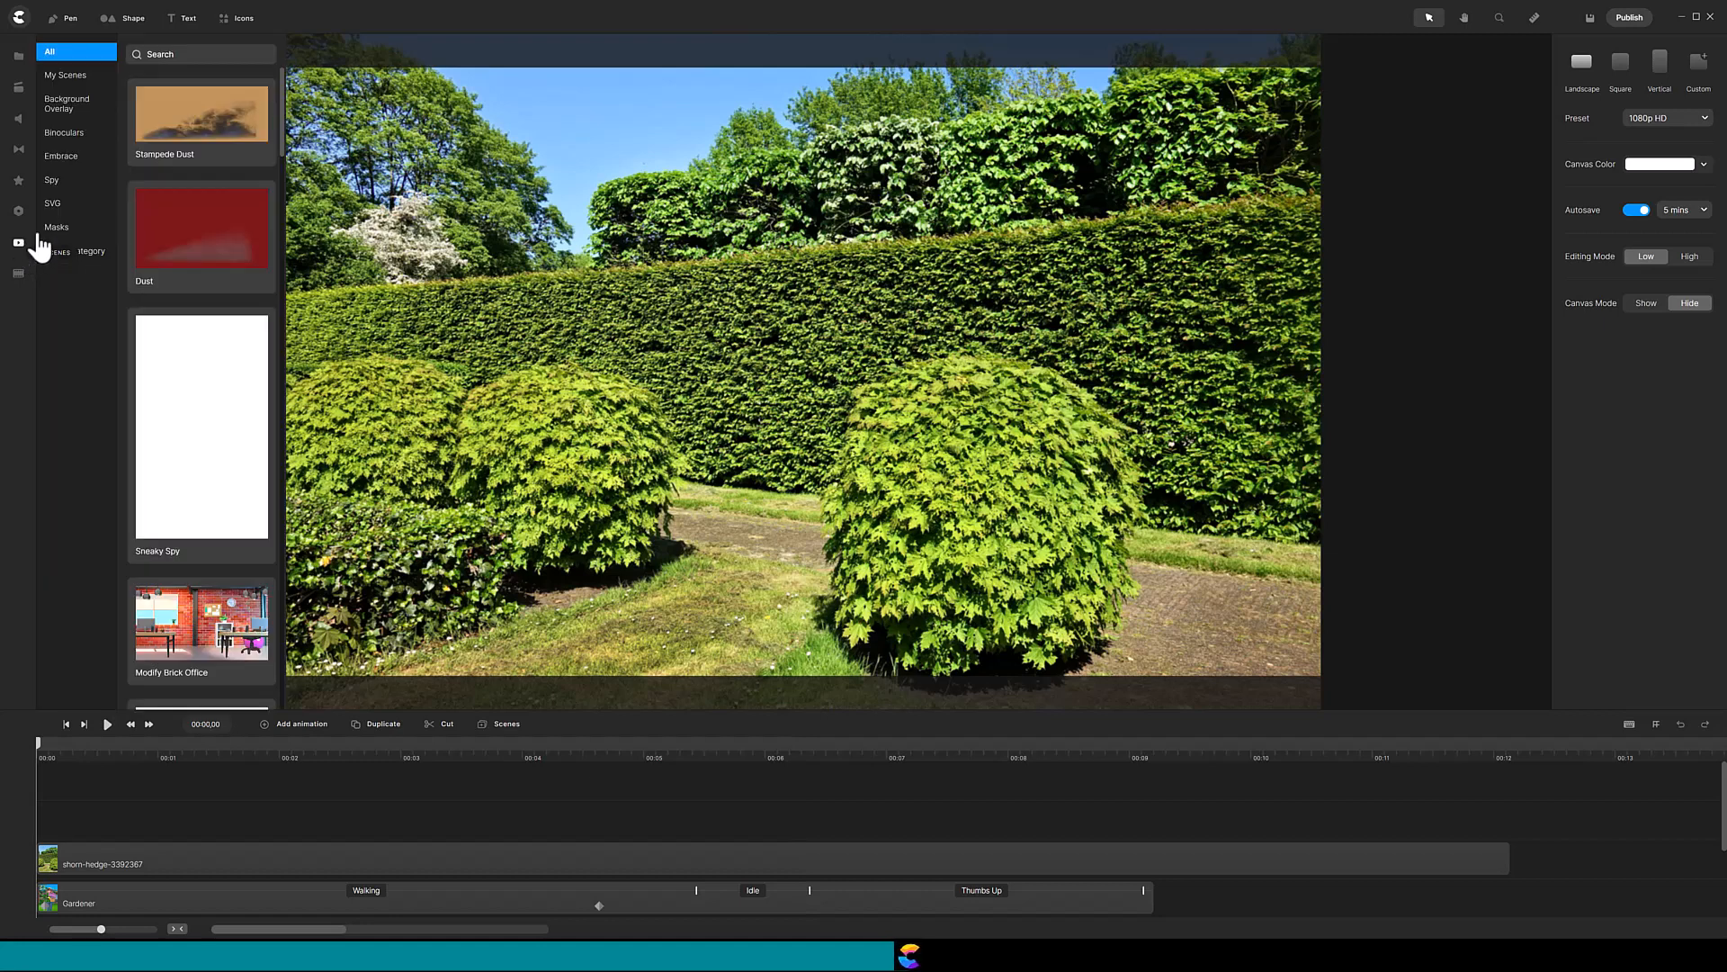
pyautogui.click(54, 229)
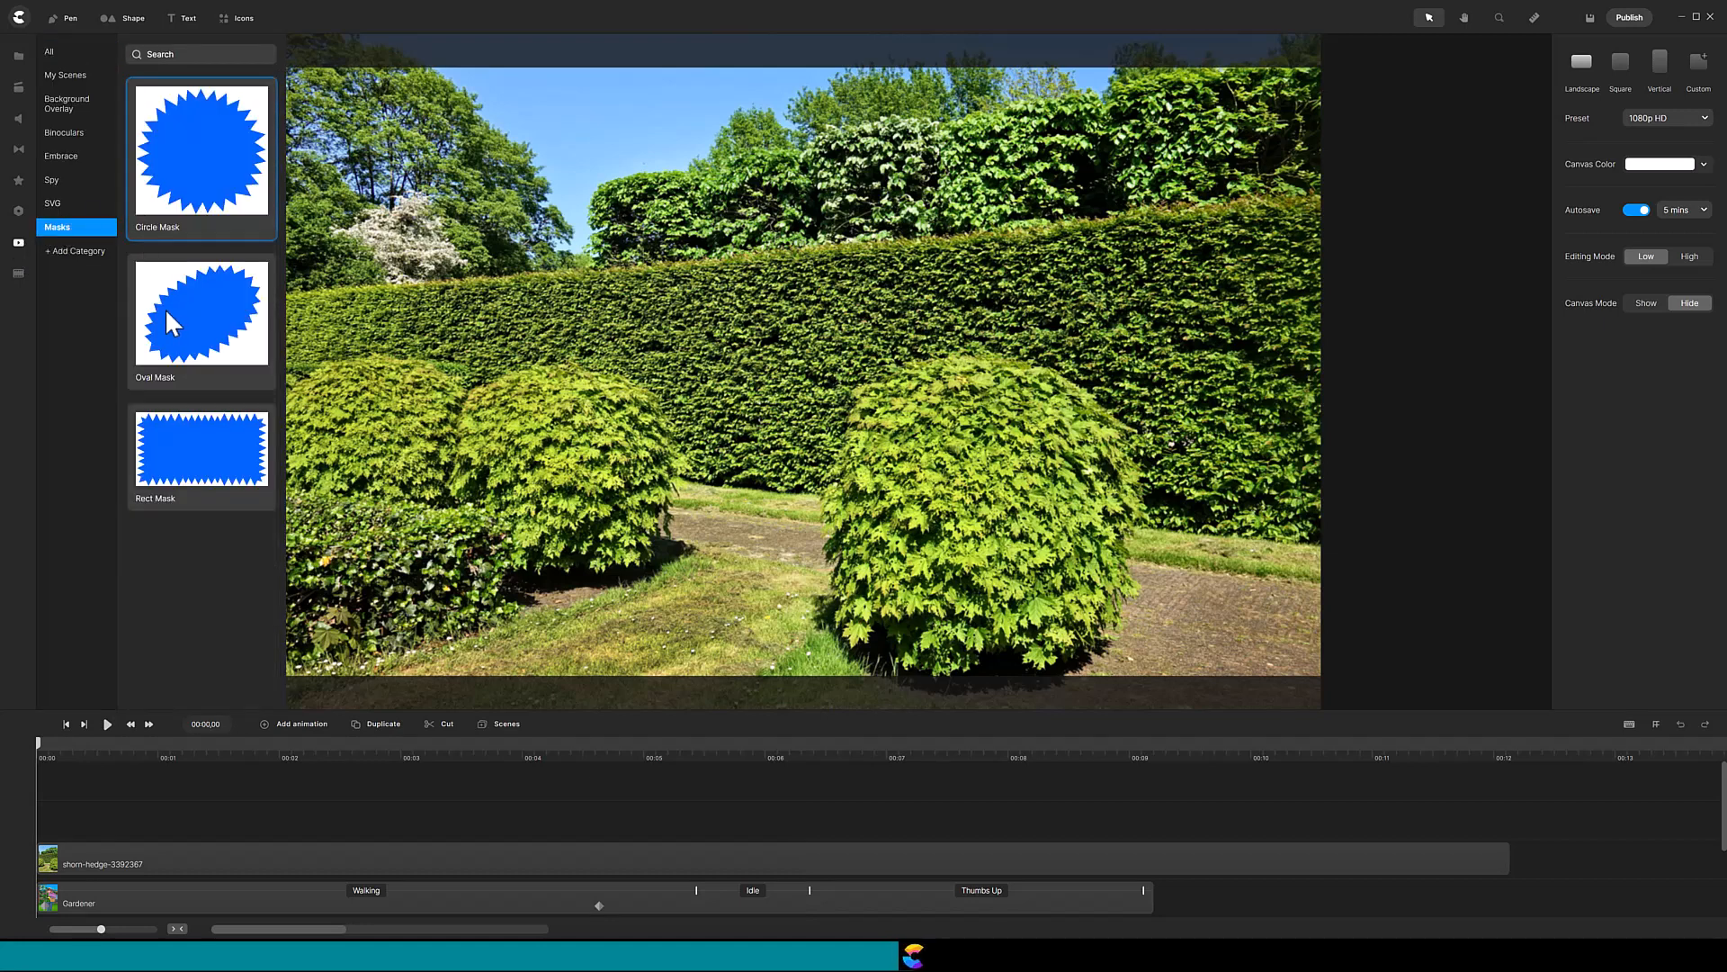
pyautogui.moveTo(166, 310); pyautogui.dragTo(727, 342)
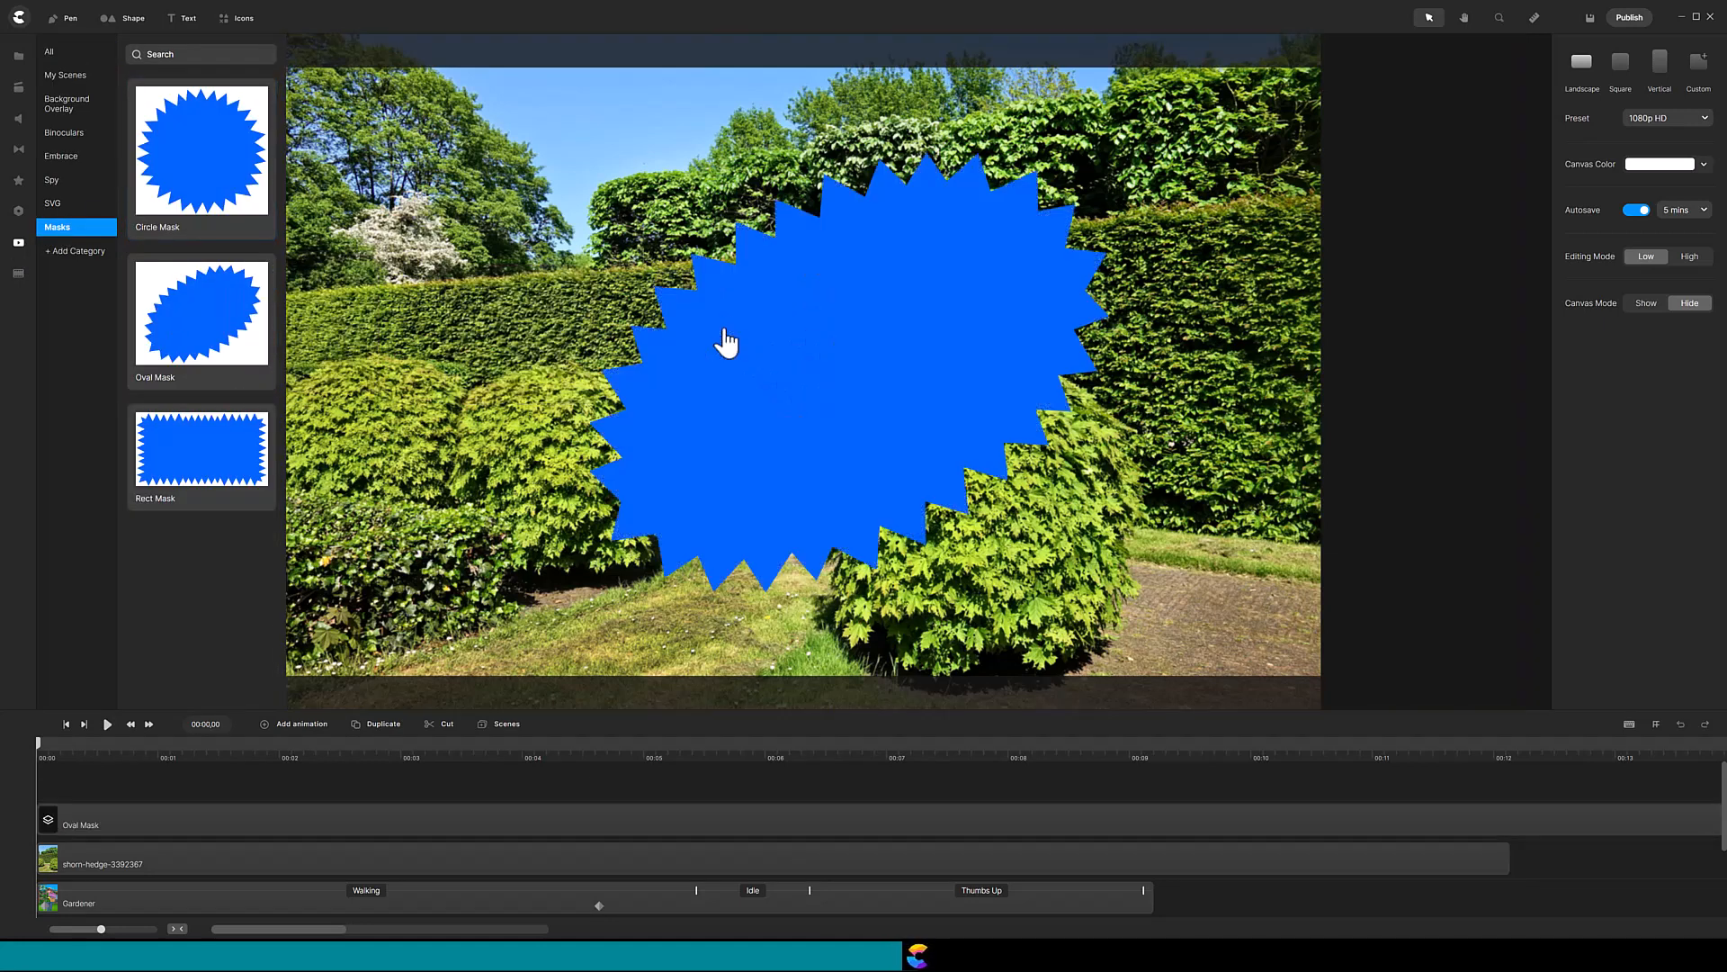
# Take a snapshot of the Oval Mask group, delete the group and add the snapshot image to the canvas
pyautogui.click(279, 824)
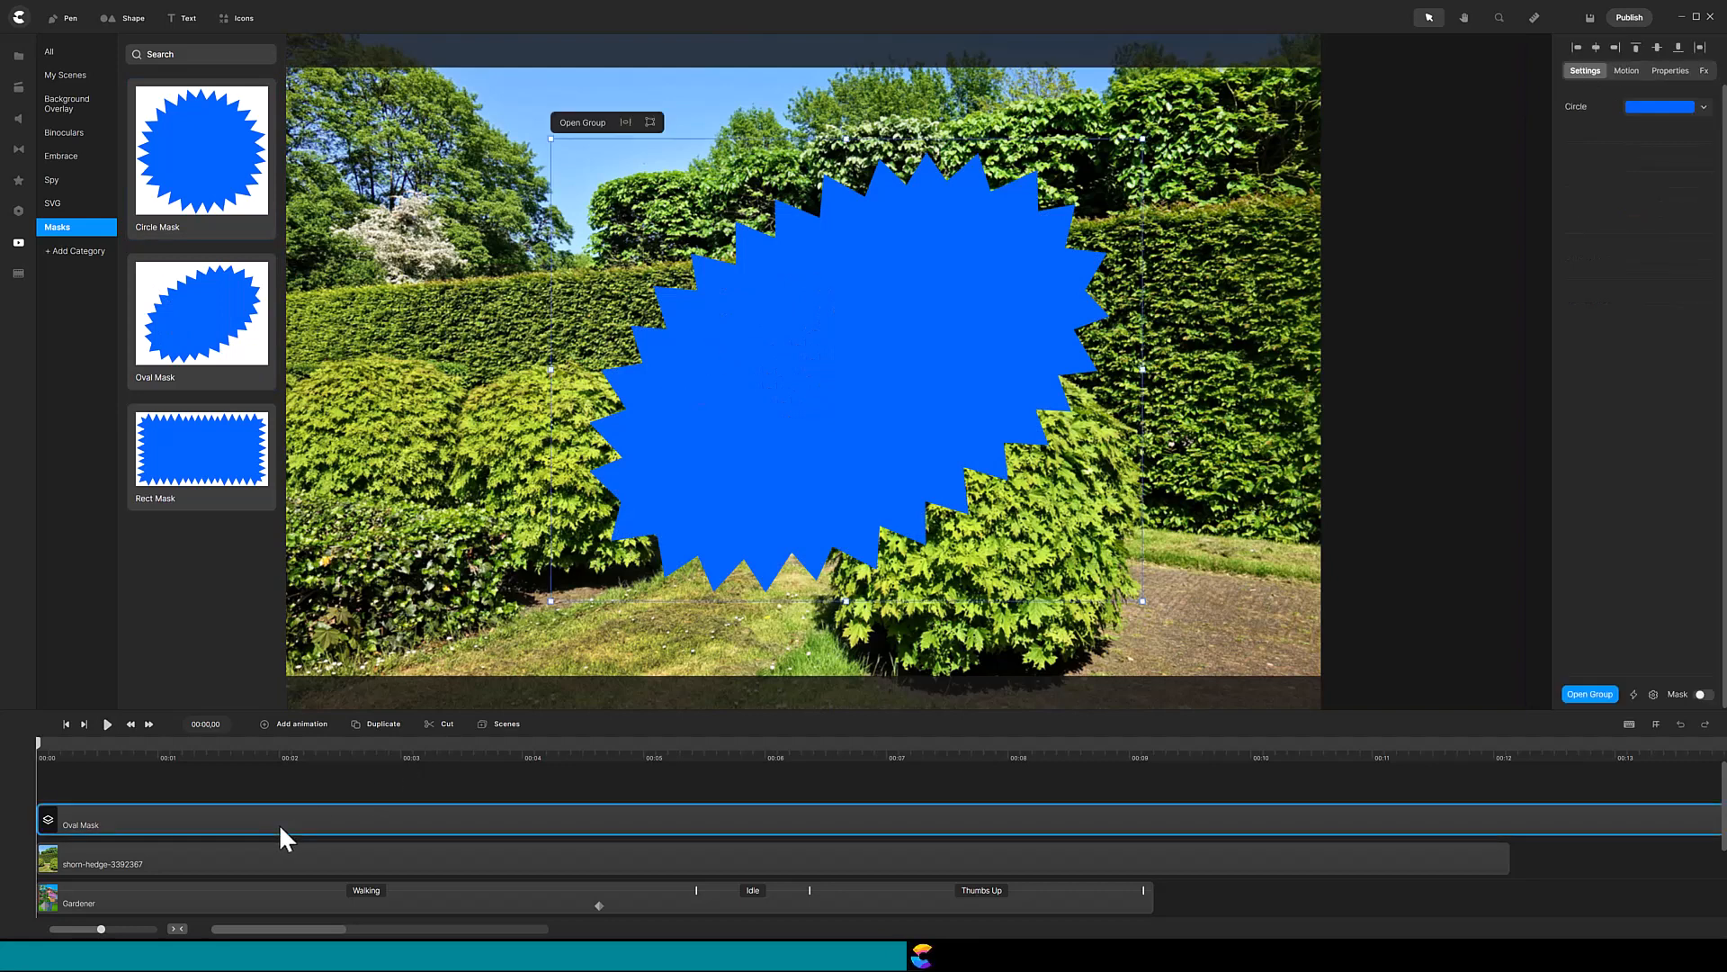
pyautogui.rightClick(279, 823)
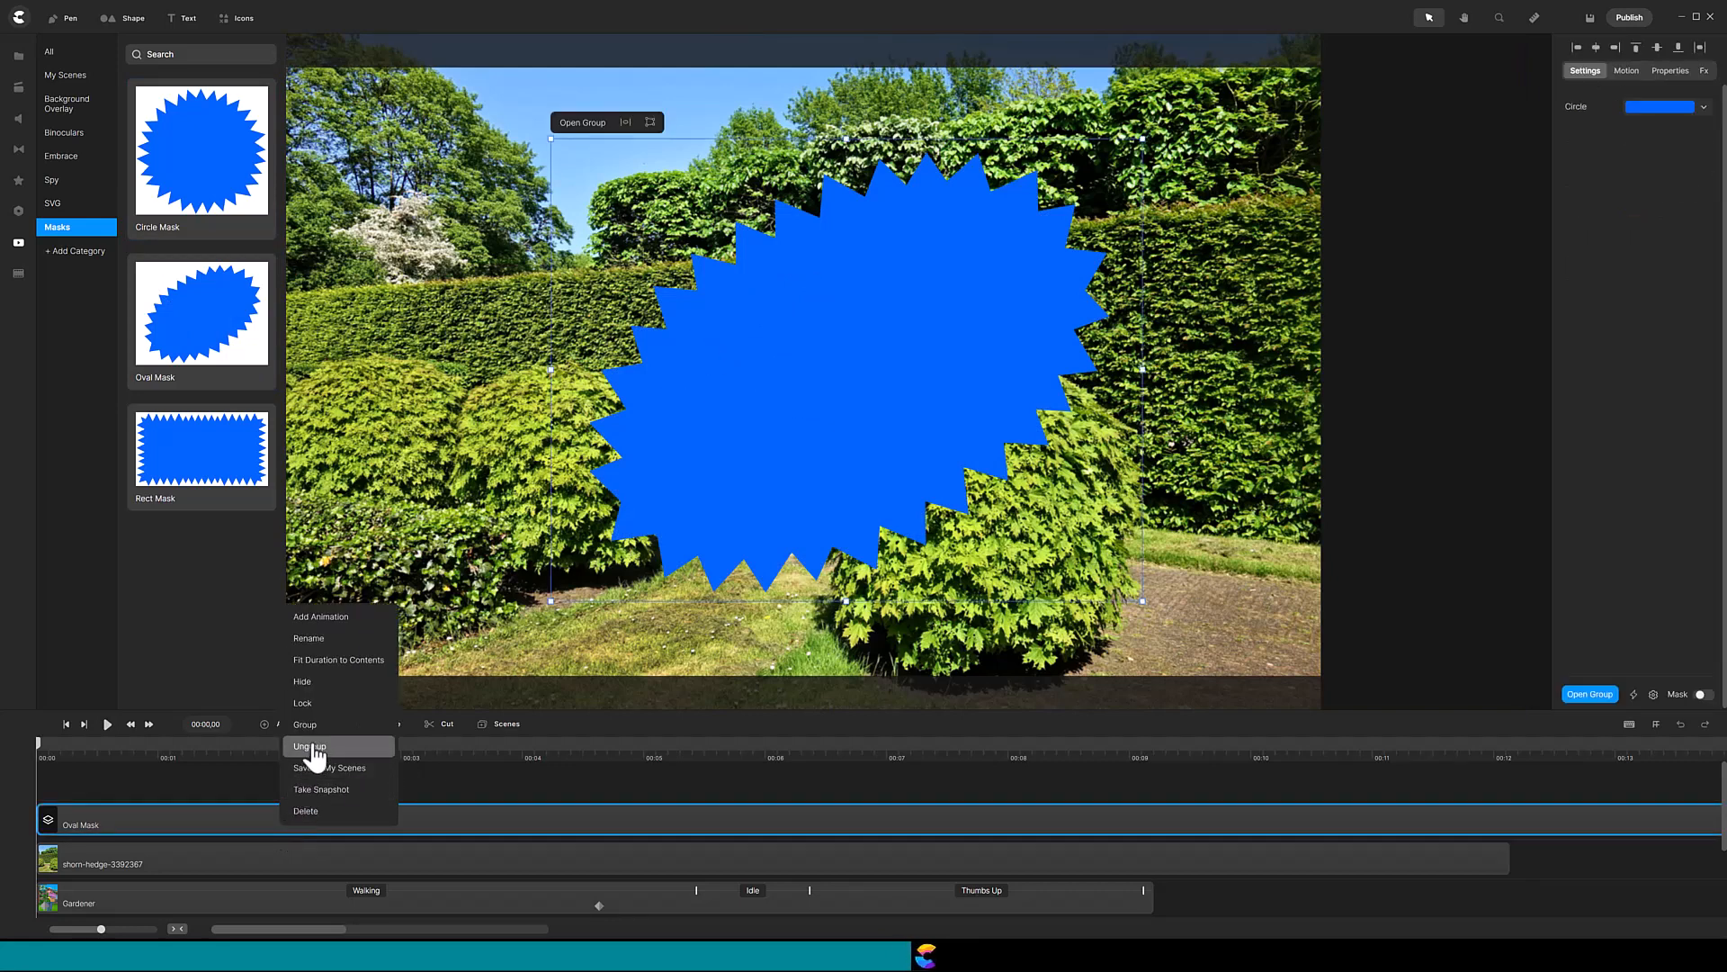
pyautogui.click(306, 792)
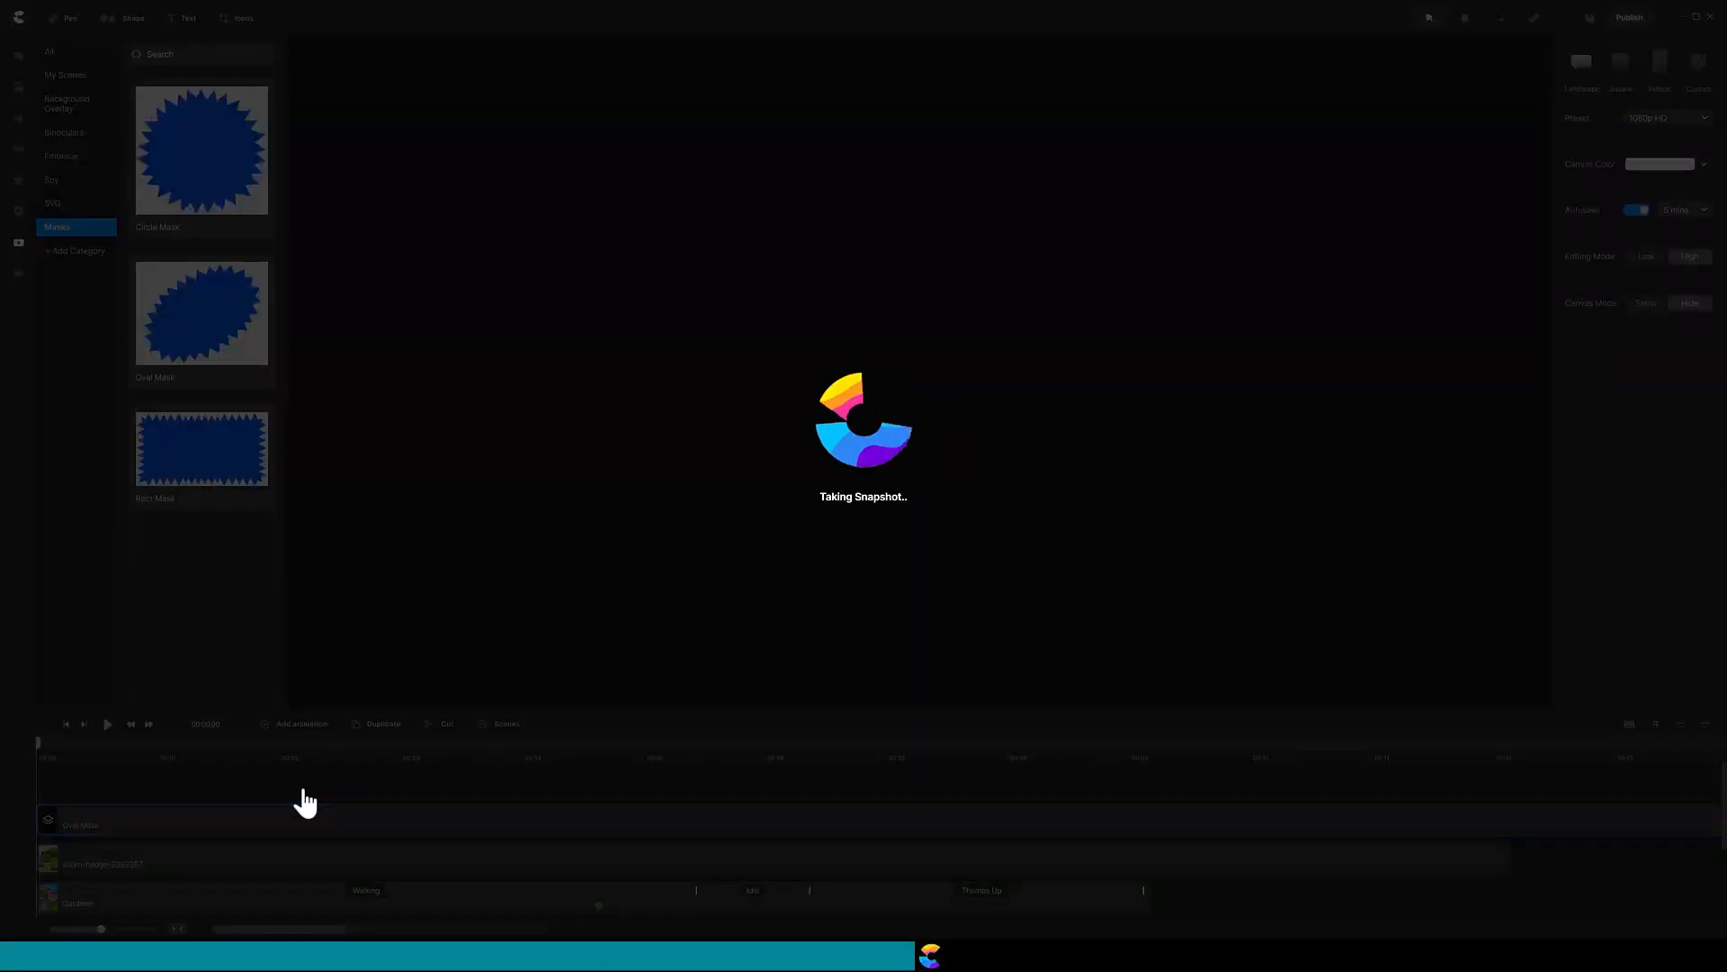
pyautogui.click(246, 822)
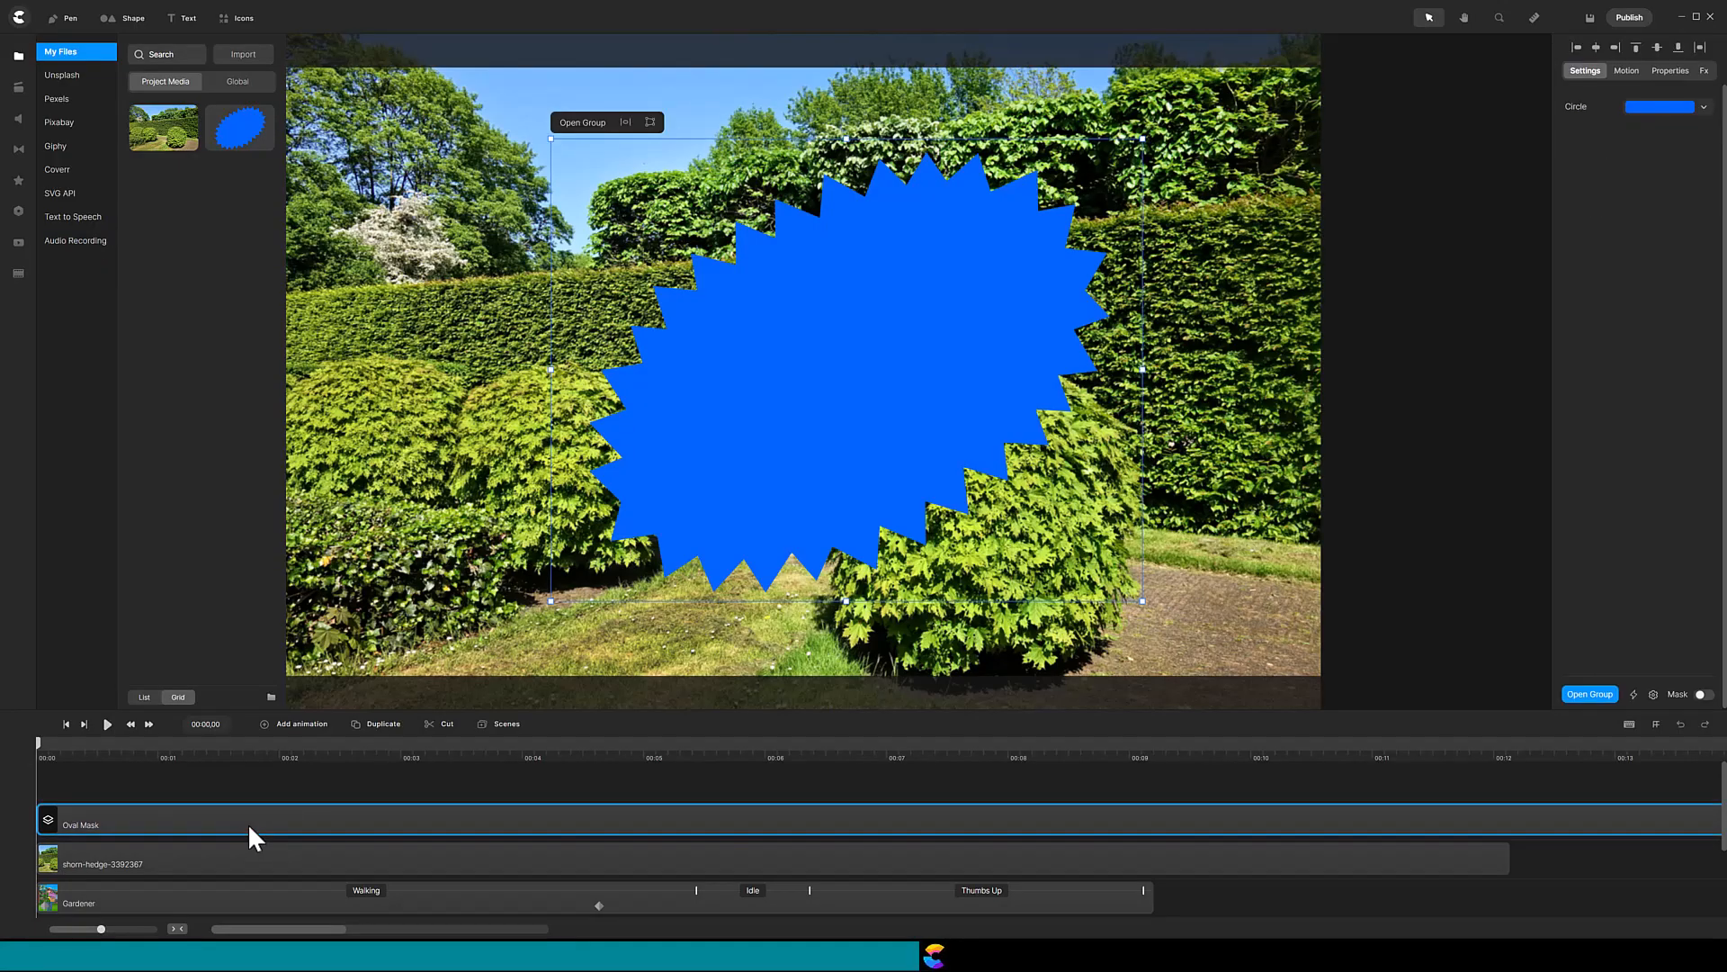
pyautogui.press('Delete')
pyautogui.moveTo(231, 137); pyautogui.dragTo(779, 356)
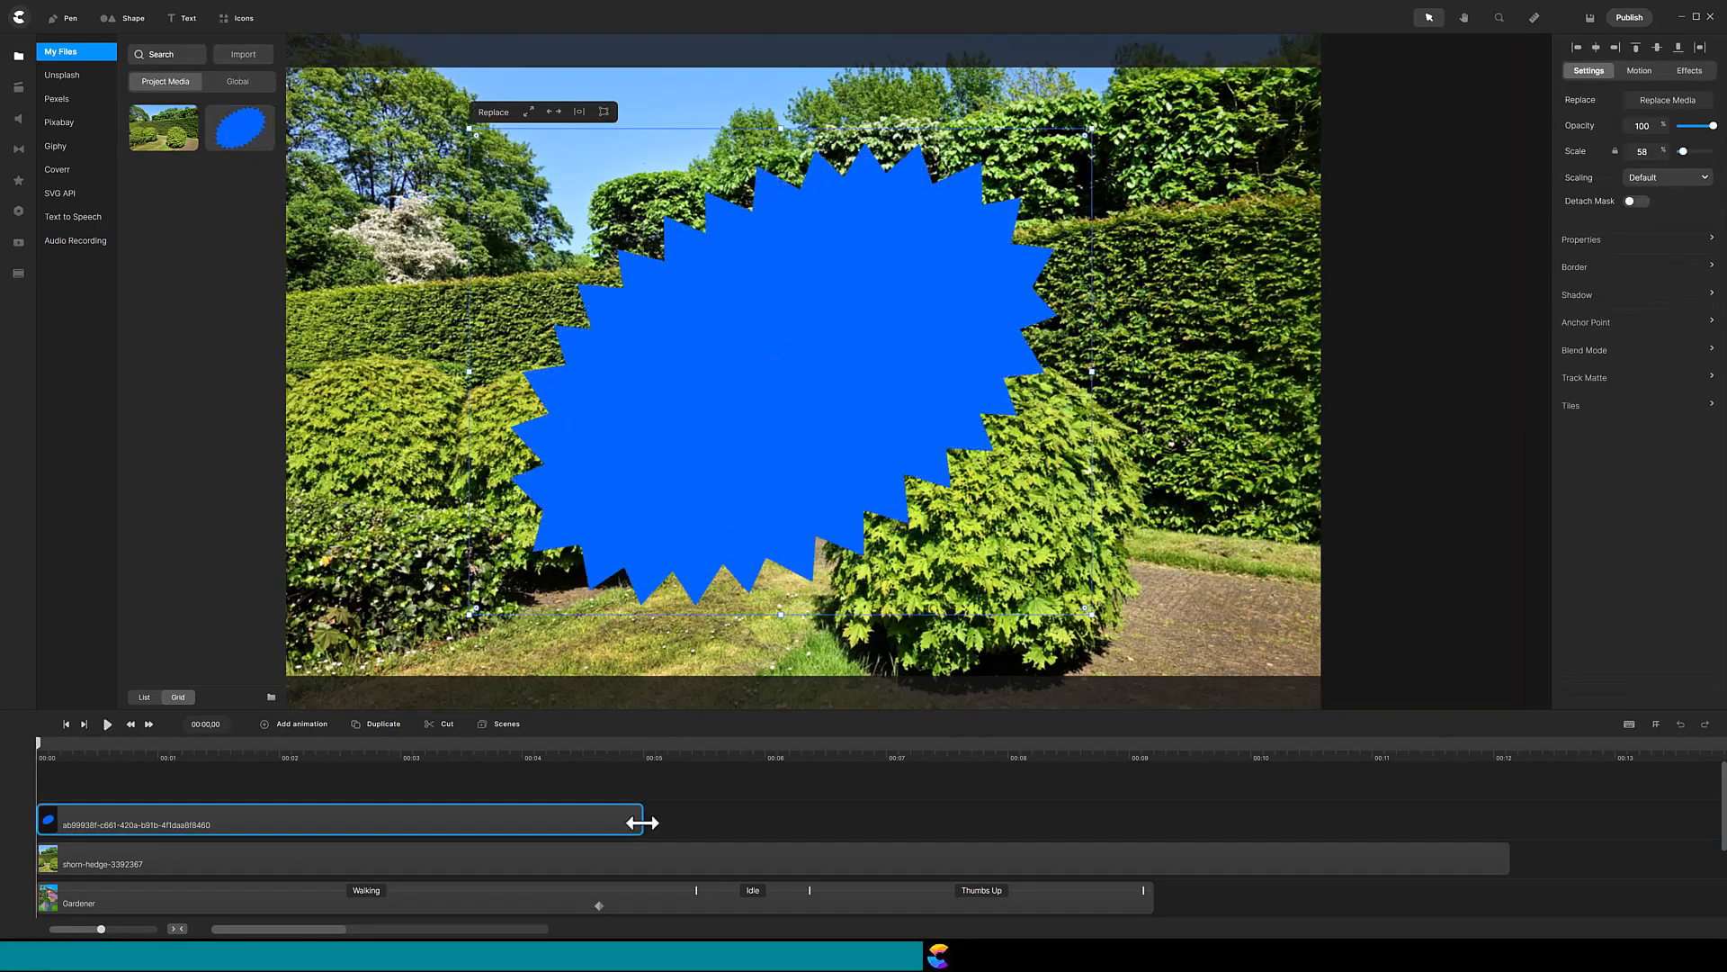
# Extend the oval image's layer to about 13.8 seconds, shrink the image and move it over the large right bush
pyautogui.moveTo(644, 821); pyautogui.dragTo(1713, 818)
pyautogui.moveTo(1092, 128); pyautogui.dragTo(798, 449)
pyautogui.moveTo(639, 499); pyautogui.dragTo(1088, 492)
# Duplicate the oval image twice and rotate and position the copies to cover the right and left sides of the large bush
pyautogui.click(383, 733)
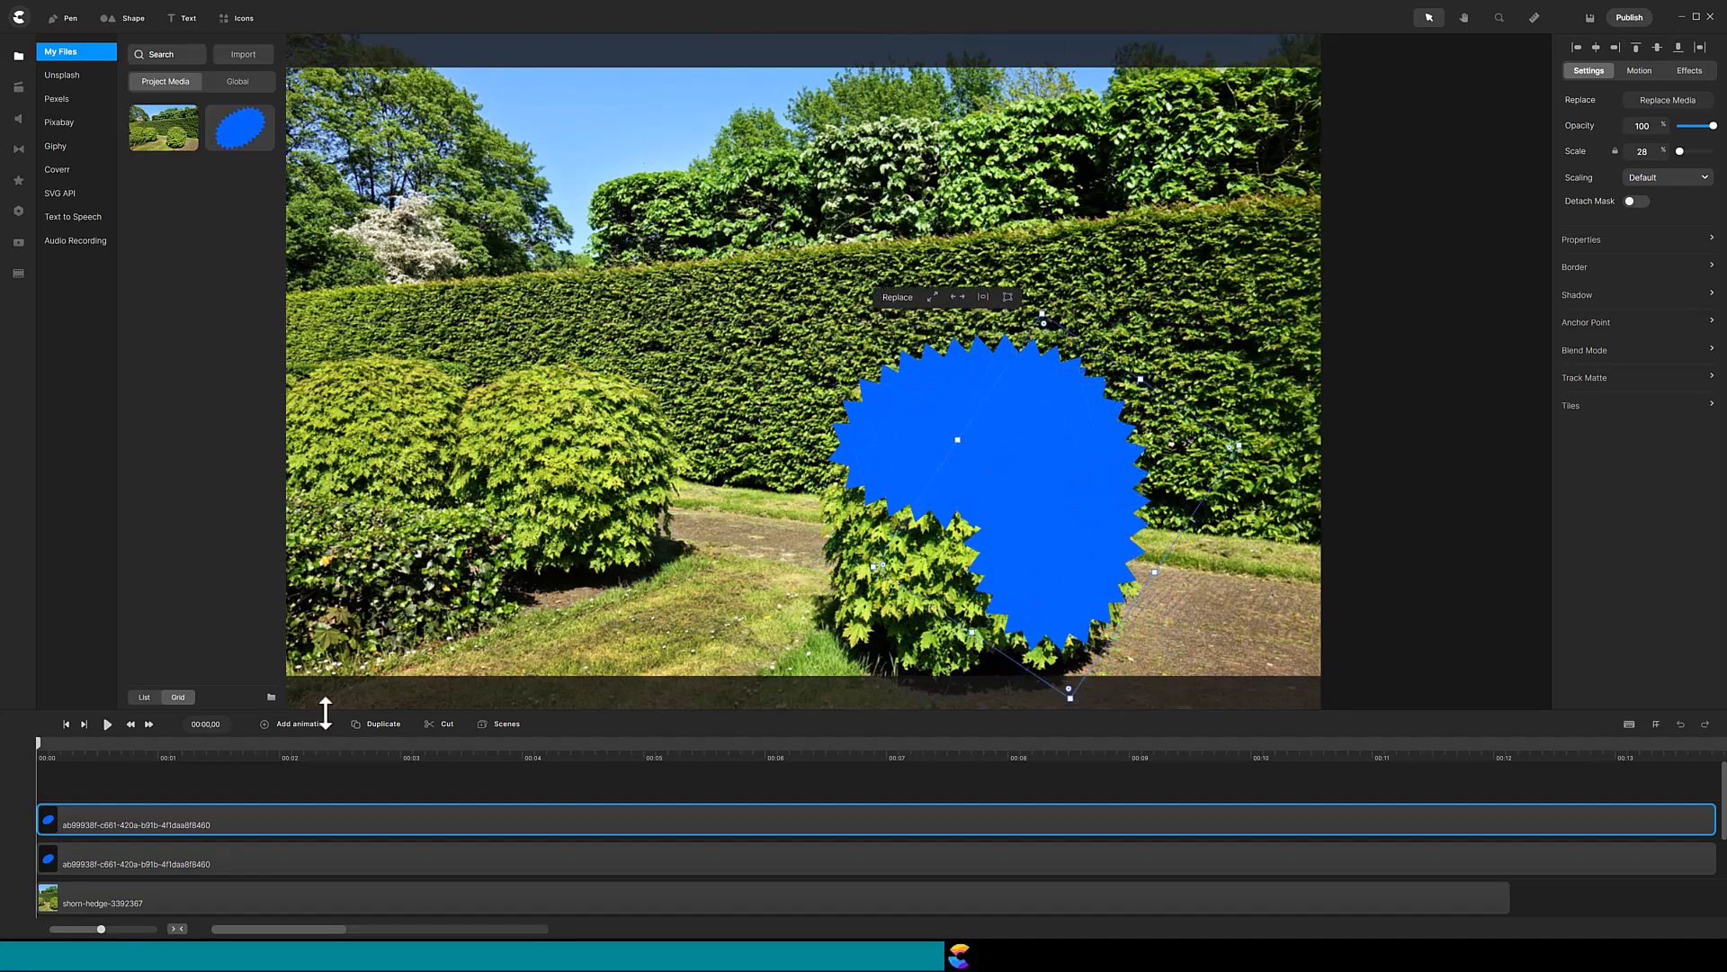
pyautogui.click(382, 731)
pyautogui.moveTo(1255, 449); pyautogui.dragTo(1214, 369)
pyautogui.moveTo(1041, 526); pyautogui.dragTo(921, 560)
pyautogui.moveTo(957, 384); pyautogui.dragTo(943, 470)
pyautogui.moveTo(947, 563)
pyautogui.mouseDown()
pyautogui.moveTo(926, 567)
pyautogui.moveTo(942, 548)
pyautogui.mouseUp()
# Add one more oval duplicate and fit it over the large bush, scaled to 24%
pyautogui.click(371, 728)
pyautogui.moveTo(924, 646); pyautogui.dragTo(954, 558)
pyautogui.moveTo(1138, 536)
pyautogui.mouseDown()
pyautogui.moveTo(1156, 531)
pyautogui.moveTo(1142, 525)
pyautogui.mouseUp()
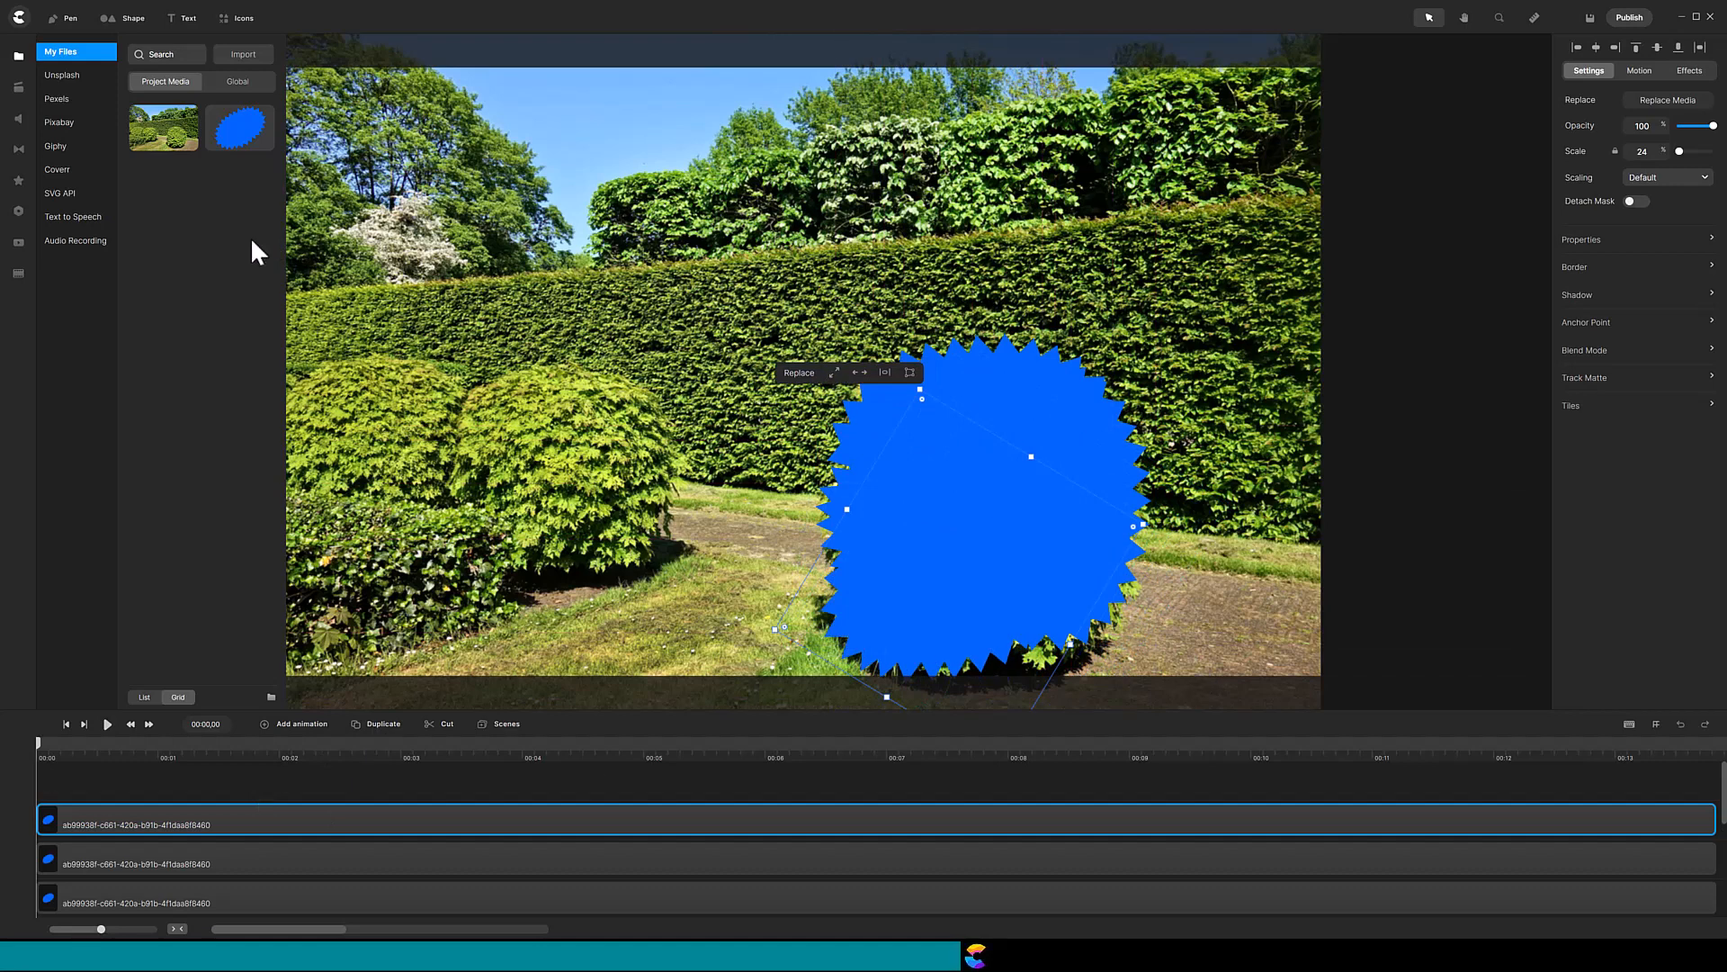
# Add a small triangle at 11% scale over the gap at the bush's lower right and extend its layer to about 13.8 seconds
pyautogui.click(124, 18)
pyautogui.click(205, 89)
pyautogui.moveTo(595, 186); pyautogui.dragTo(914, 506)
pyautogui.moveTo(938, 535); pyautogui.dragTo(1045, 648)
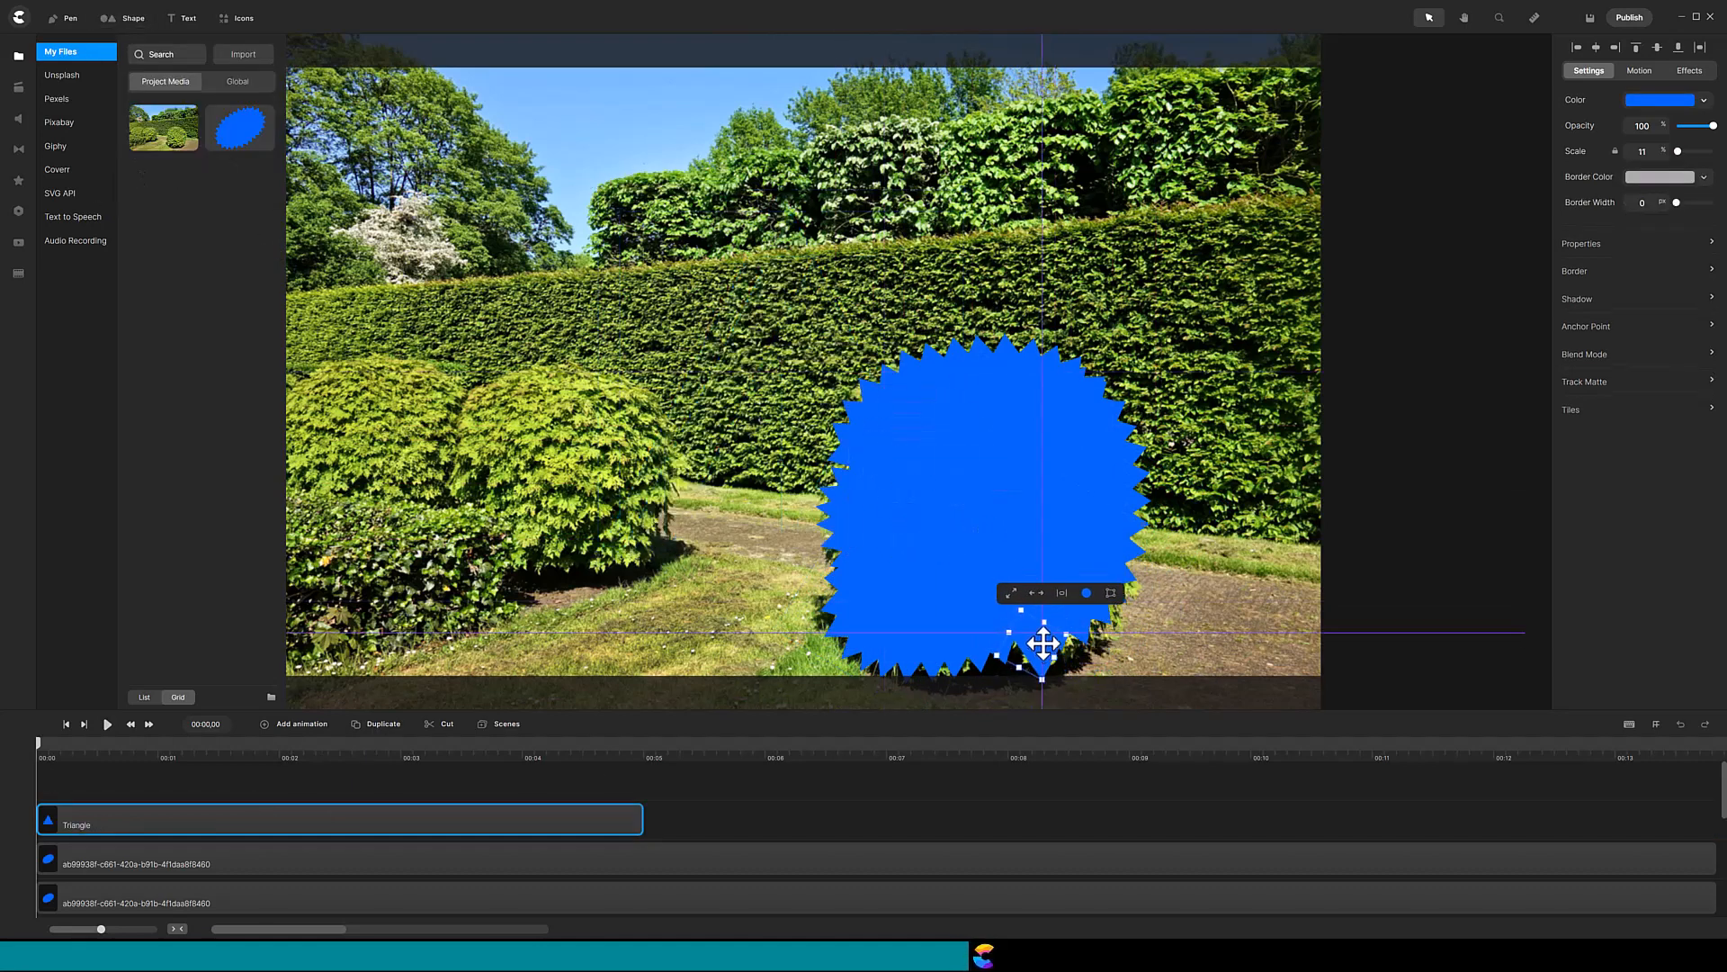
pyautogui.moveTo(642, 819); pyautogui.dragTo(1714, 819)
# Duplicate the triangle twice and place the copies along the bush's lower-right edge
pyautogui.click(375, 725)
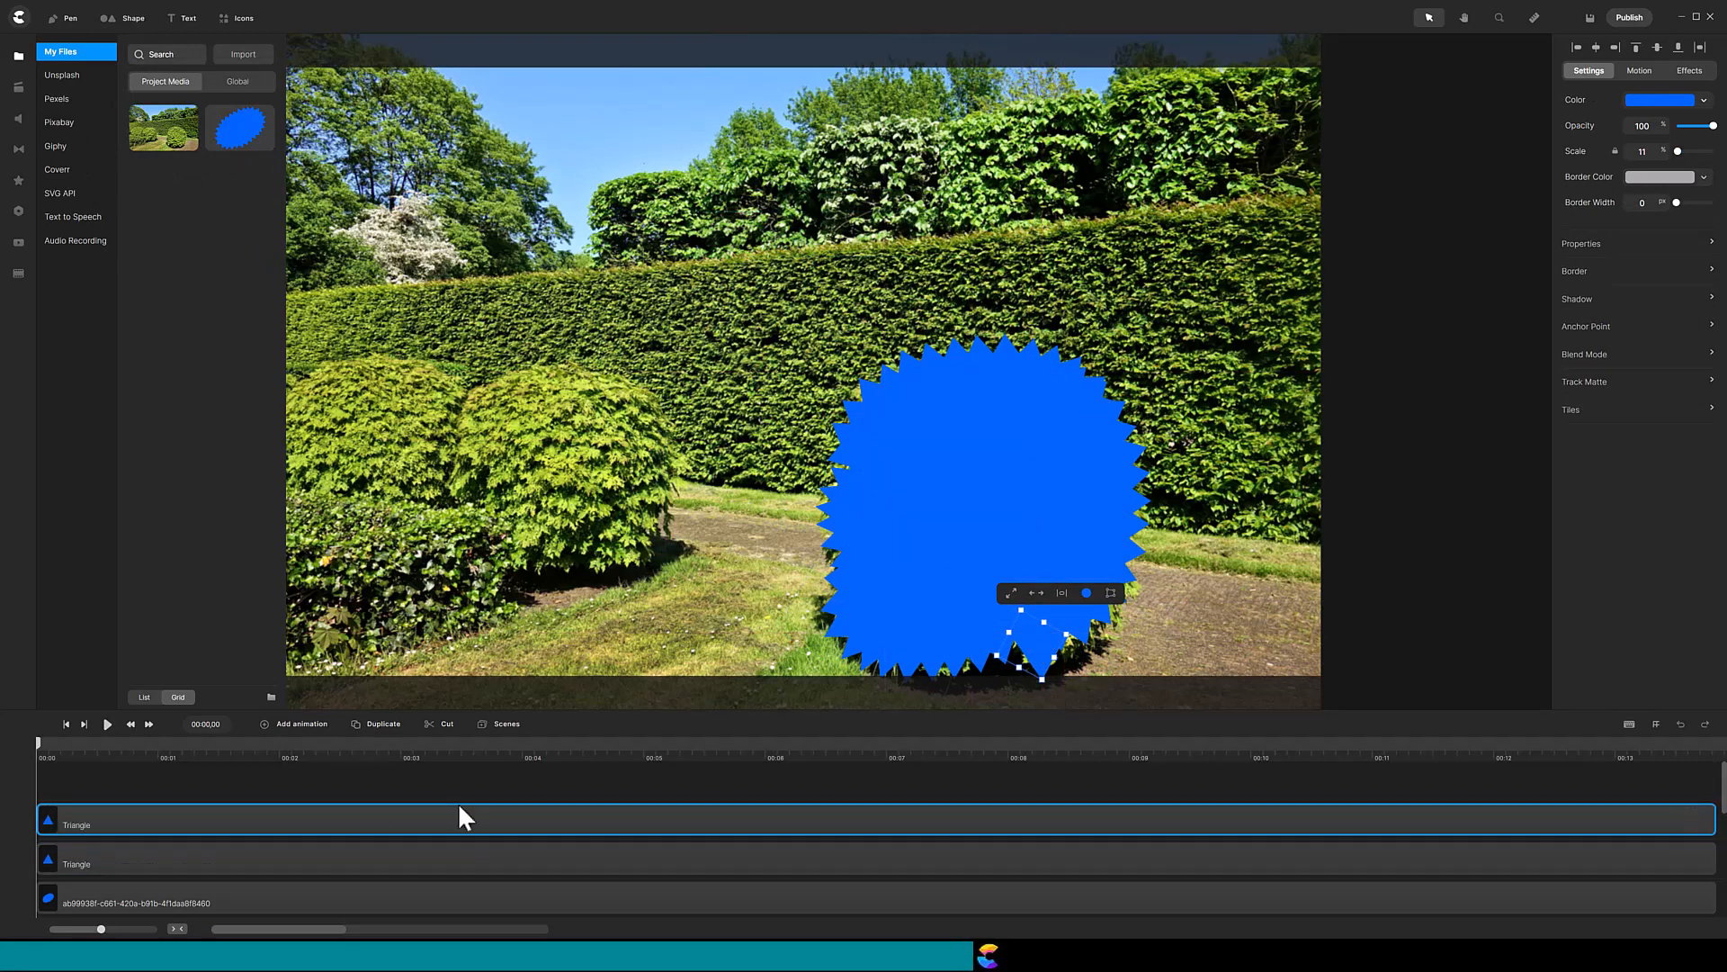
pyautogui.moveTo(1043, 635); pyautogui.dragTo(1098, 633)
pyautogui.click(1076, 638)
pyautogui.click(621, 817)
pyautogui.click(378, 725)
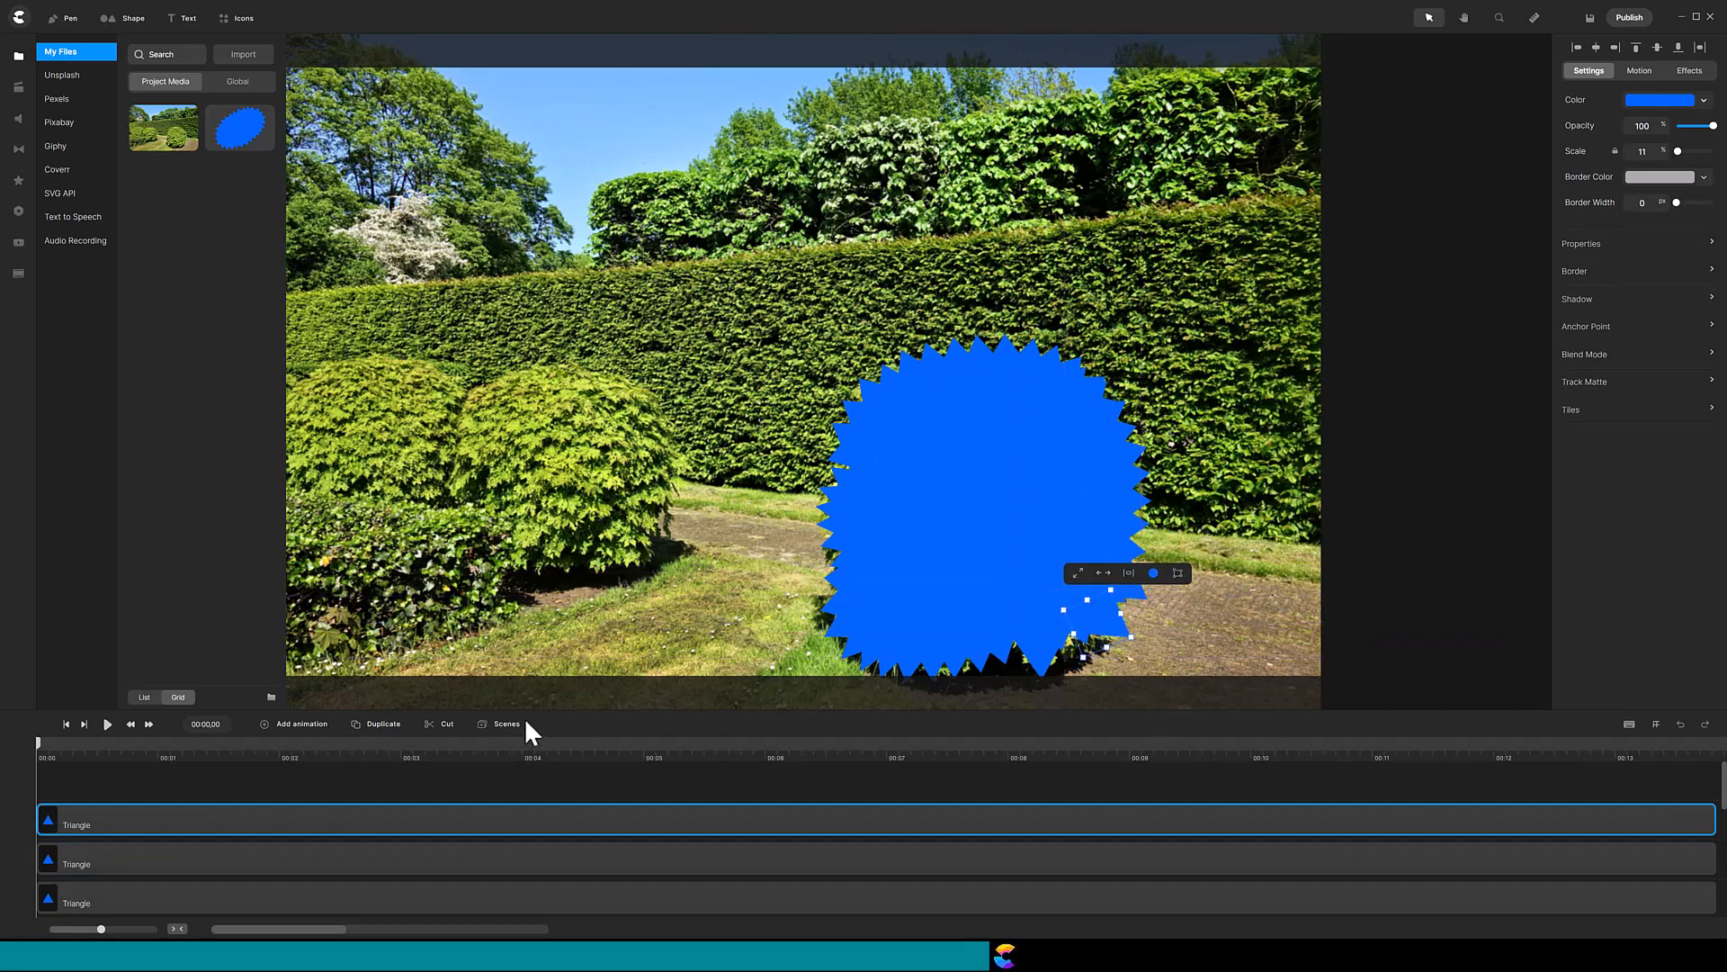
# Group the three triangle layers with the four oval image layers and rename the group Right Bush
pyautogui.moveTo(529, 710); pyautogui.dragTo(522, 555)
pyautogui.moveTo(250, 629); pyautogui.dragTo(302, 903)
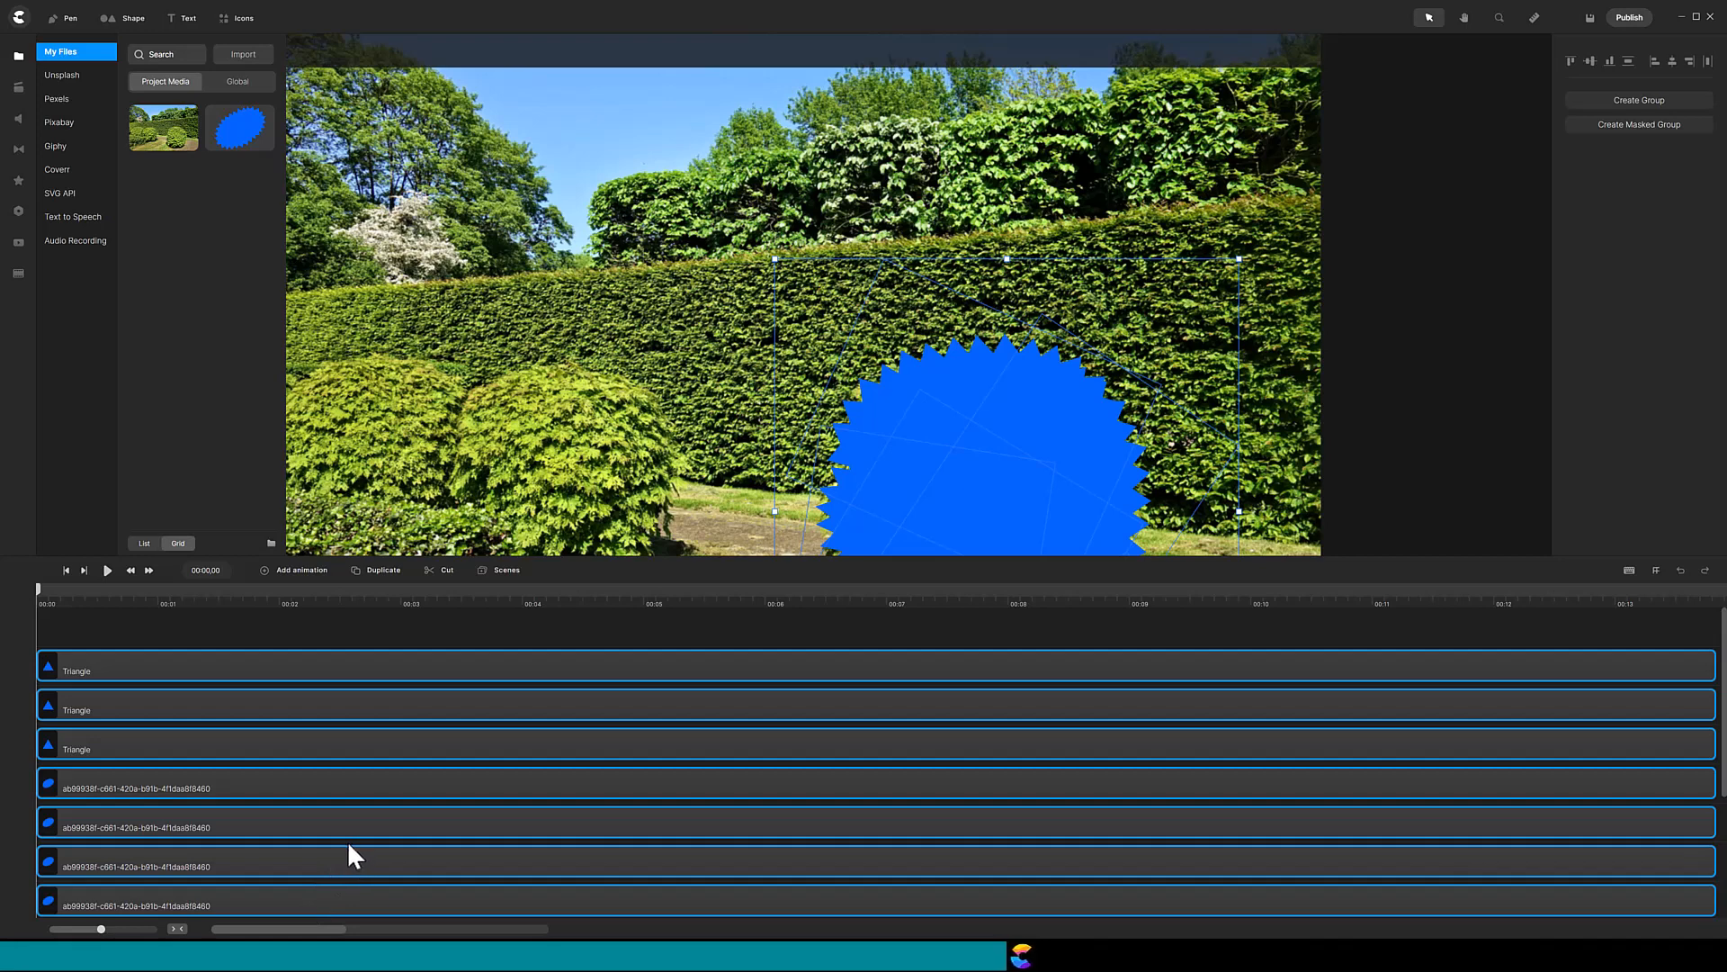
pyautogui.hotkey('ctrl', 'g')
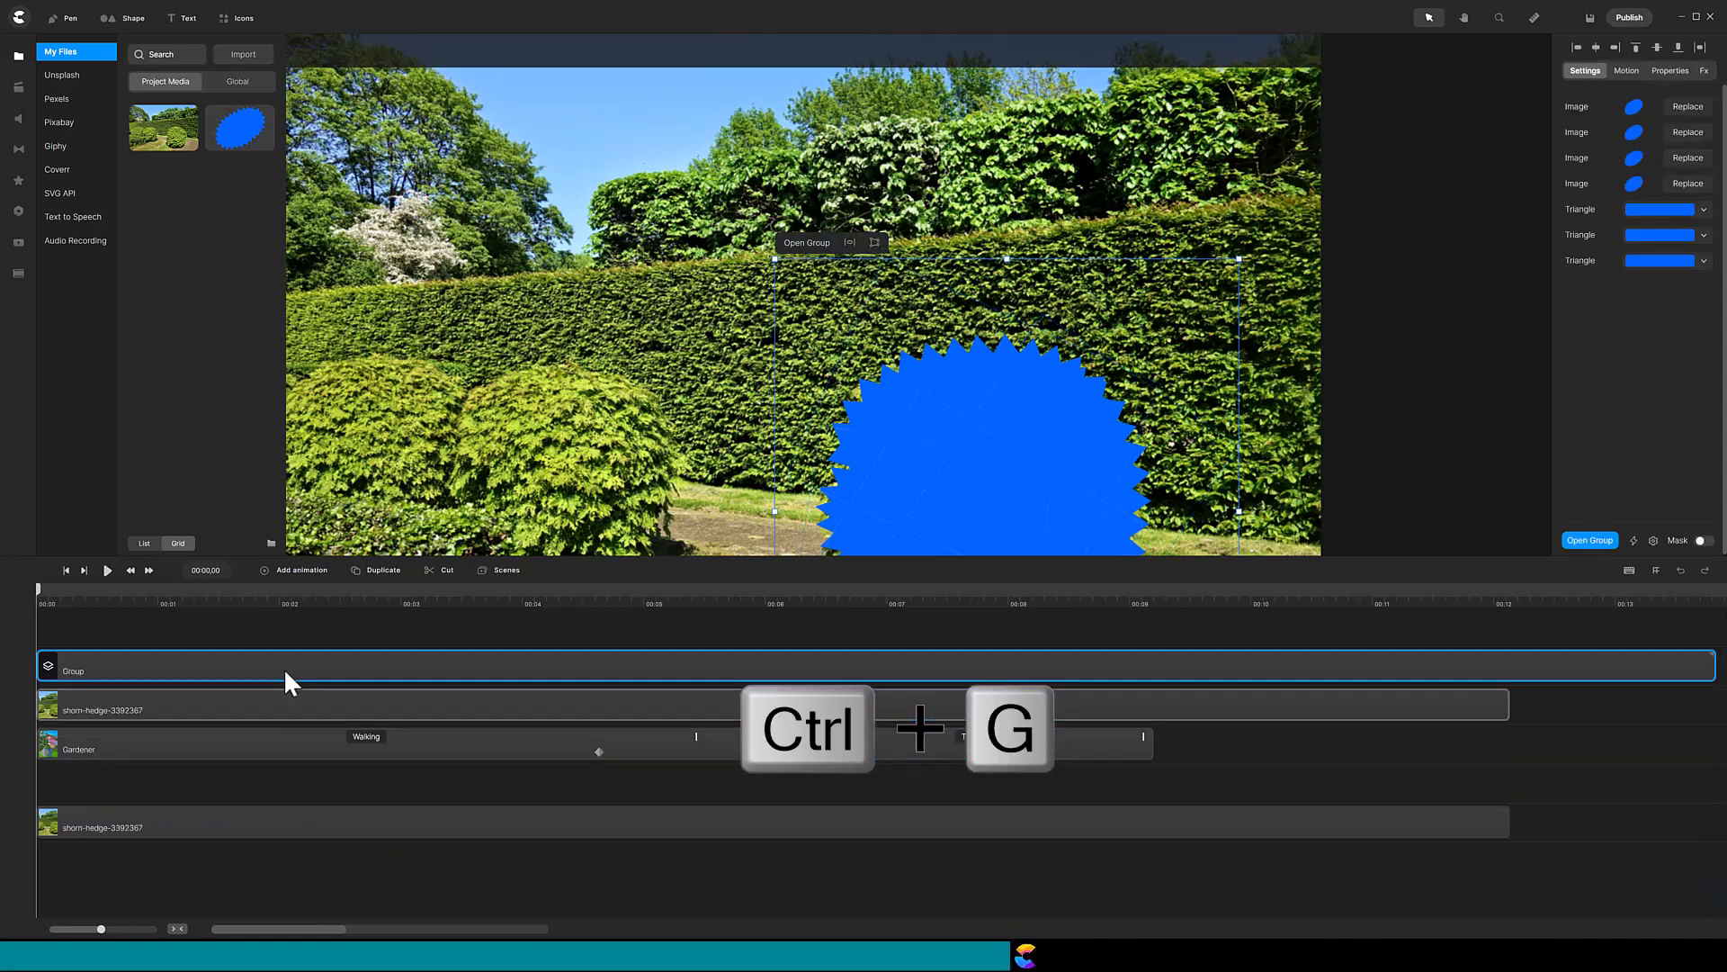
pyautogui.rightClick(284, 667)
pyautogui.click(322, 490)
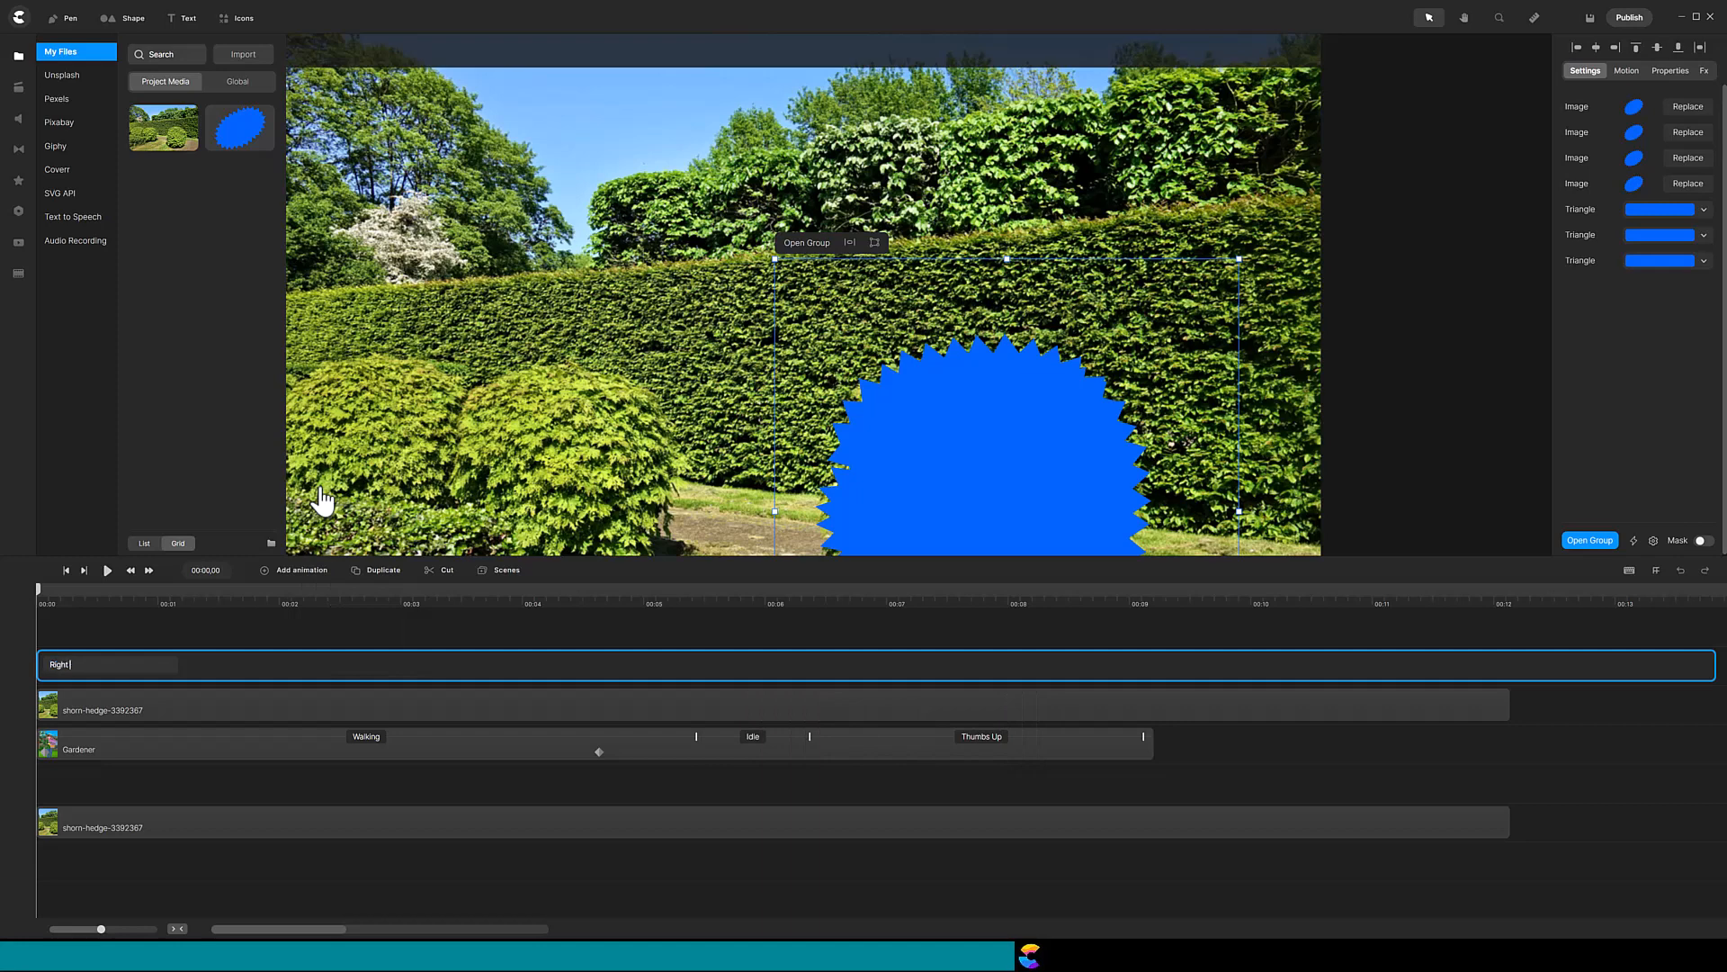
pyautogui.press('Return')
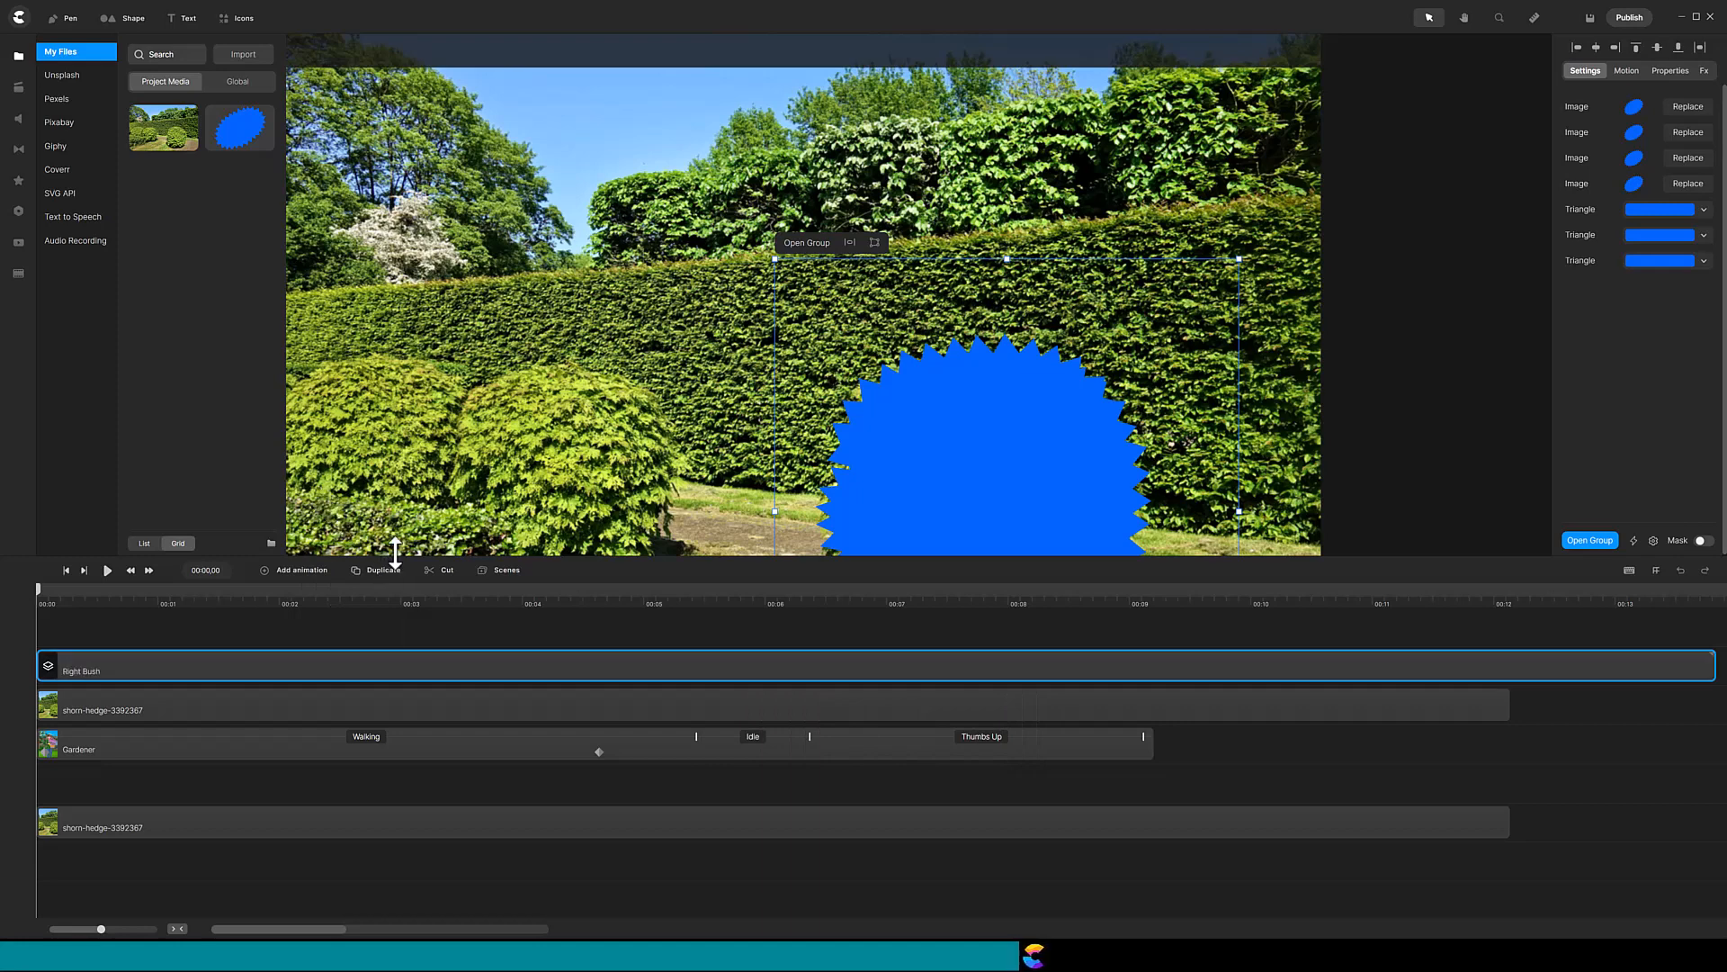
pyautogui.moveTo(396, 556); pyautogui.dragTo(417, 699)
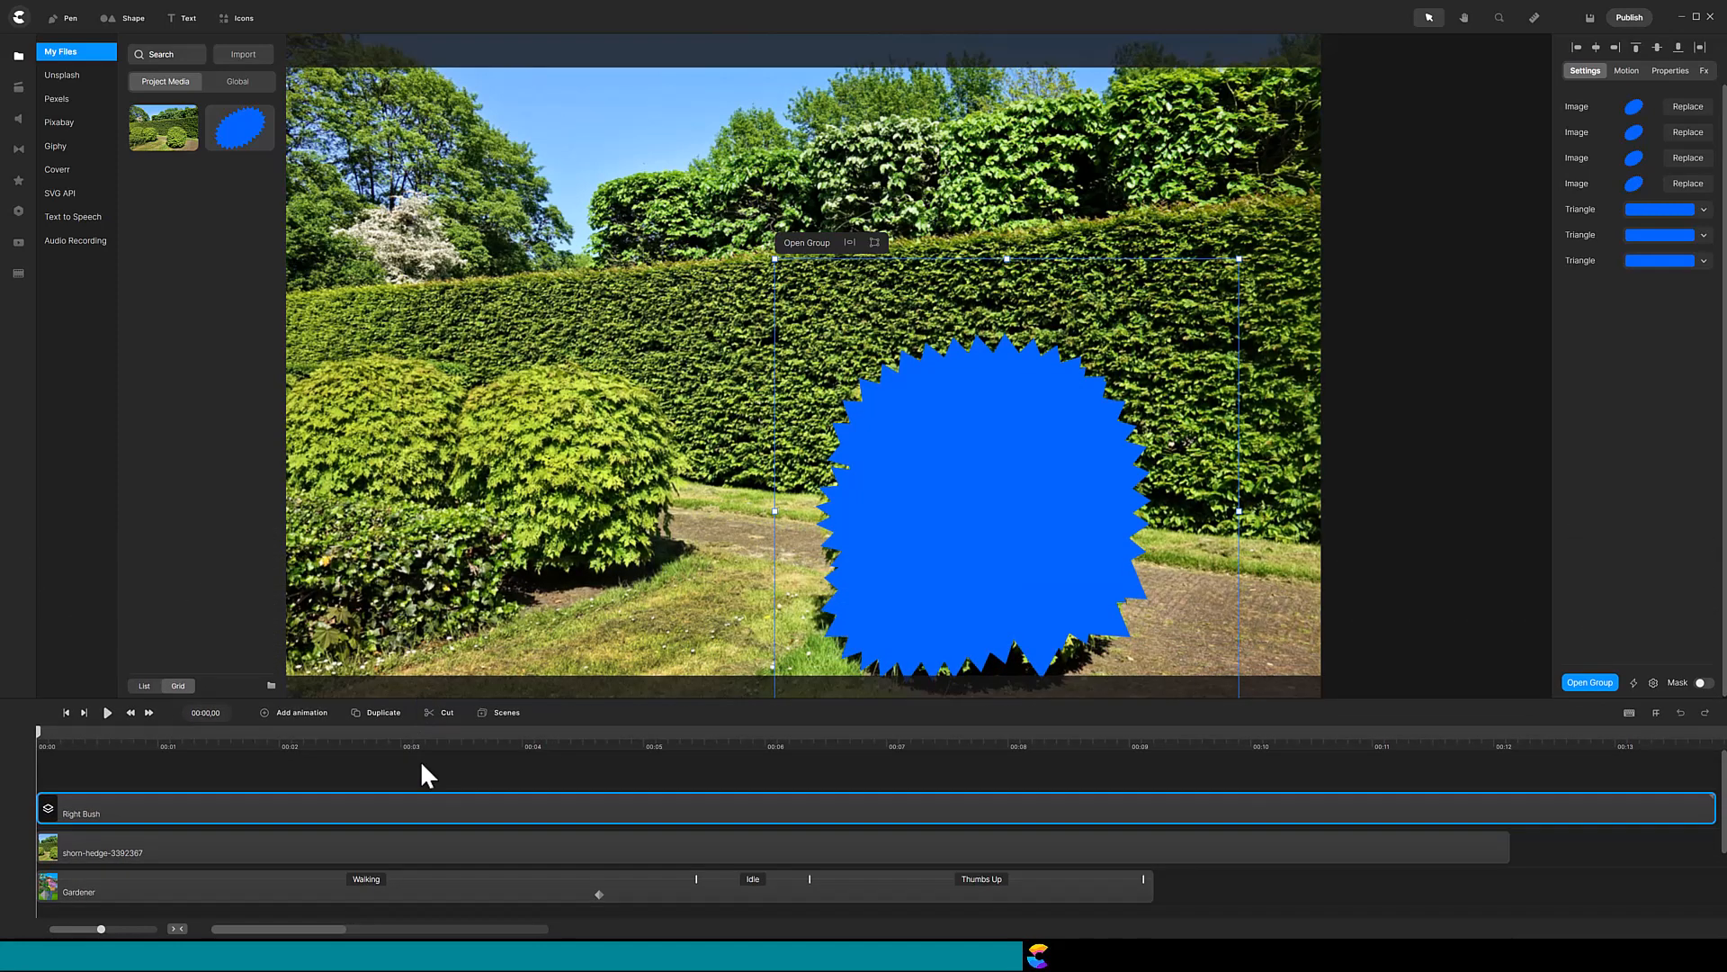
# Set the Right Bush group as the track matte of the upper shorn-hedge image and check the gardener behind the bush
pyautogui.click(466, 843)
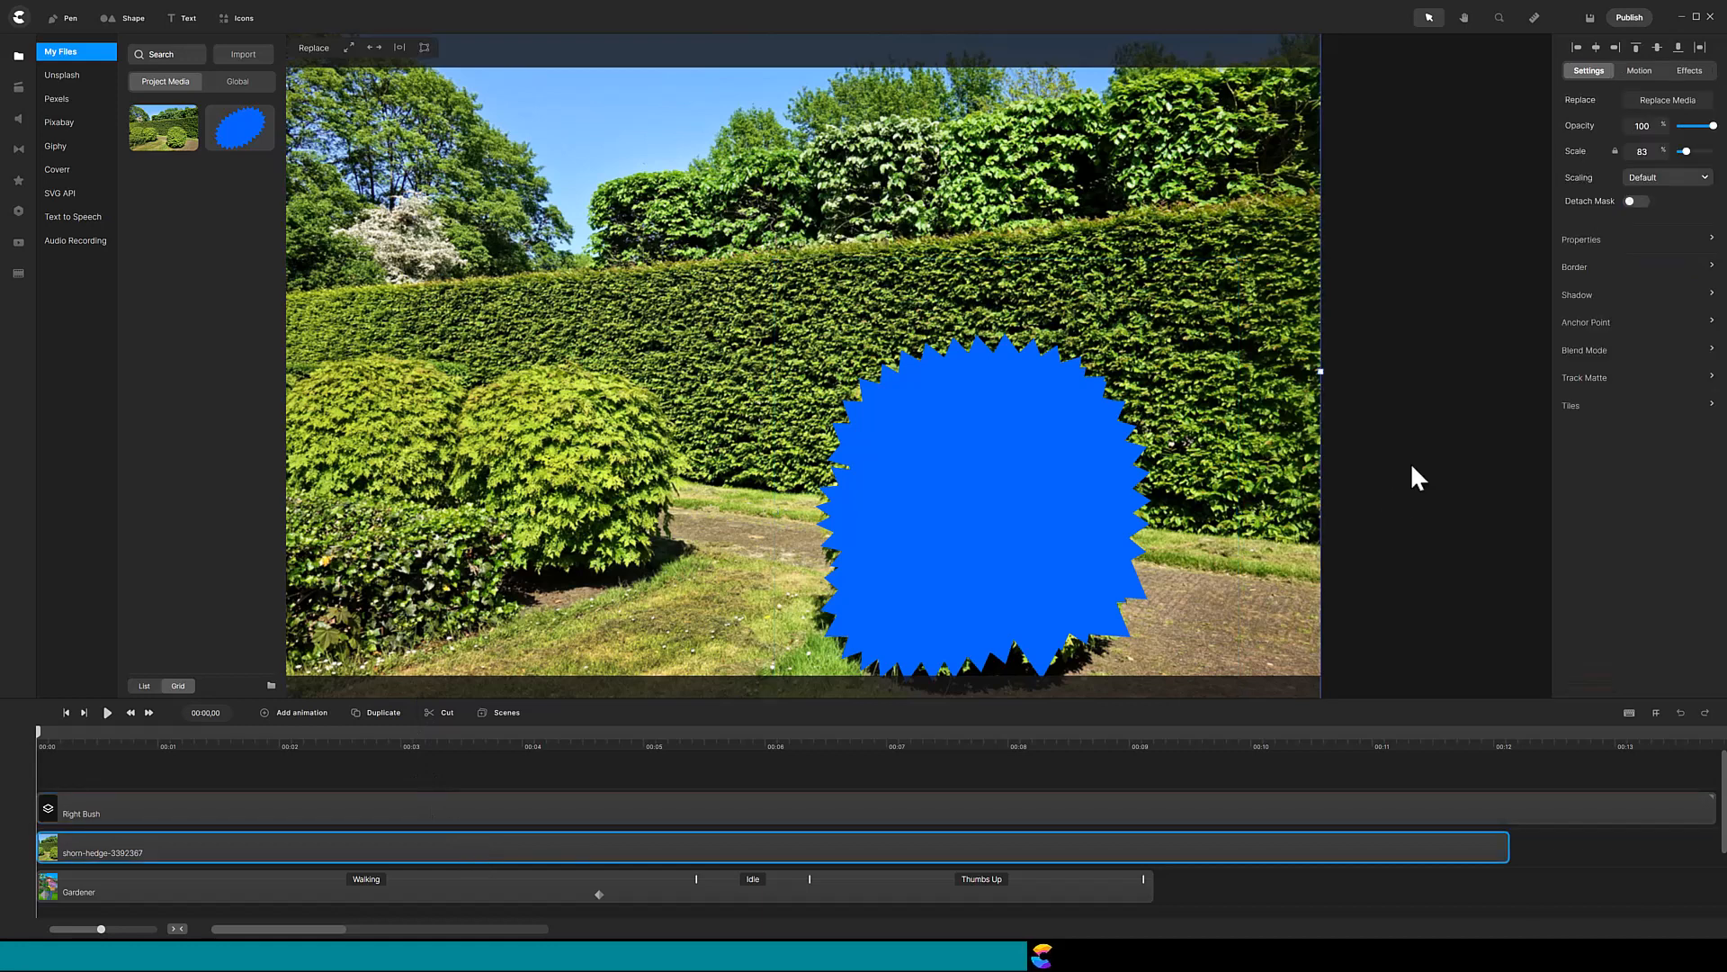
pyautogui.click(1585, 379)
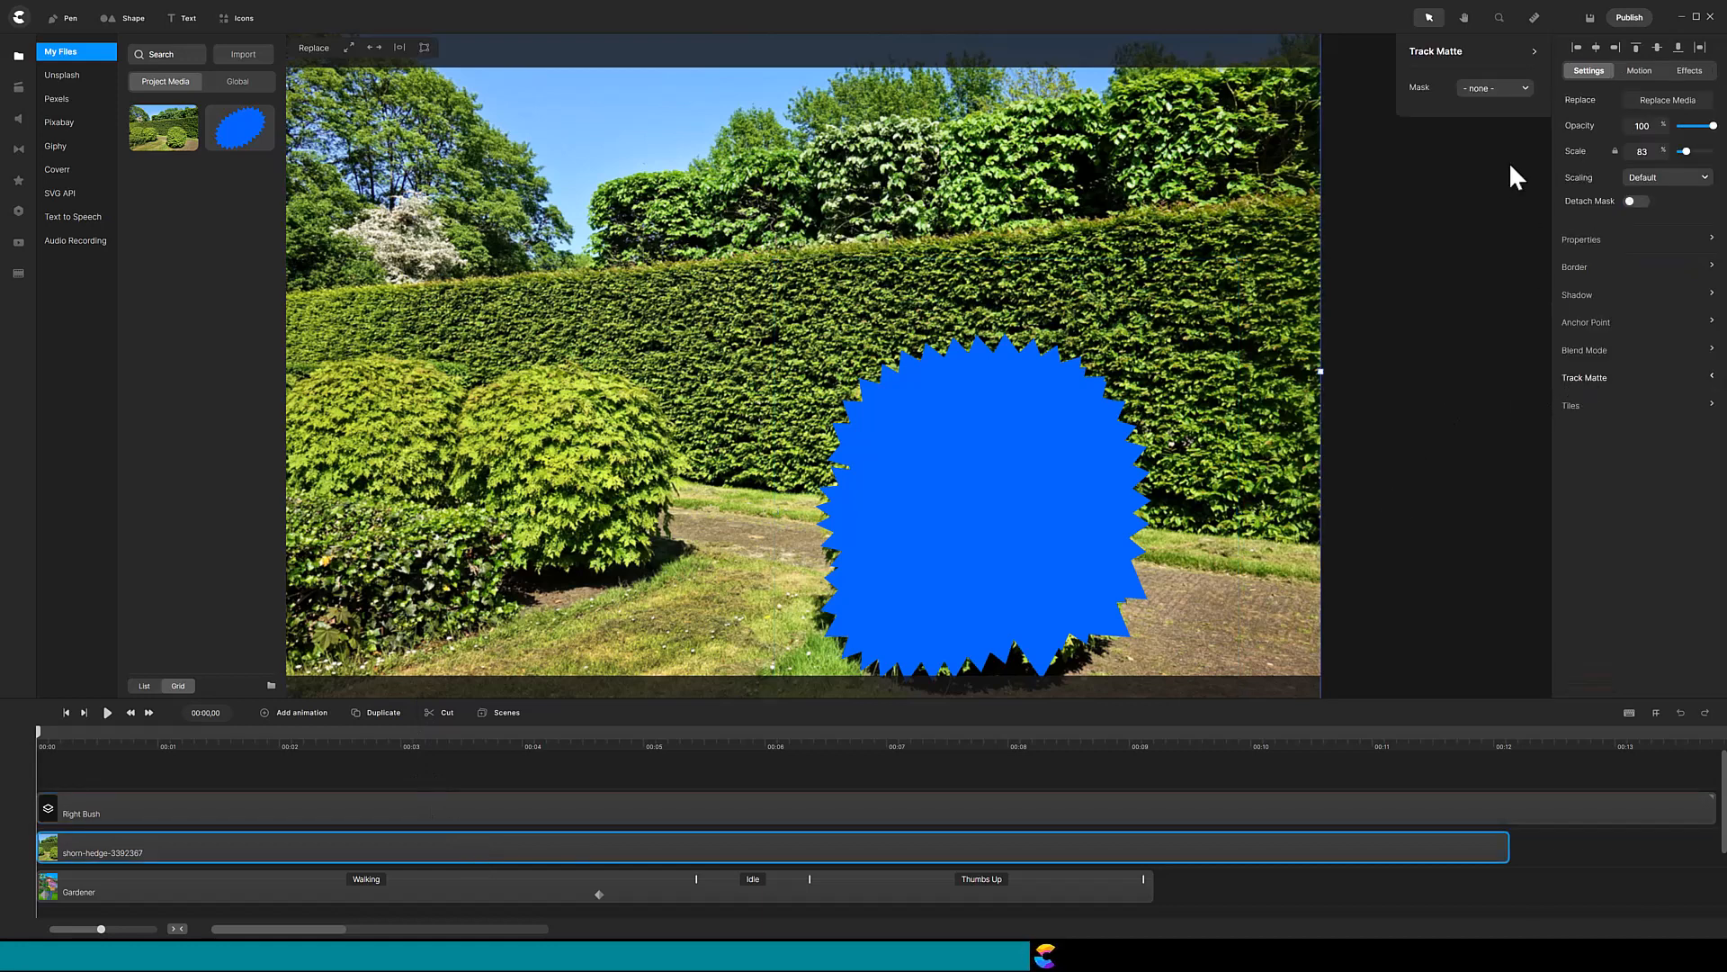
pyautogui.click(1524, 90)
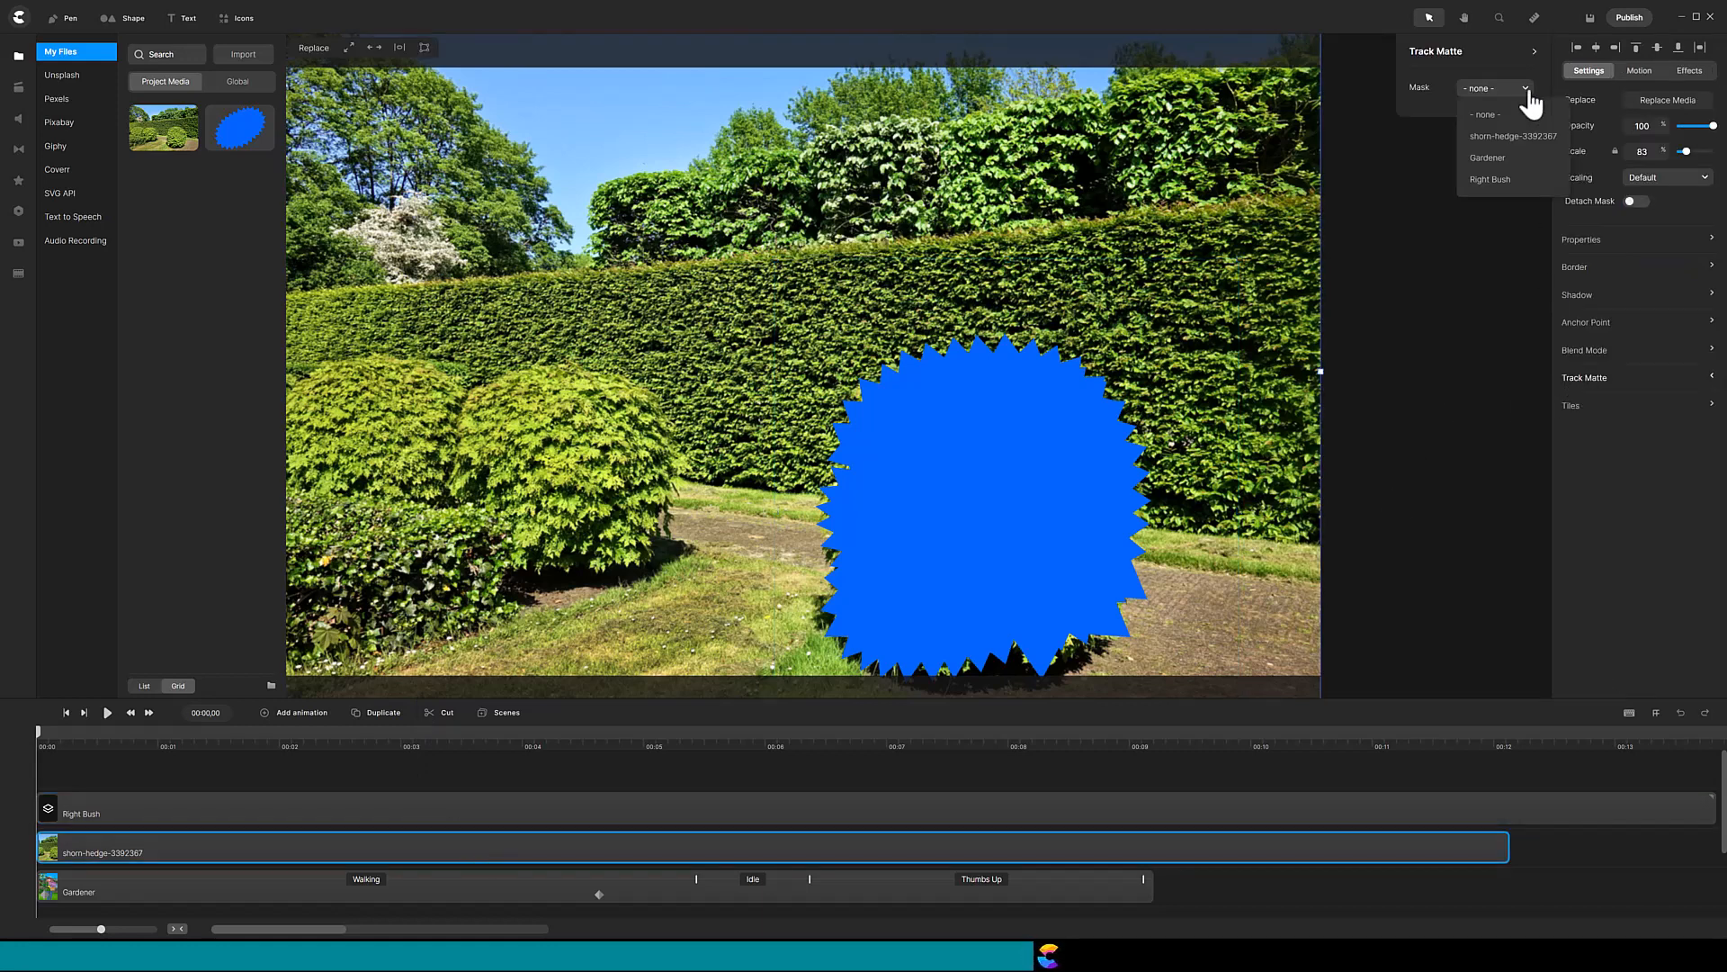
pyautogui.click(1490, 179)
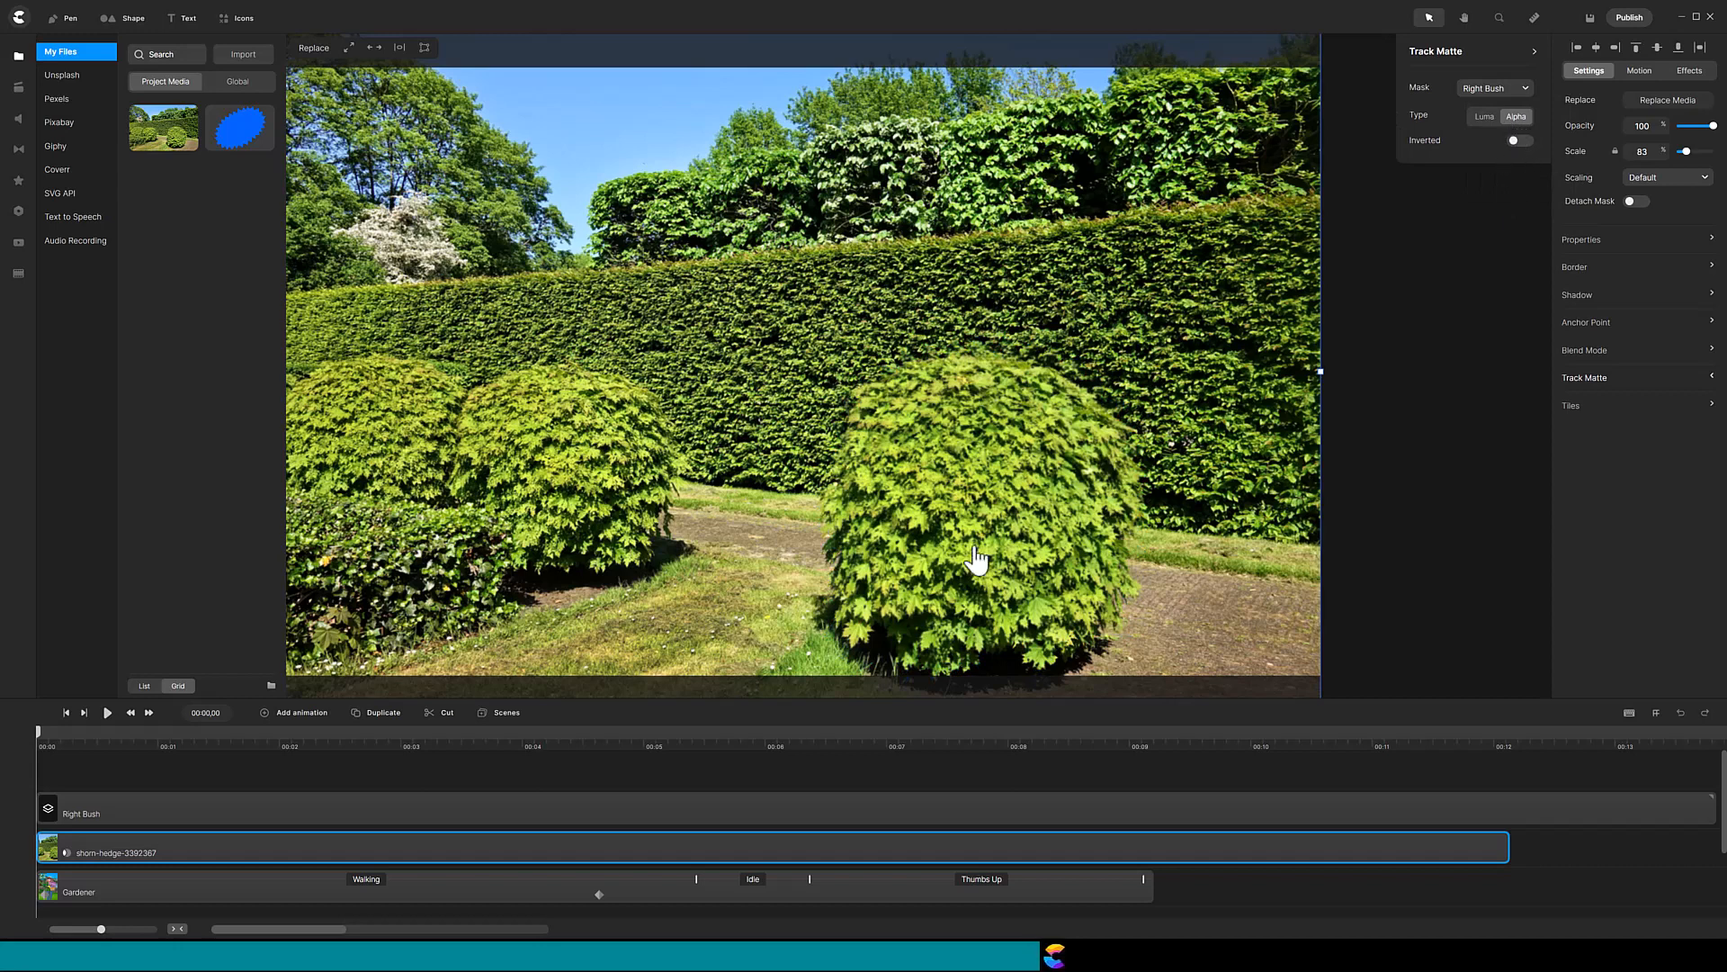
pyautogui.moveTo(135, 725); pyautogui.dragTo(779, 698)
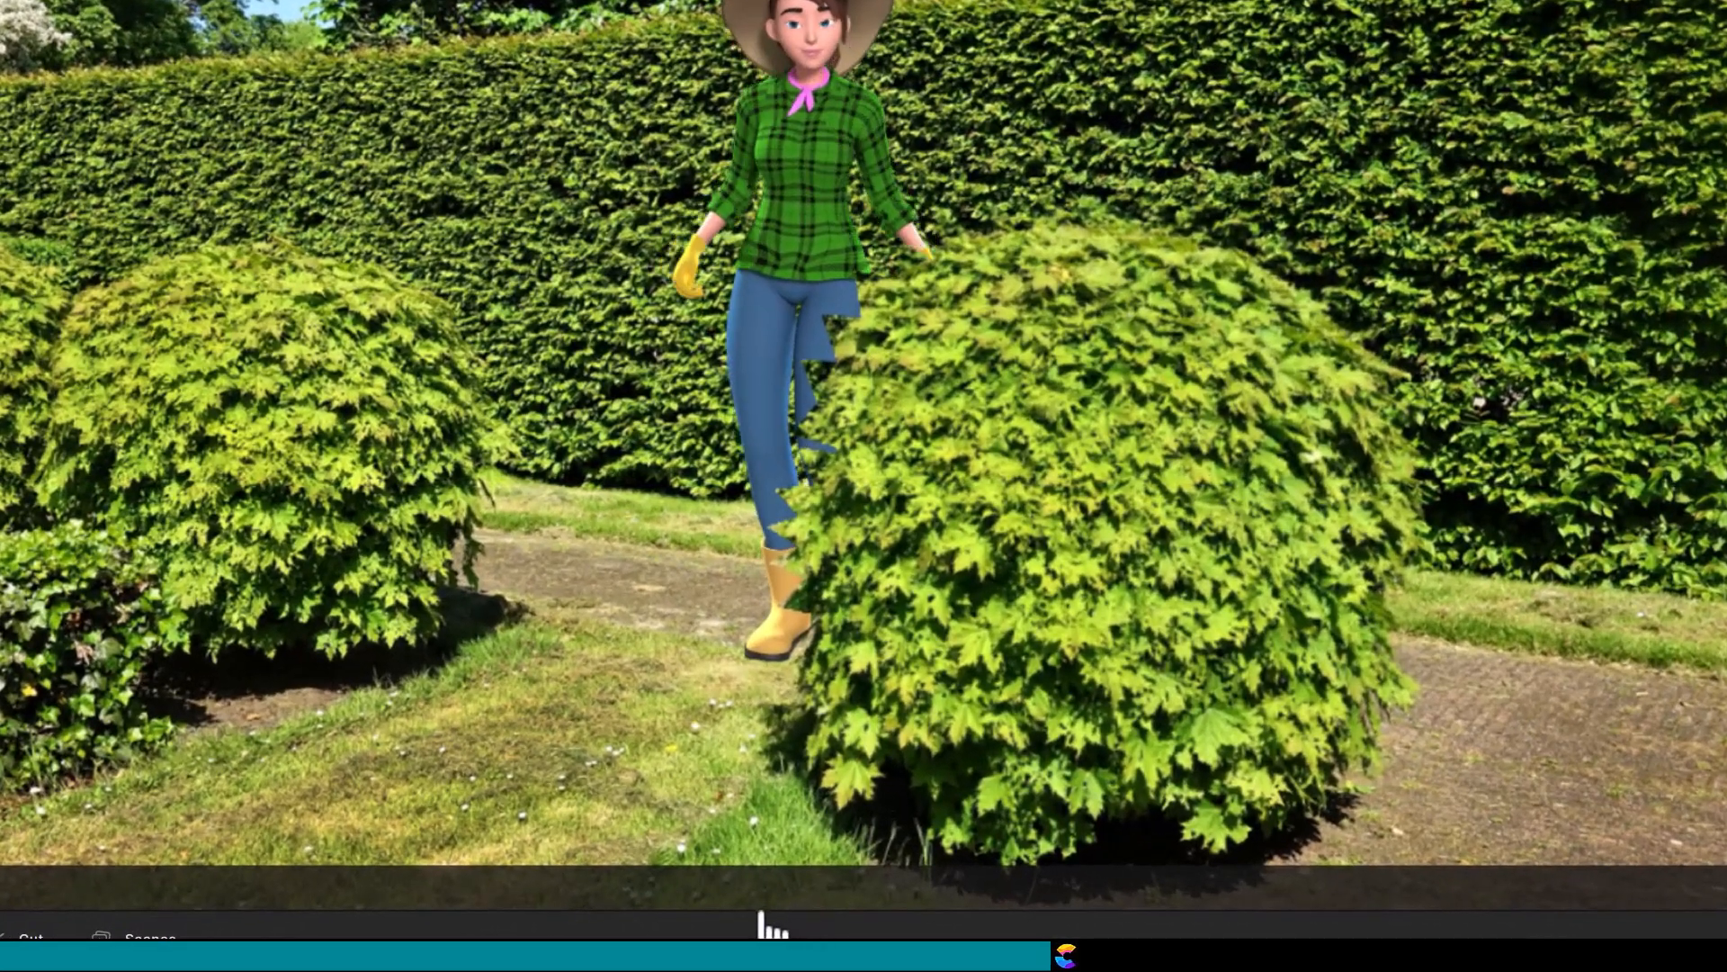
# Apply the Edge Feather effect to the Right Bush group and set its feather strength to 5%
pyautogui.moveTo(761, 912); pyautogui.dragTo(718, 938)
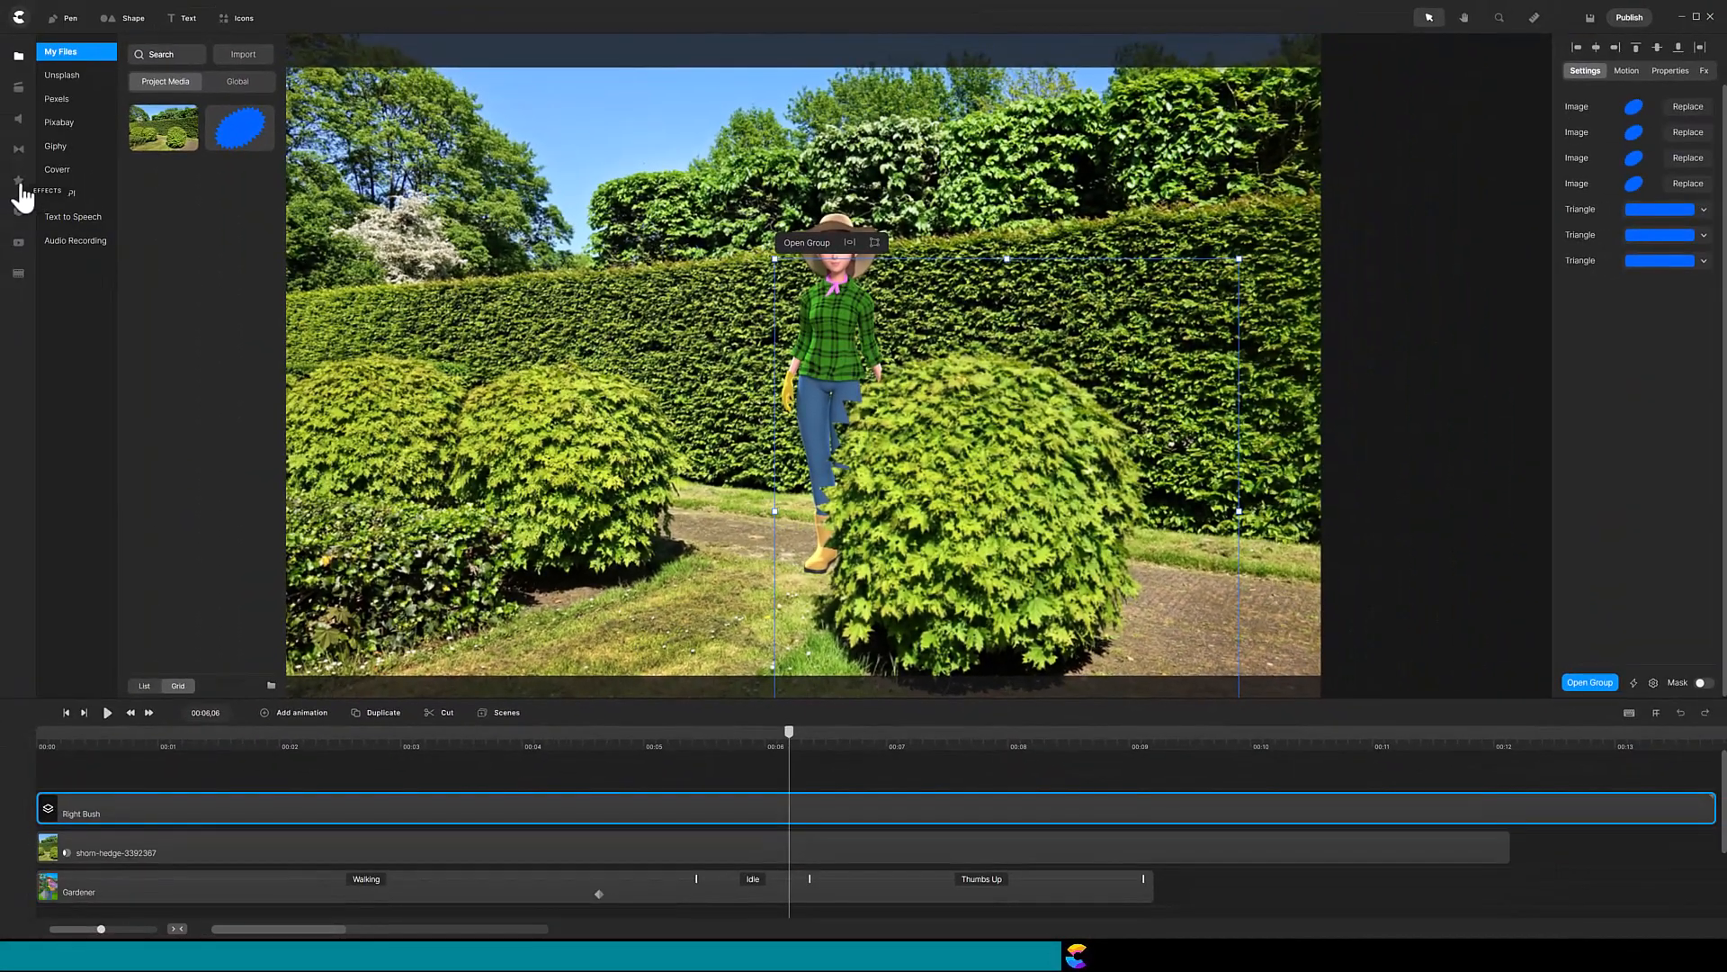
pyautogui.click(18, 183)
pyautogui.moveTo(82, 522); pyautogui.dragTo(405, 801)
pyautogui.click(1588, 99)
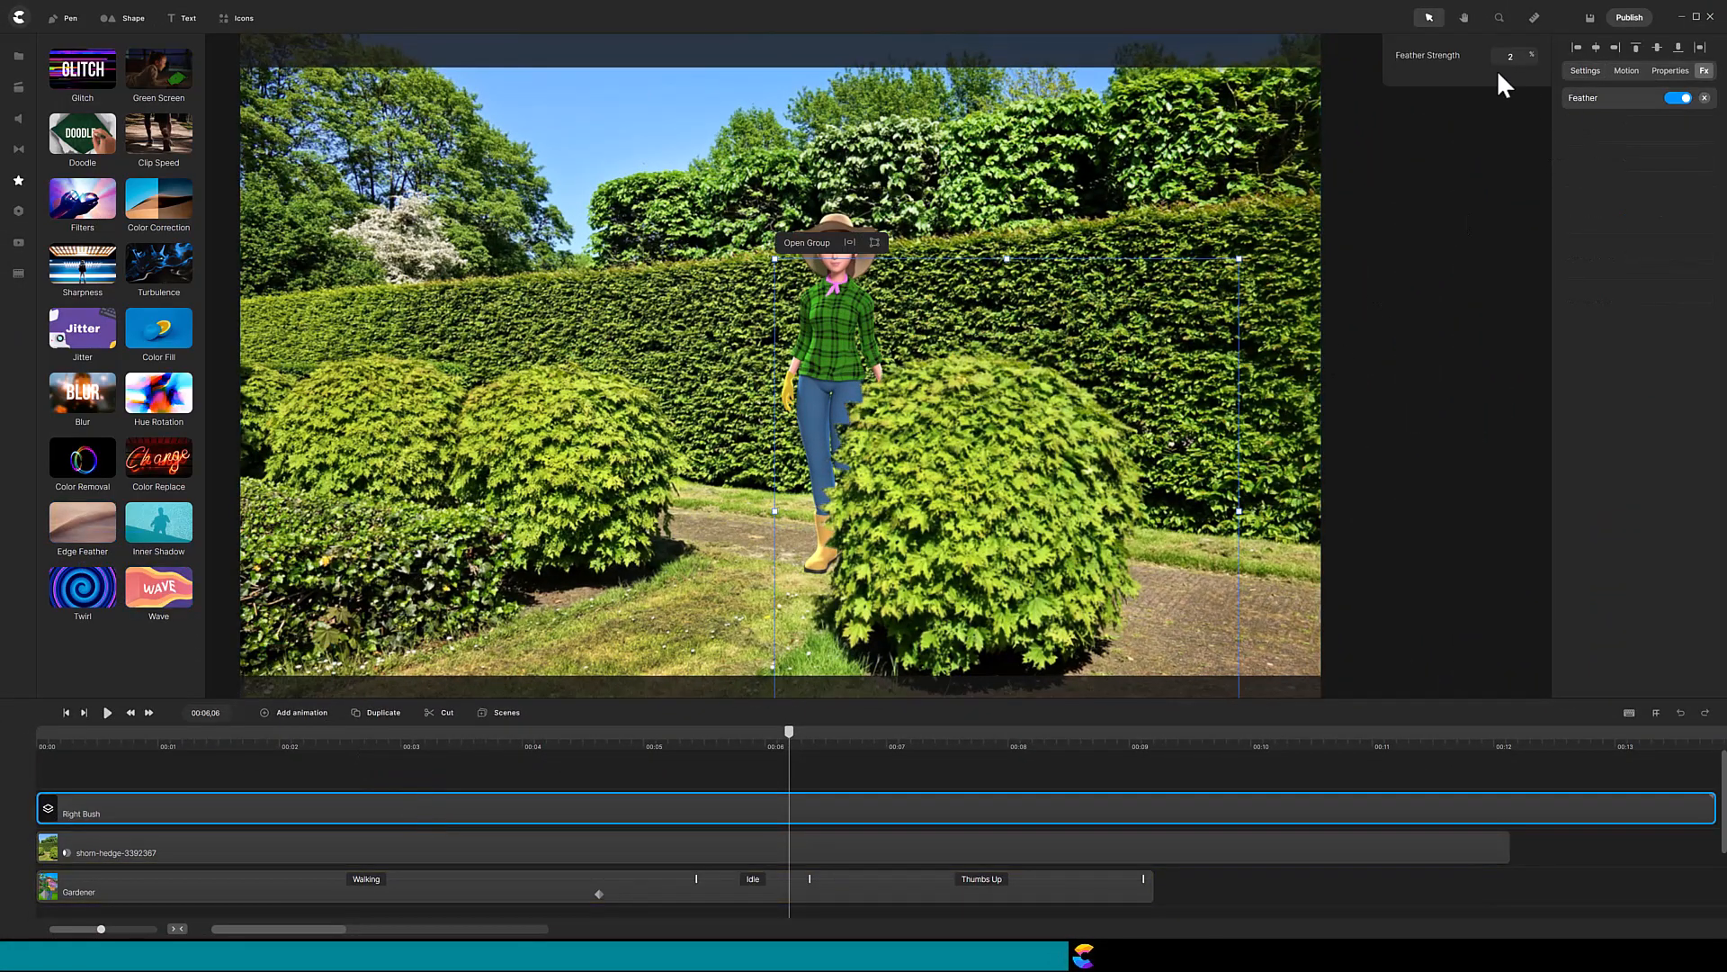
pyautogui.moveTo(1516, 57); pyautogui.dragTo(1506, 58)
pyautogui.write('5')
pyautogui.doubleClick(1512, 58)
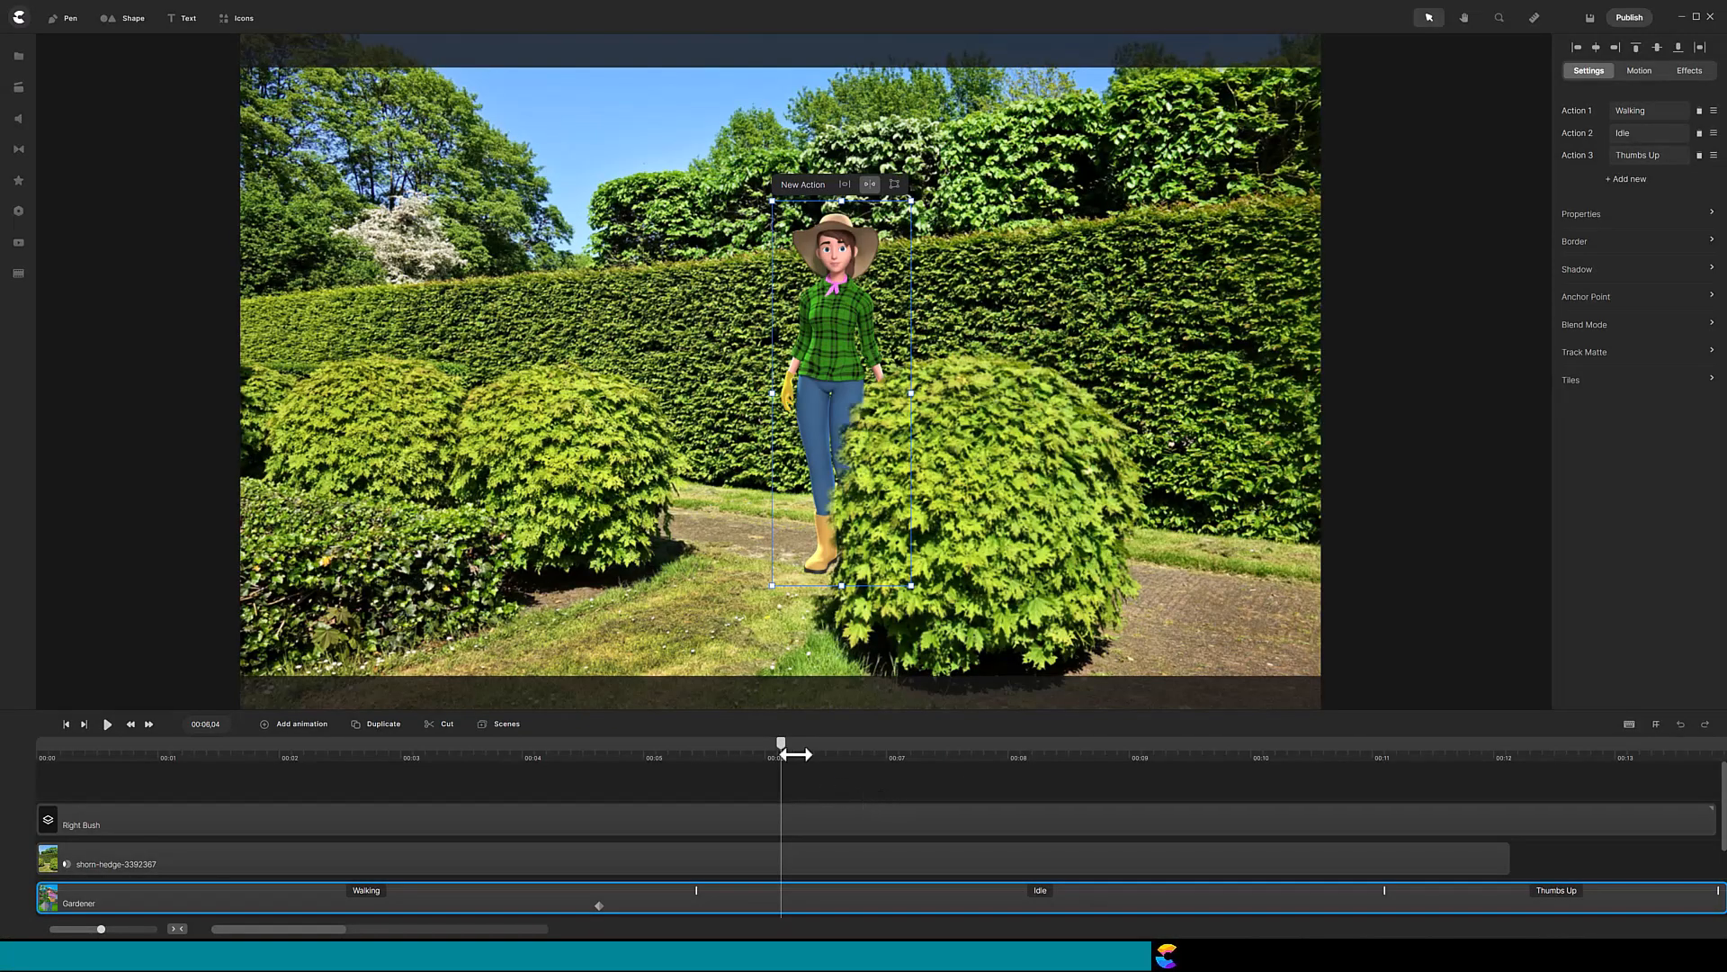
# Trim the end of the Right Bush group to 00:08,15 and duplicate the group
pyautogui.moveTo(779, 755); pyautogui.dragTo(1068, 771)
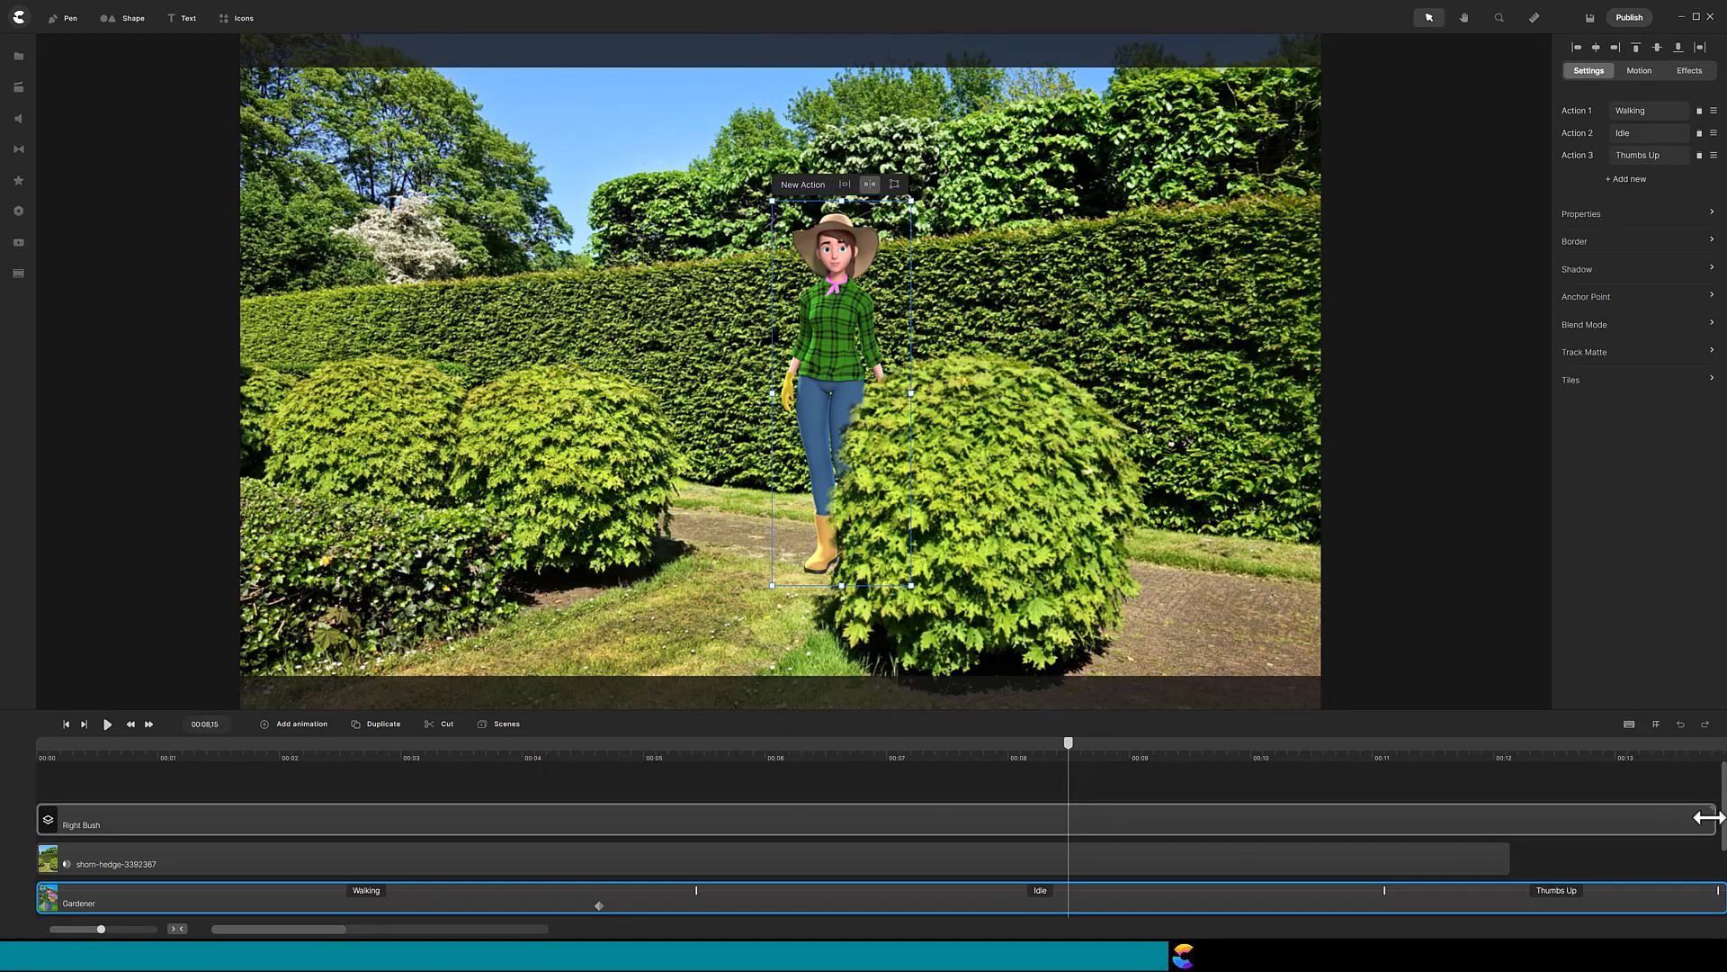
pyautogui.moveTo(1707, 817); pyautogui.dragTo(1059, 804)
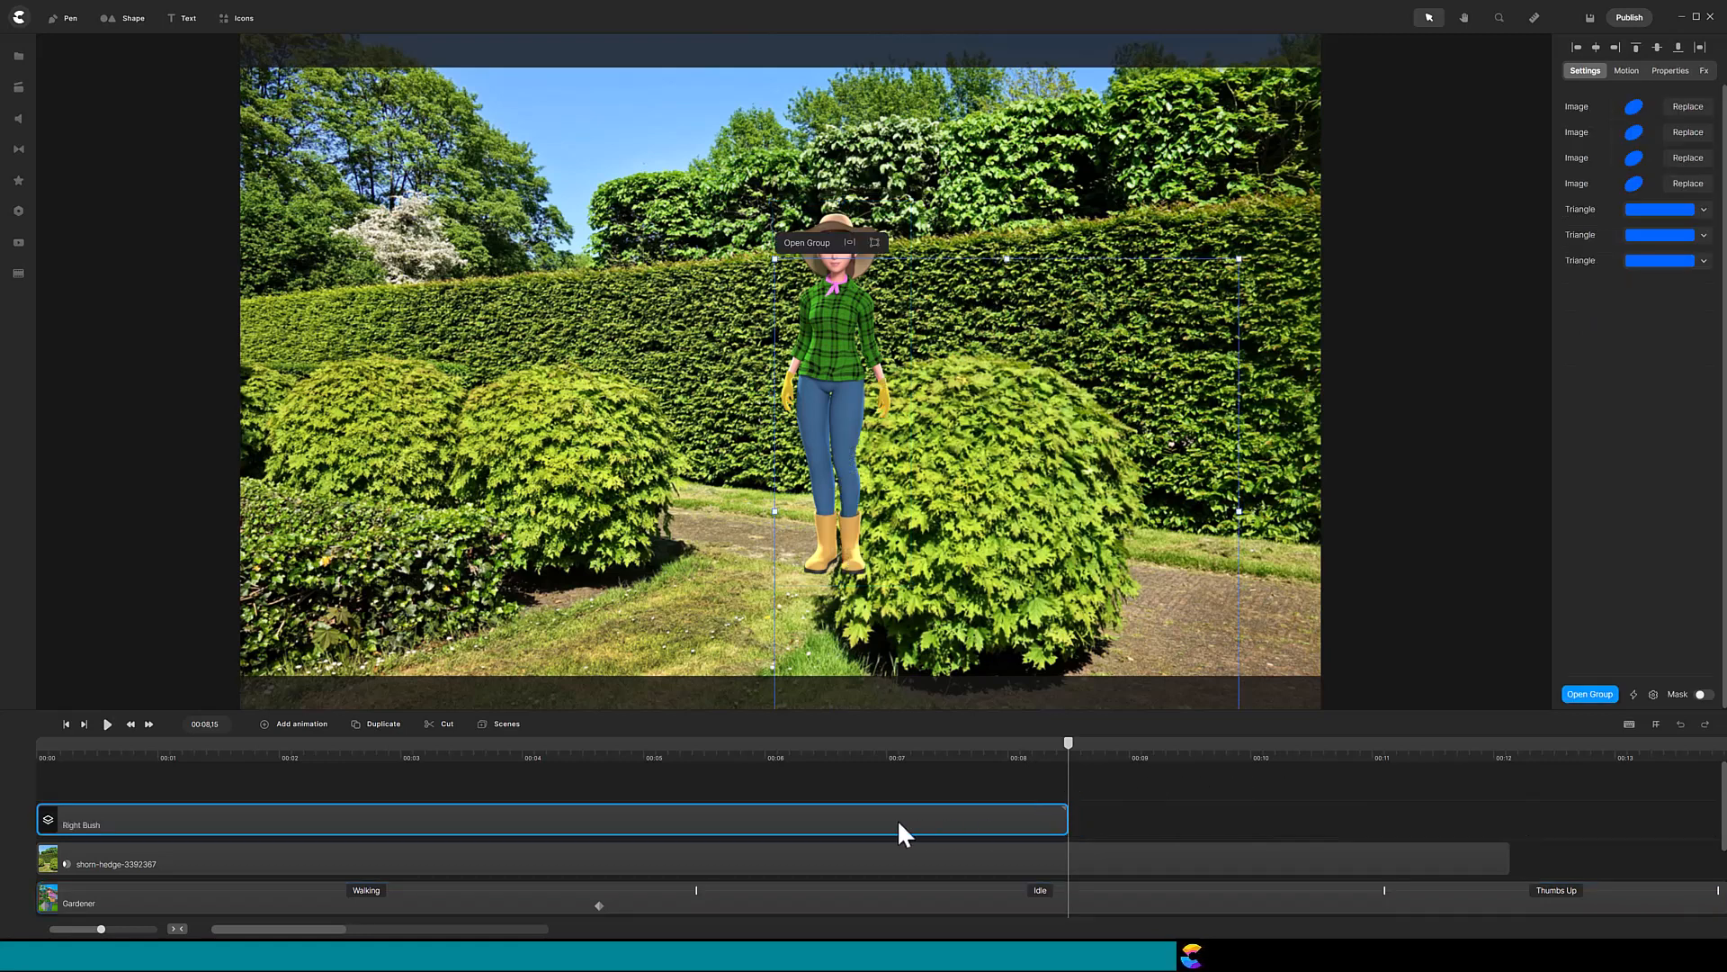
pyautogui.click(385, 731)
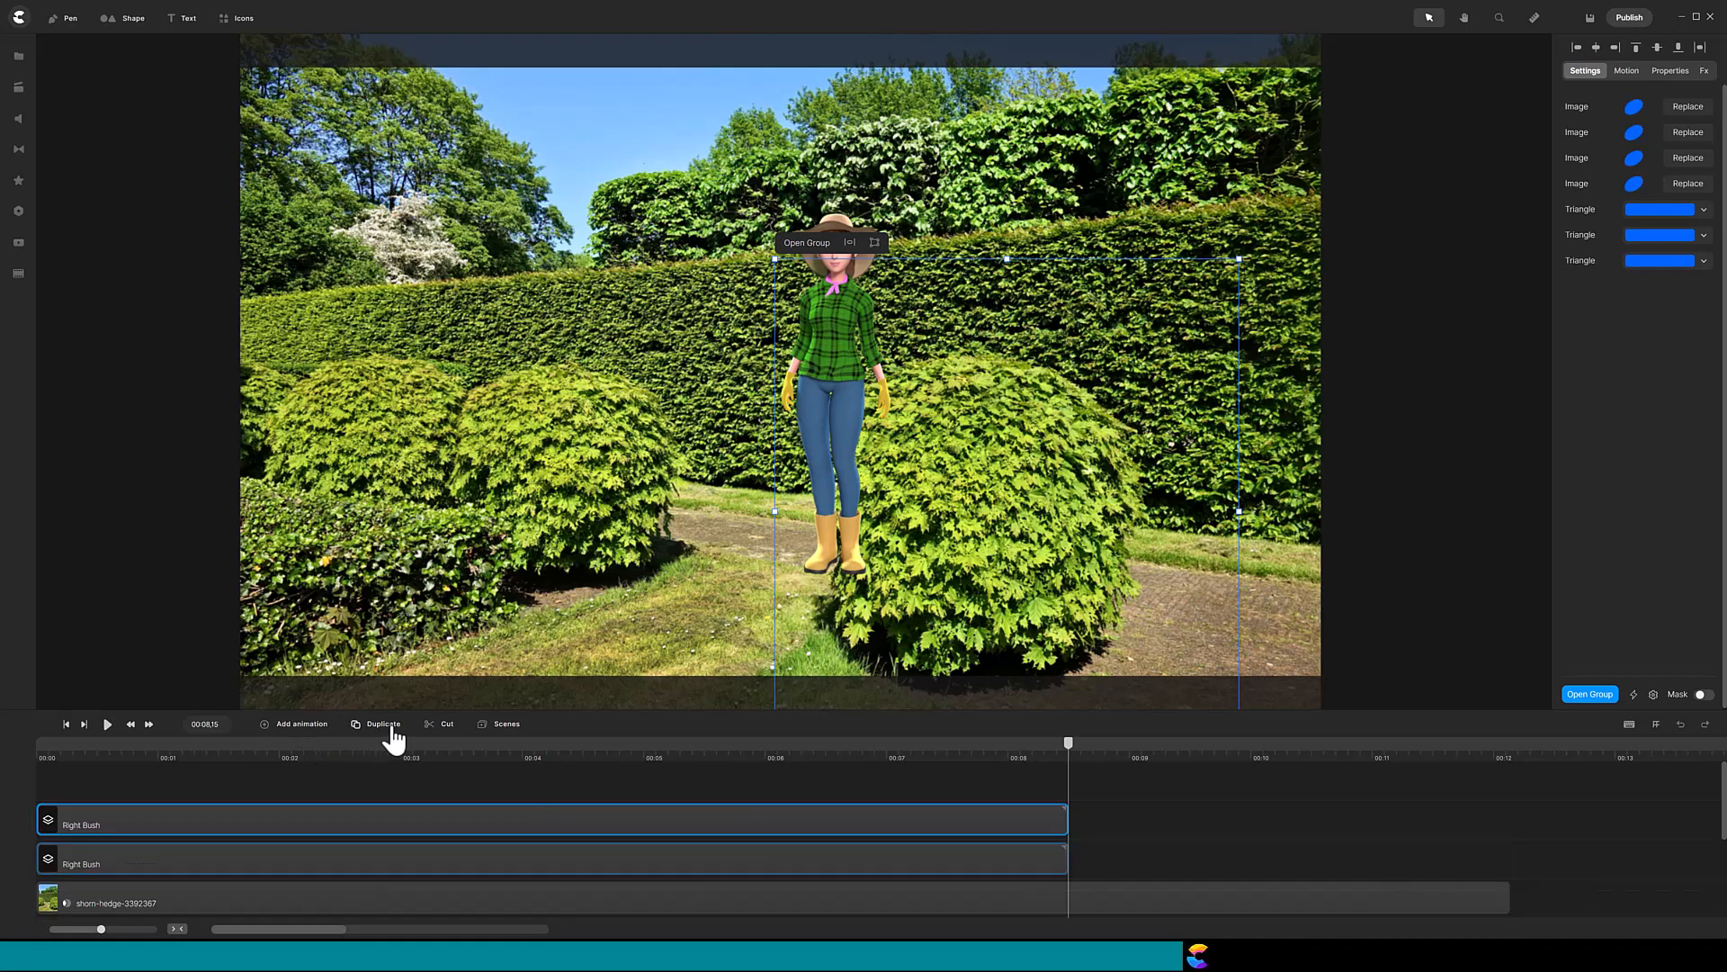
# Rename the duplicated bush group Right Bush 2
pyautogui.rightClick(180, 818)
pyautogui.click(206, 649)
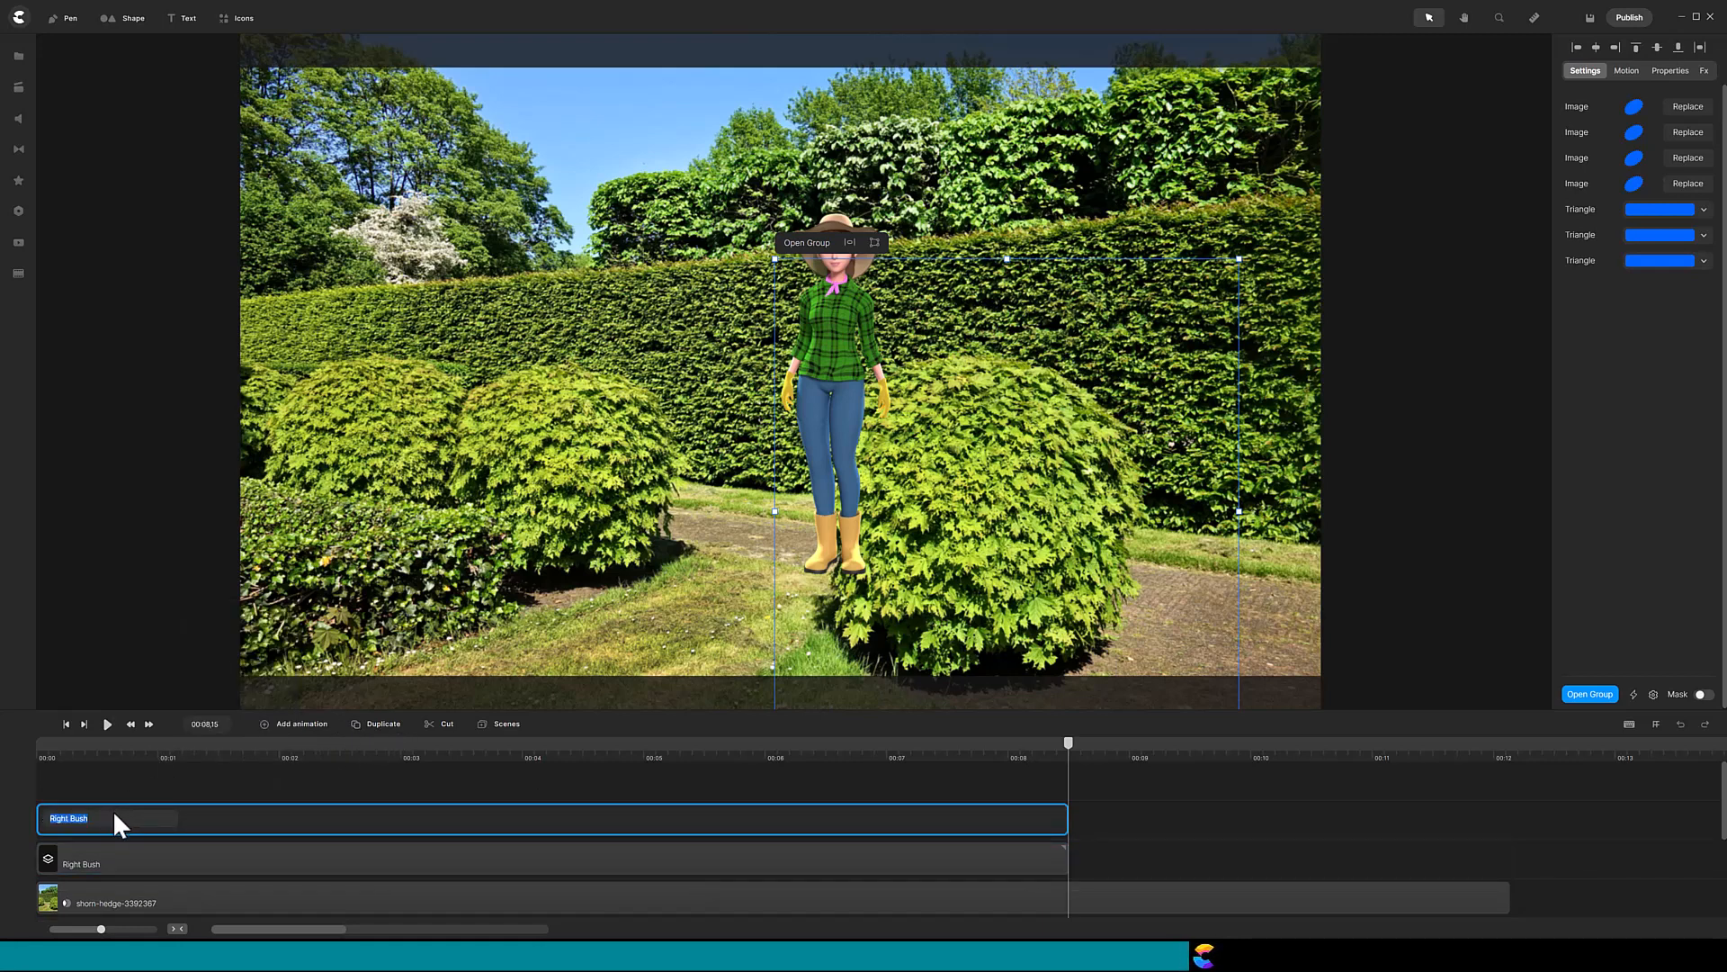
pyautogui.press('End')
pyautogui.write('2')
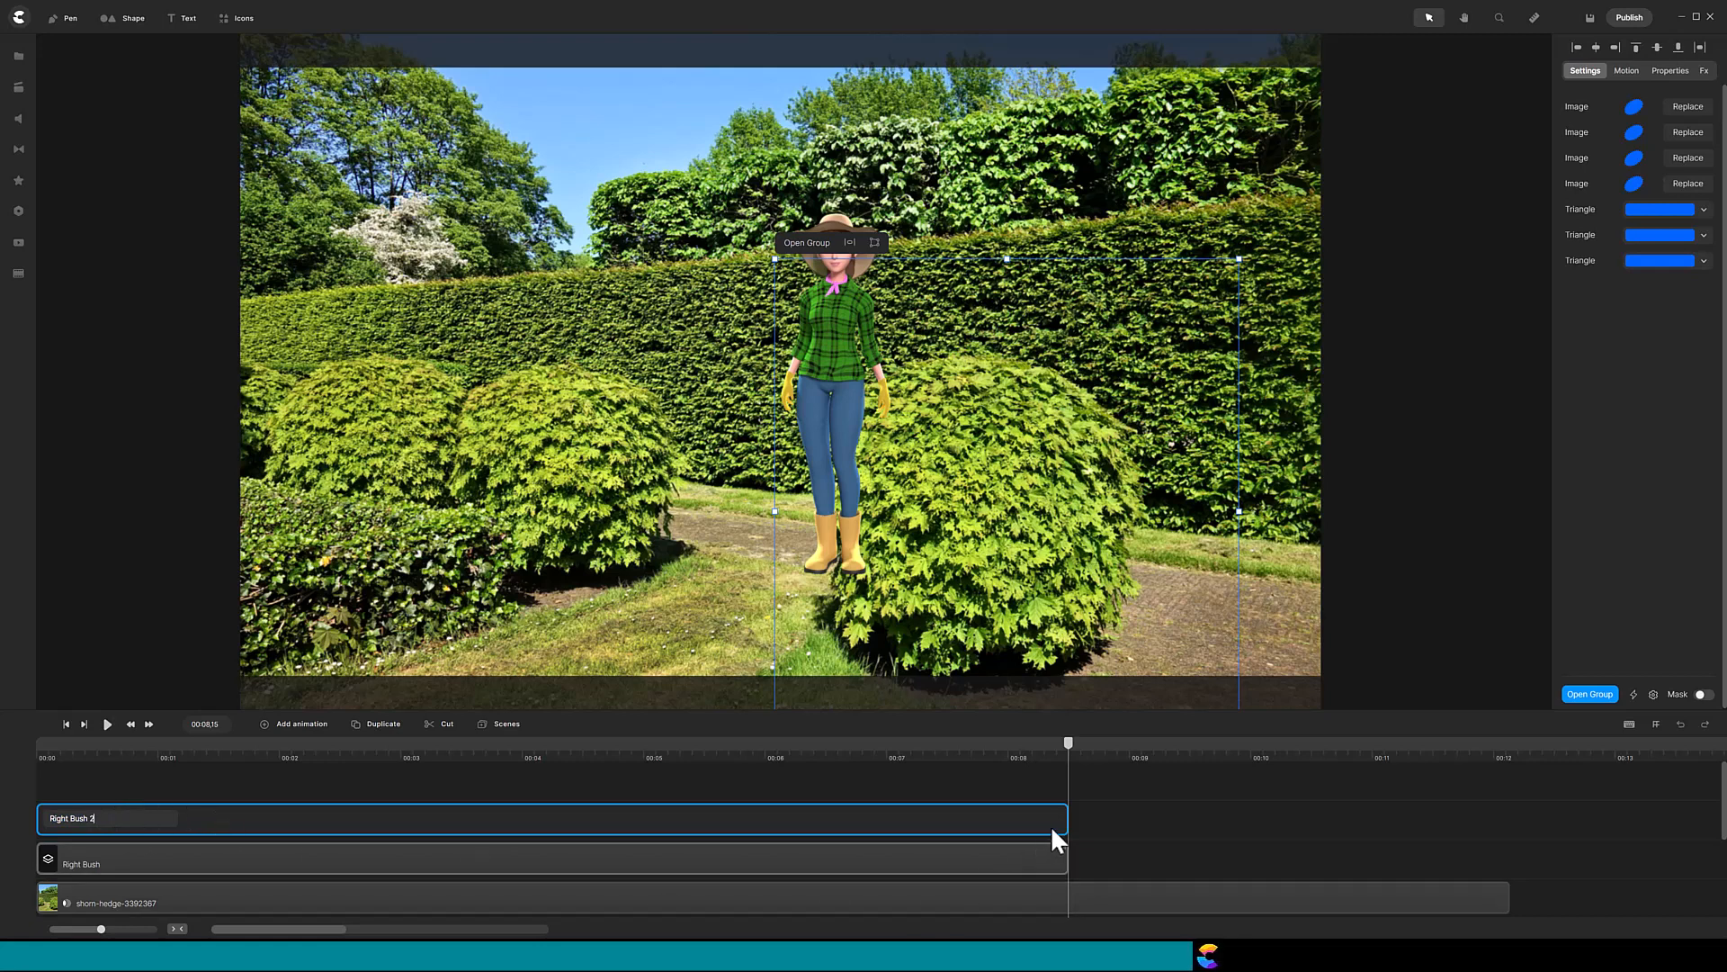
# Place Right Bush 2 directly after Right Bush on the same track, starting at 00:08,15, and extend it to about 13.8 seconds
pyautogui.moveTo(1067, 822); pyautogui.dragTo(1323, 867)
pyautogui.moveTo(1447, 860); pyautogui.dragTo(1525, 854)
pyautogui.scroll(-1, 1620, 837)
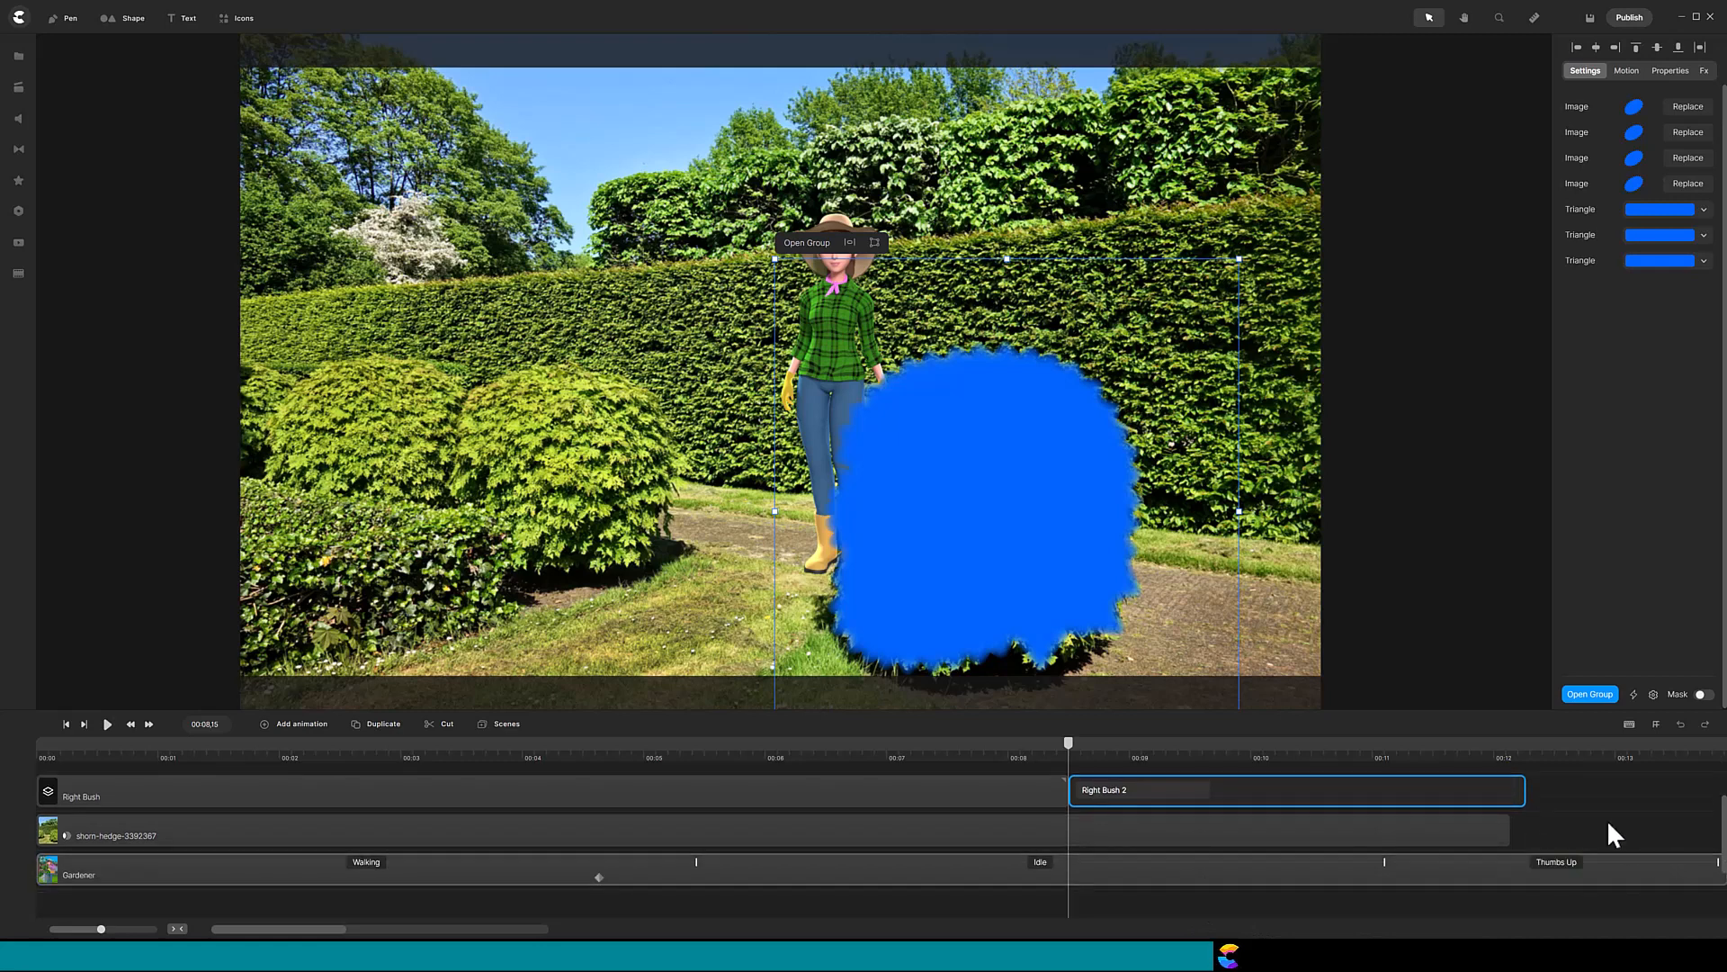
pyautogui.moveTo(1526, 790); pyautogui.dragTo(1723, 798)
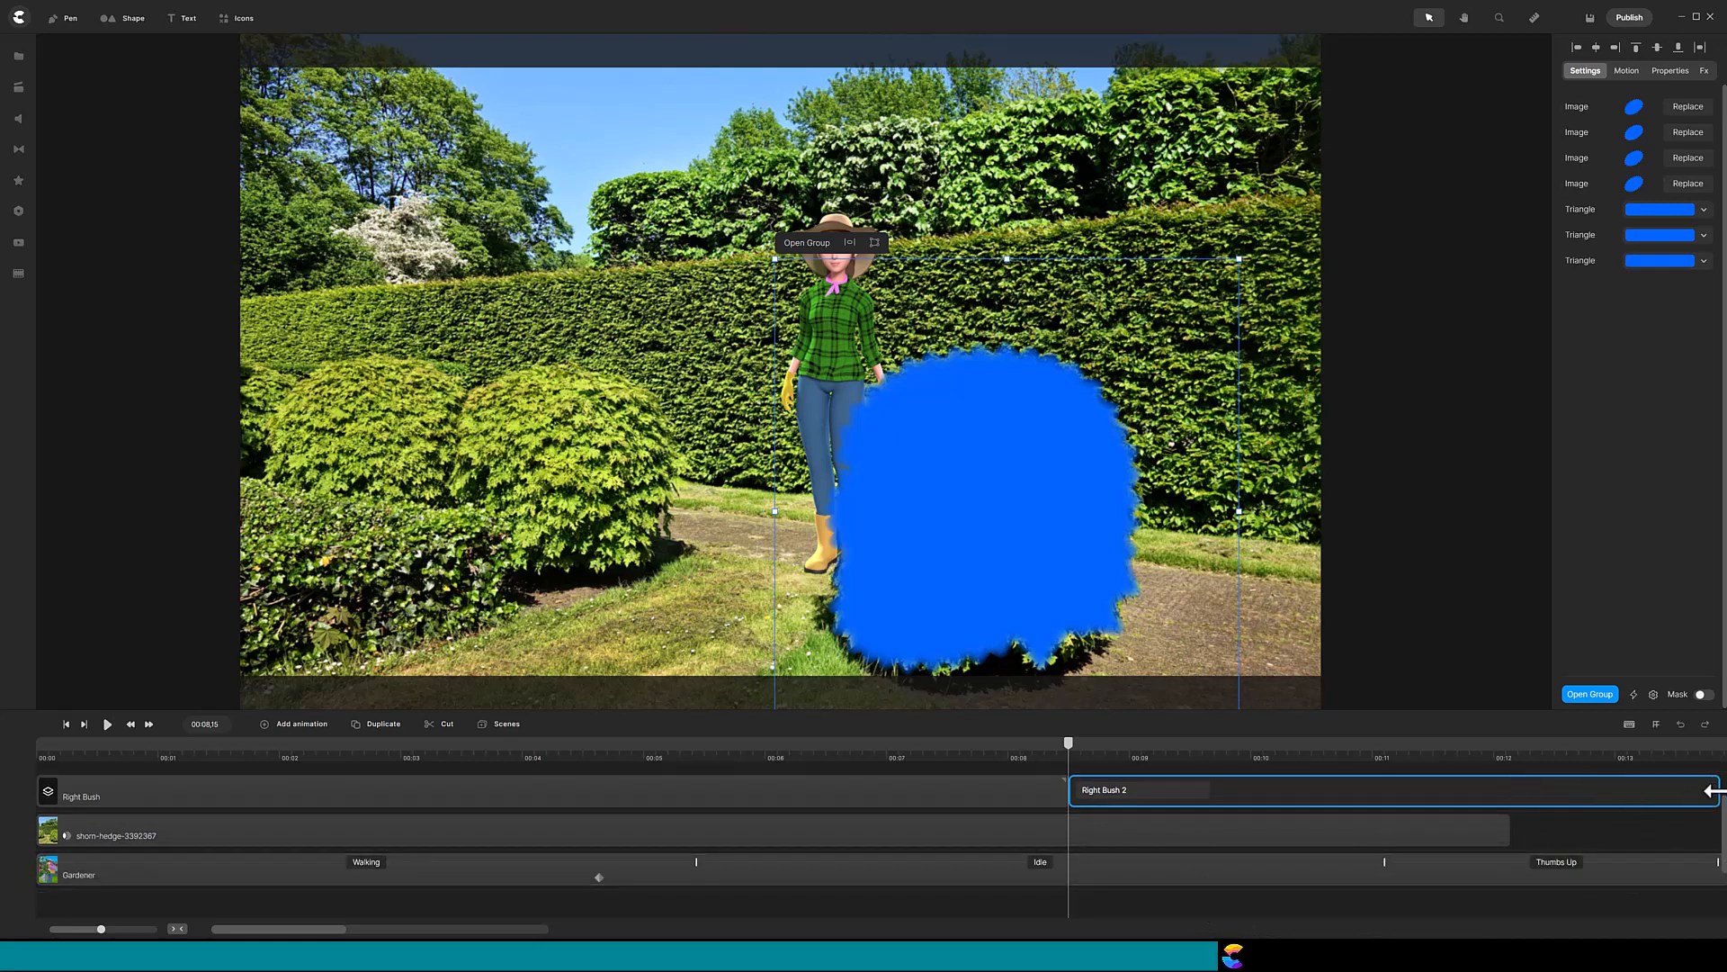
# Split the upper shorn-hedge image at 00:08,15 and extend its second part past 13 seconds to run beneath Right Bush 2
pyautogui.click(1284, 835)
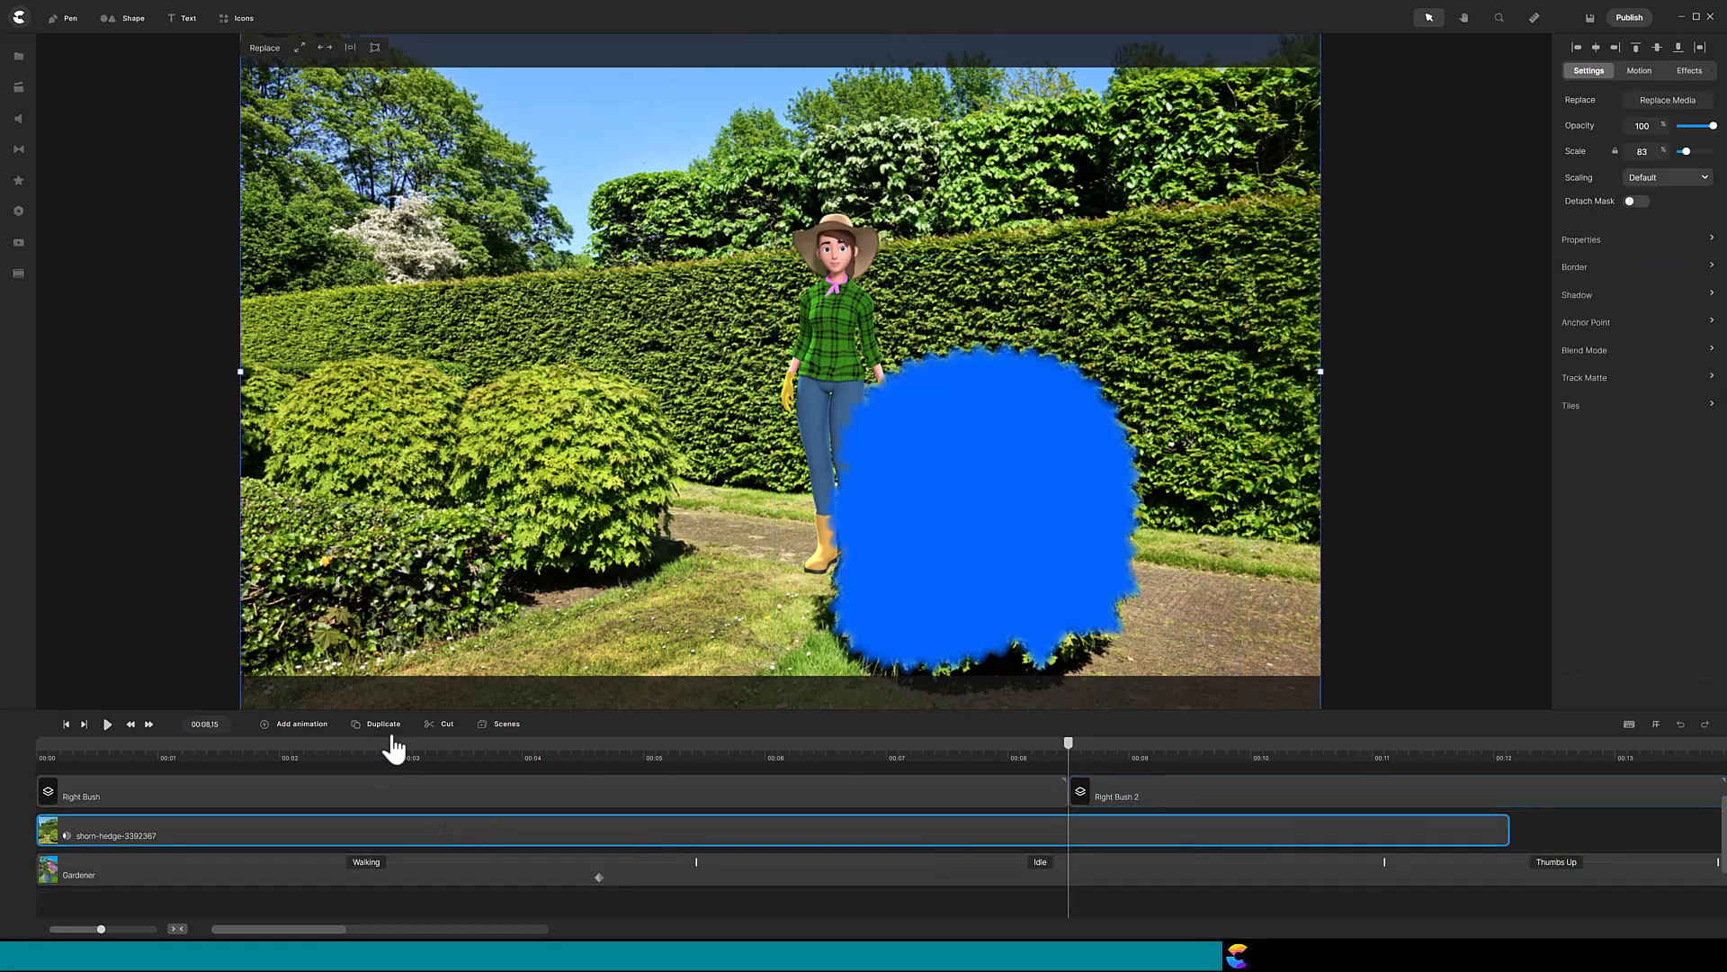
pyautogui.click(434, 727)
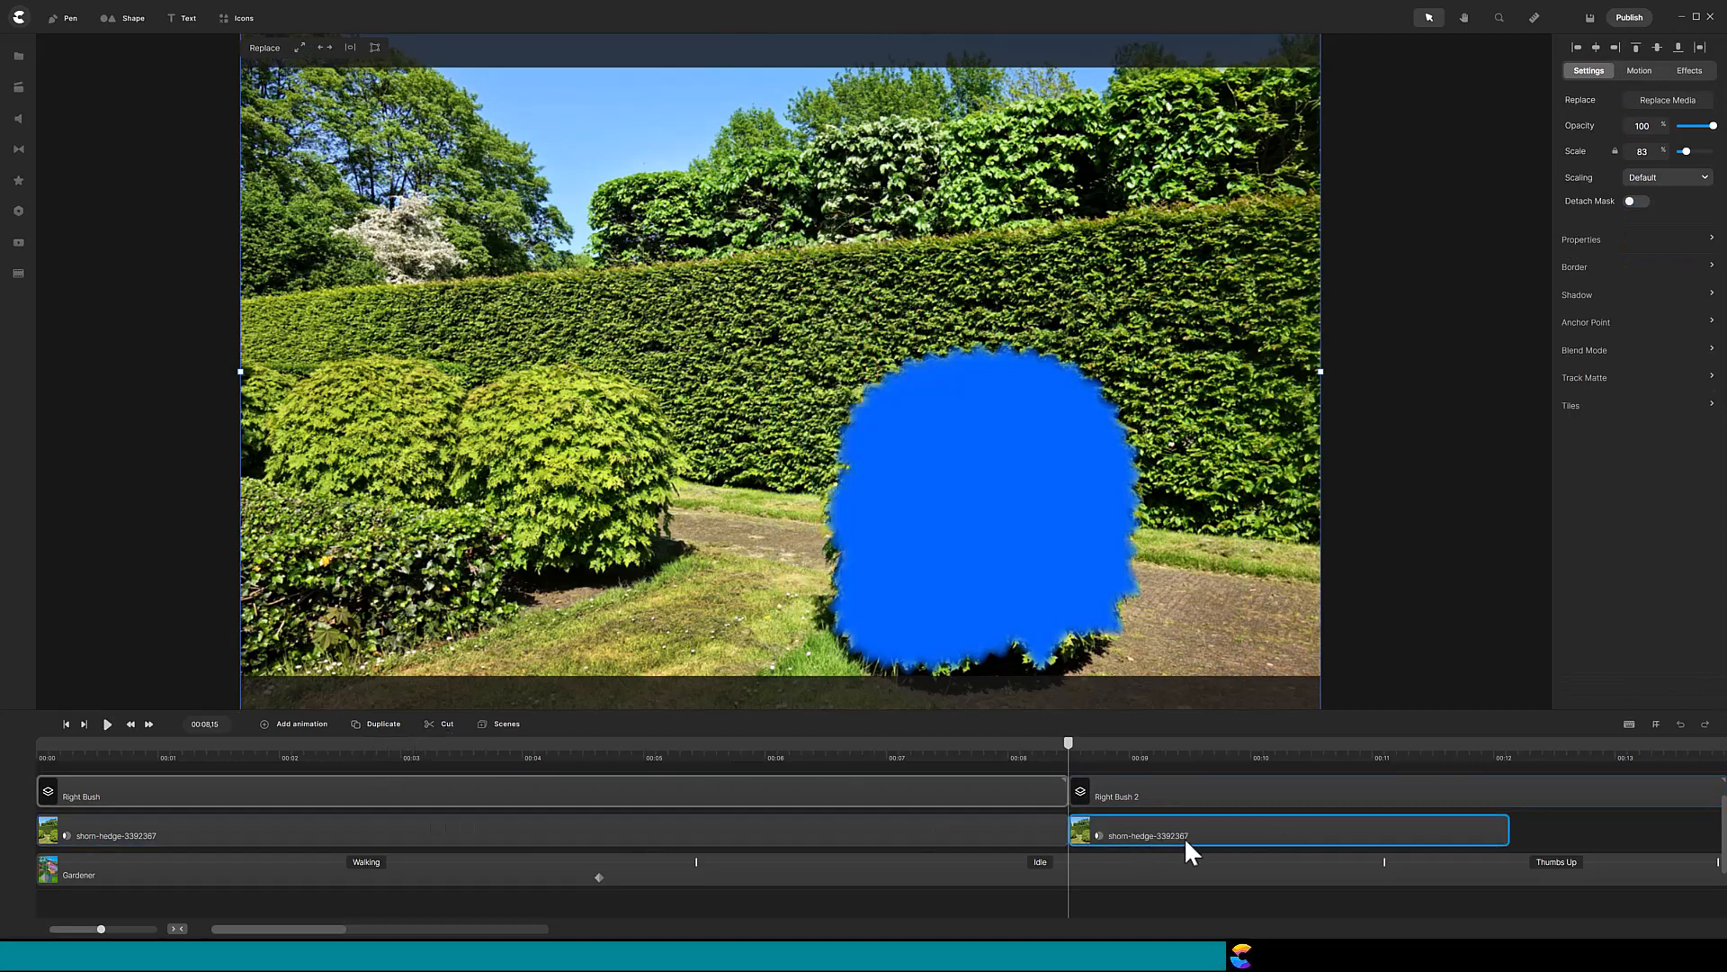
pyautogui.moveTo(1510, 827); pyautogui.dragTo(1715, 825)
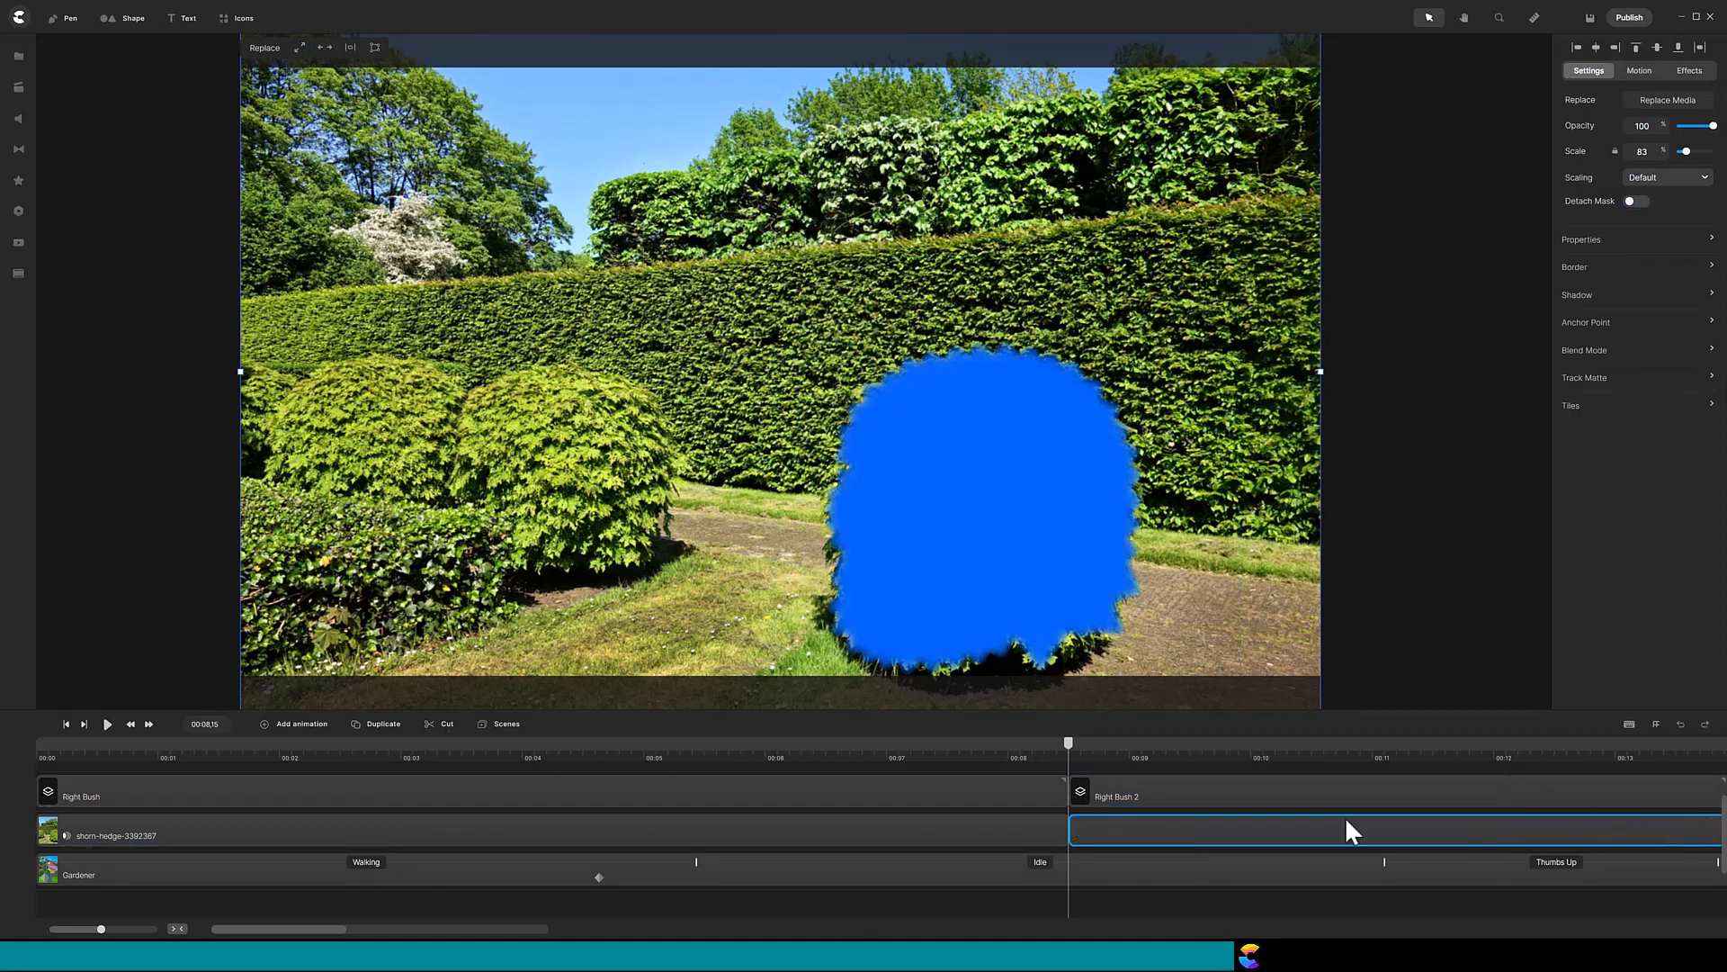
pyautogui.moveTo(1347, 822); pyautogui.dragTo(1304, 826)
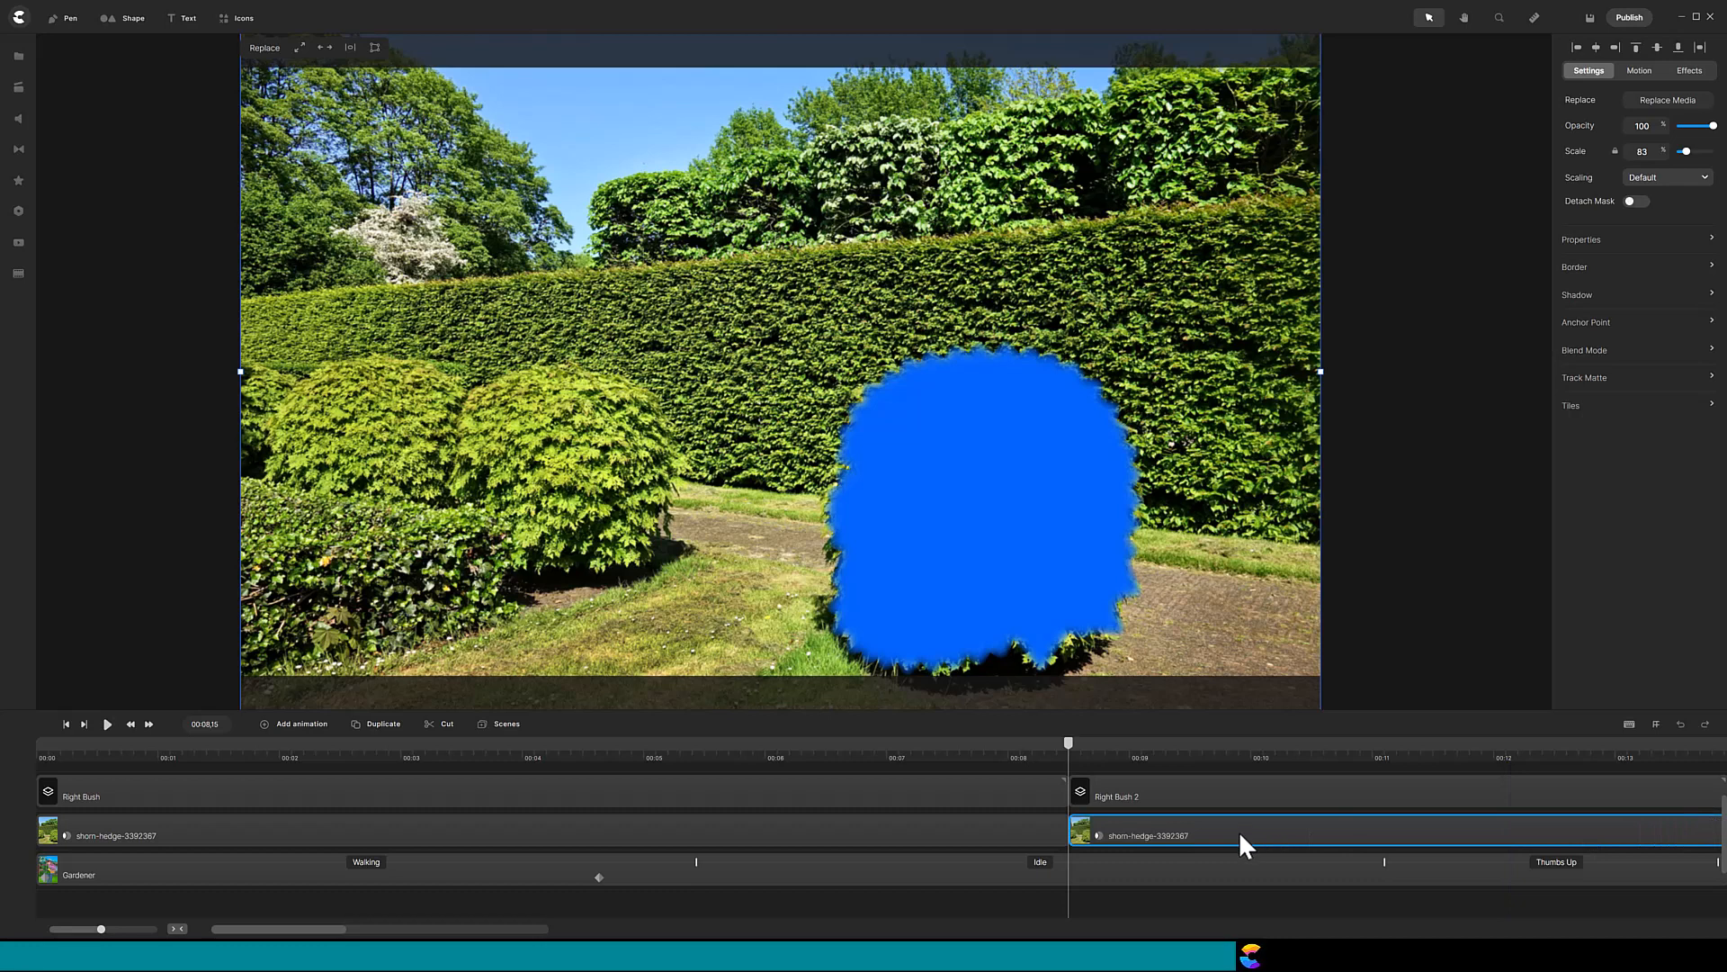
# Set Right Bush 2 as the track matte of the second shorn-hedge clip
pyautogui.click(1570, 382)
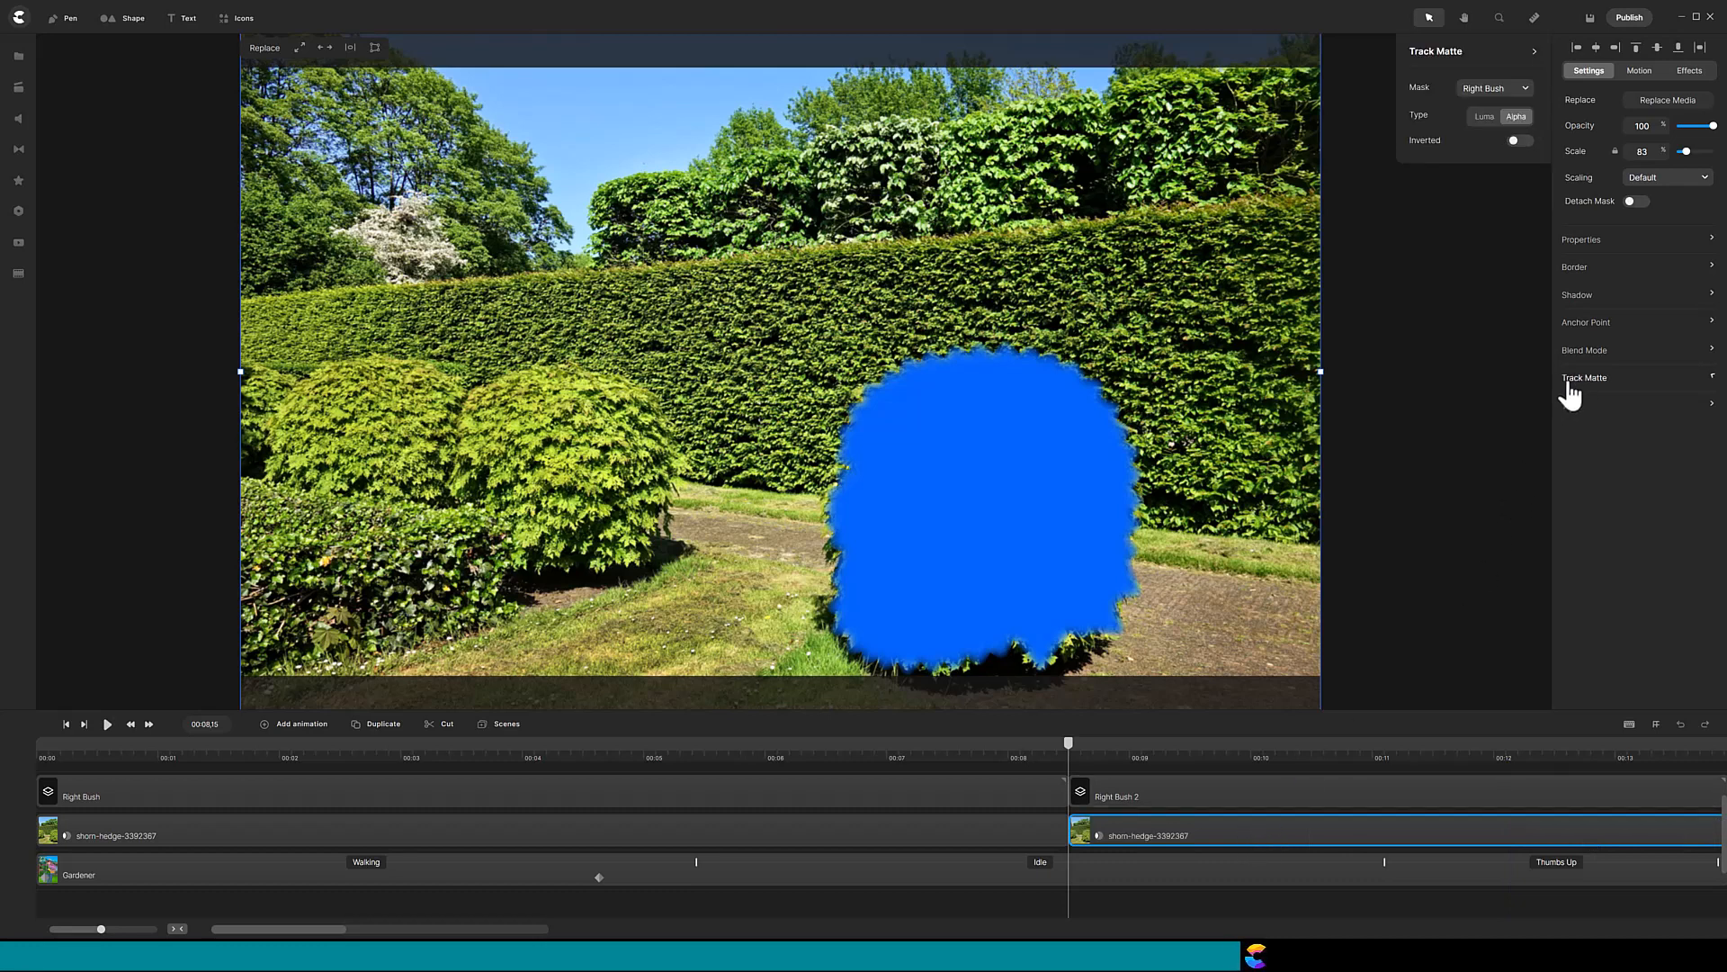
pyautogui.click(1527, 90)
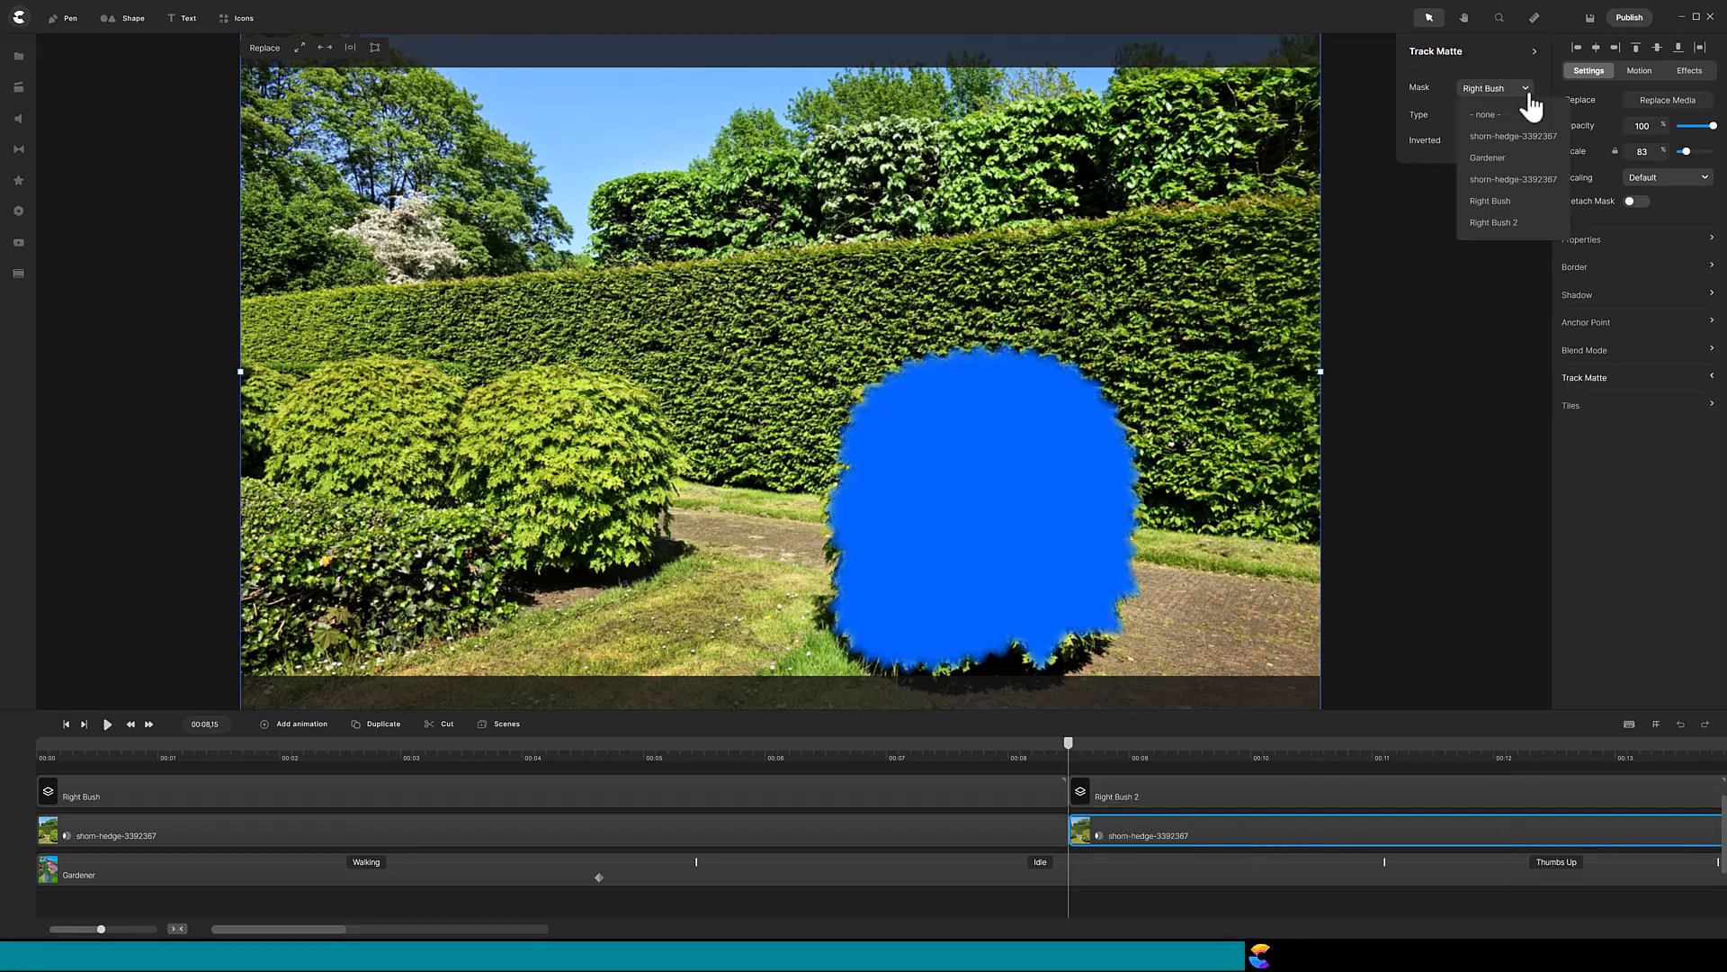
pyautogui.click(1514, 229)
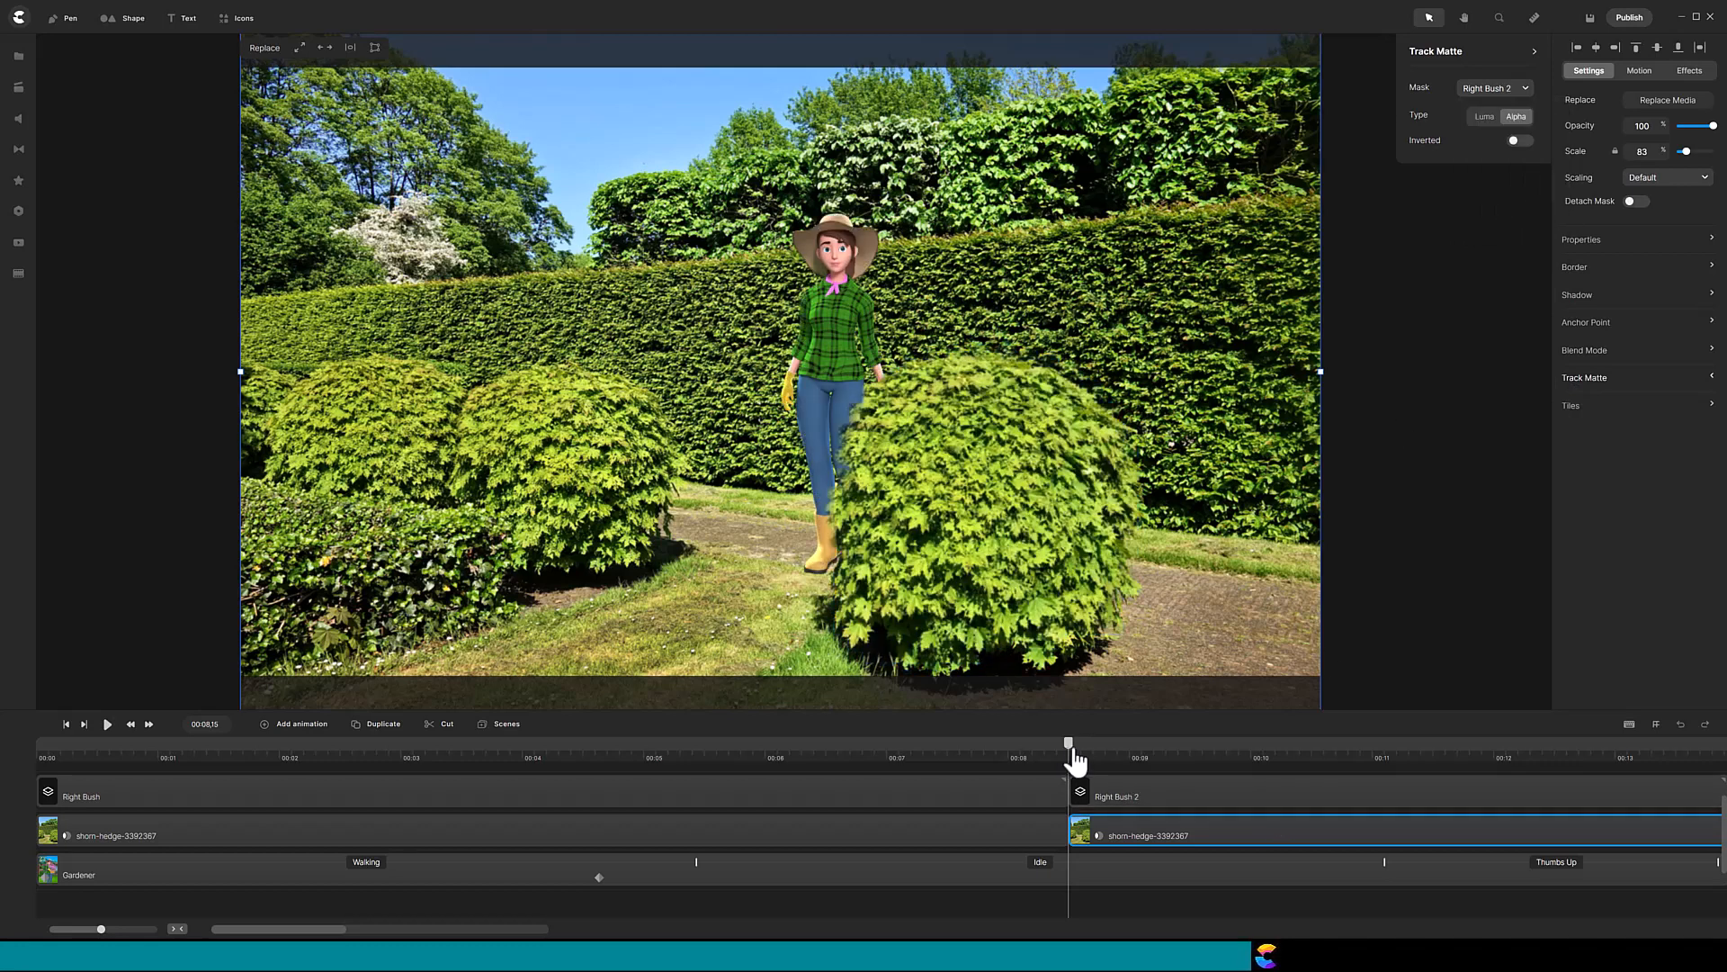
# Group Right Bush 2 with the second shorn-hedge clip
pyautogui.moveTo(1071, 748); pyautogui.dragTo(1097, 749)
pyautogui.click(1159, 785)
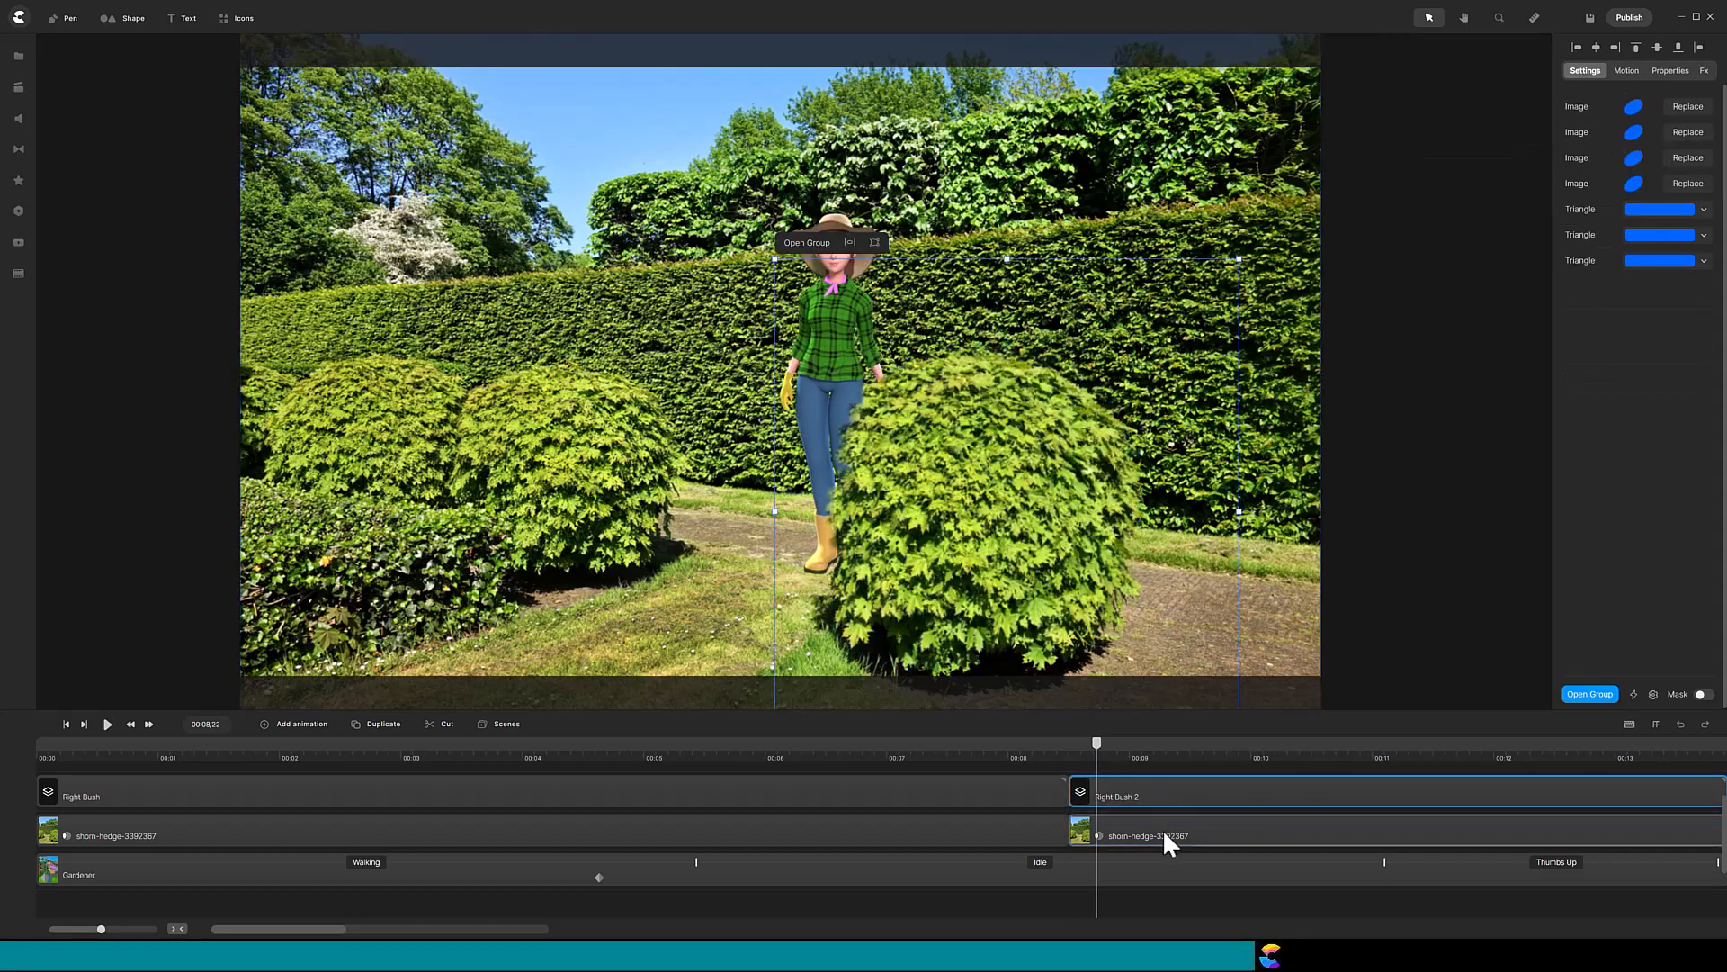
pyautogui.keyDown('shift'); pyautogui.click(1163, 828); pyautogui.keyUp('shift')
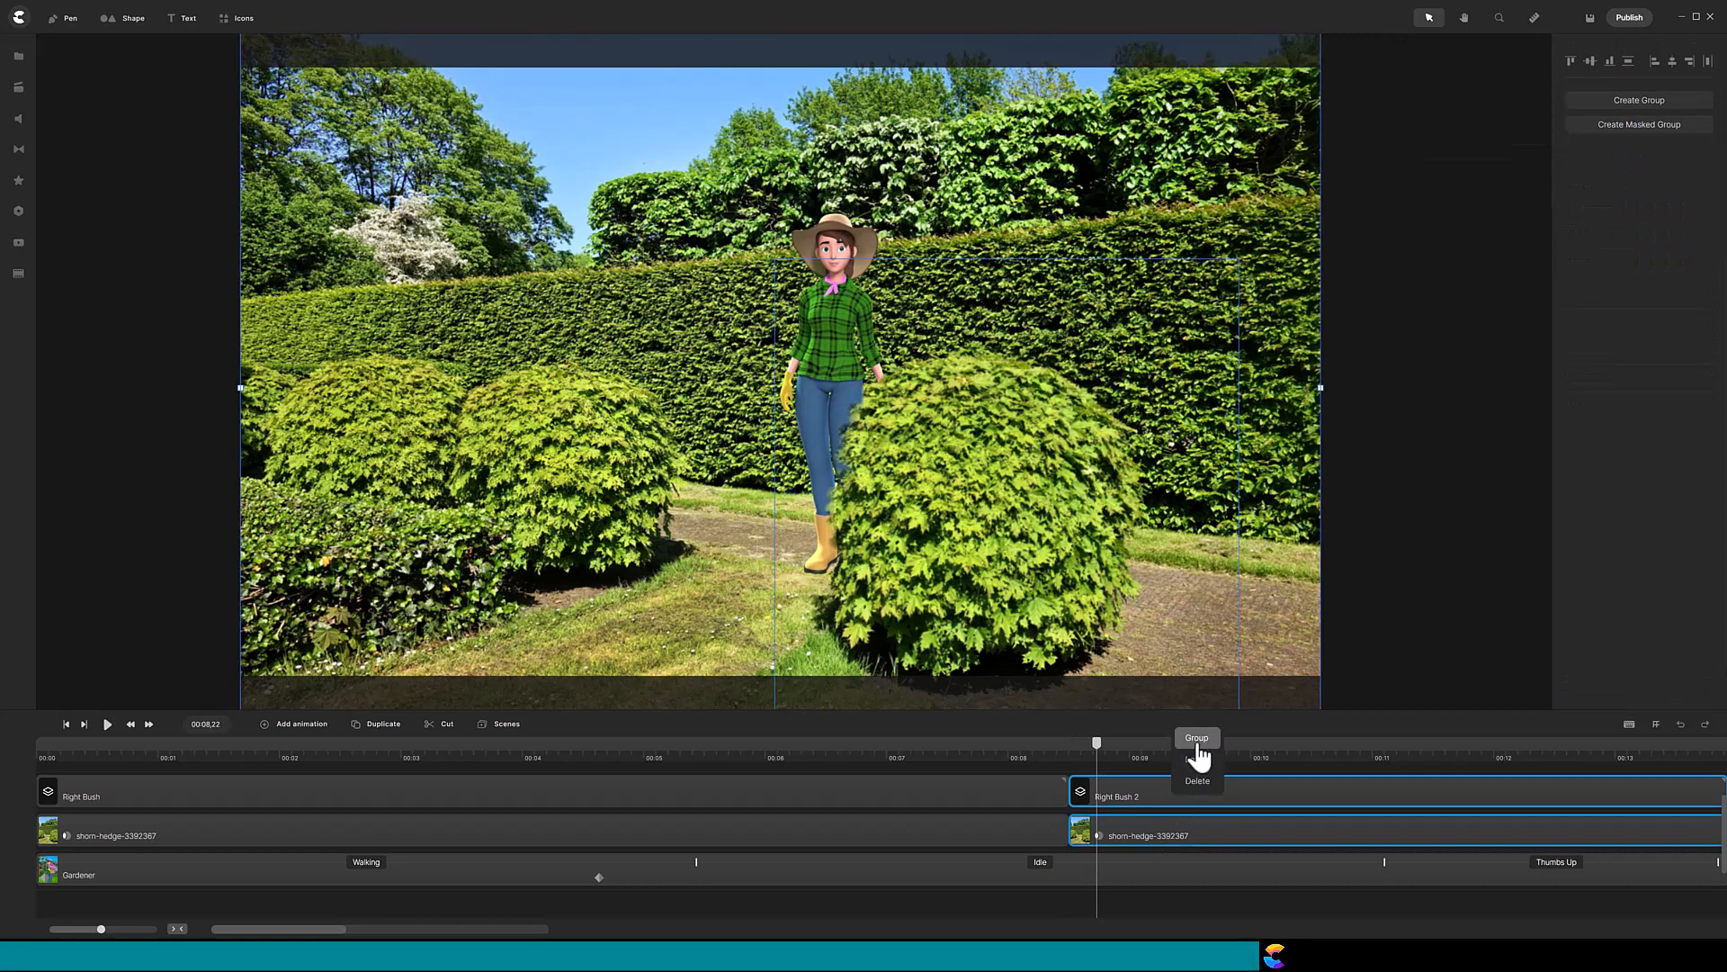
pyautogui.click(1197, 739)
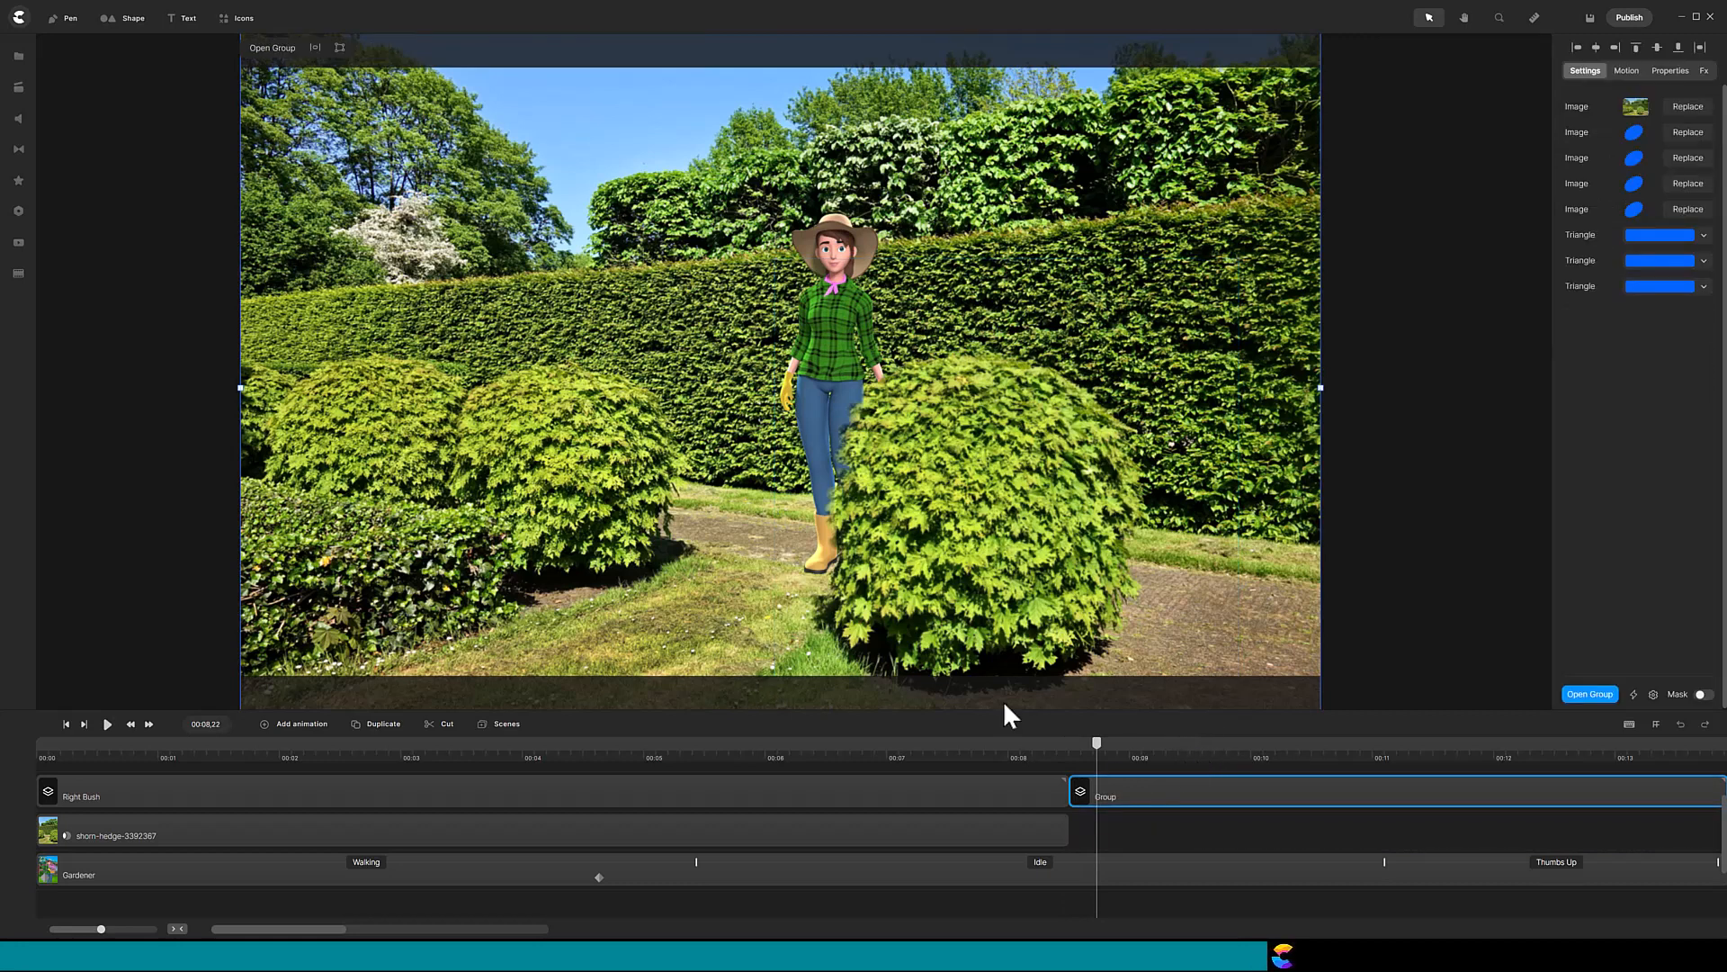
# Apply the Jitter effect to the new group with speed 100% and strength 9%, and preview the shaking
pyautogui.click(18, 180)
pyautogui.moveTo(81, 328); pyautogui.dragTo(1172, 794)
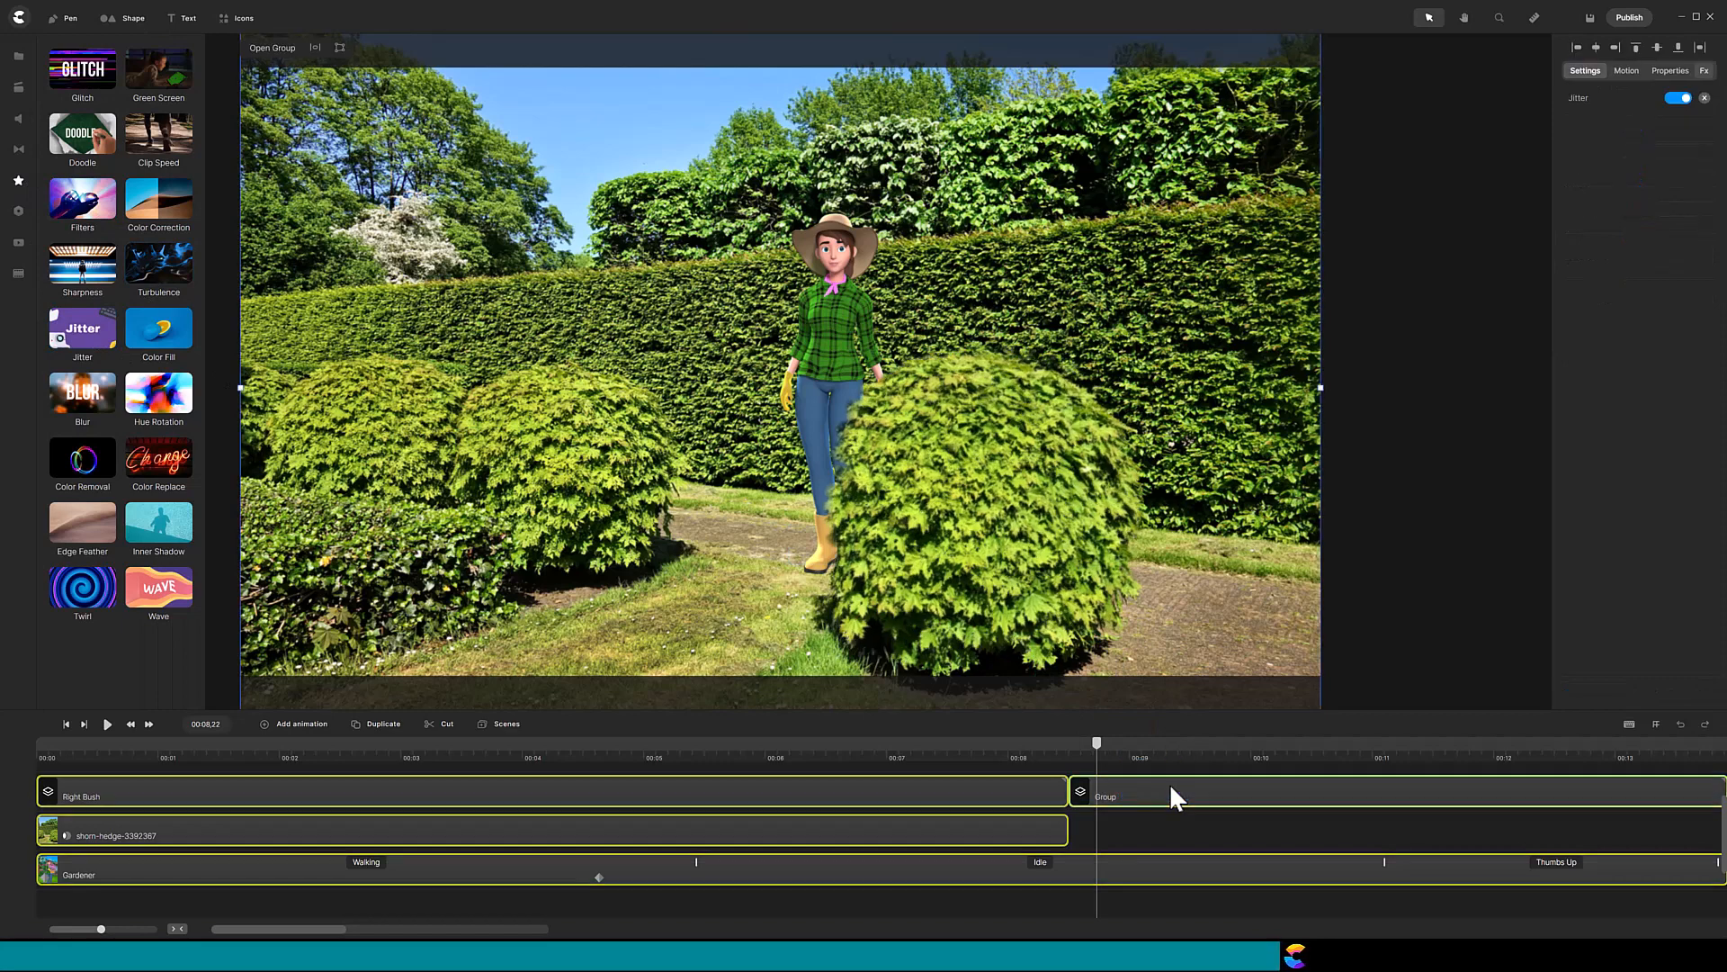
pyautogui.click(1578, 101)
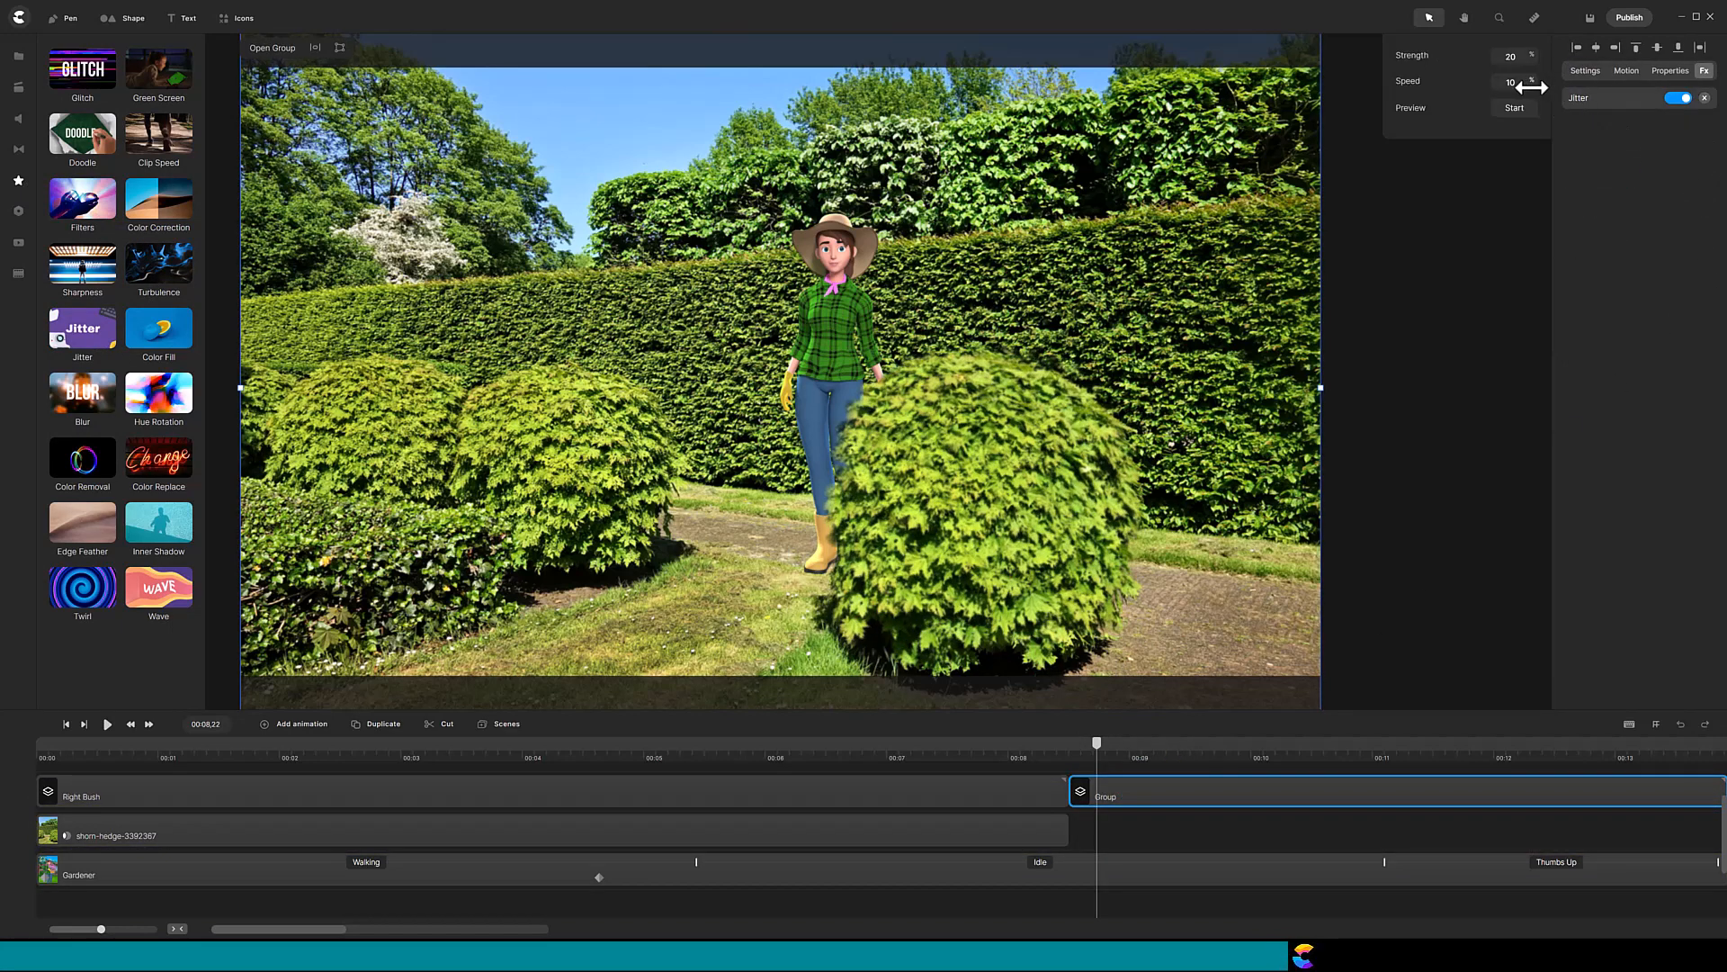
pyautogui.moveTo(1536, 83); pyautogui.dragTo(1557, 85)
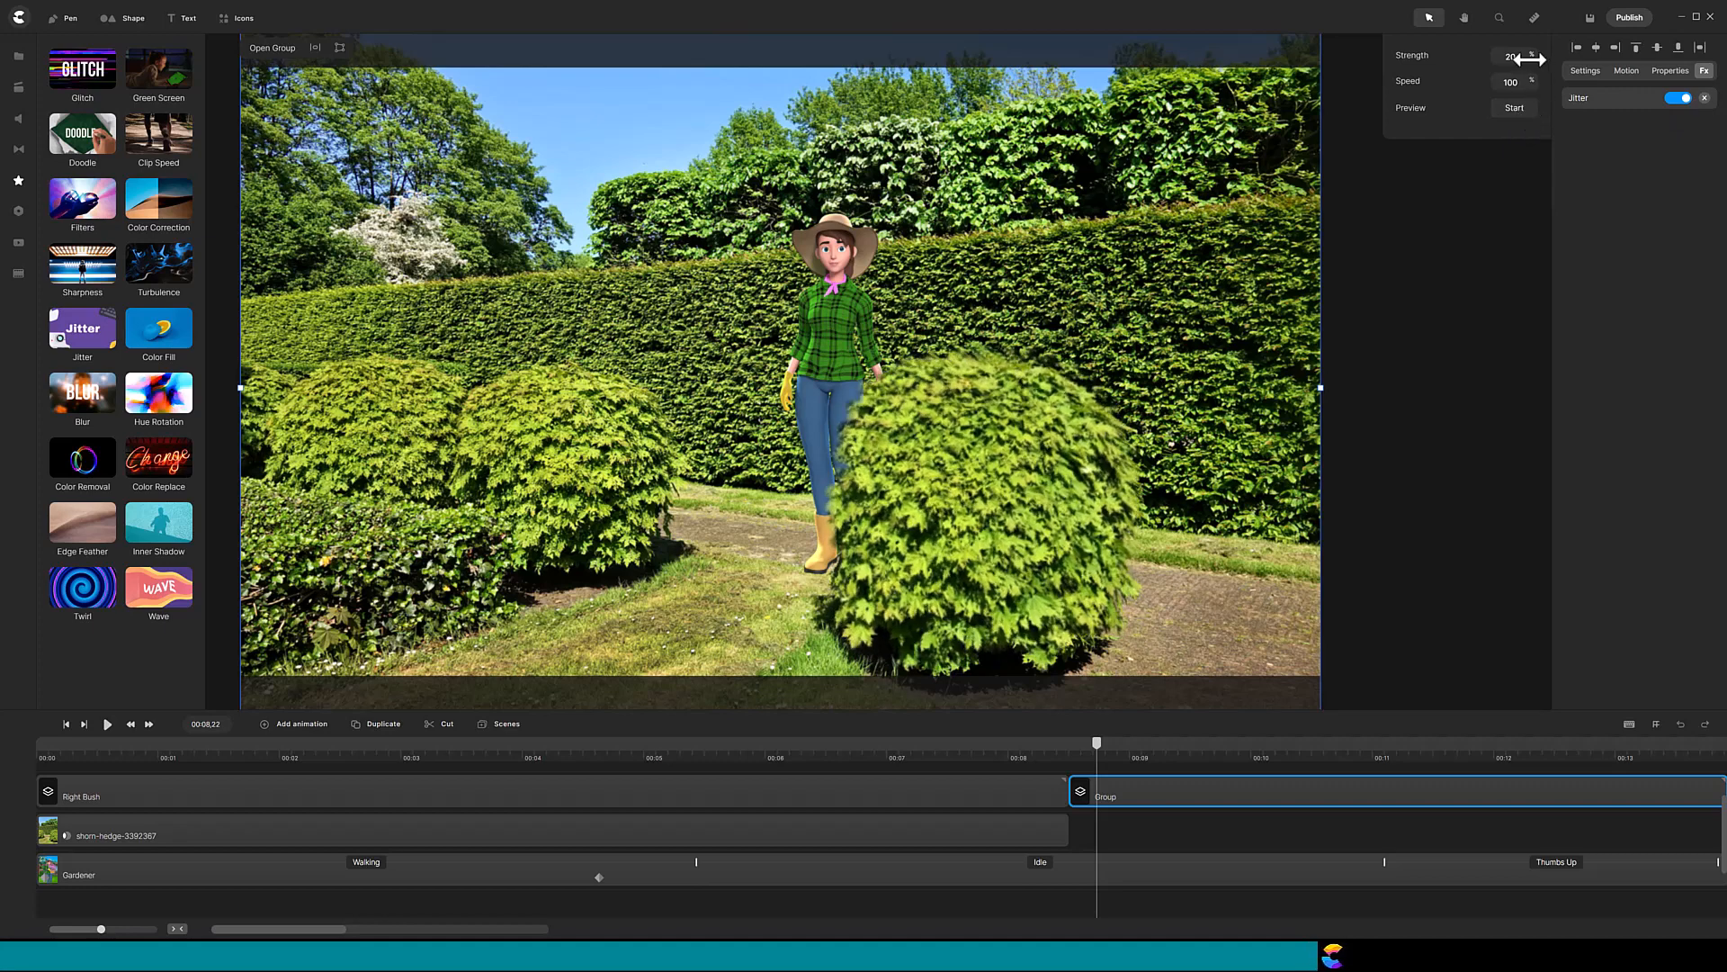
pyautogui.moveTo(1530, 60); pyautogui.dragTo(1523, 81)
pyautogui.click(1515, 109)
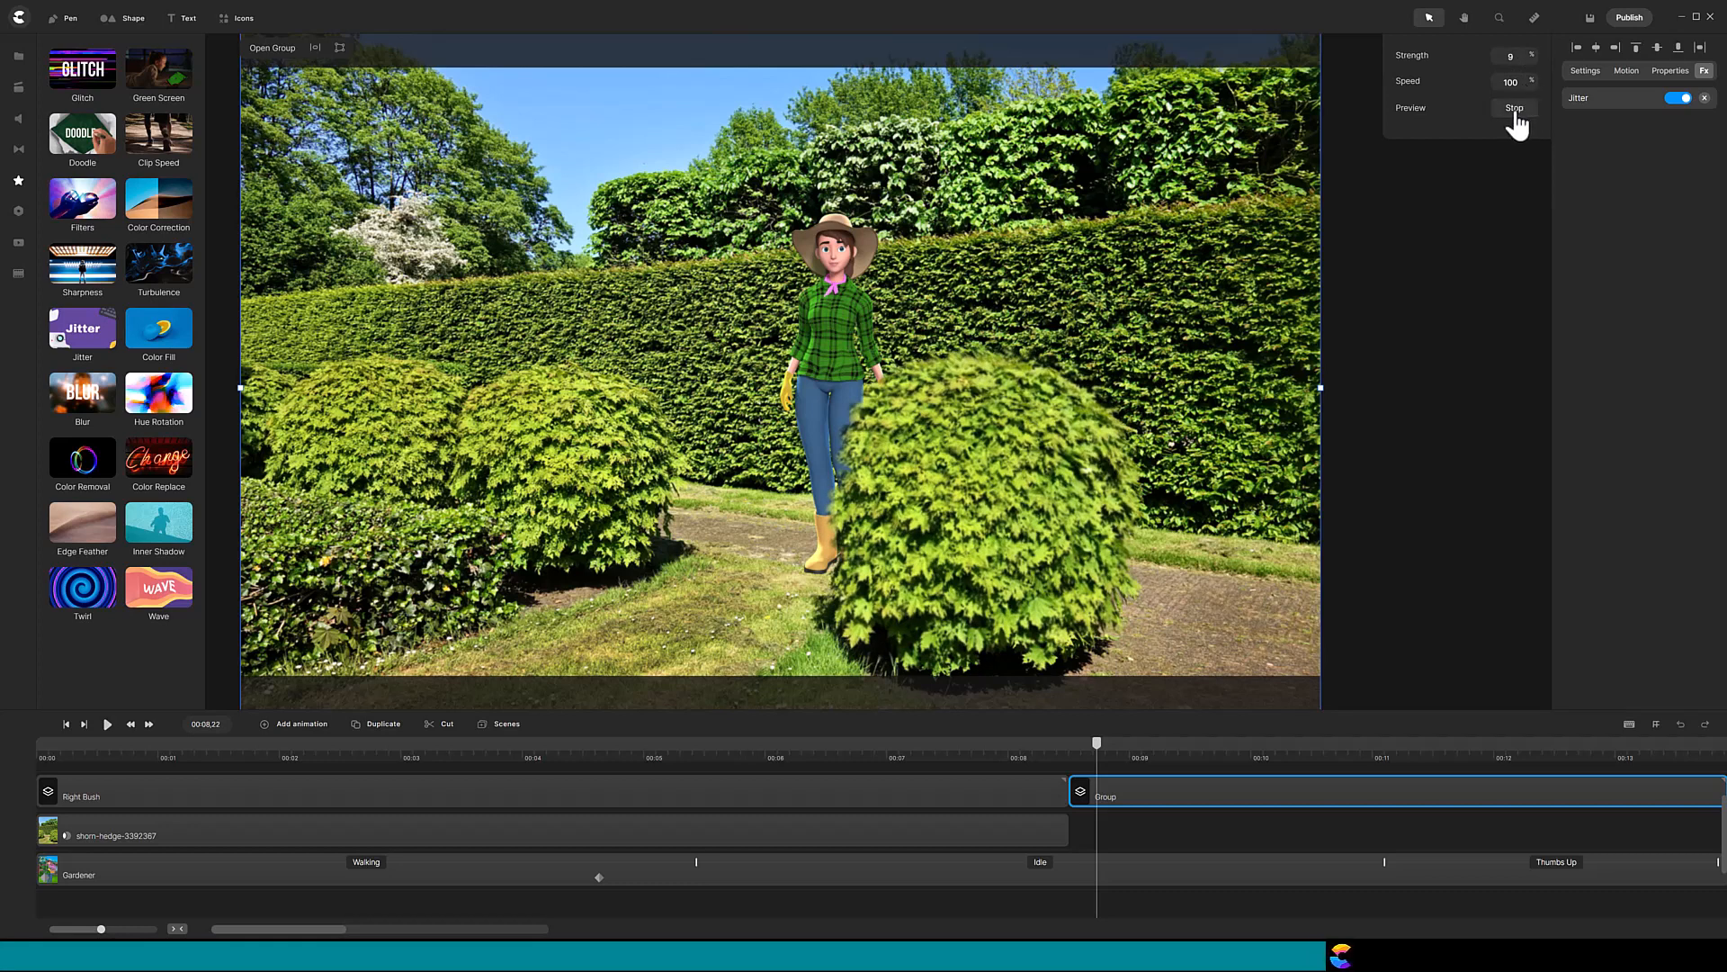
pyautogui.click(1515, 108)
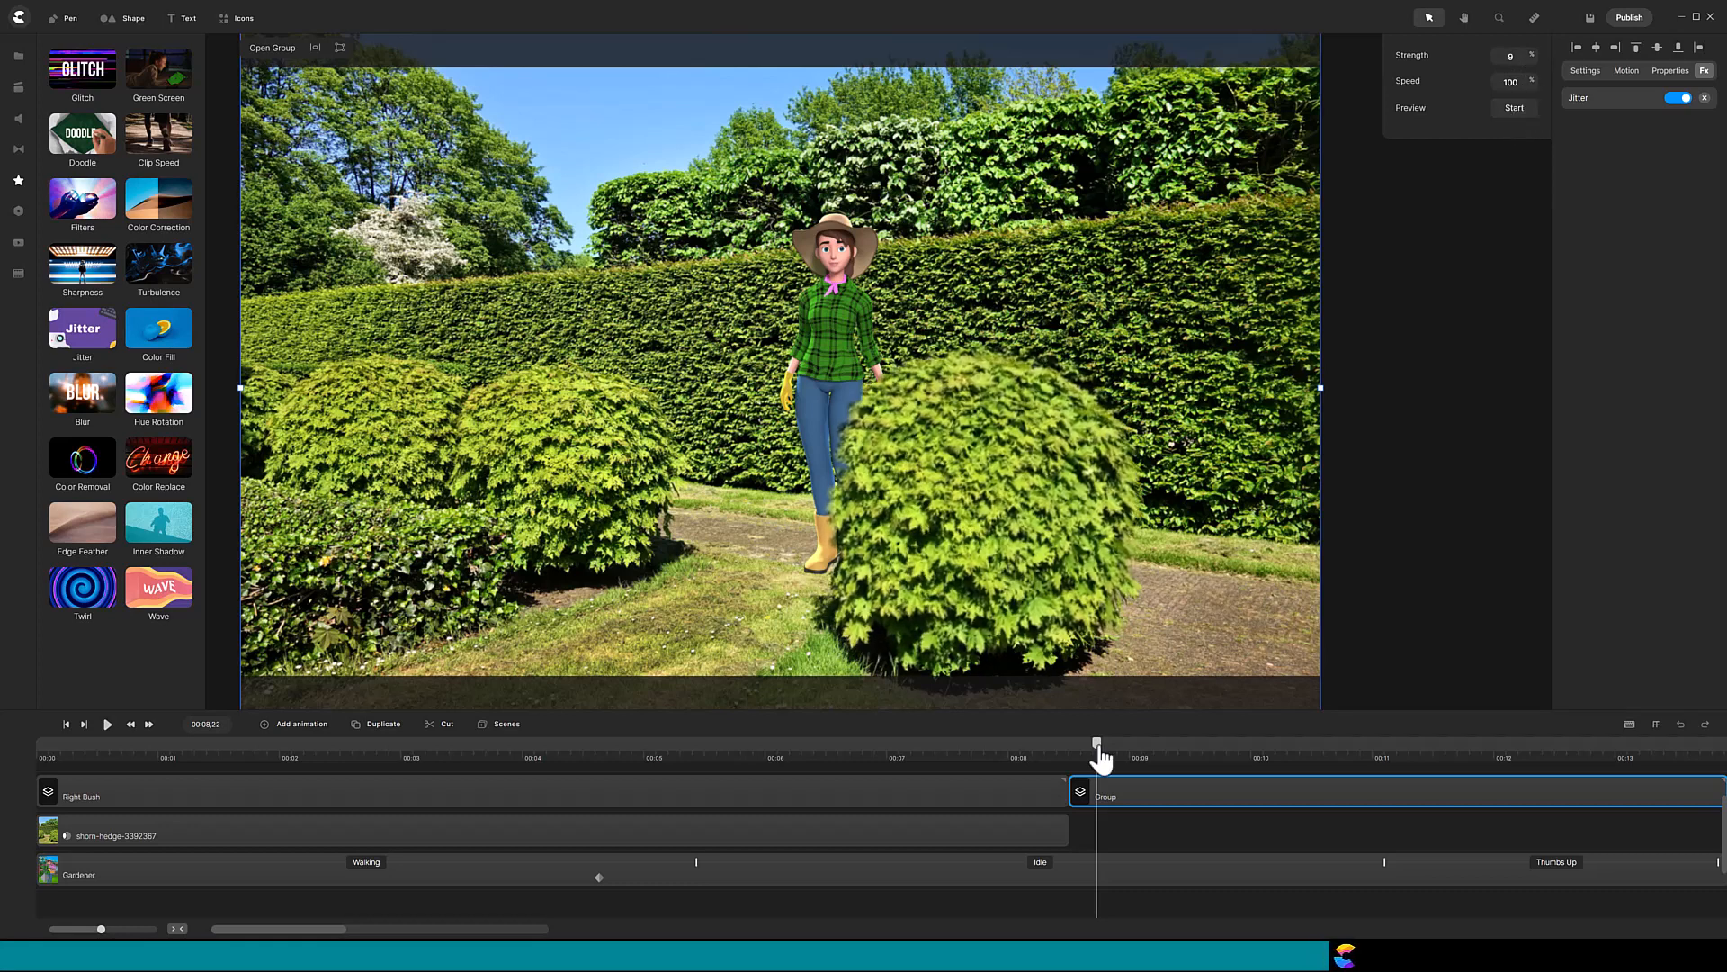
# Go to 00:08,25, show the new group's anchor point and move it to the base of the large bush
pyautogui.click(1108, 753)
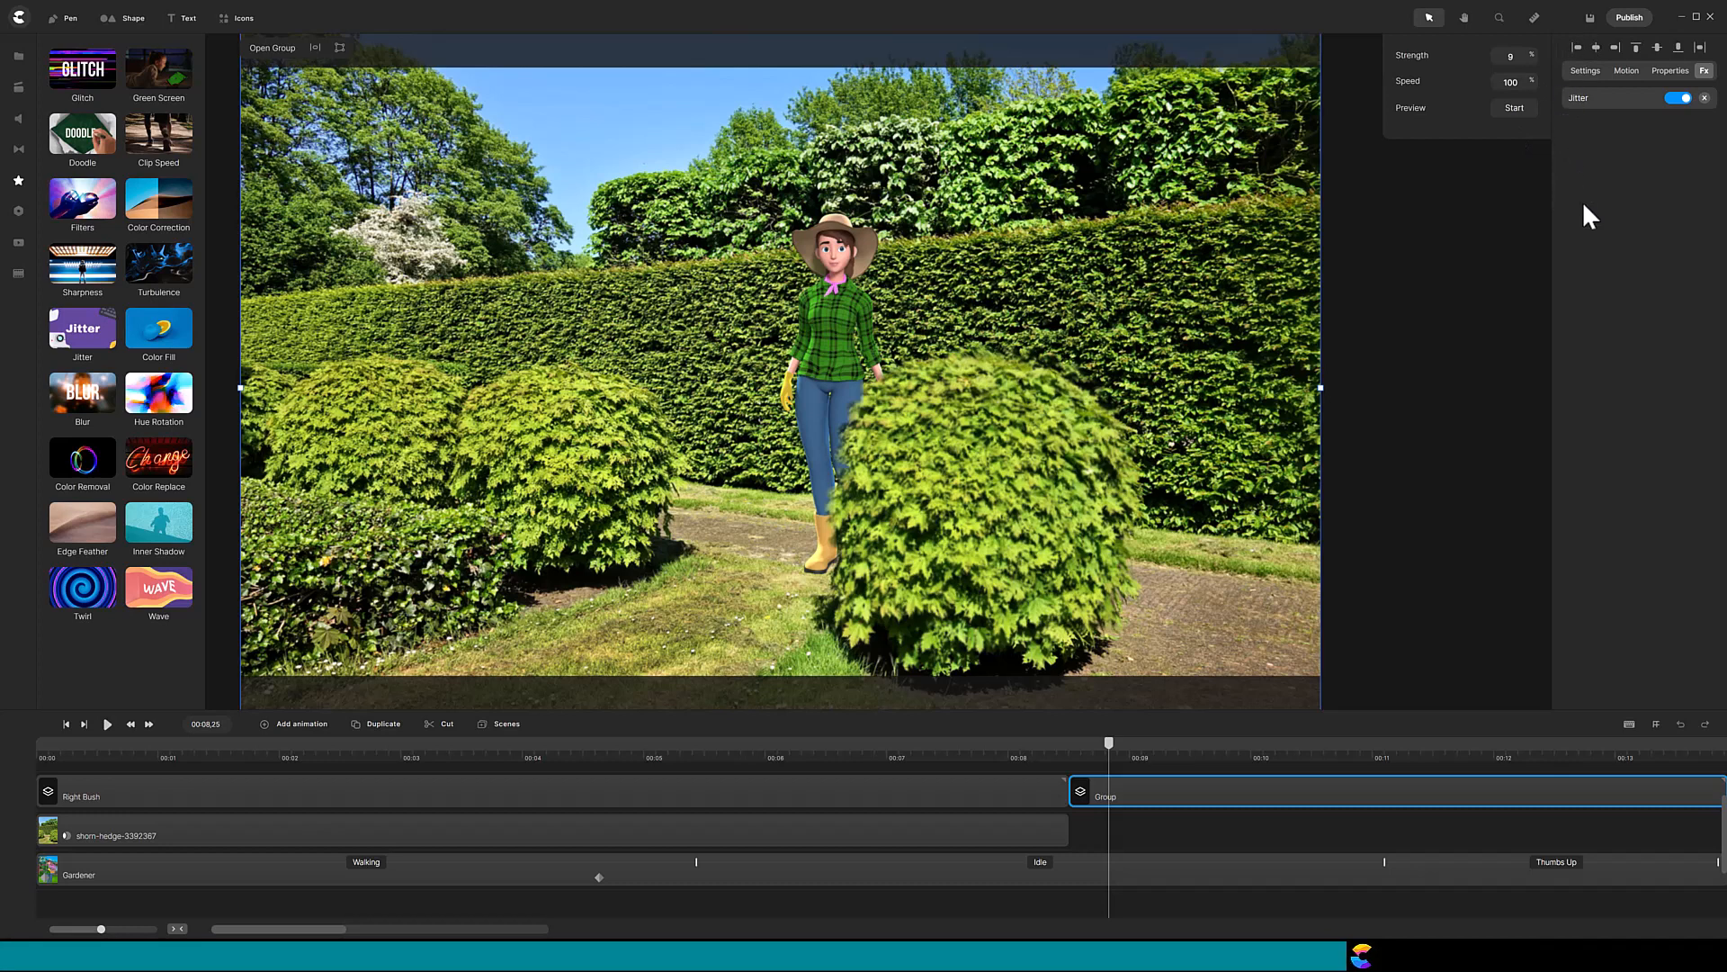
pyautogui.click(1580, 75)
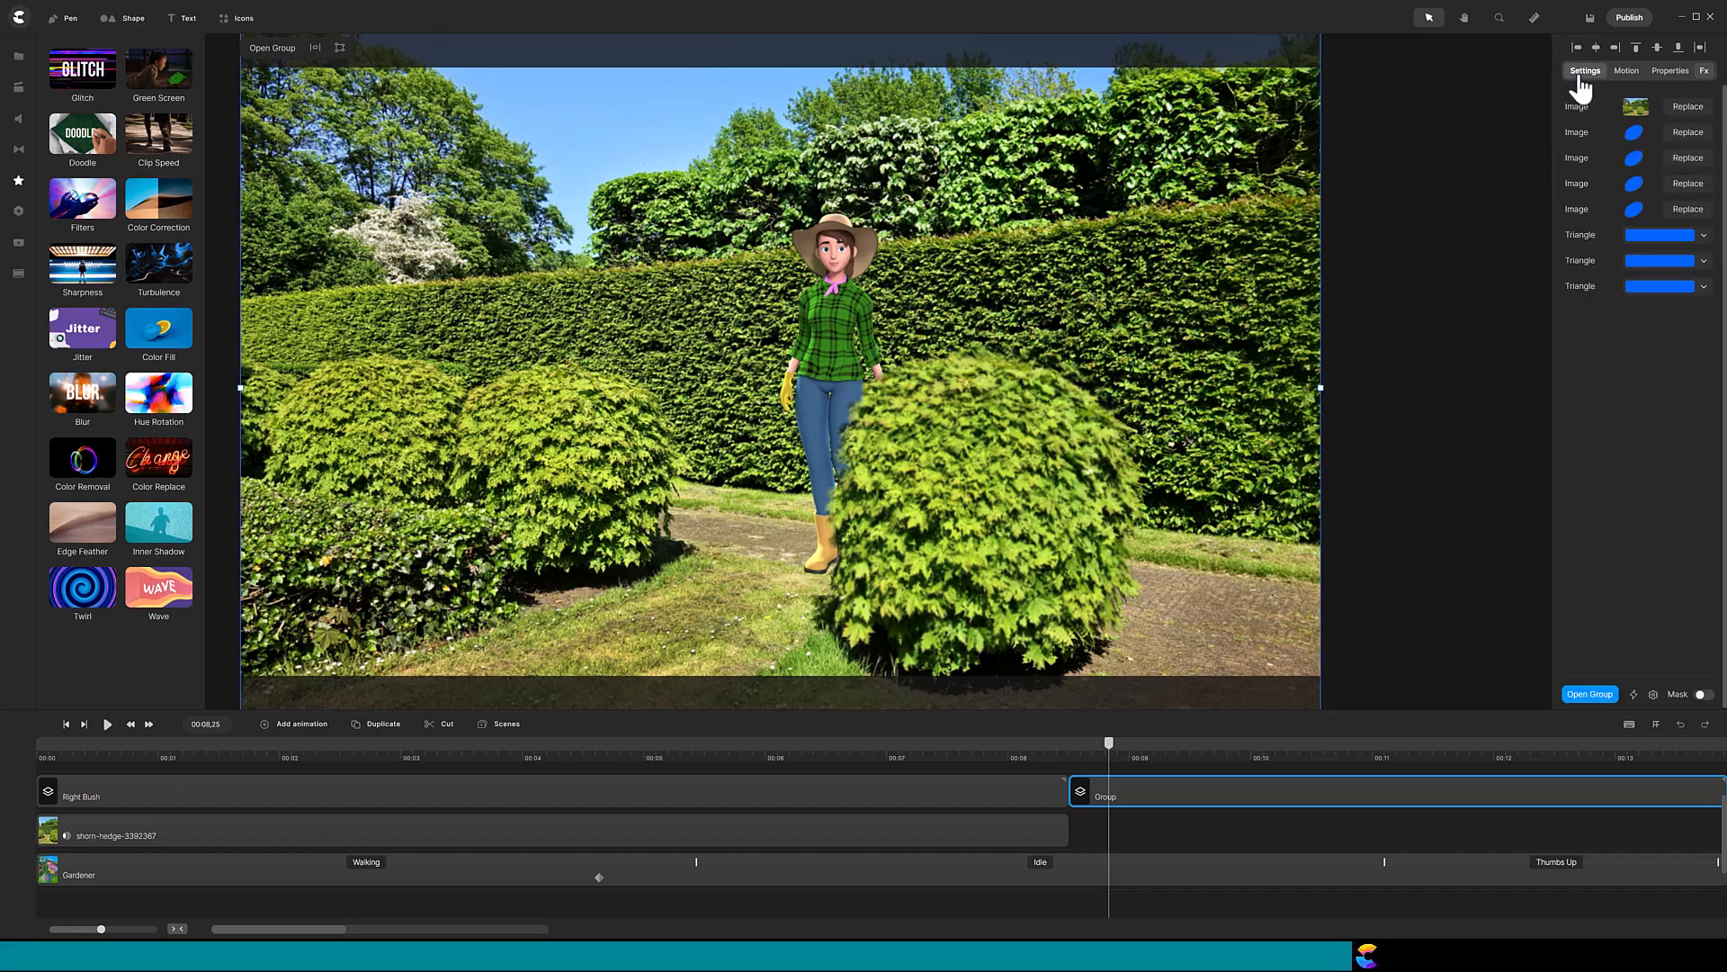
pyautogui.click(1667, 76)
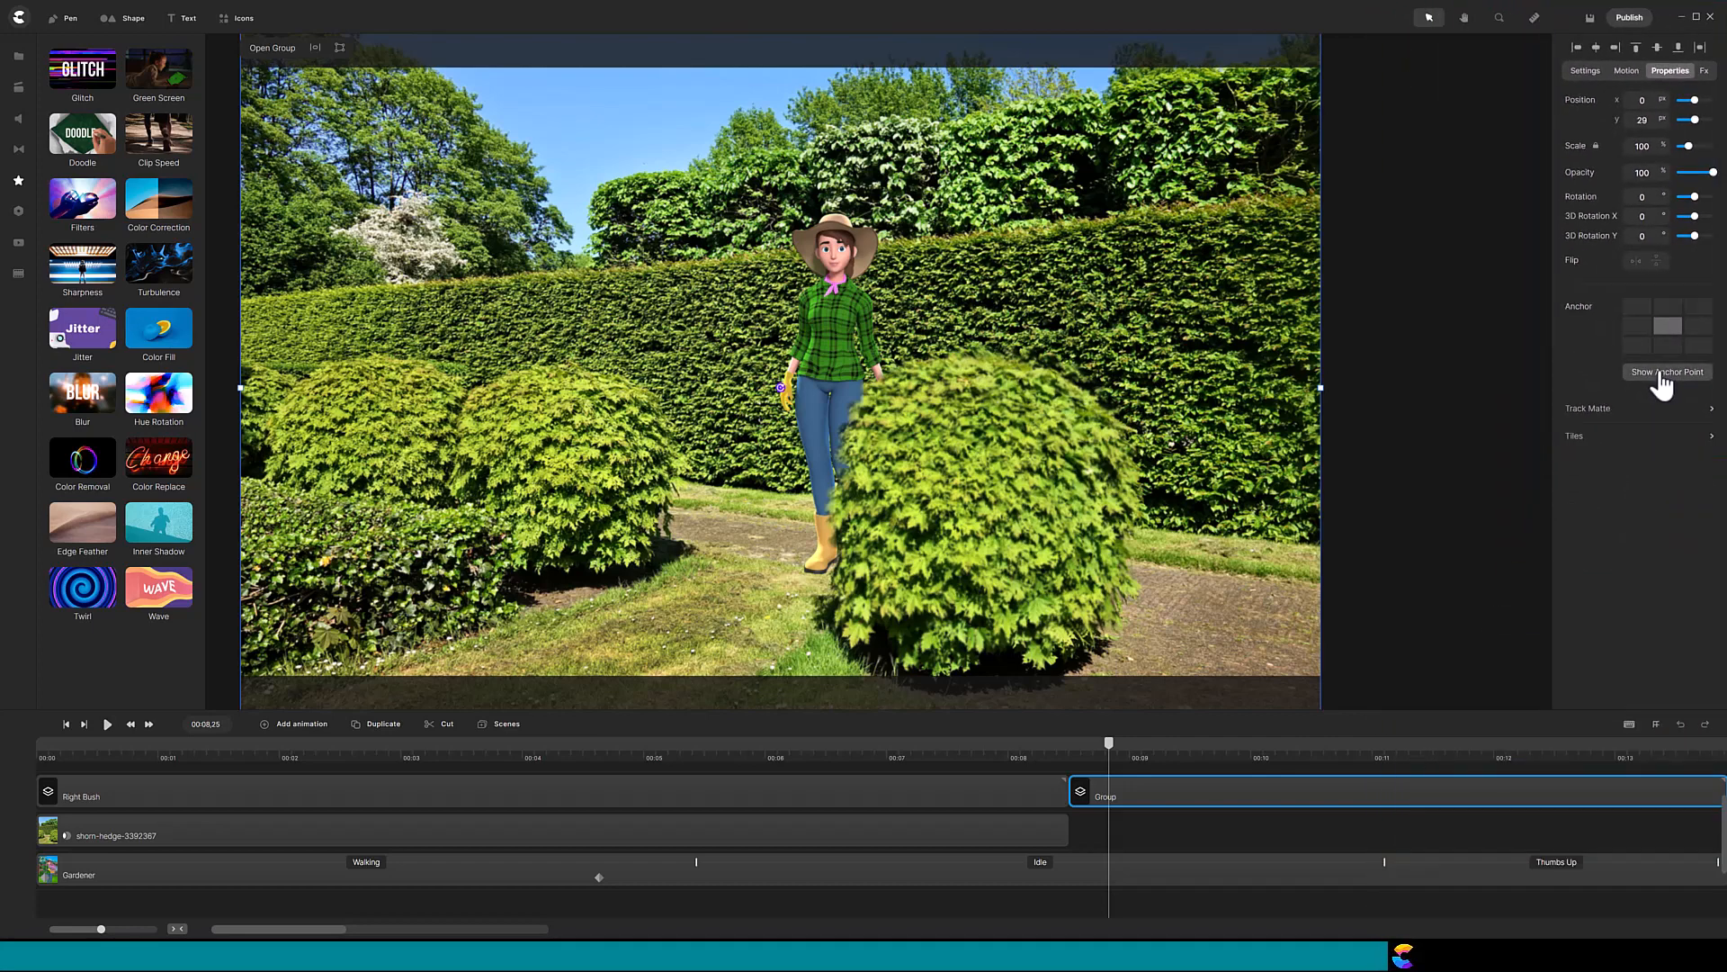
pyautogui.click(1663, 374)
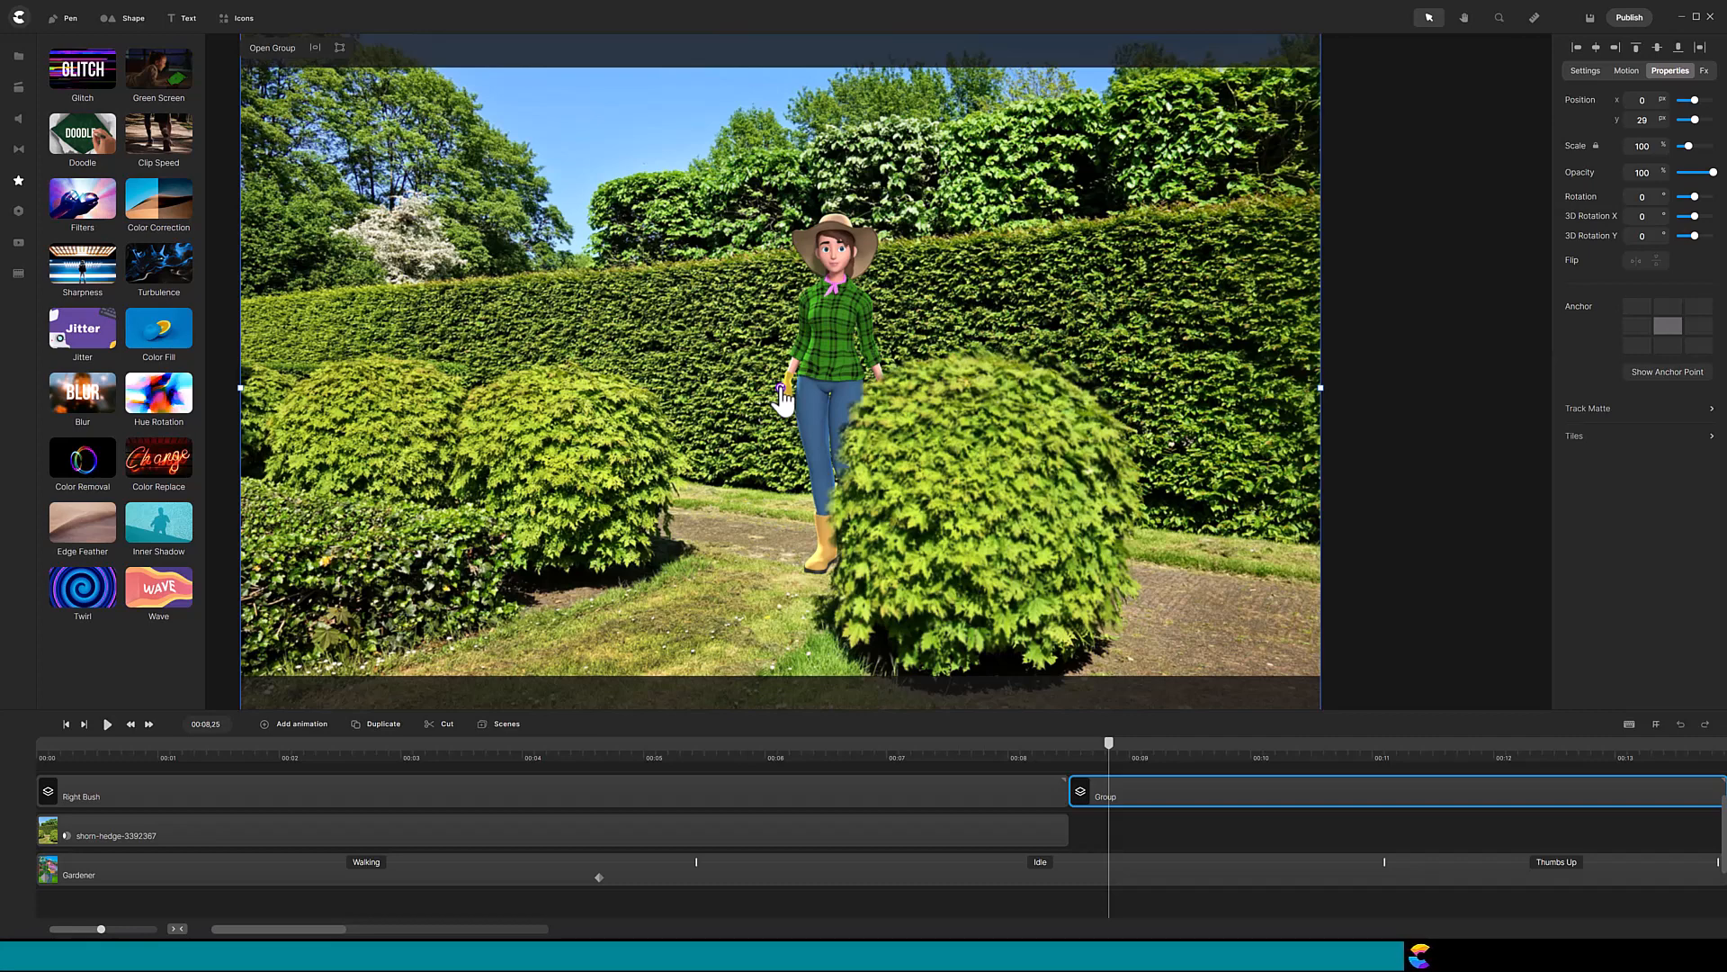
pyautogui.moveTo(783, 396)
pyautogui.mouseDown()
pyautogui.moveTo(901, 533)
pyautogui.moveTo(977, 669)
pyautogui.mouseUp()
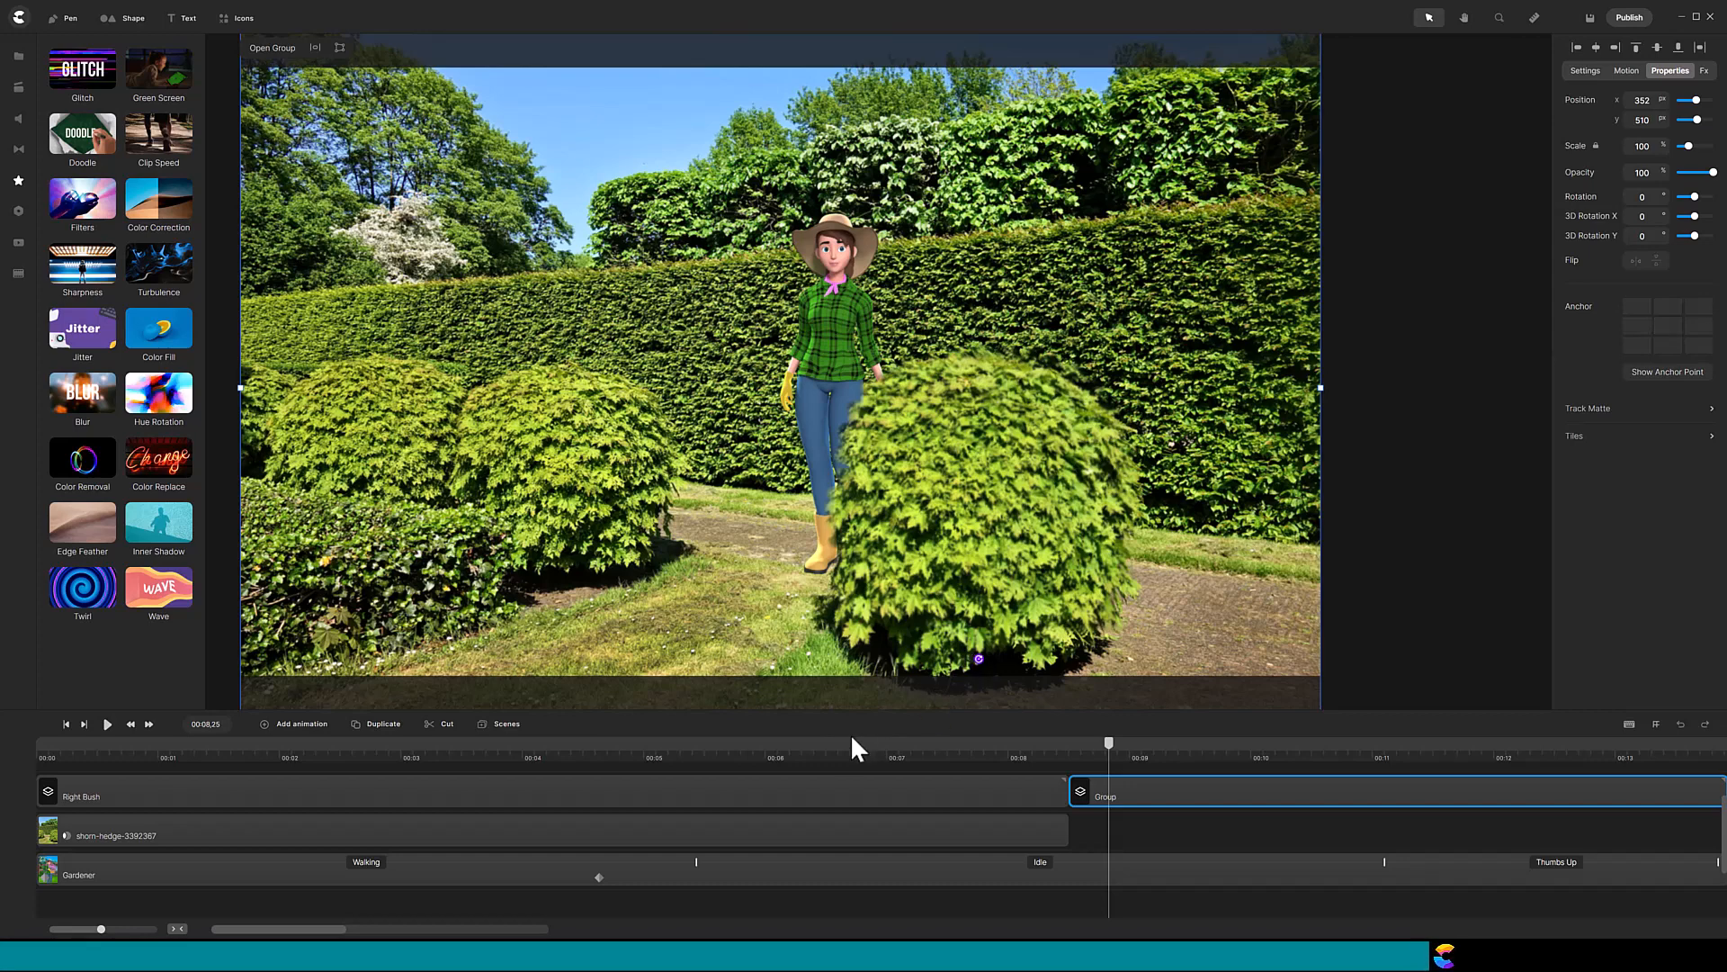
# Add a Rotation animation to the new group at 00:08,25 and move its second keyframe to 00:08,28
pyautogui.click(314, 729)
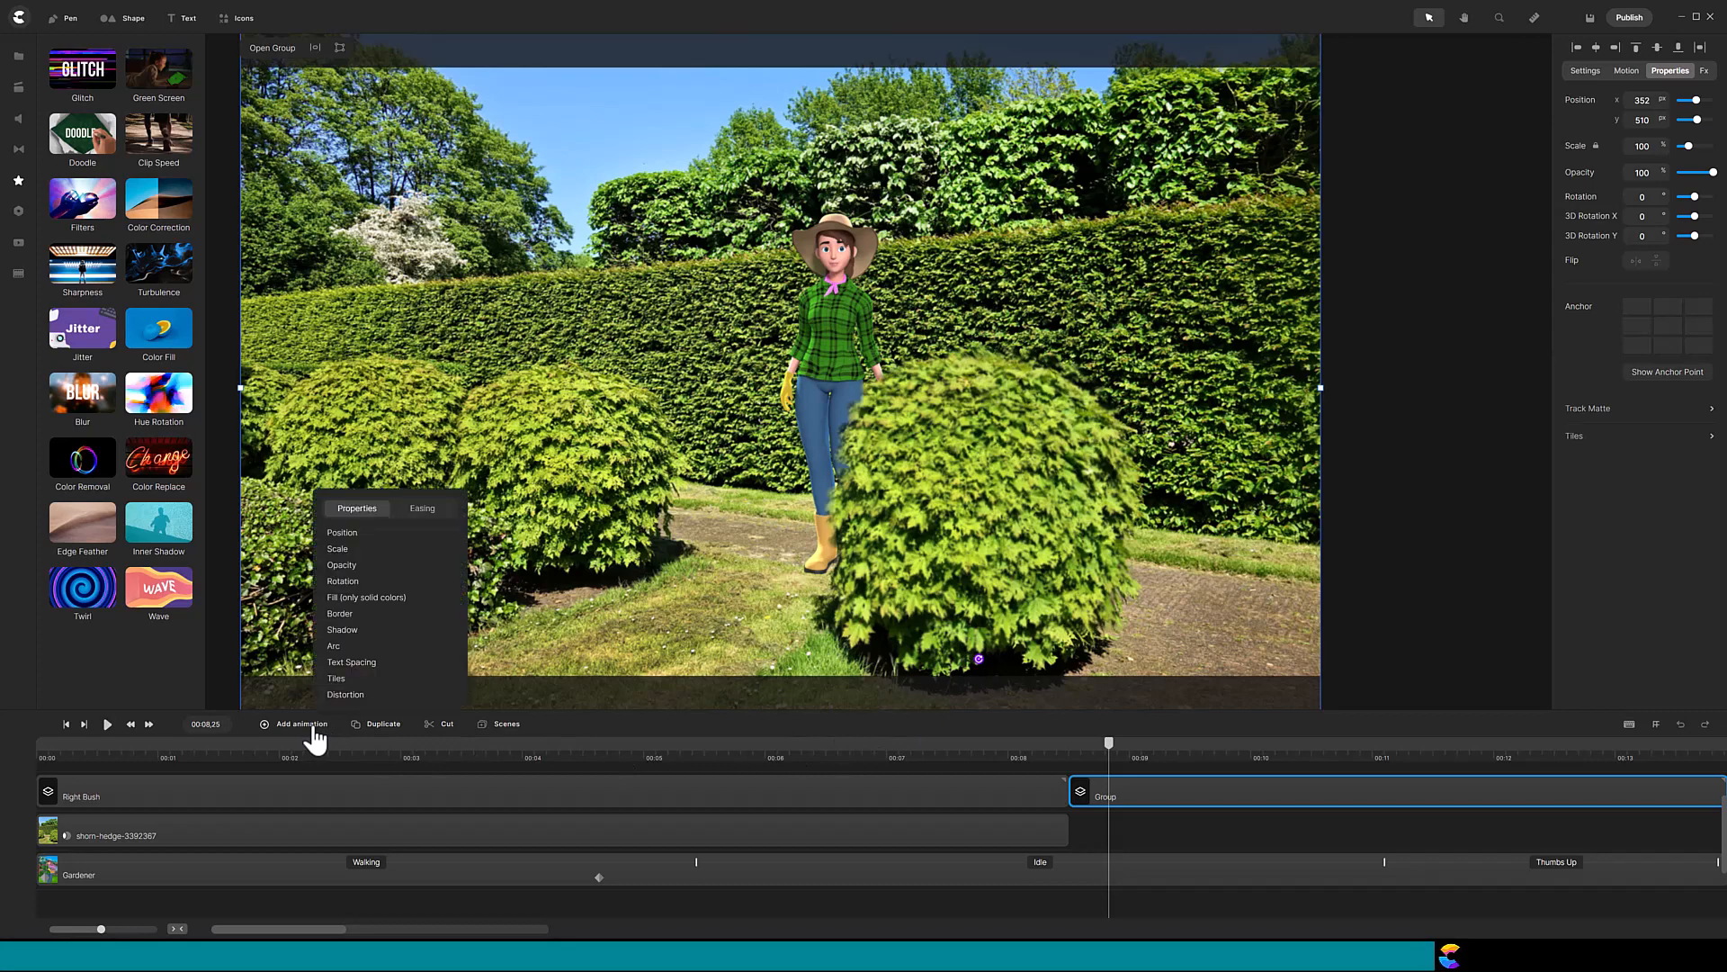
pyautogui.click(361, 585)
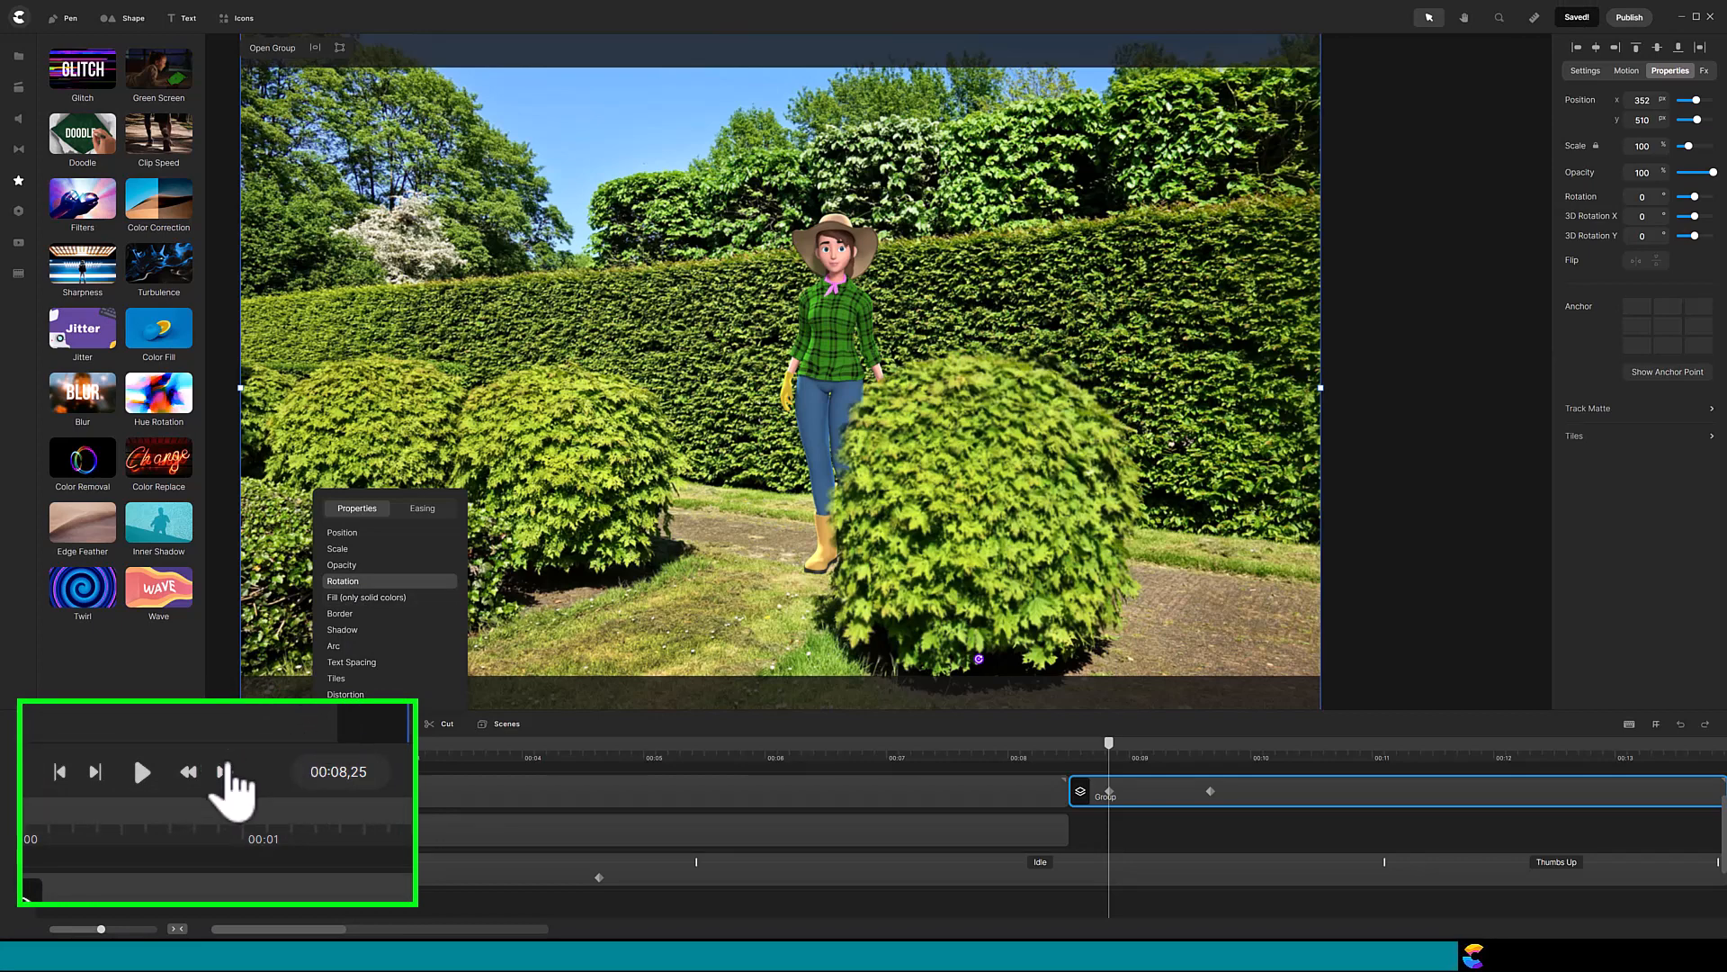
pyautogui.click(150, 724)
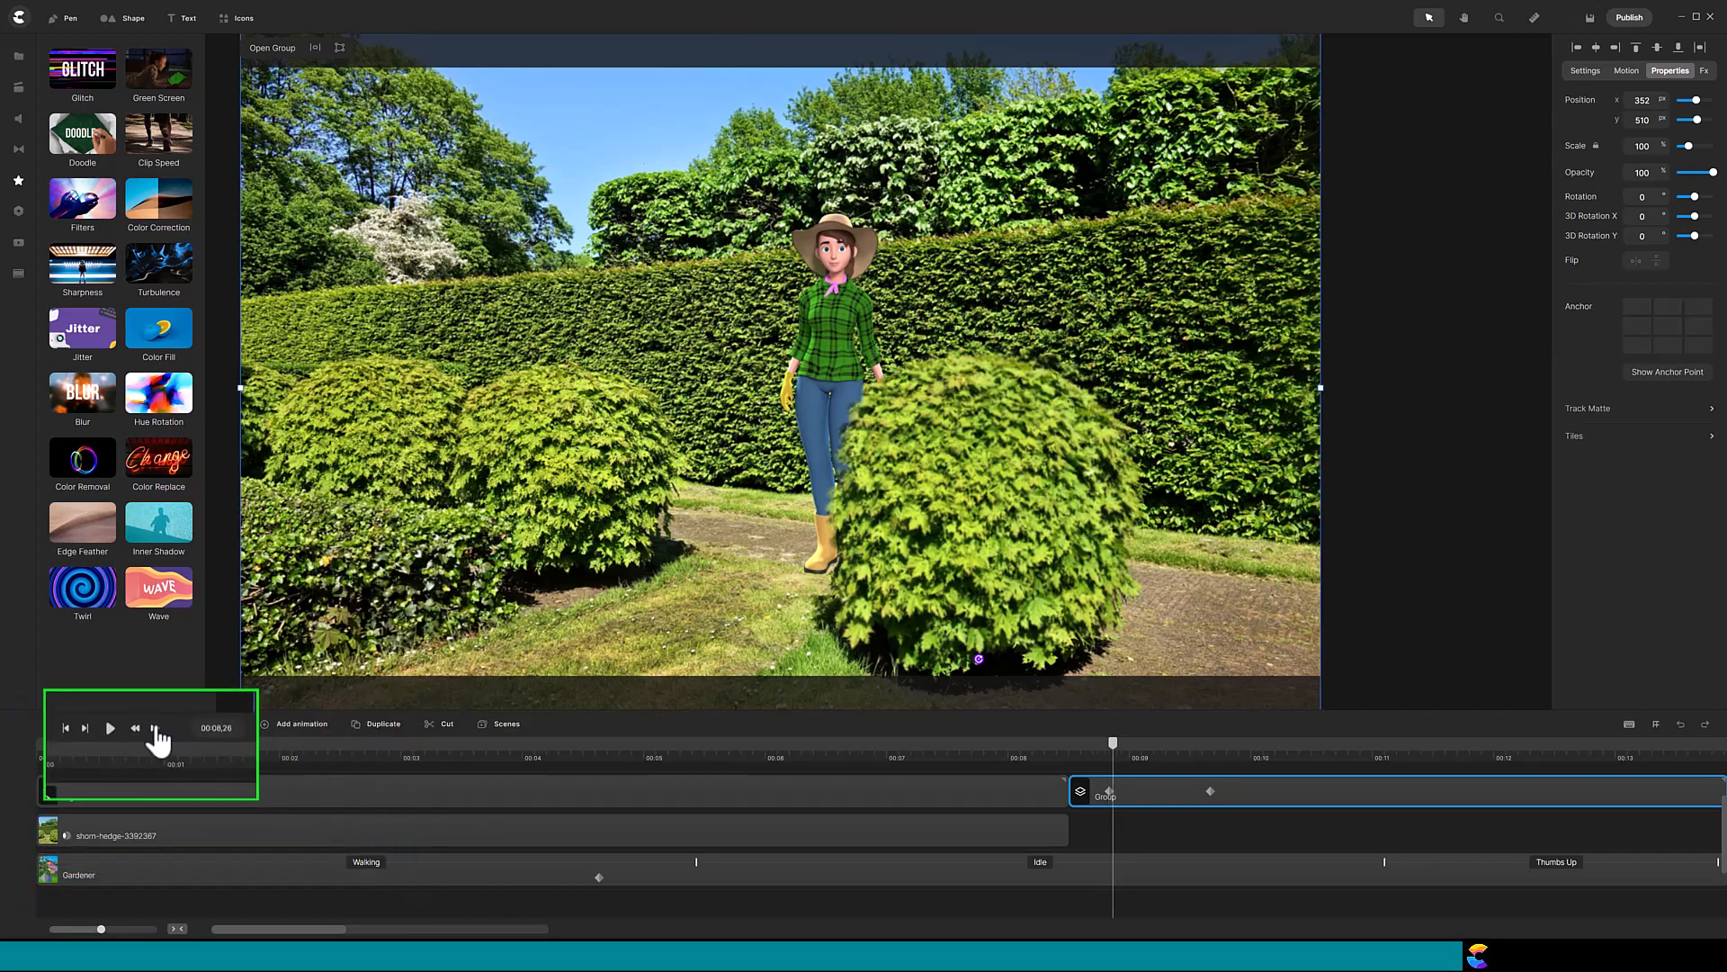
pyautogui.click(149, 725)
pyautogui.click(149, 724)
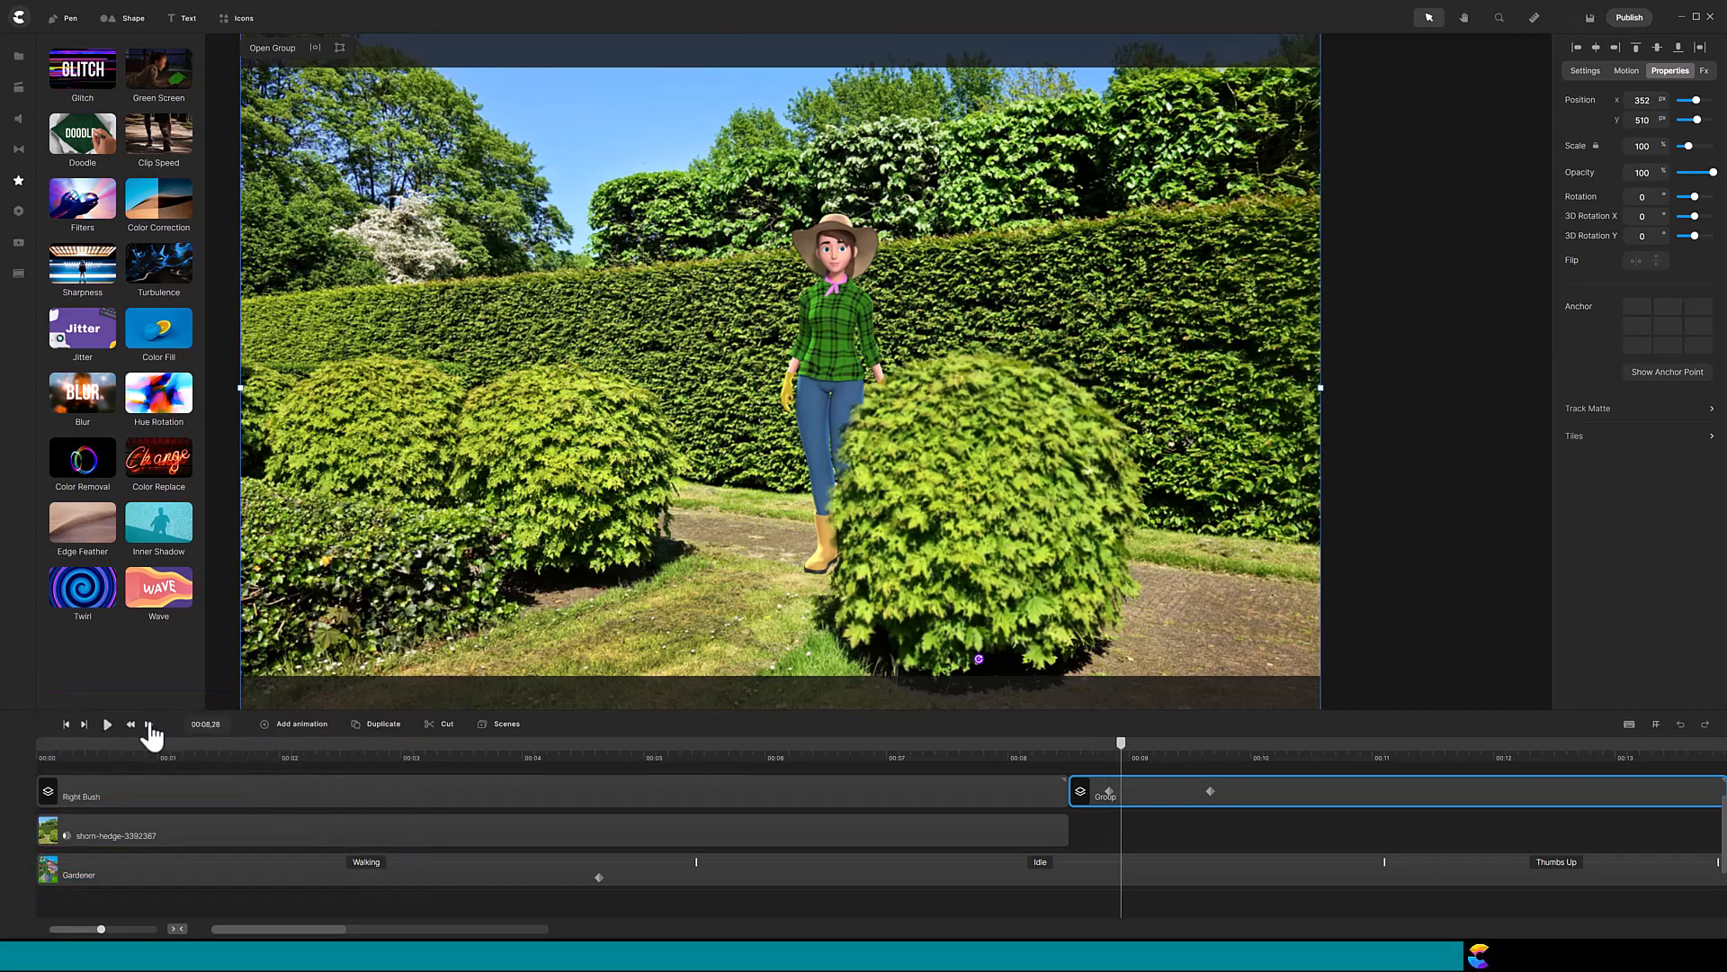
pyautogui.click(1209, 790)
pyautogui.moveTo(1110, 791); pyautogui.dragTo(1120, 789)
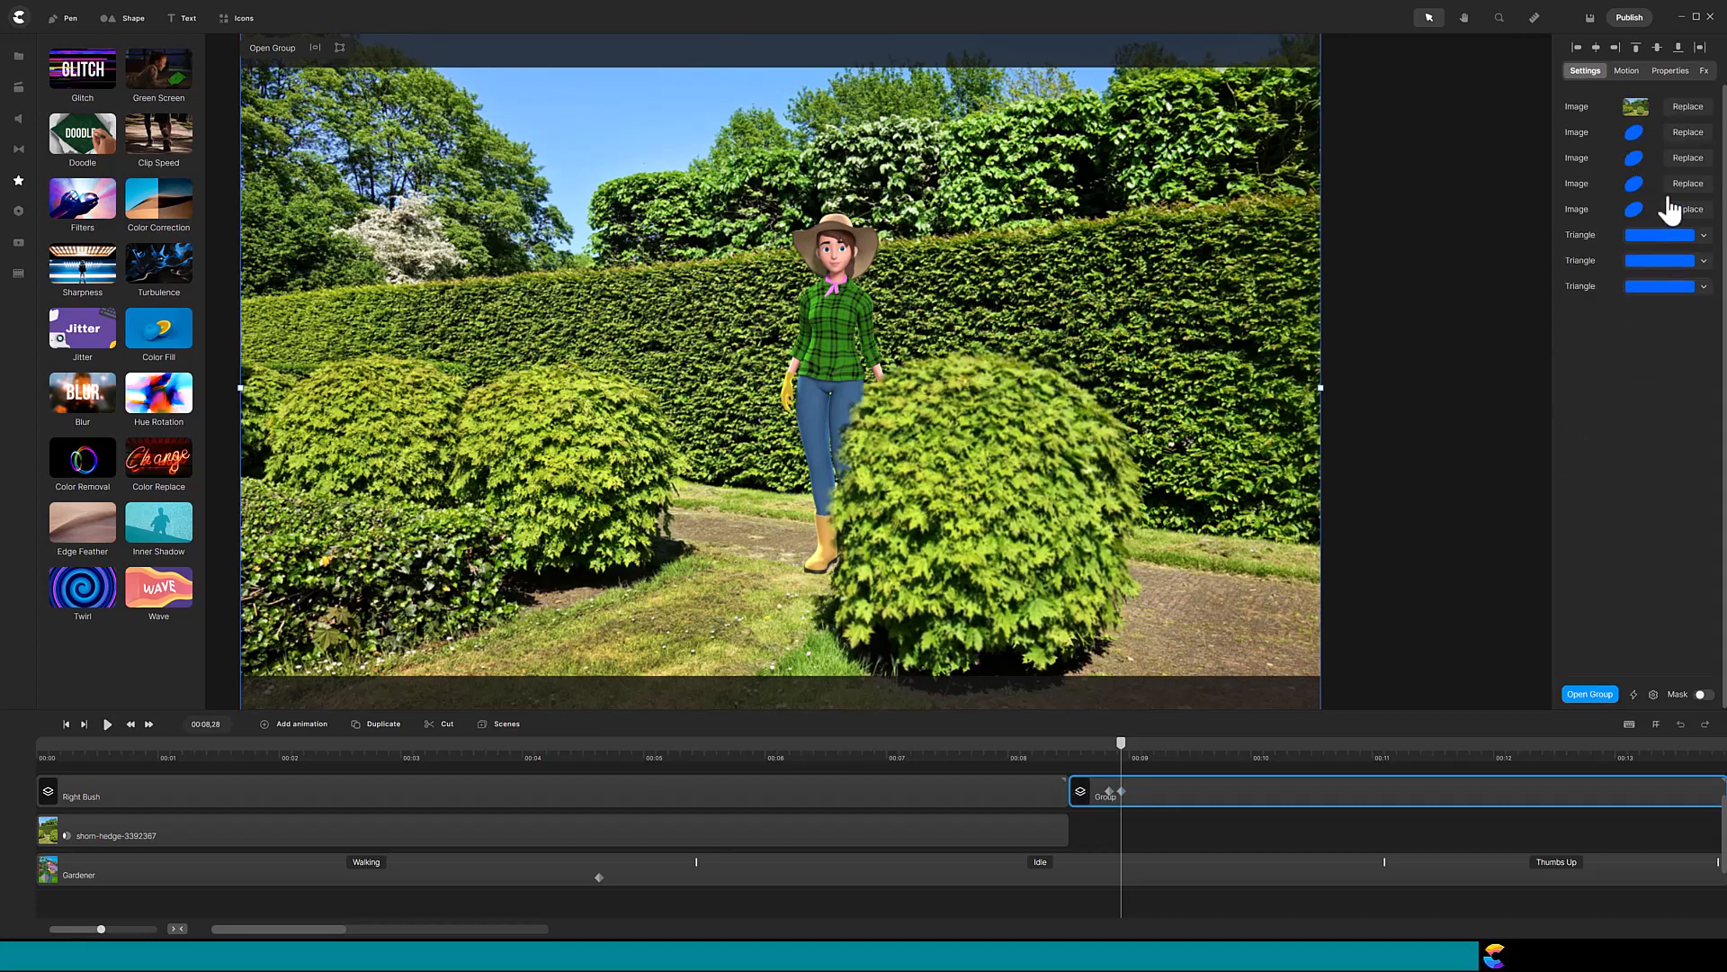
# Set the bush group's rotation to 2° at its second keyframe, 00:08,28
pyautogui.click(1665, 78)
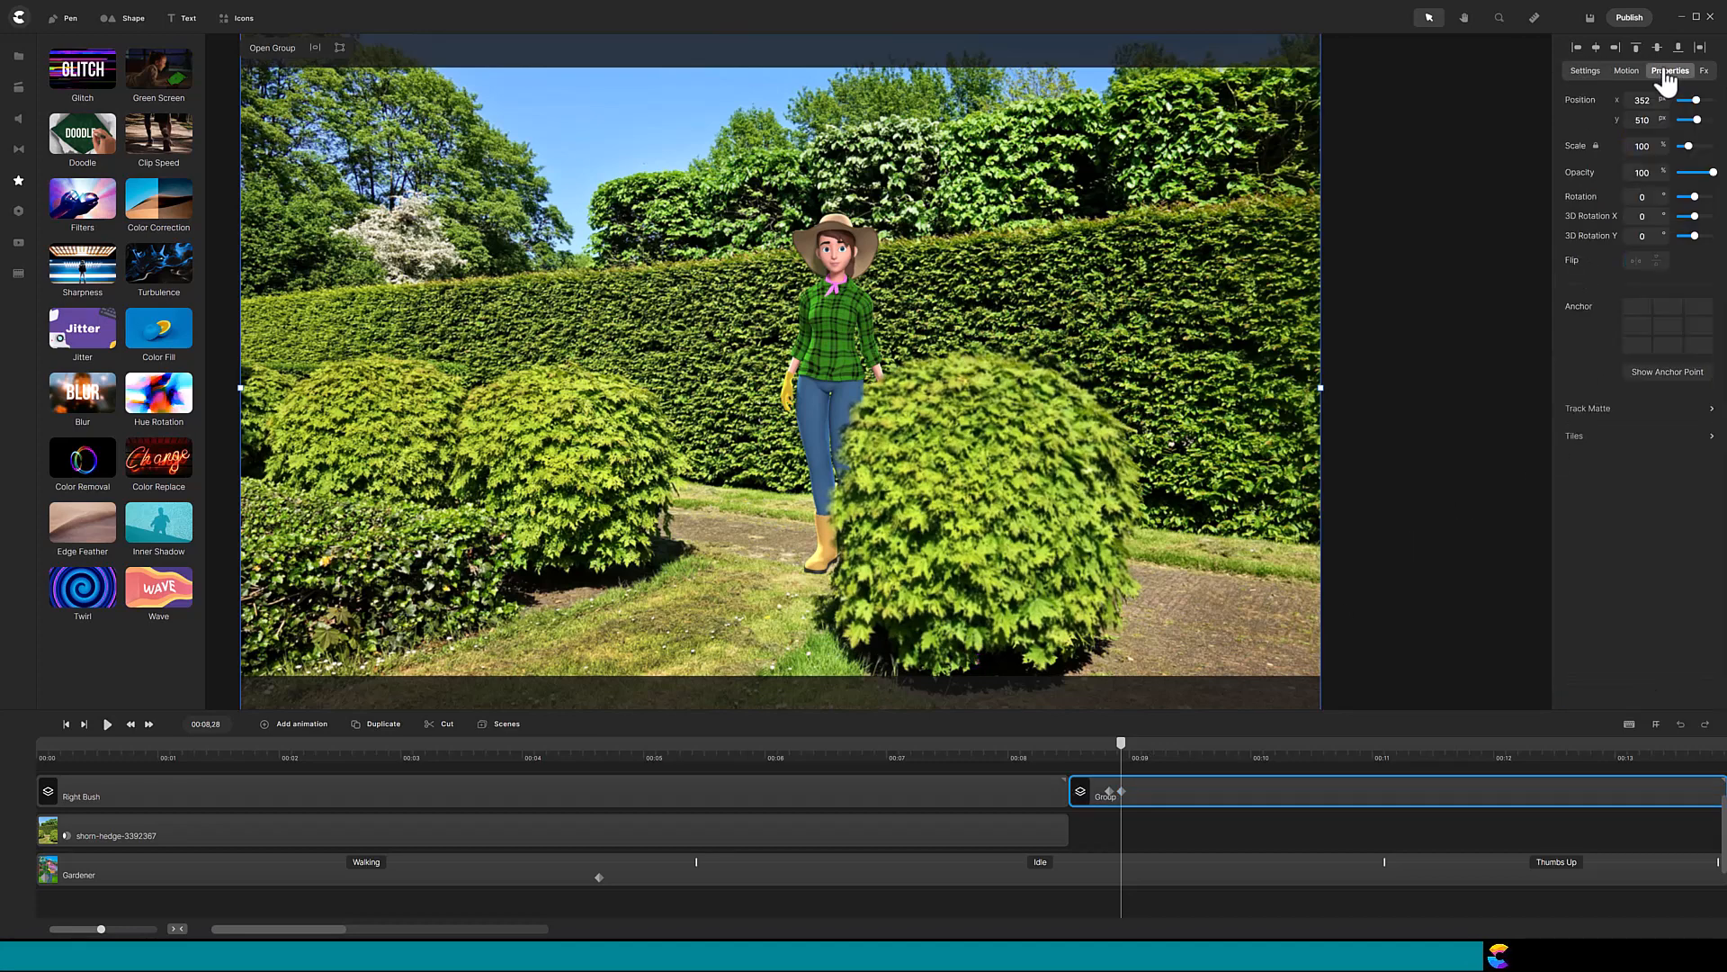
pyautogui.click(1652, 202)
pyautogui.write('2')
pyautogui.press('Return')
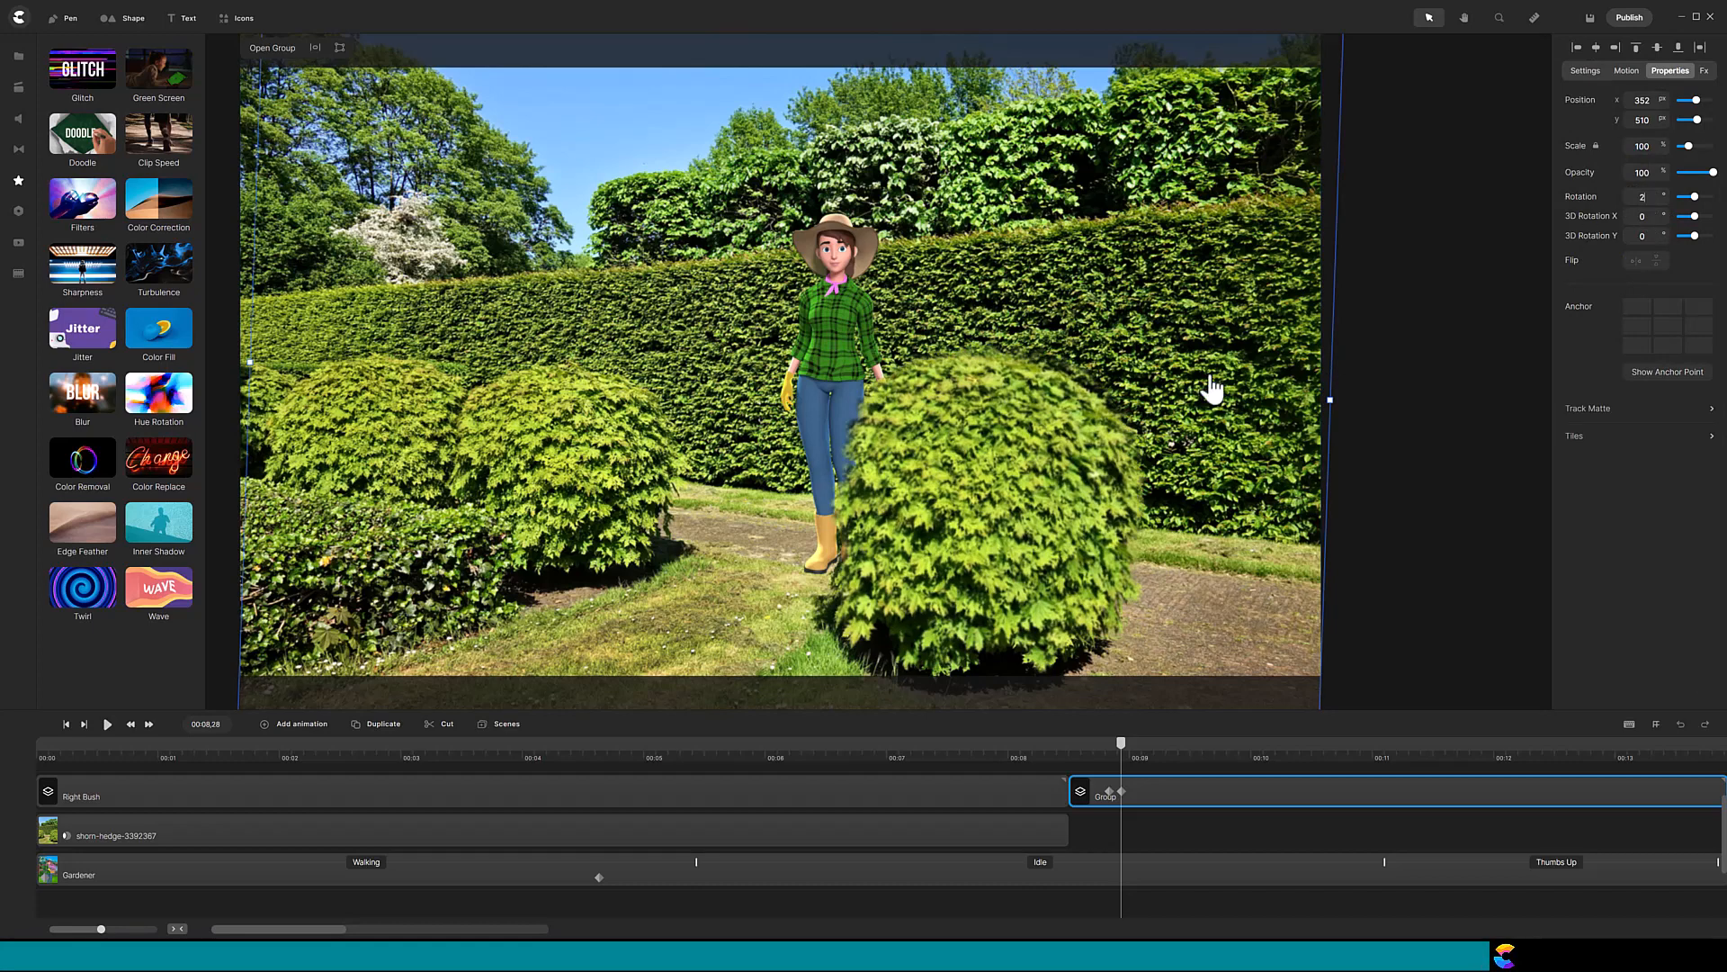
# Add another Rotation animation to the bush group, move its end keyframe to 00:09,01 and set the rotation there to -2°
pyautogui.click(307, 725)
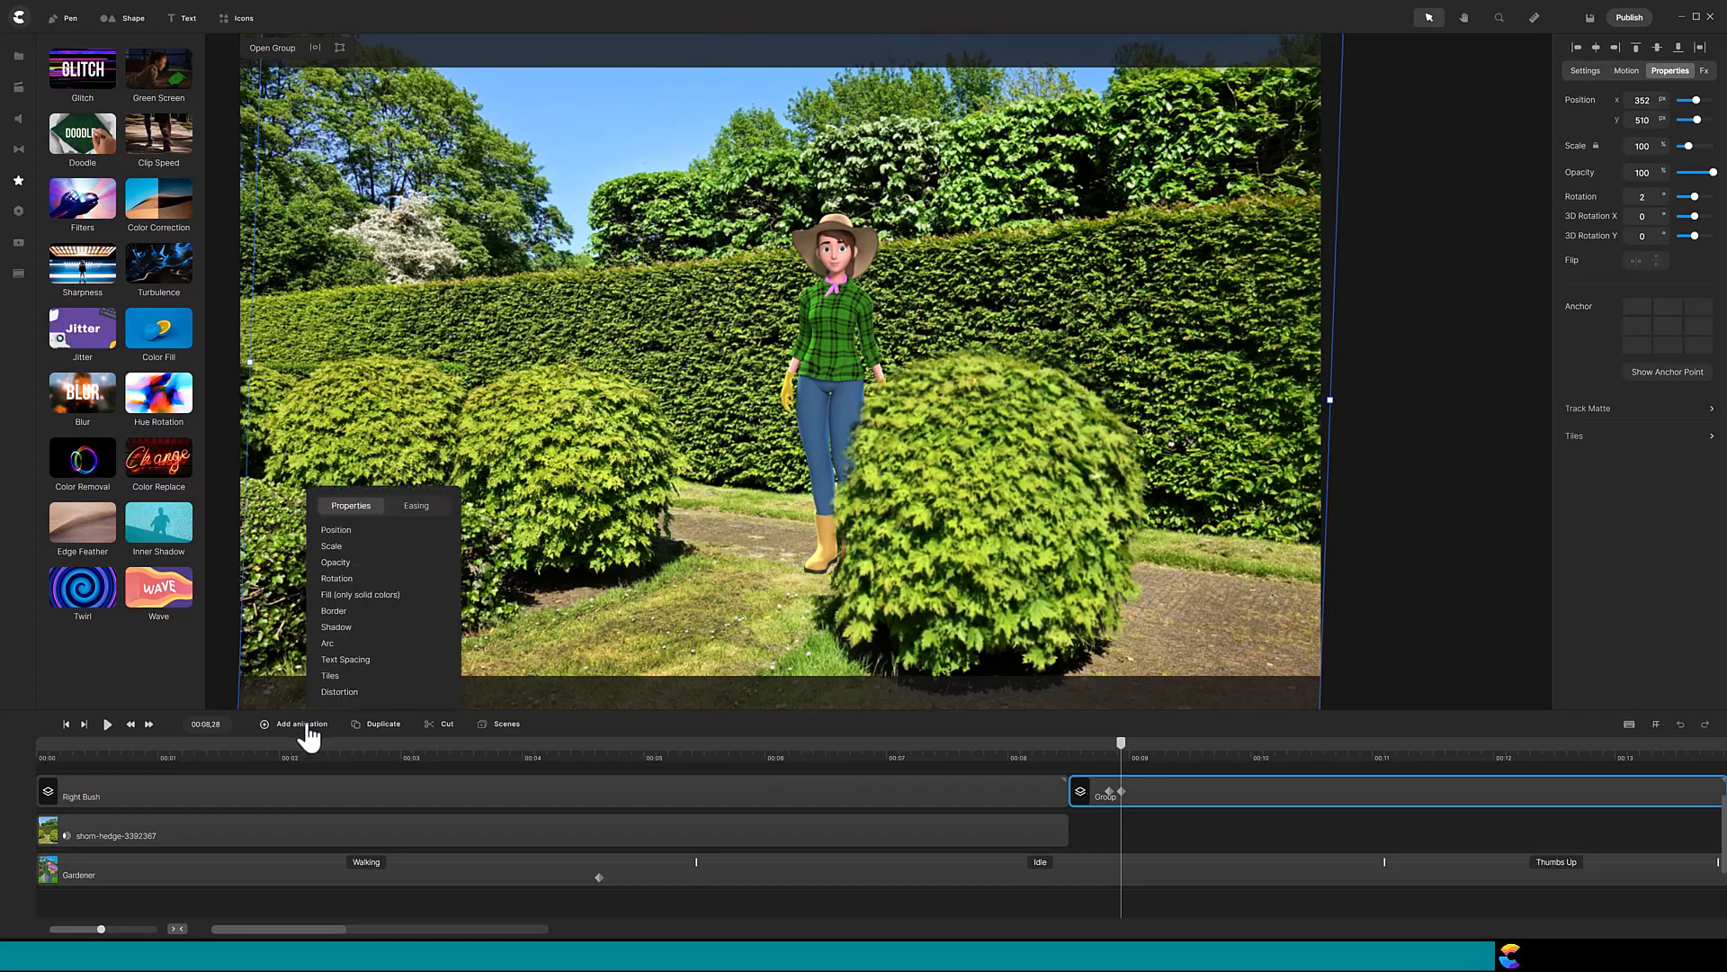
pyautogui.click(352, 580)
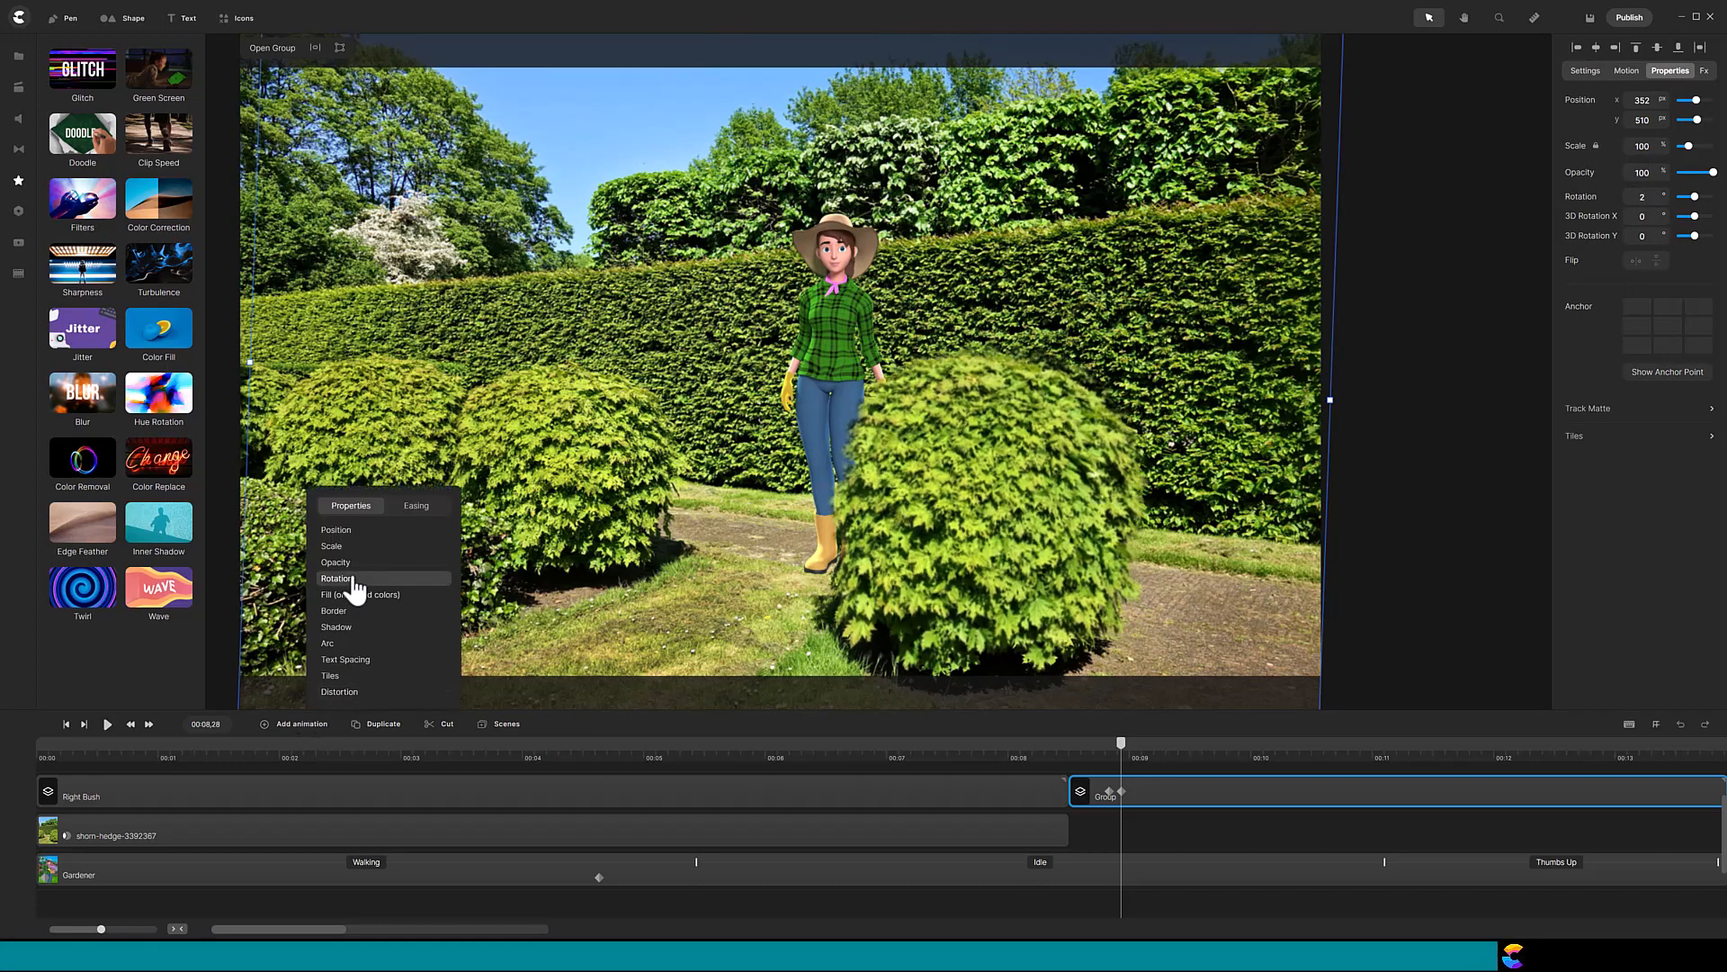
pyautogui.click(149, 727)
pyautogui.click(149, 727)
pyautogui.click(149, 727)
pyautogui.click(149, 727)
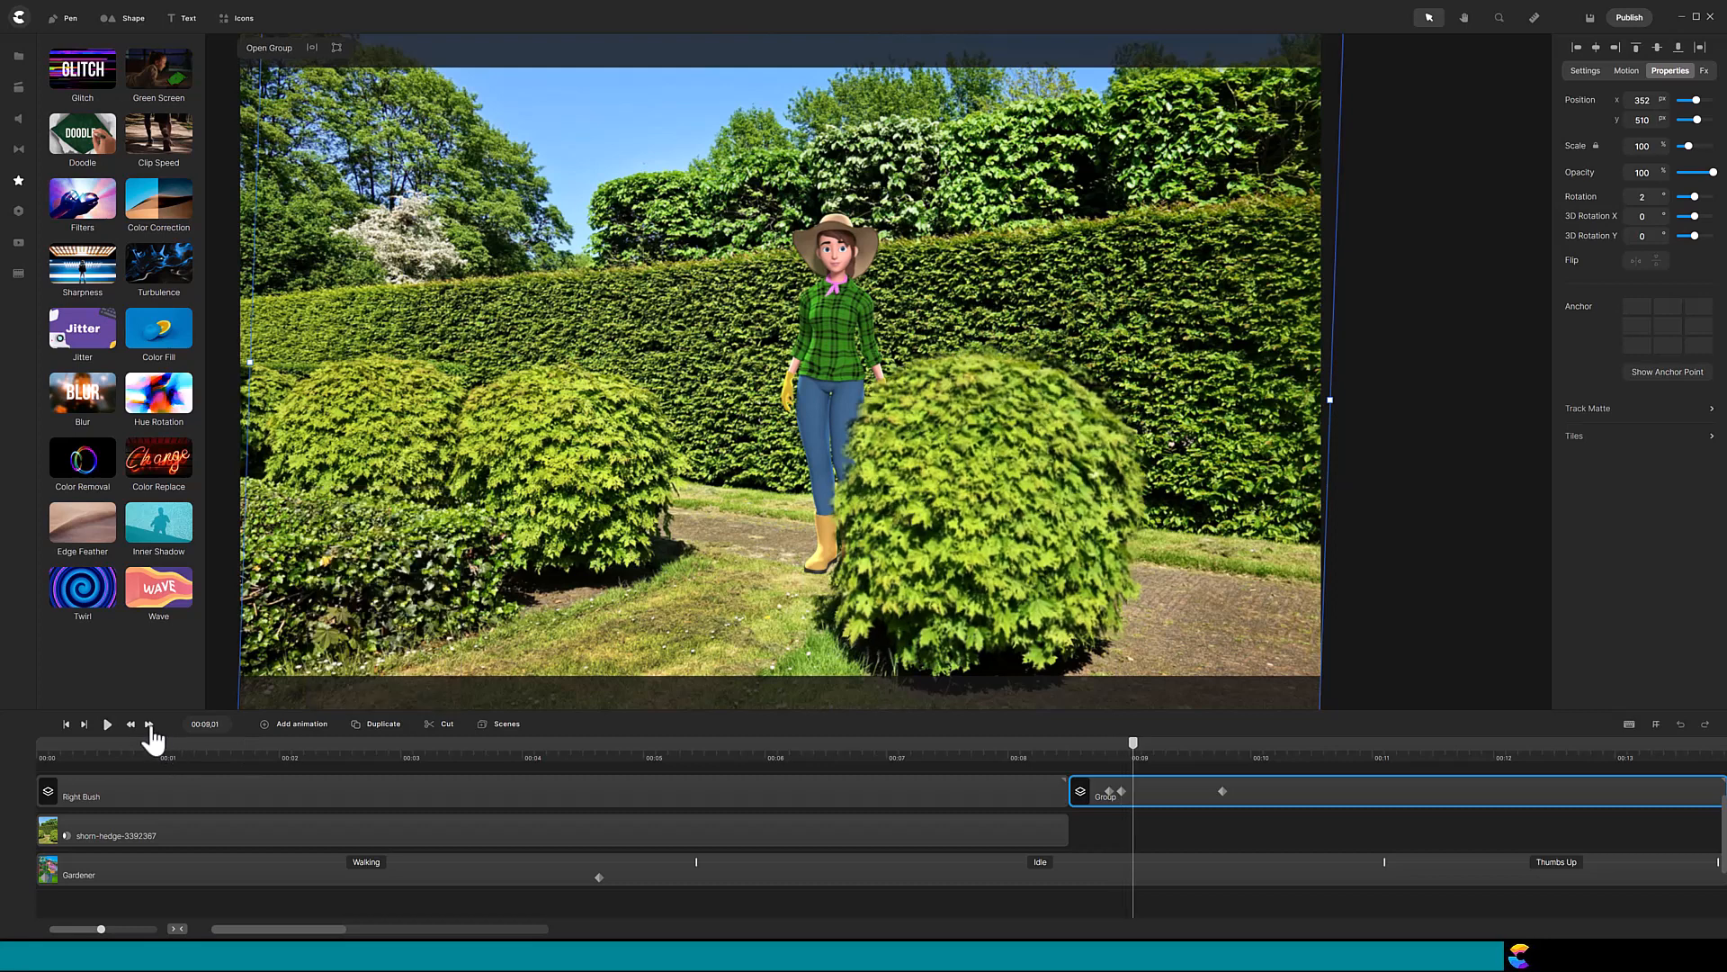
pyautogui.moveTo(1223, 790); pyautogui.dragTo(1133, 781)
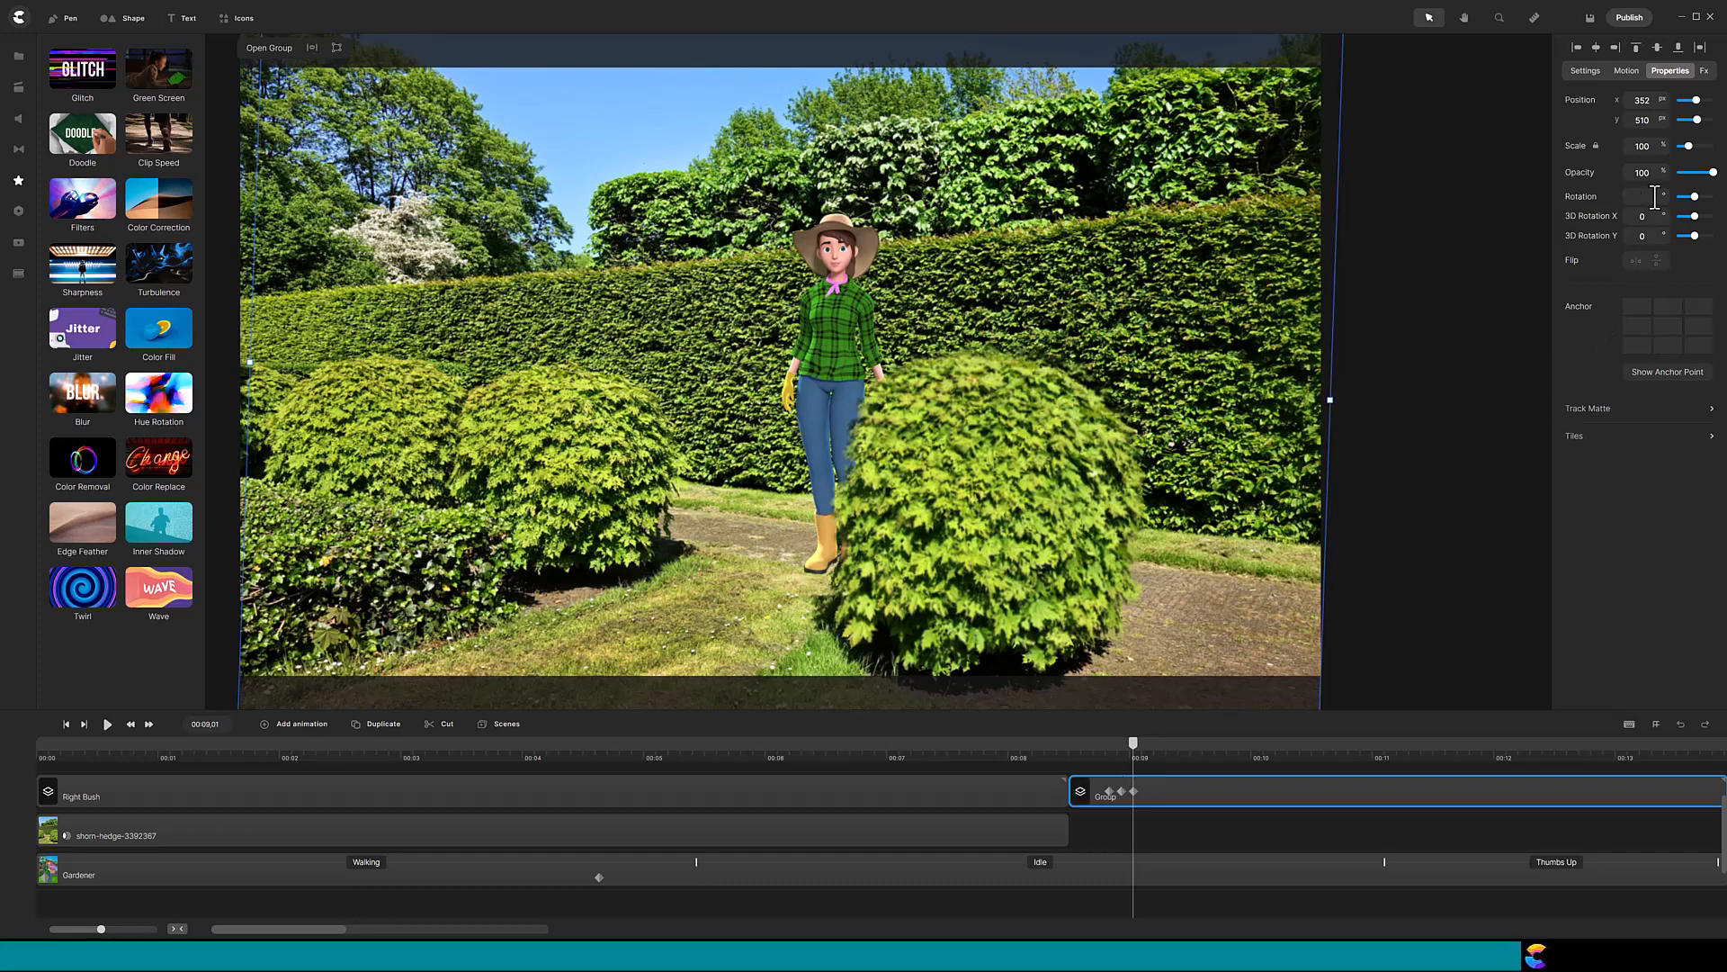
pyautogui.press('Return')
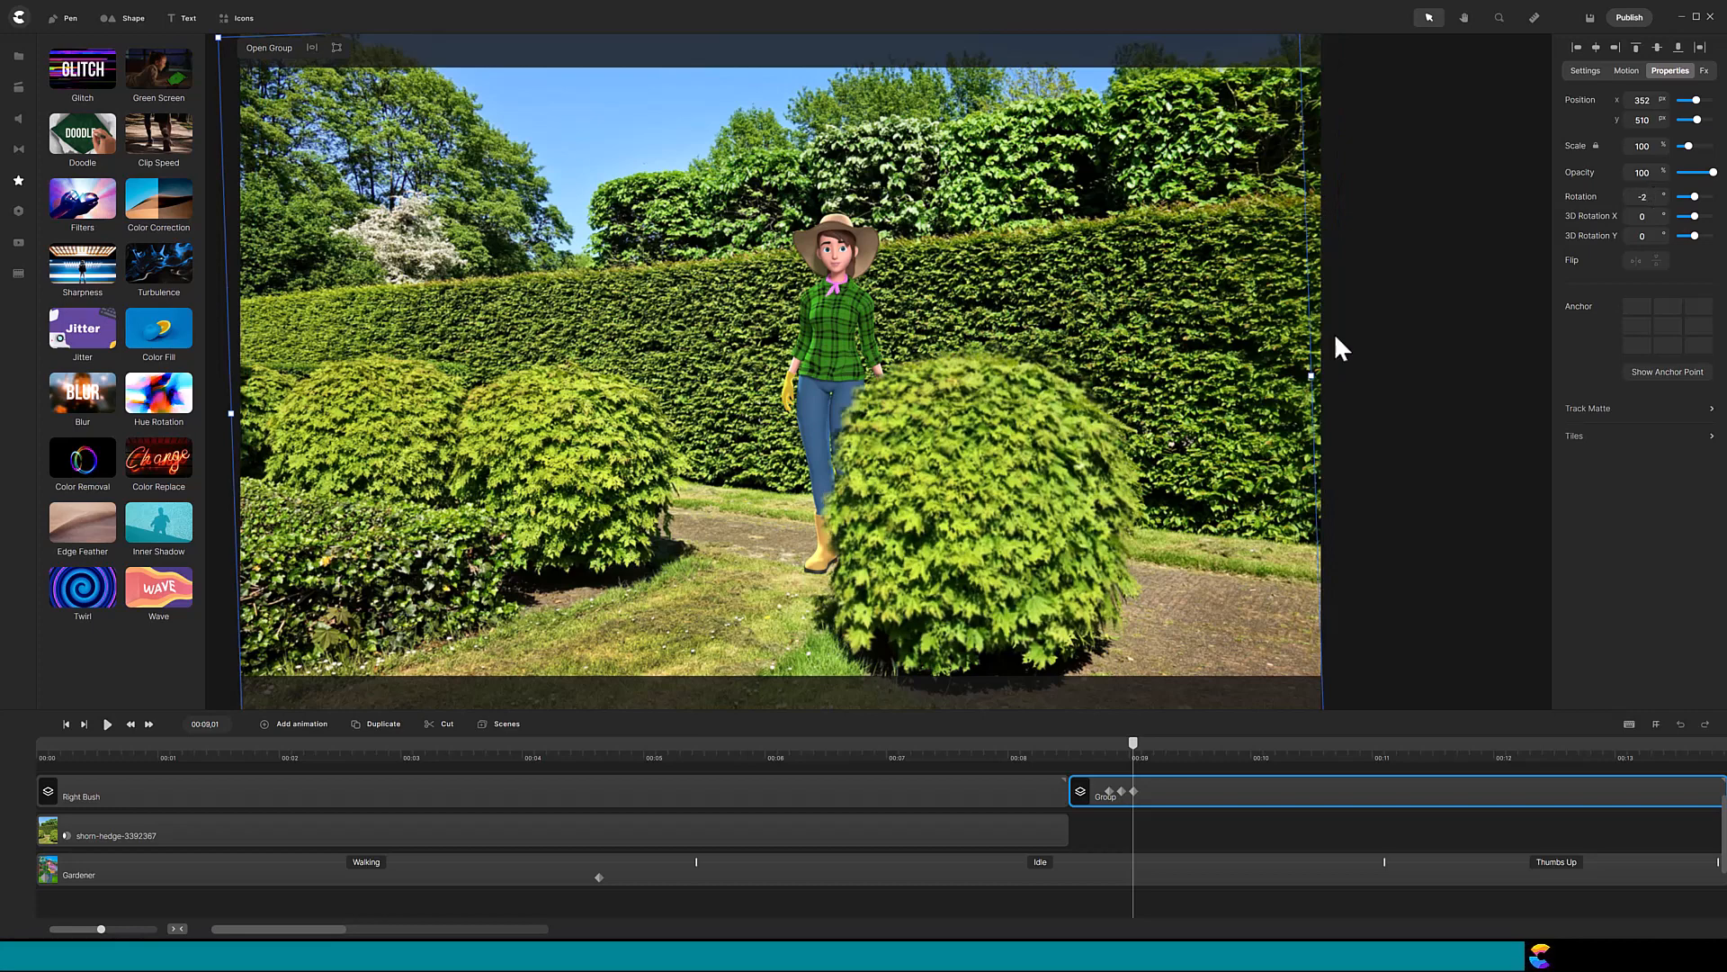
# Add a further Rotation animation to the bush group, ending at 00:09,04 with a rotation of 2°
pyautogui.click(309, 727)
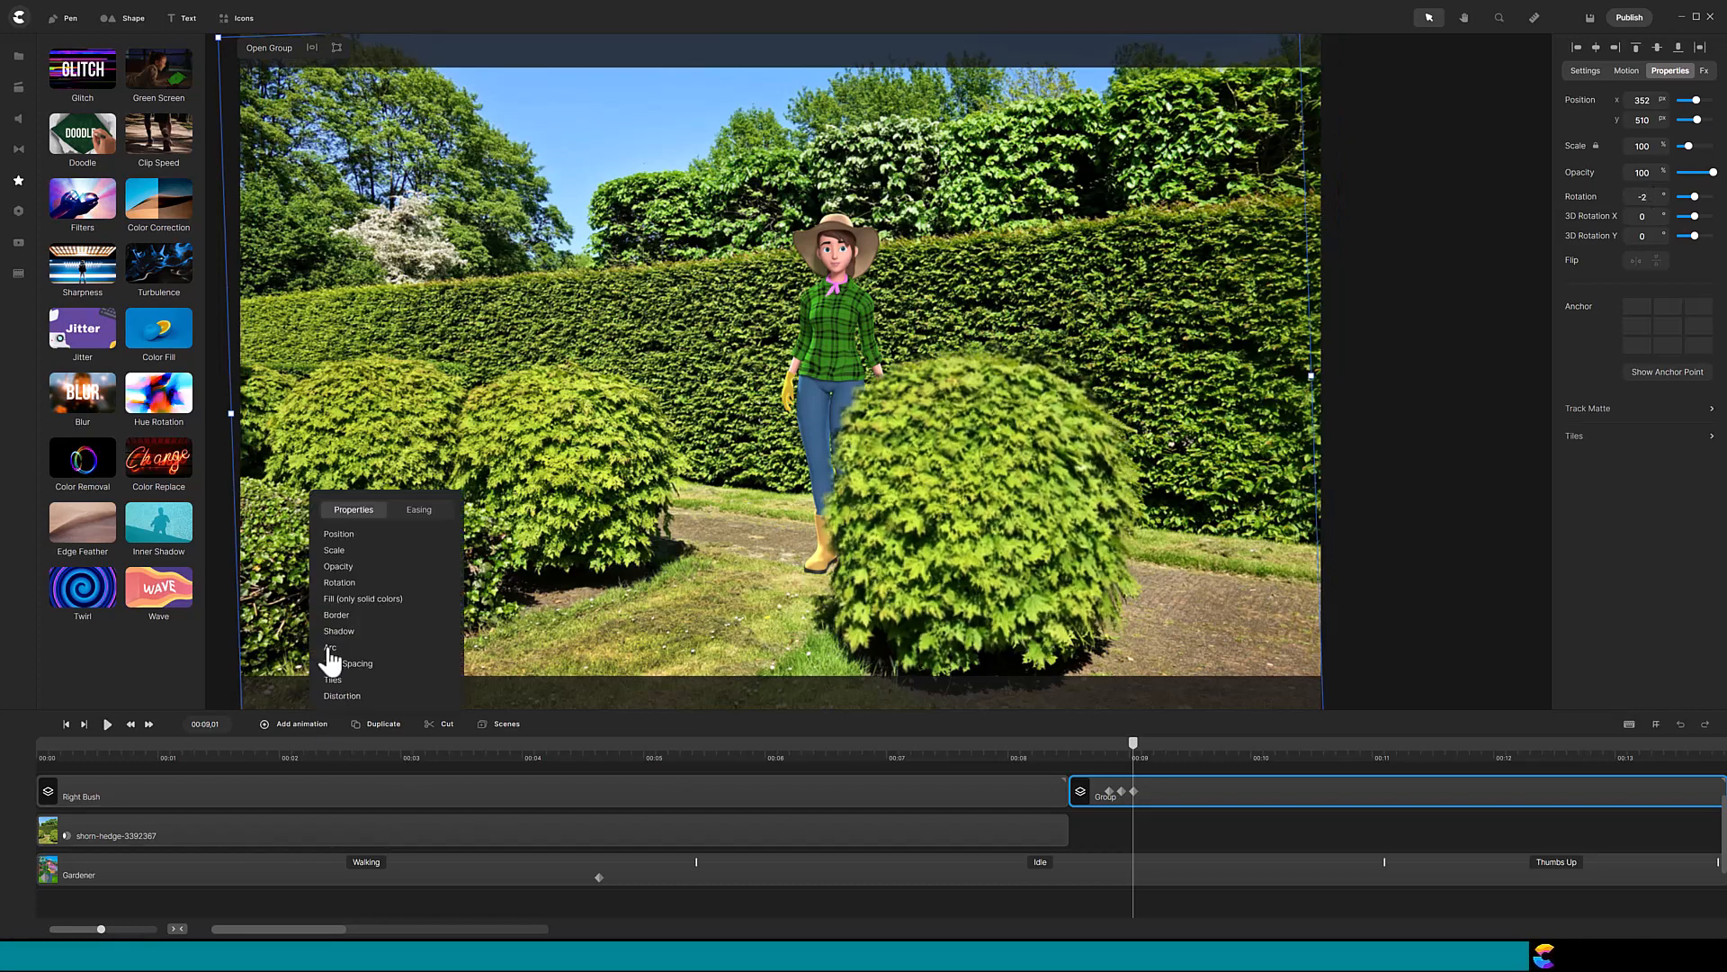
pyautogui.click(344, 583)
pyautogui.click(148, 725)
pyautogui.moveTo(1234, 793); pyautogui.dragTo(1150, 795)
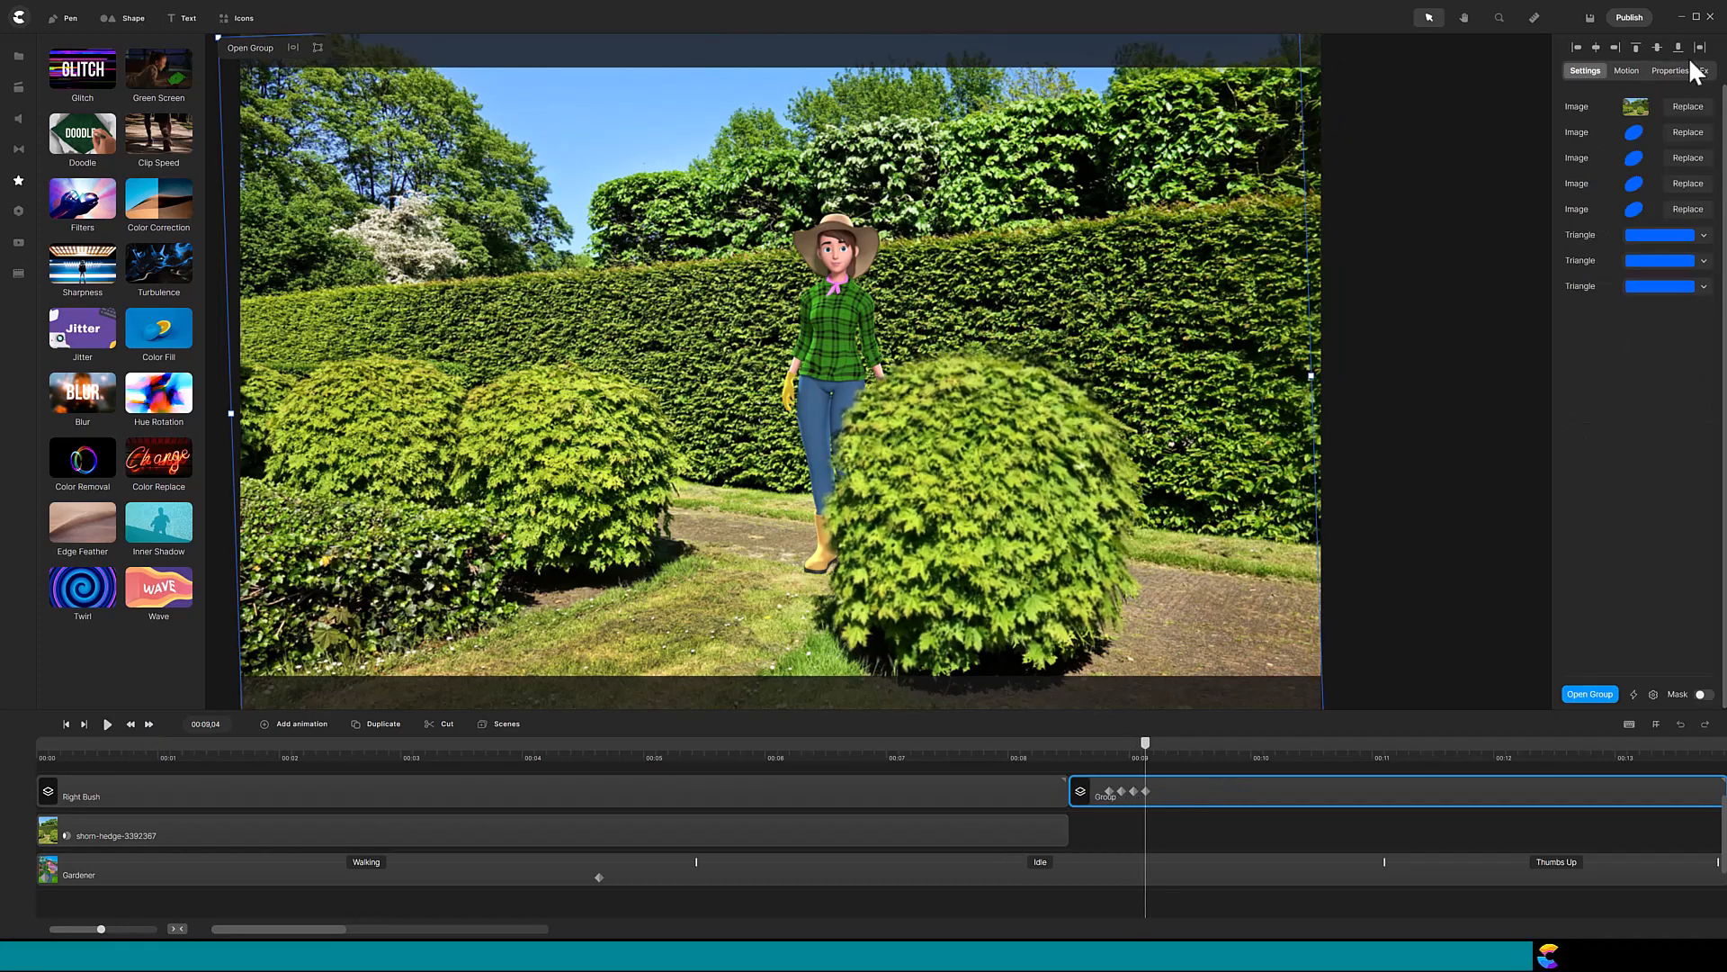
# Extend the bush group's swaying with a Rotation animation ending at 00:09,07 and a rotation of -2°
pyautogui.click(296, 724)
pyautogui.click(340, 583)
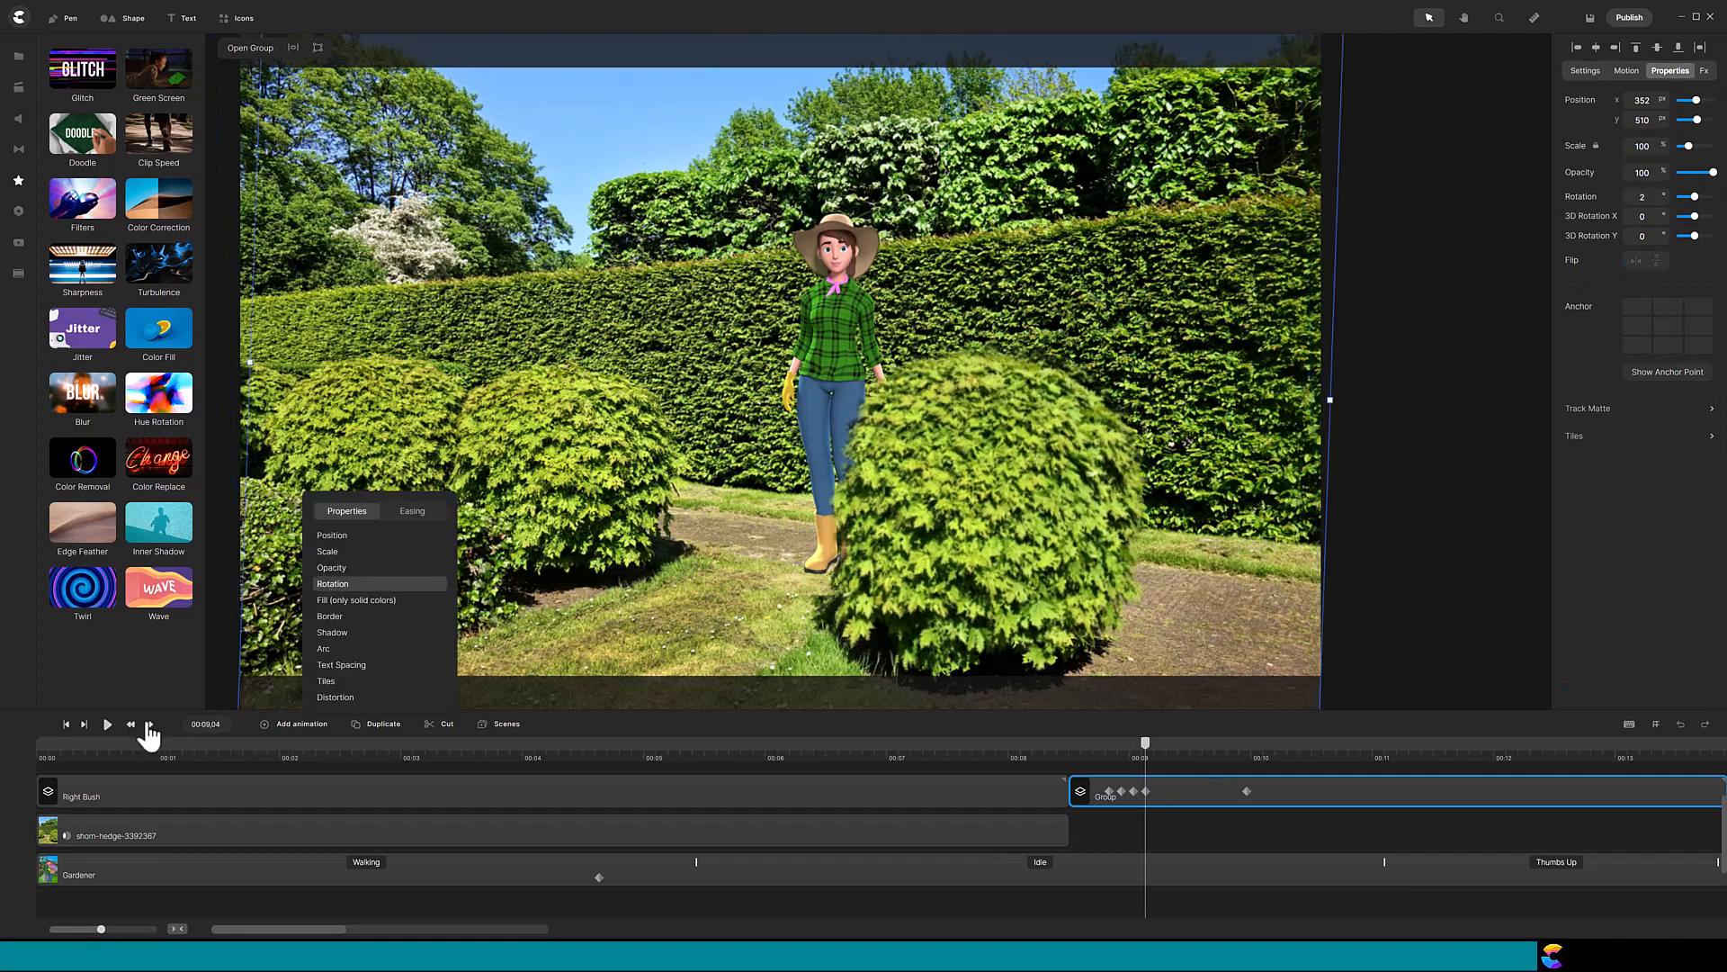
pyautogui.click(149, 725)
pyautogui.moveTo(1246, 792); pyautogui.dragTo(1160, 793)
pyautogui.click(1670, 72)
pyautogui.moveTo(1647, 199); pyautogui.dragTo(1608, 205)
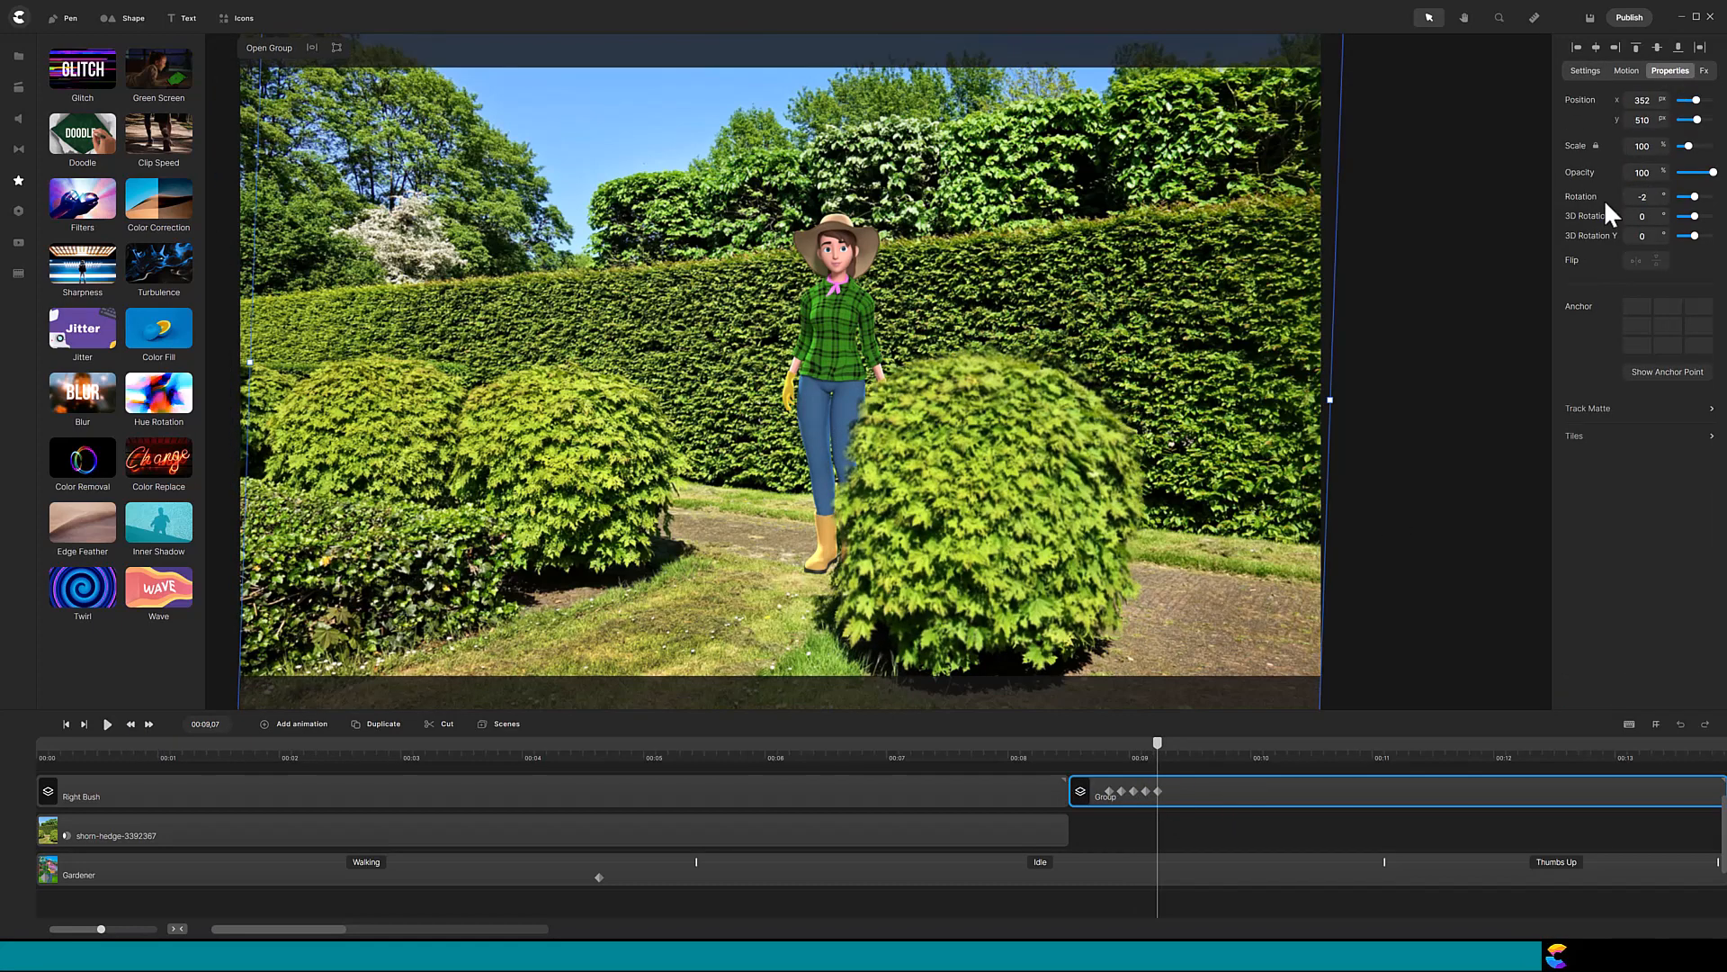
pyautogui.write('-2')
# Add a final Rotation animation to the bush group that ends at 00:09,10 with the rotation back at 0°
pyautogui.click(304, 726)
pyautogui.click(343, 583)
pyautogui.click(148, 725)
pyautogui.moveTo(1259, 792); pyautogui.dragTo(1169, 792)
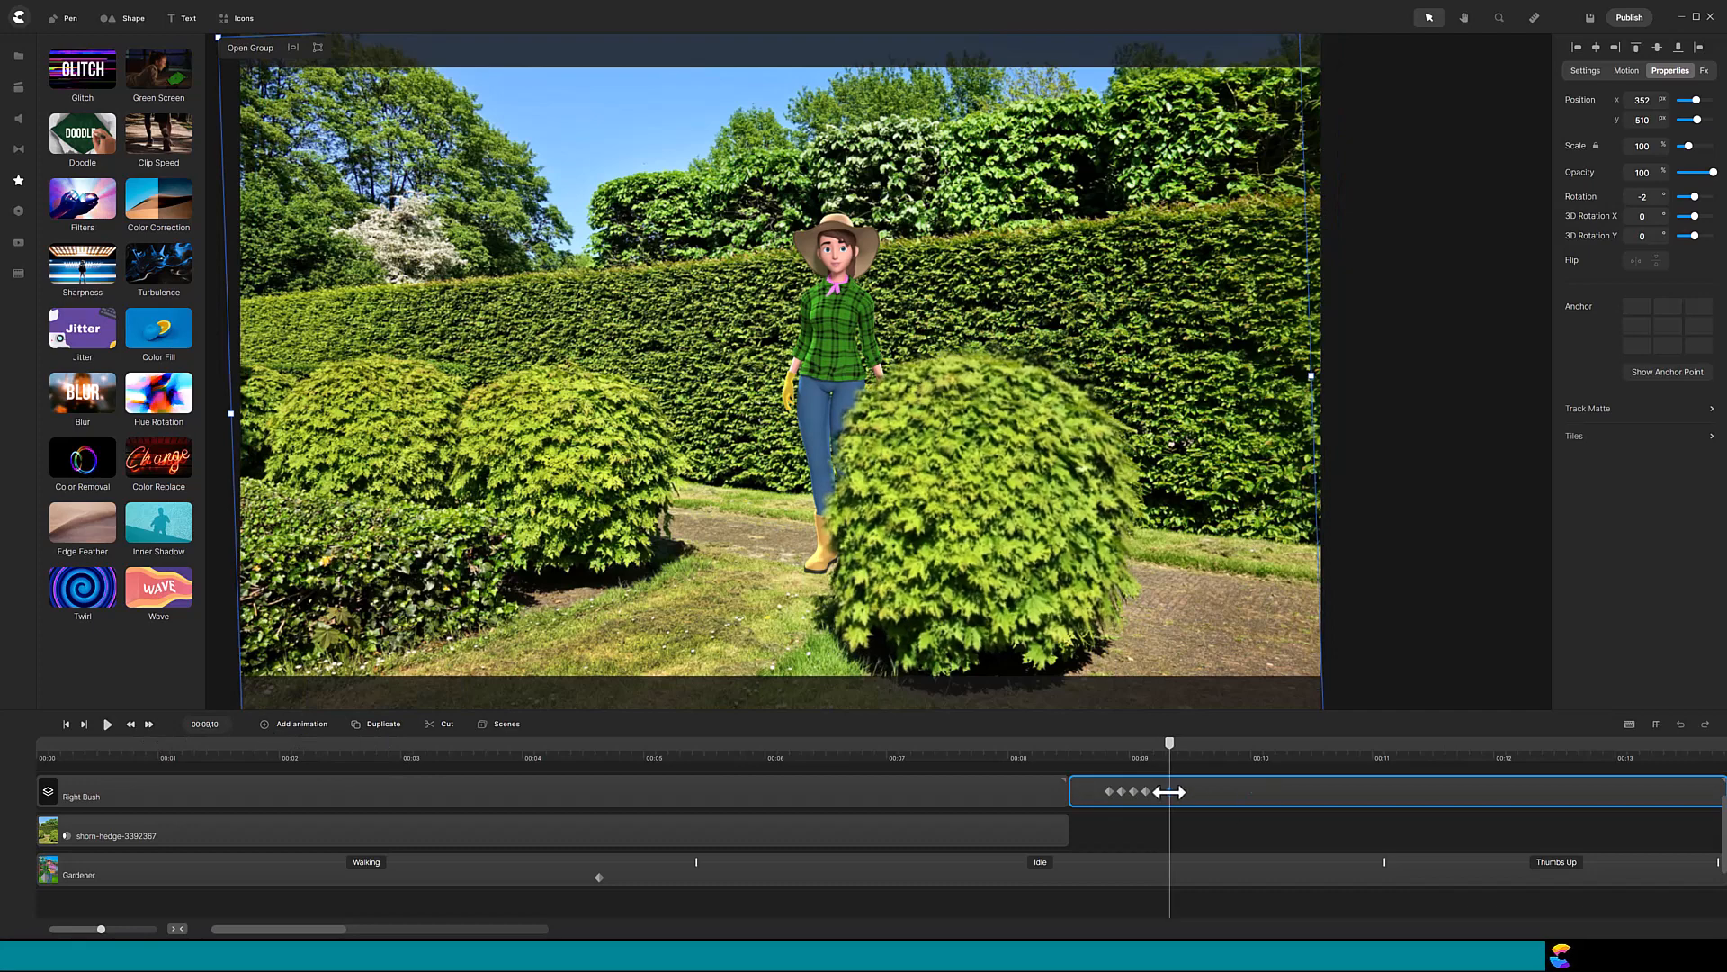
pyautogui.click(1671, 72)
pyautogui.moveTo(1648, 198); pyautogui.dragTo(1630, 198)
pyautogui.write('0')
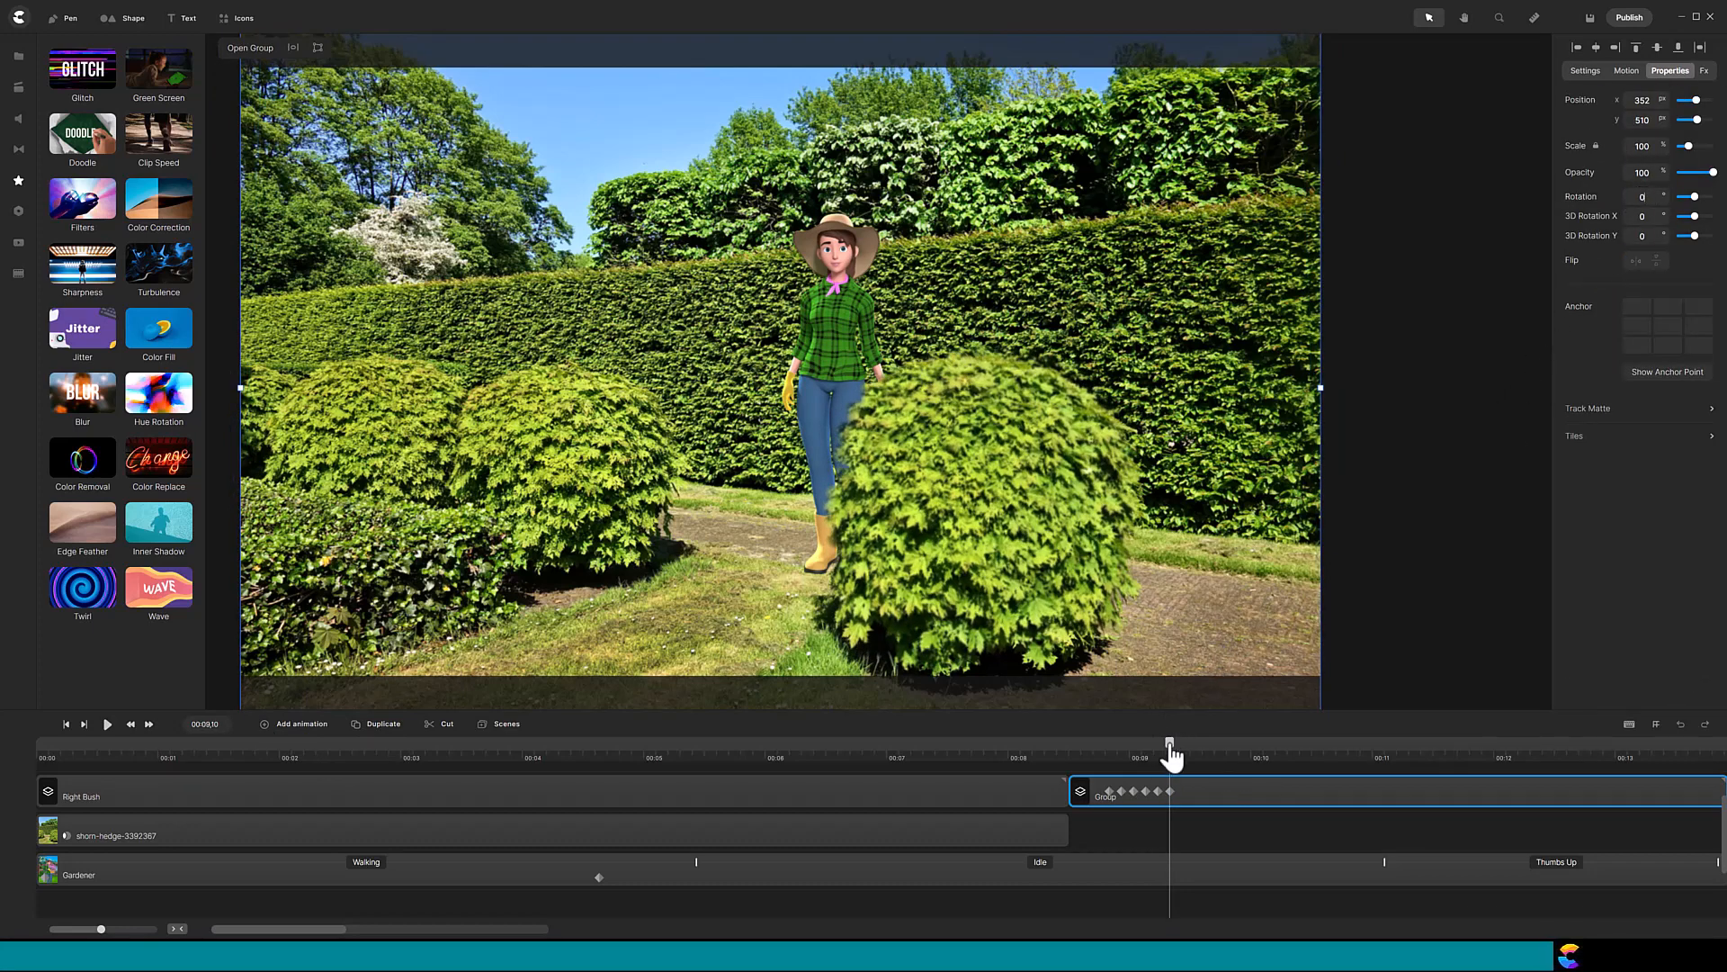
pyautogui.moveTo(1170, 746)
pyautogui.mouseDown()
pyautogui.moveTo(1078, 746)
pyautogui.moveTo(1186, 748)
pyautogui.mouseUp()
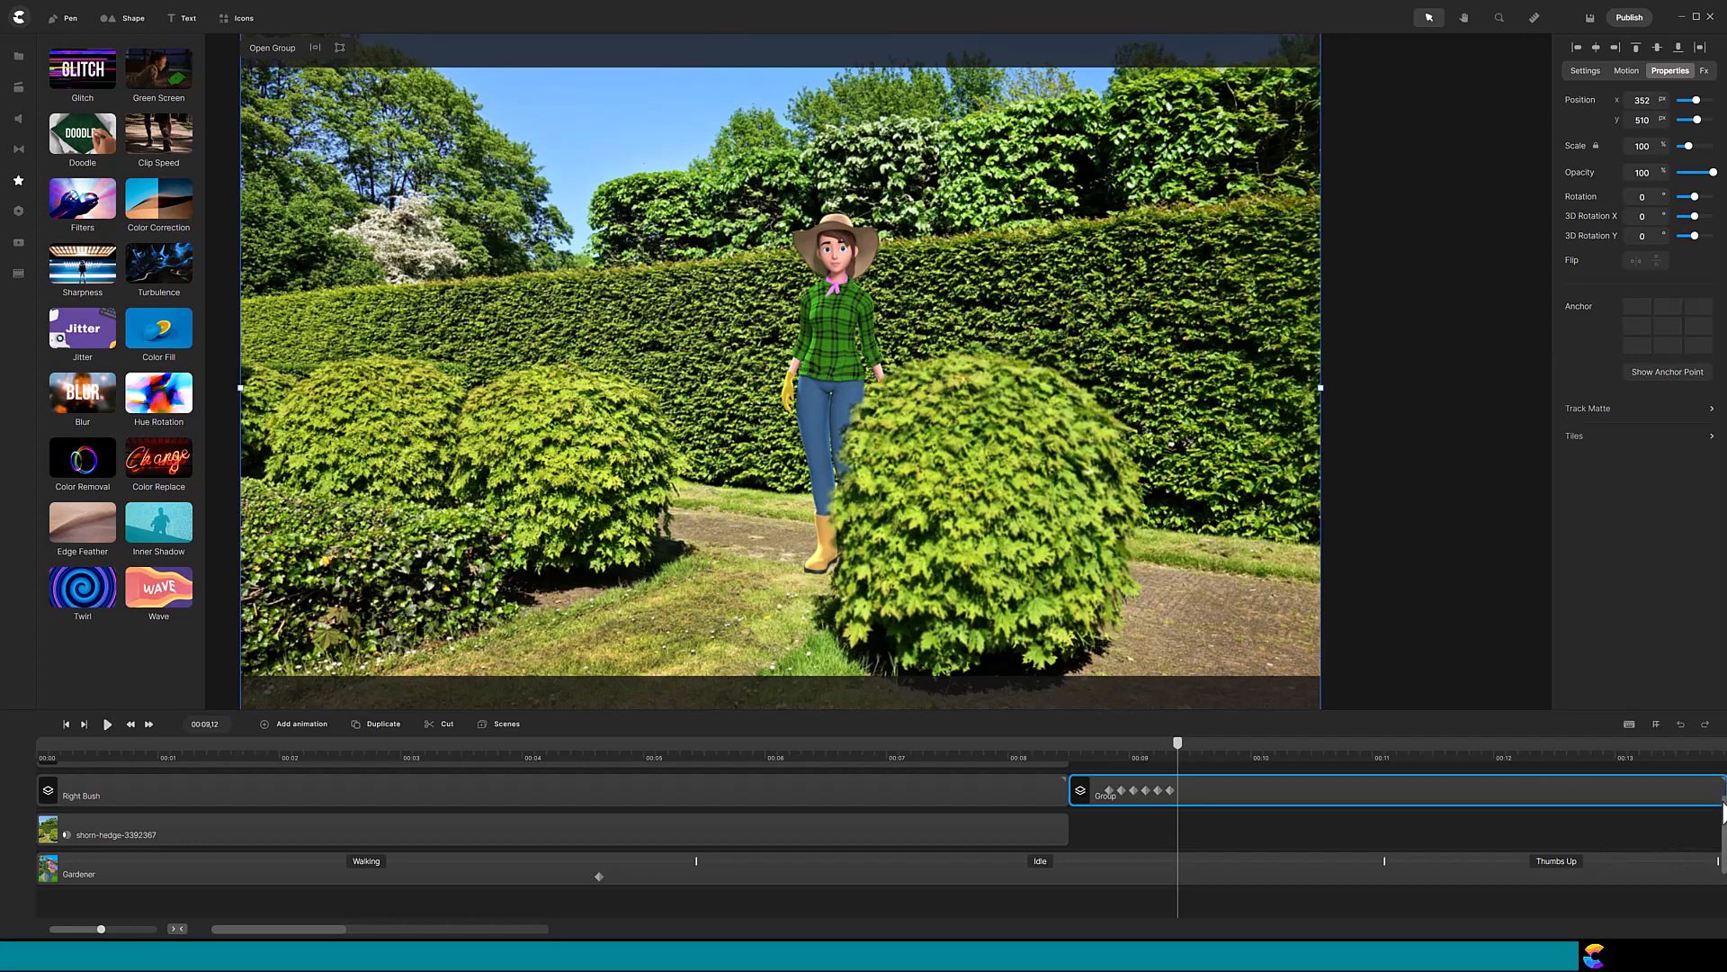
# Apply the Edge Feather effect to the Left Bushes group and set its feather strength to 8%
pyautogui.scroll(2, 881, 836)
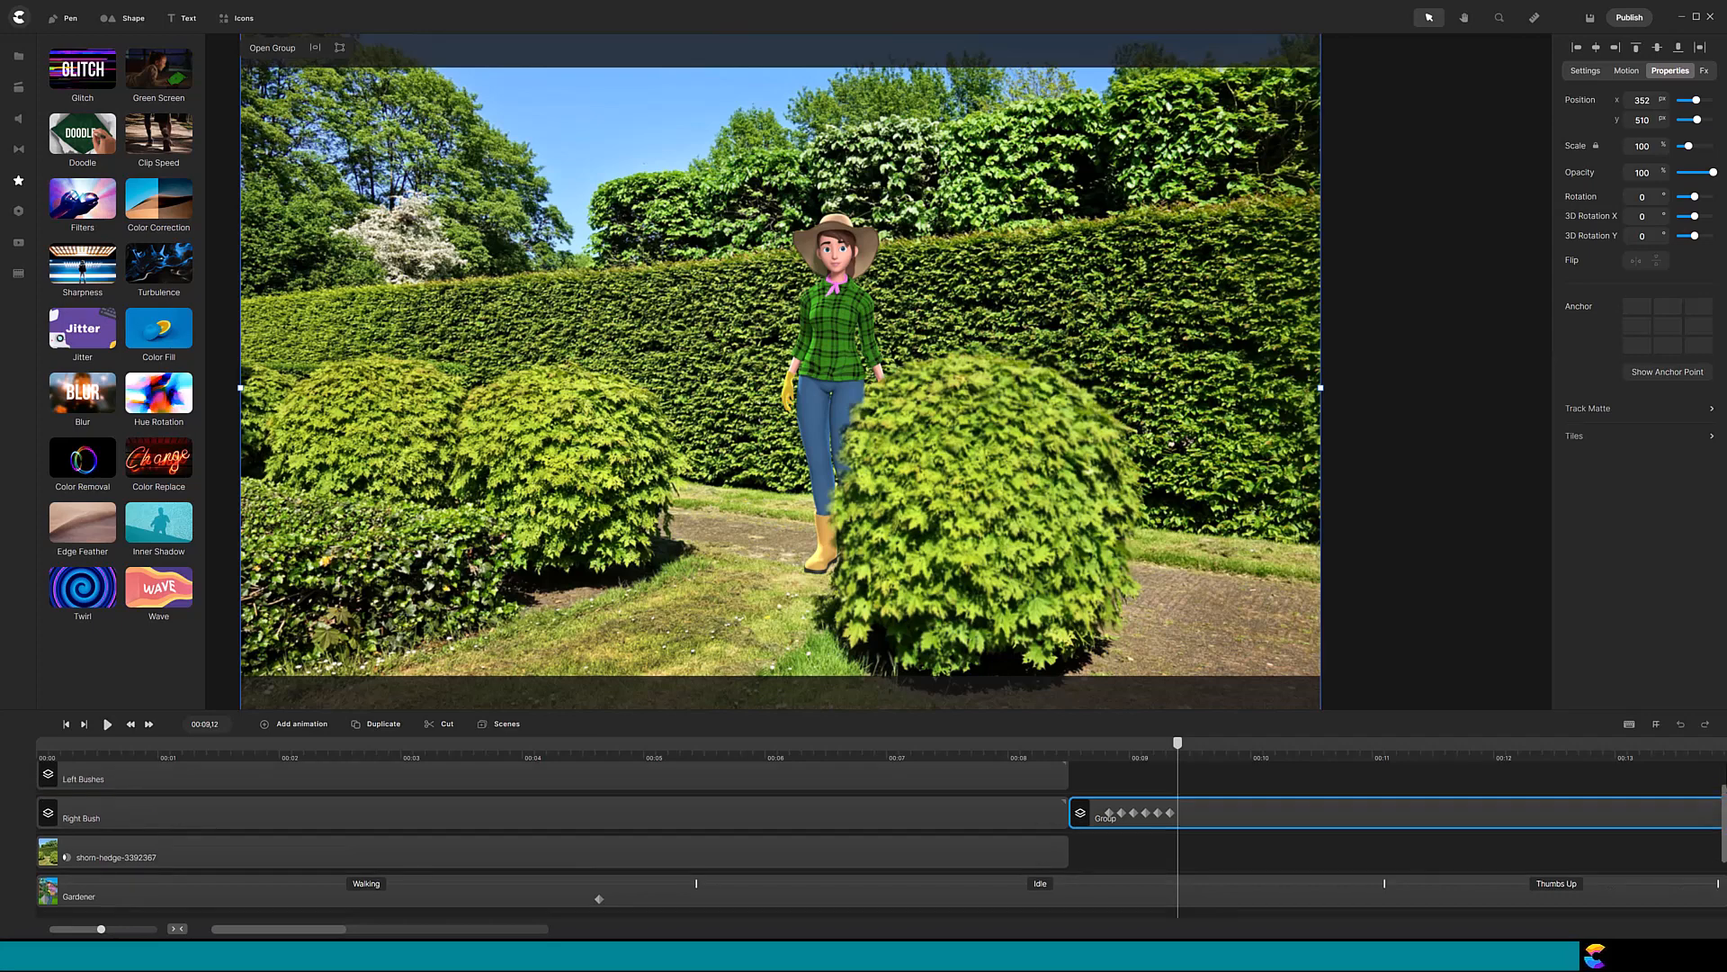
pyautogui.click(533, 824)
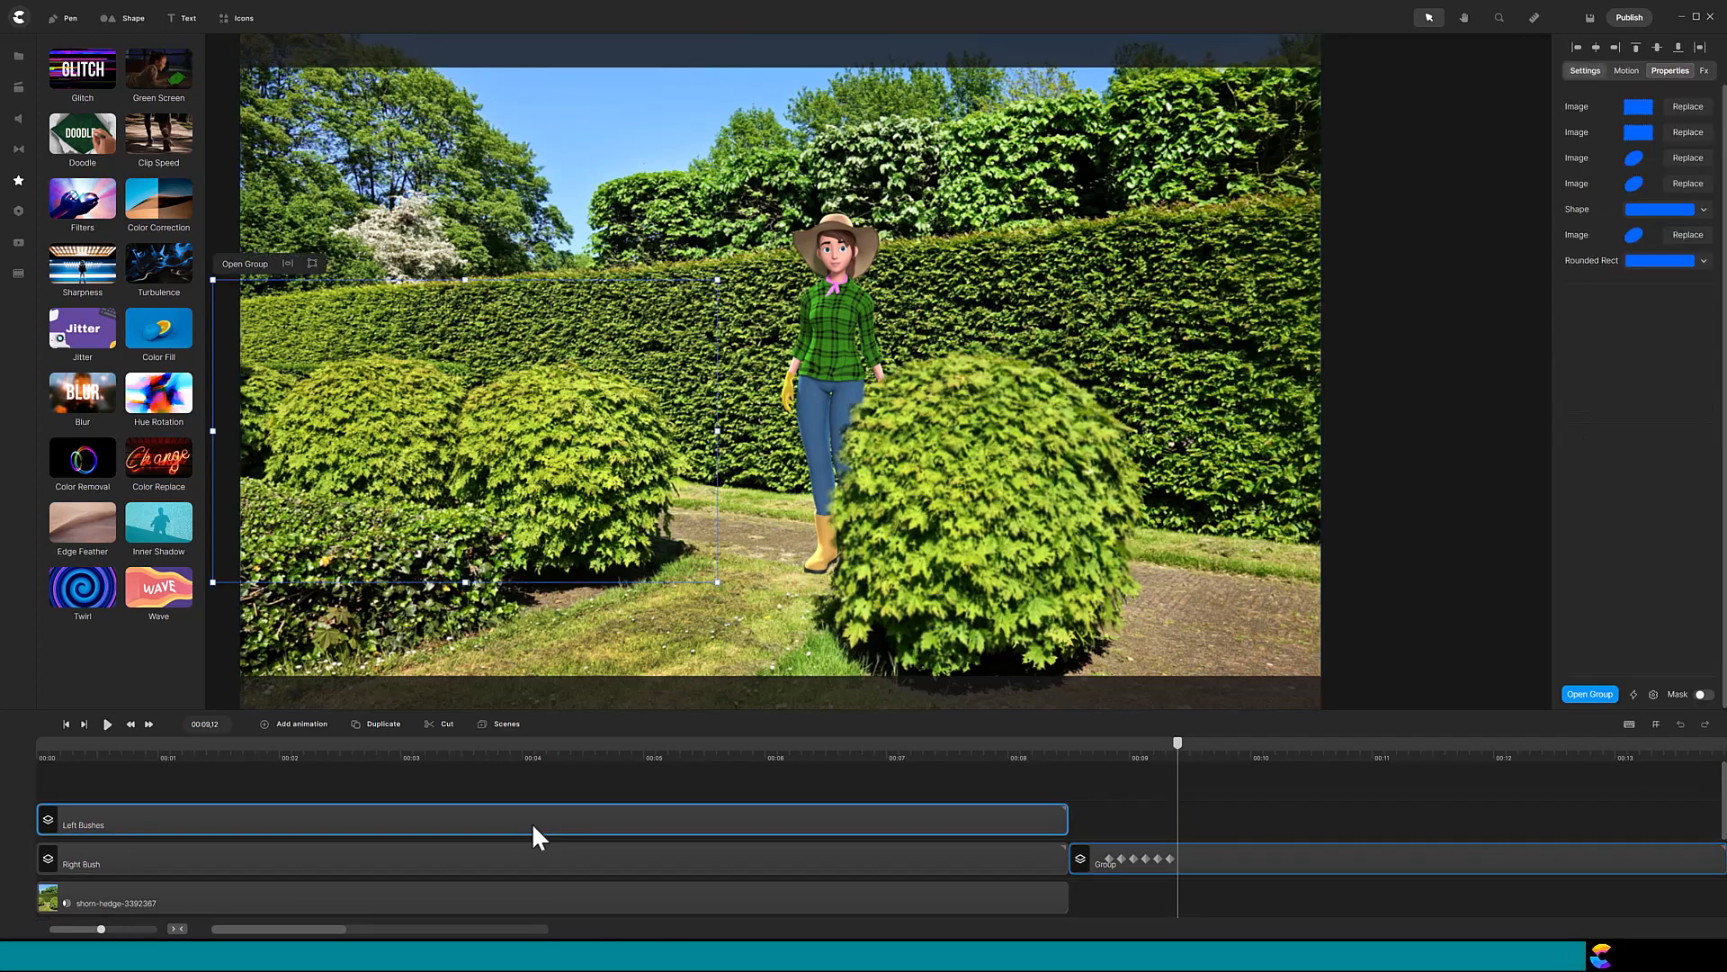
pyautogui.click(561, 756)
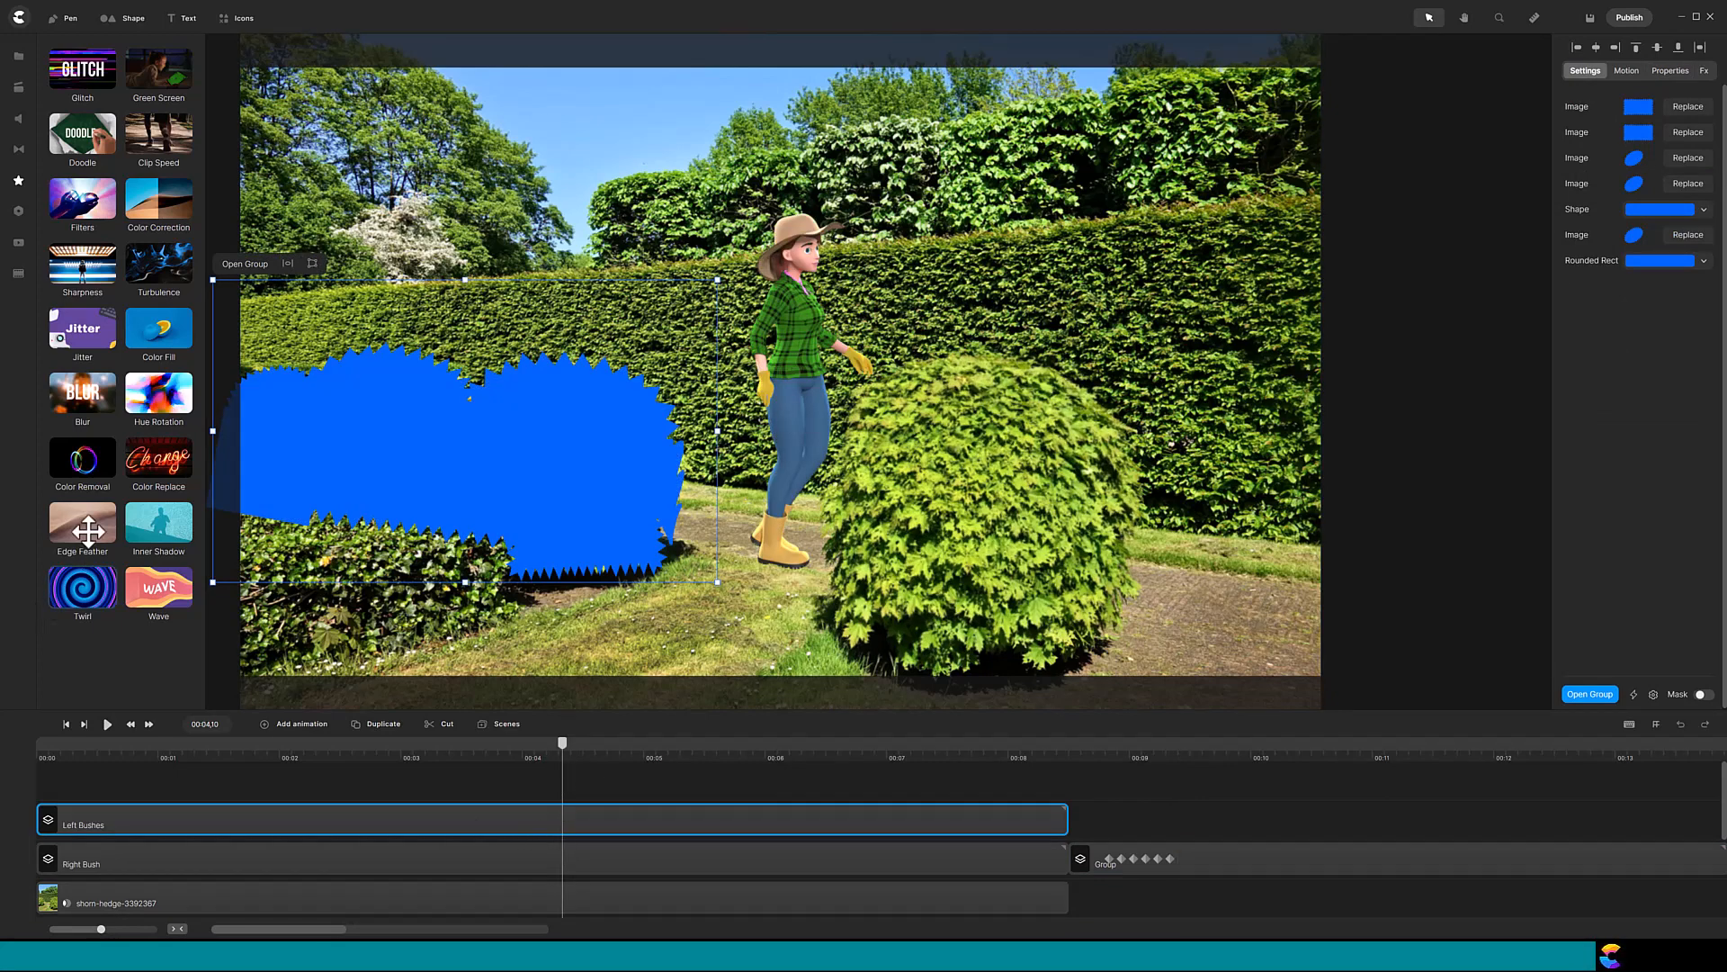
pyautogui.moveTo(81, 526); pyautogui.dragTo(257, 812)
pyautogui.click(1589, 102)
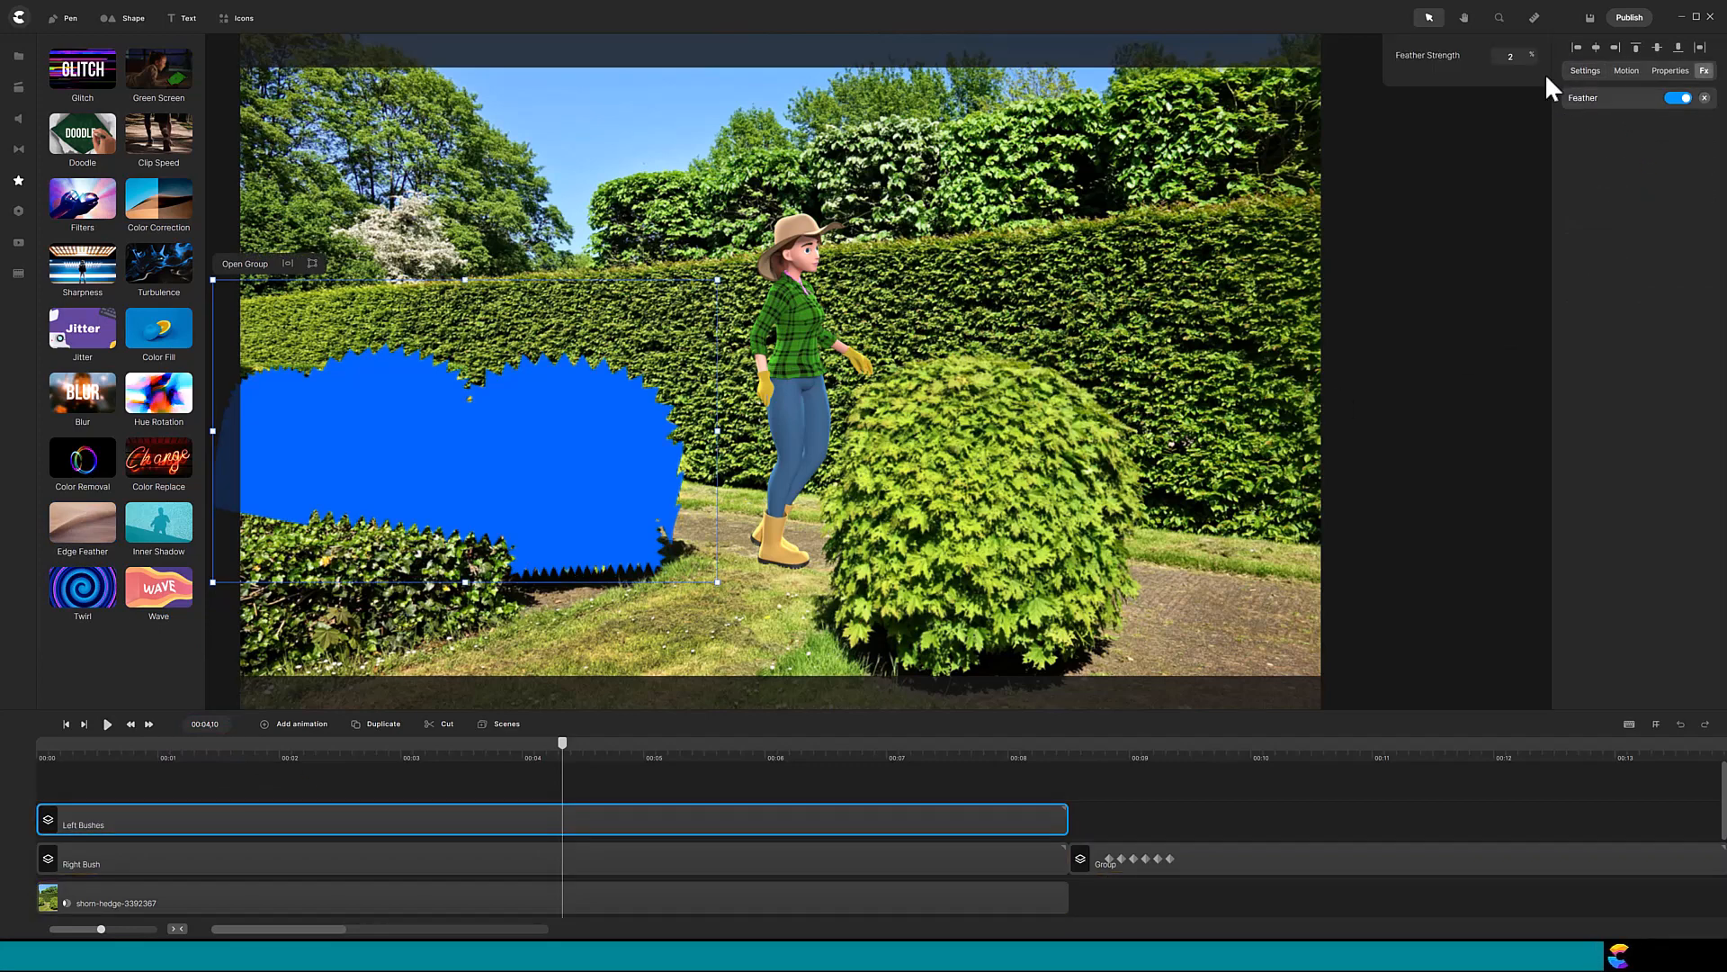
pyautogui.doubleClick(1508, 57)
pyautogui.press('Return')
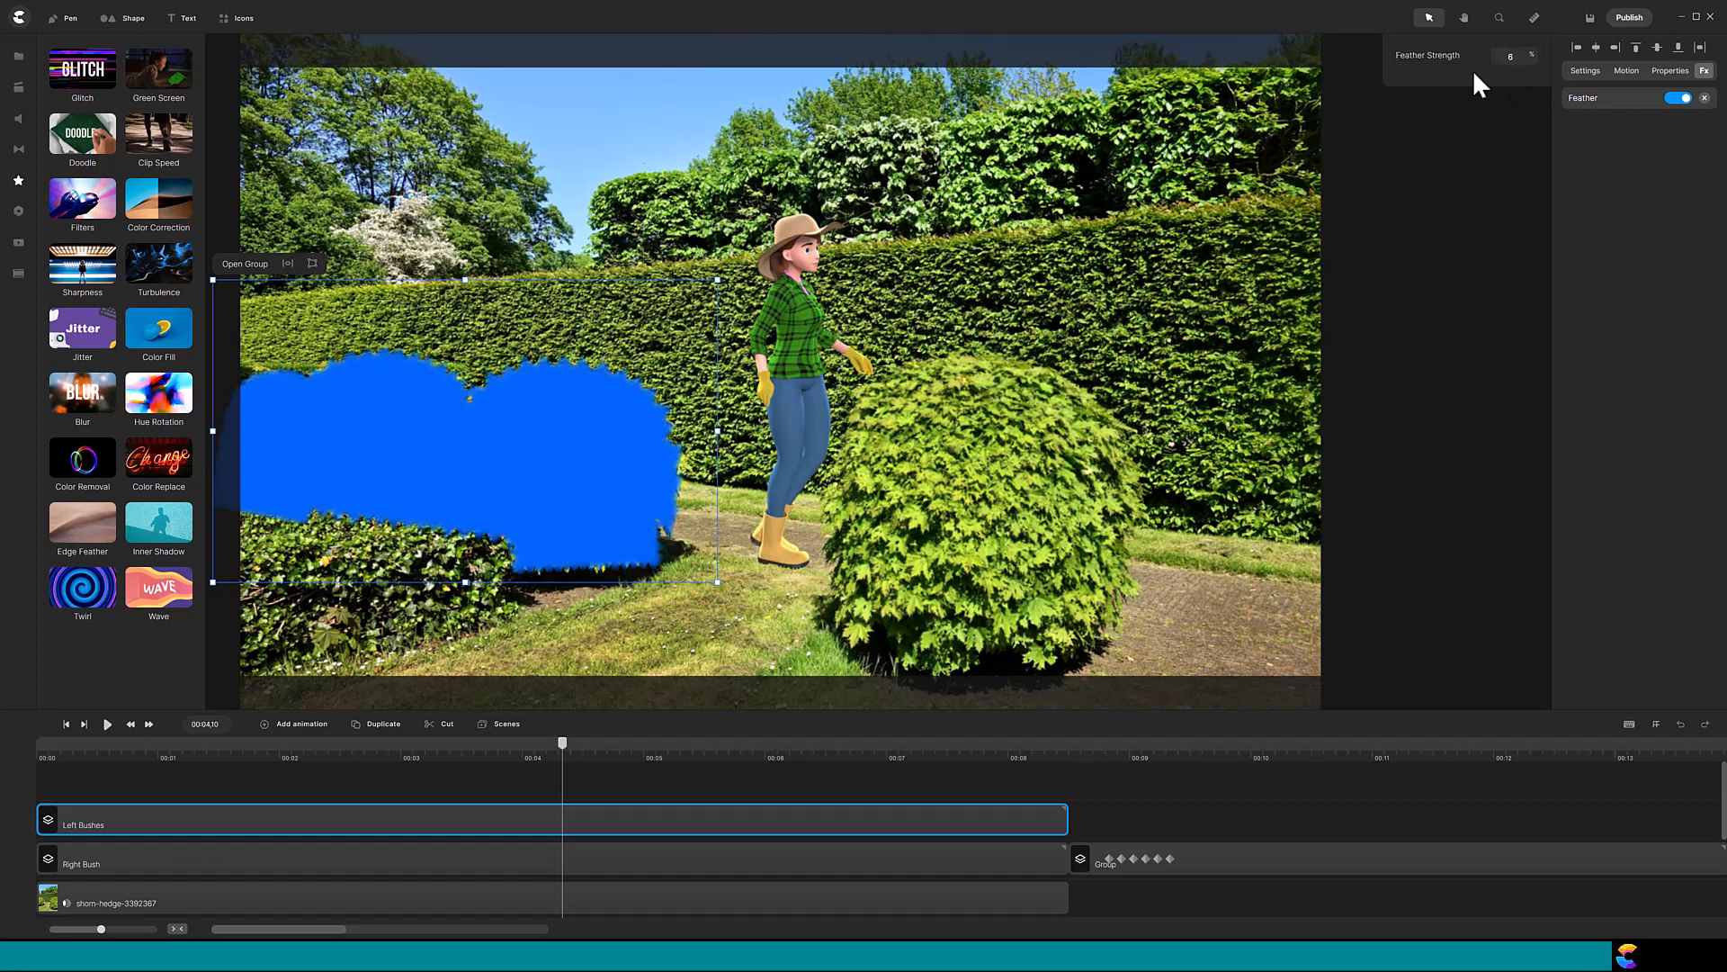
# Group Left Bushes with Right Bush and rename the new group Bushes
pyautogui.click(472, 796)
pyautogui.moveTo(487, 860); pyautogui.dragTo(489, 863)
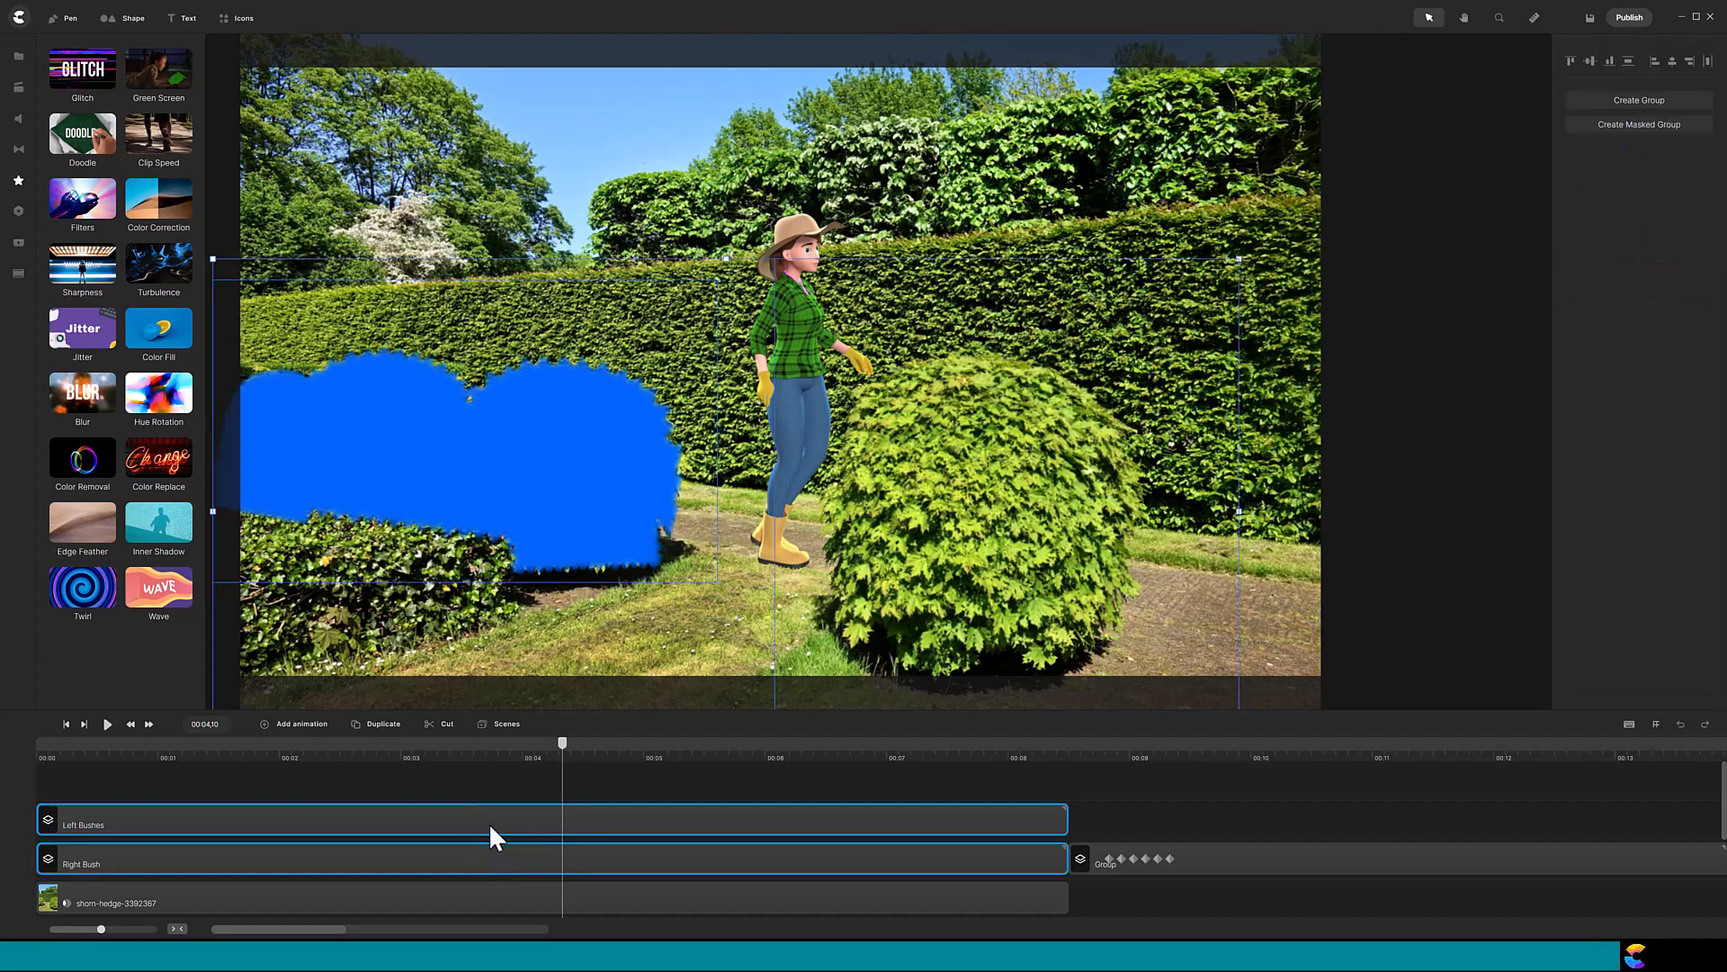
pyautogui.rightClick(490, 826)
pyautogui.click(513, 769)
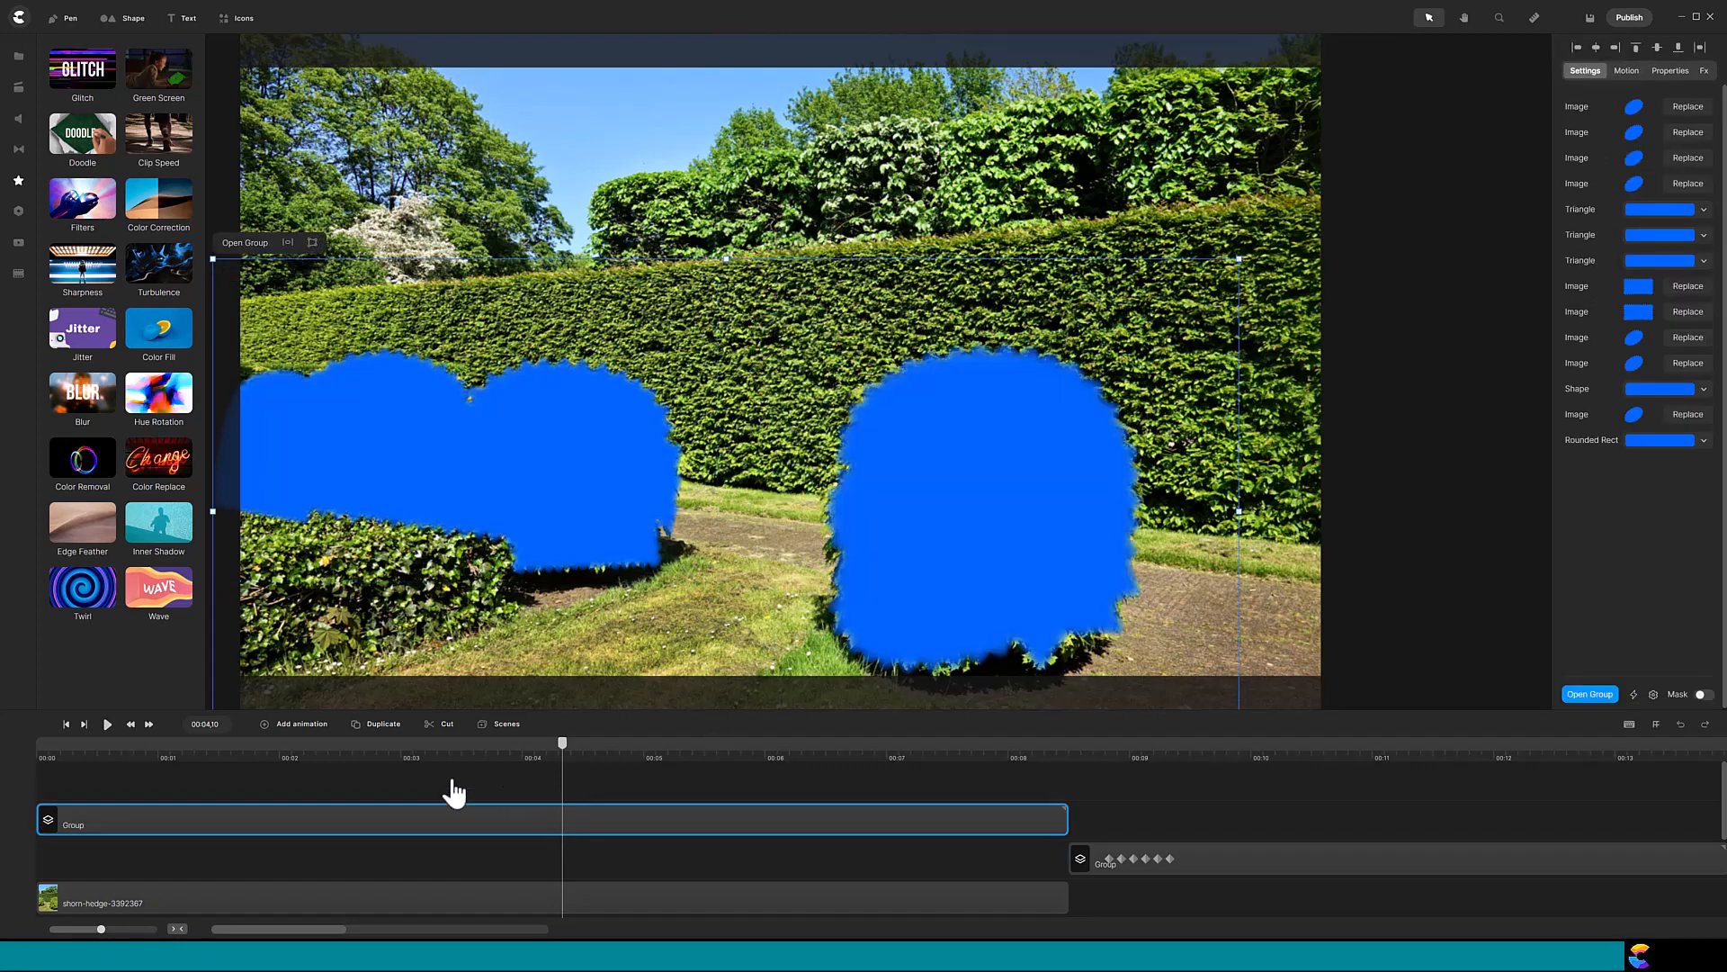
pyautogui.rightClick(210, 819)
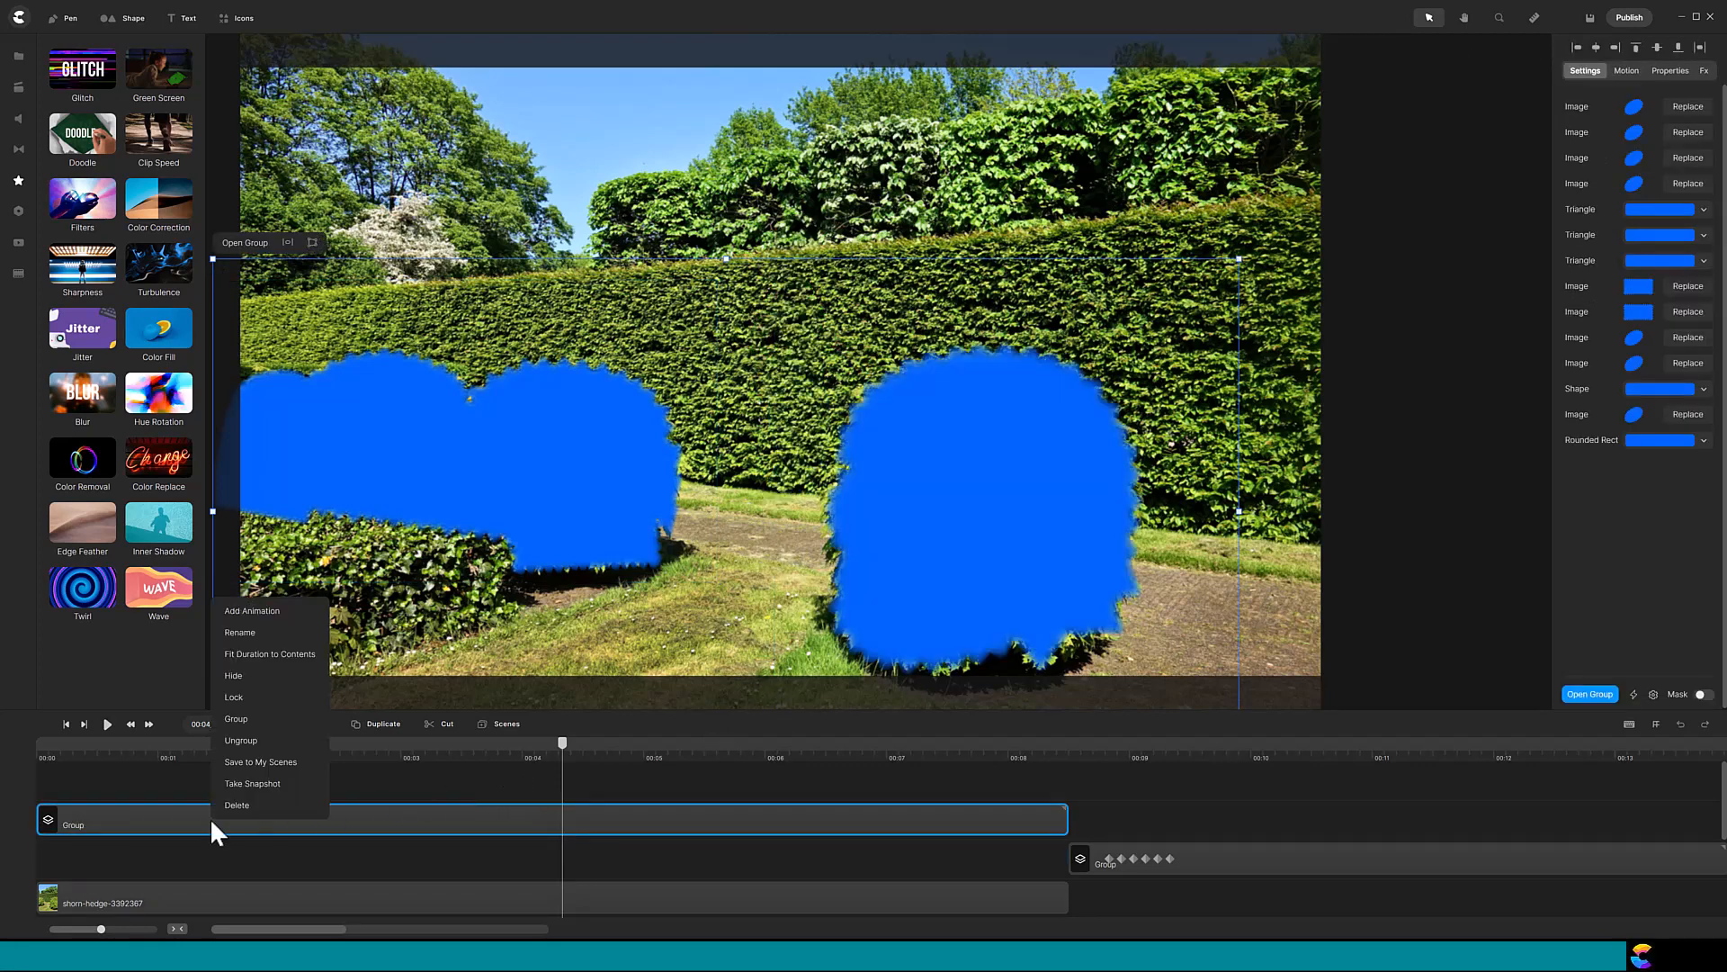
pyautogui.click(257, 632)
pyautogui.write('Bushes')
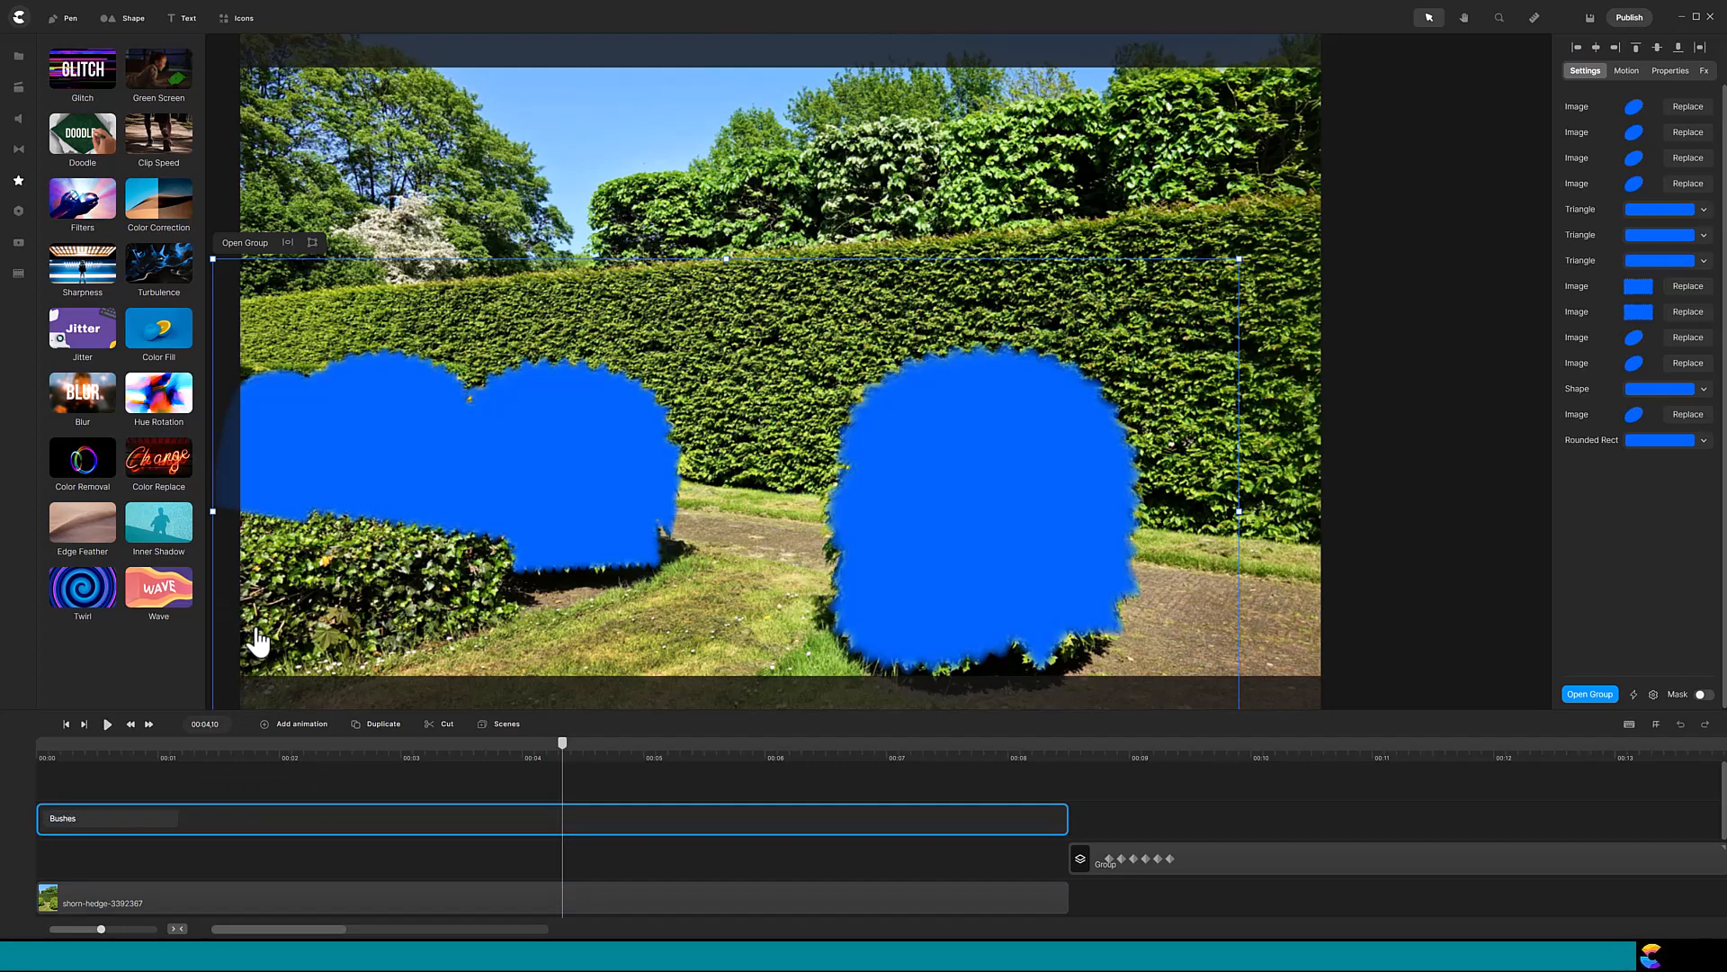
pyautogui.press('Return')
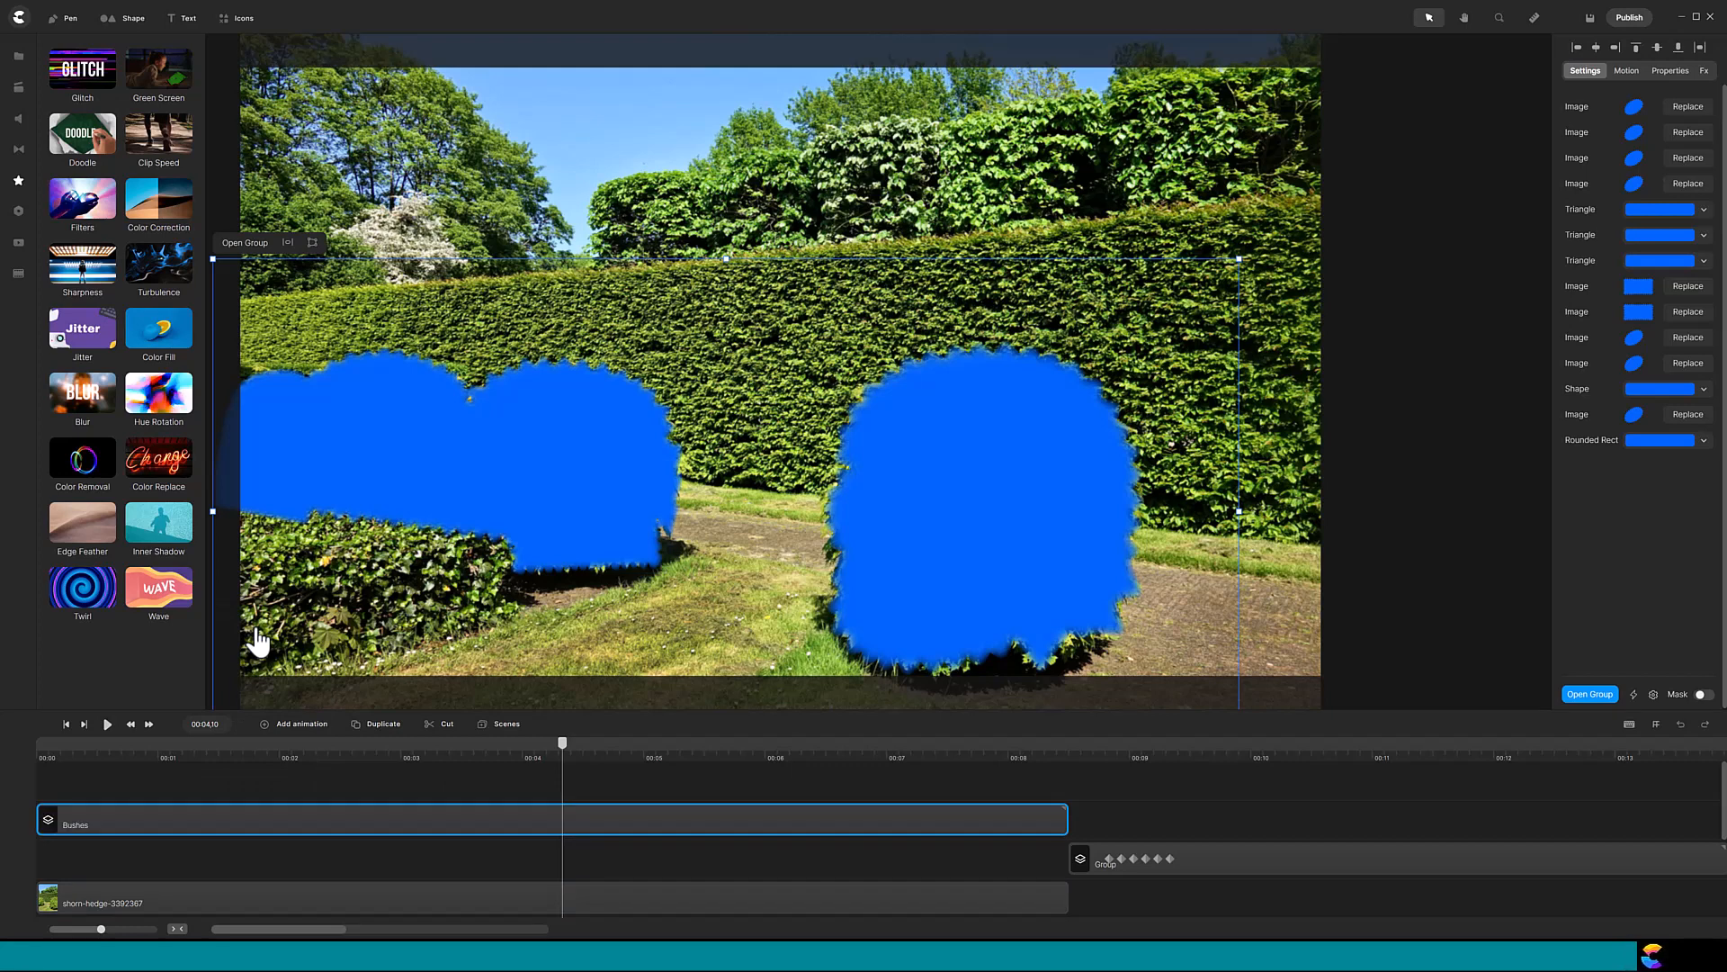
# Set the Bushes group as the track matte mask of the first shorn-hedge clip
pyautogui.click(914, 893)
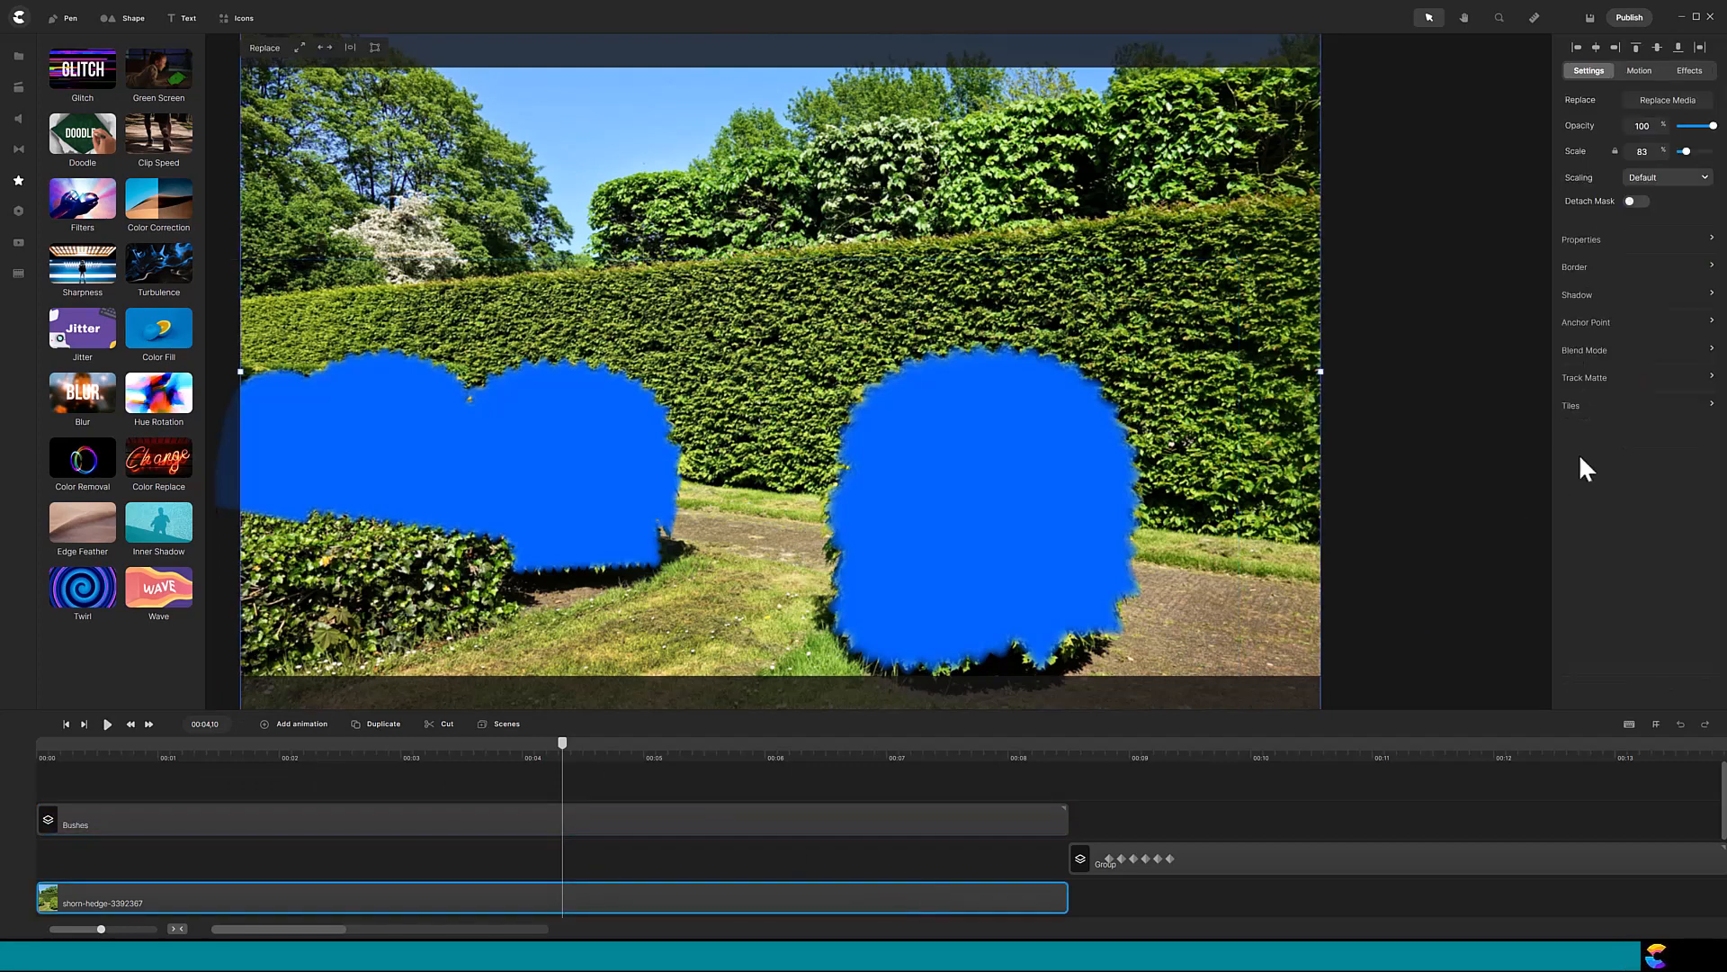
pyautogui.click(1600, 389)
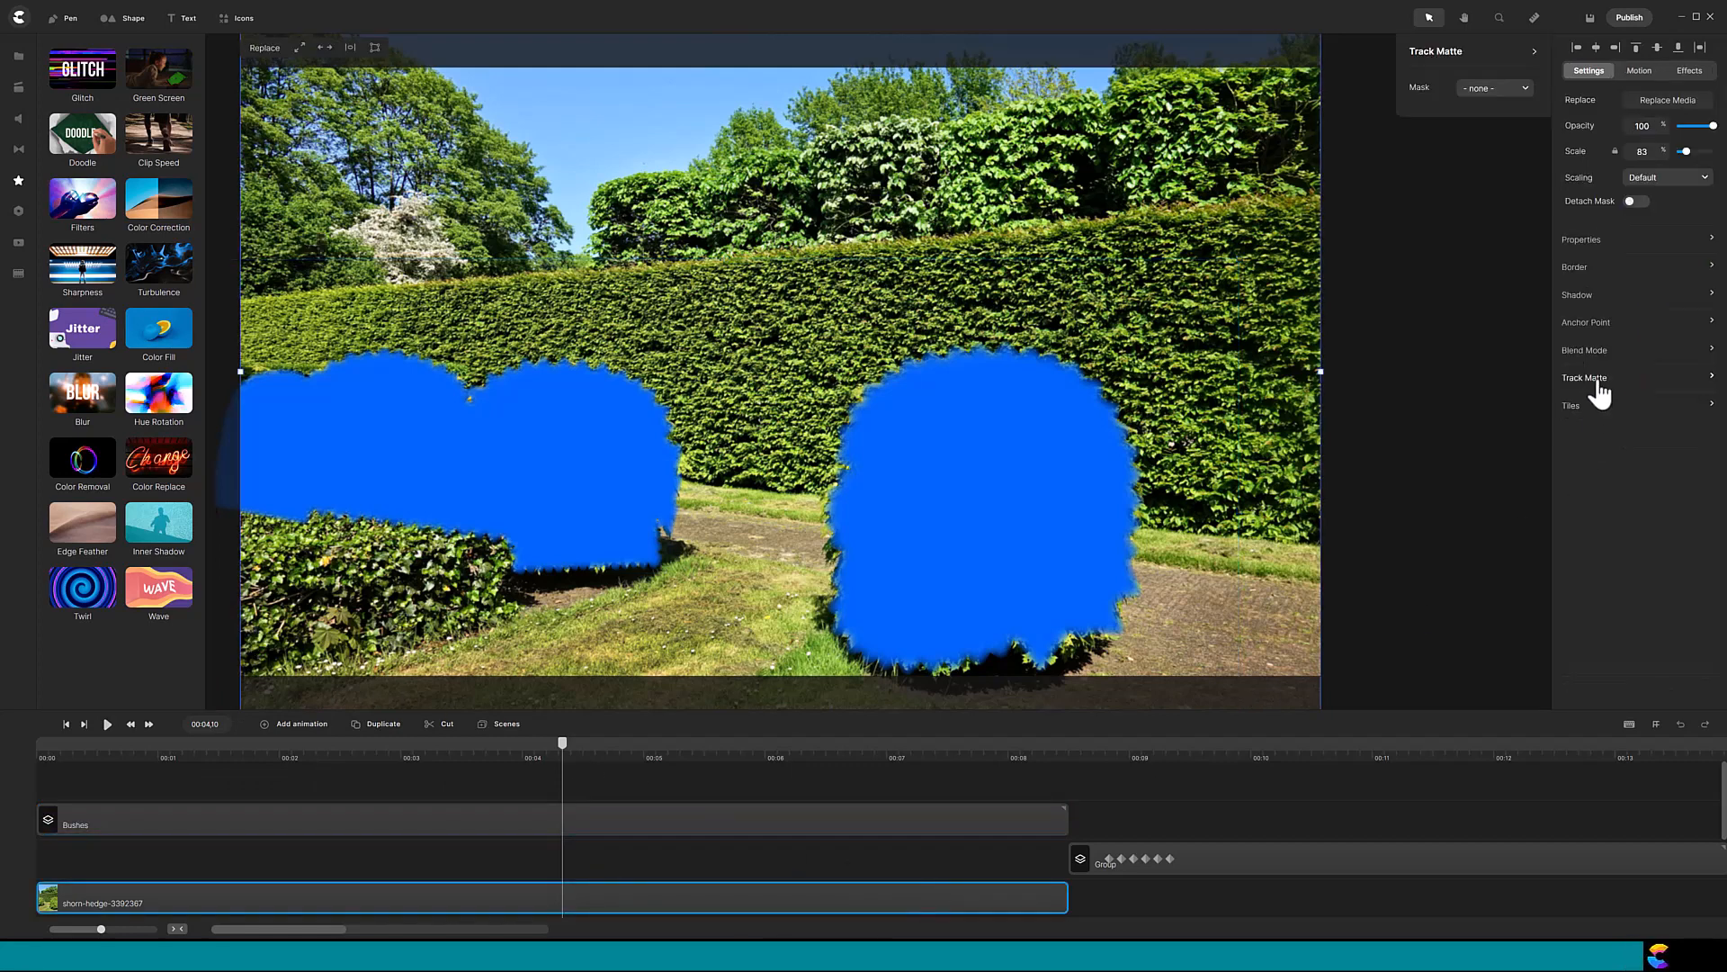
pyautogui.click(1525, 90)
pyautogui.click(1489, 212)
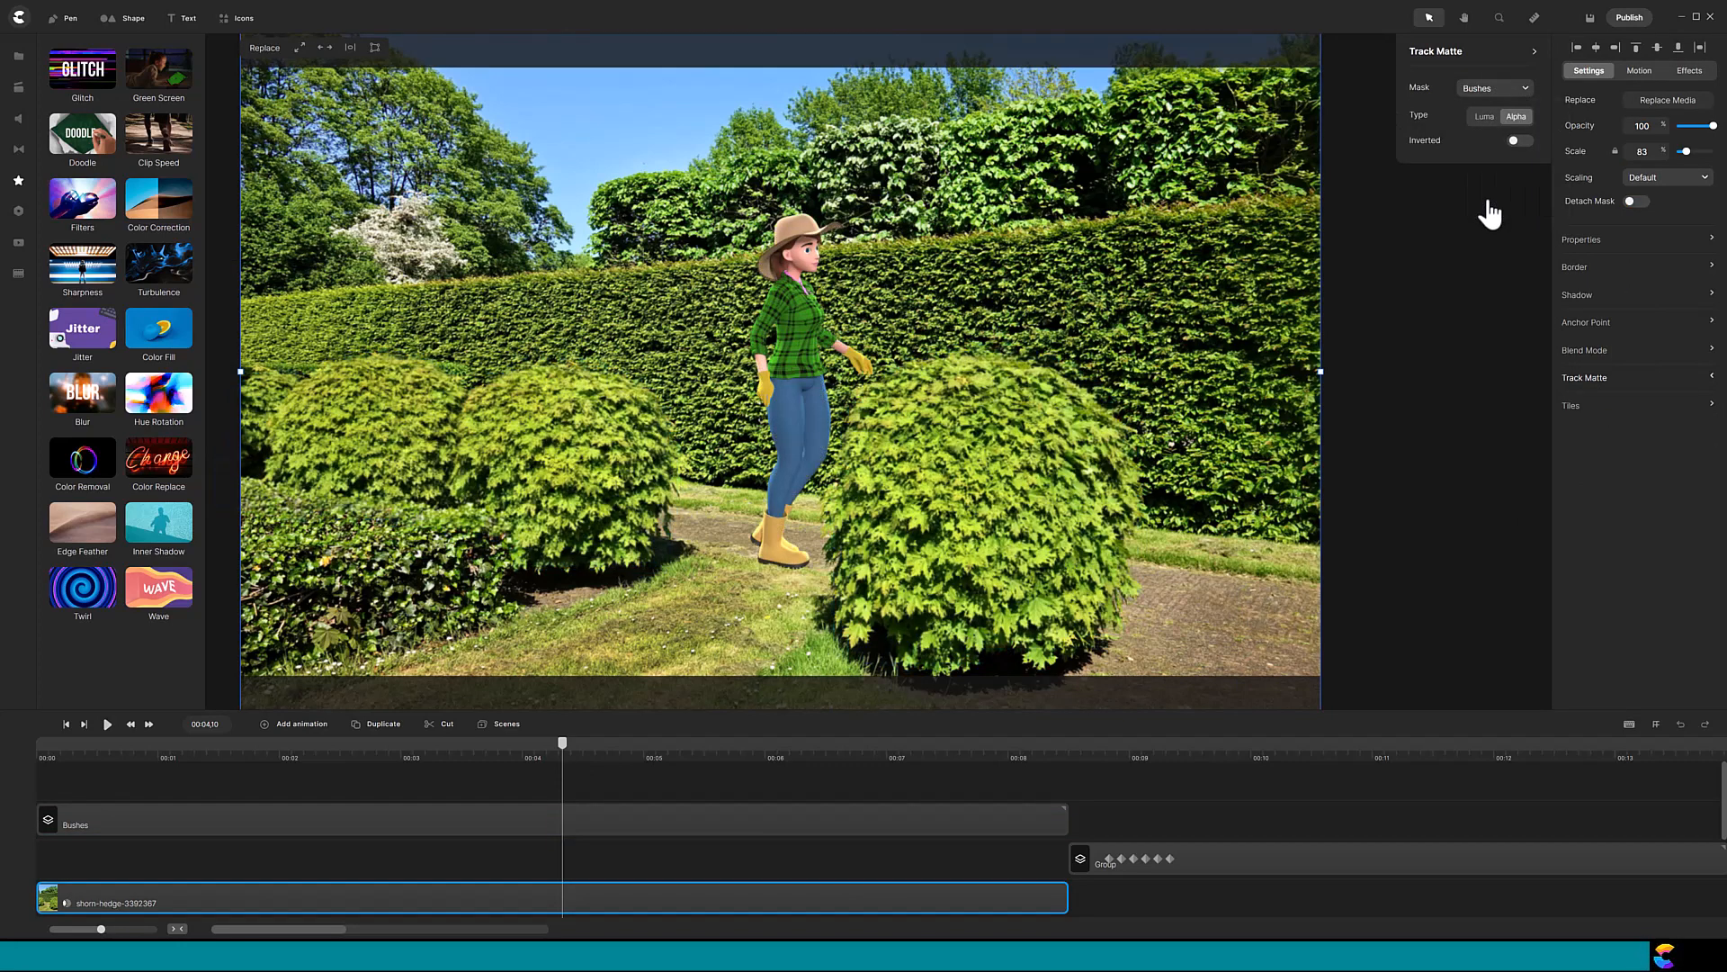